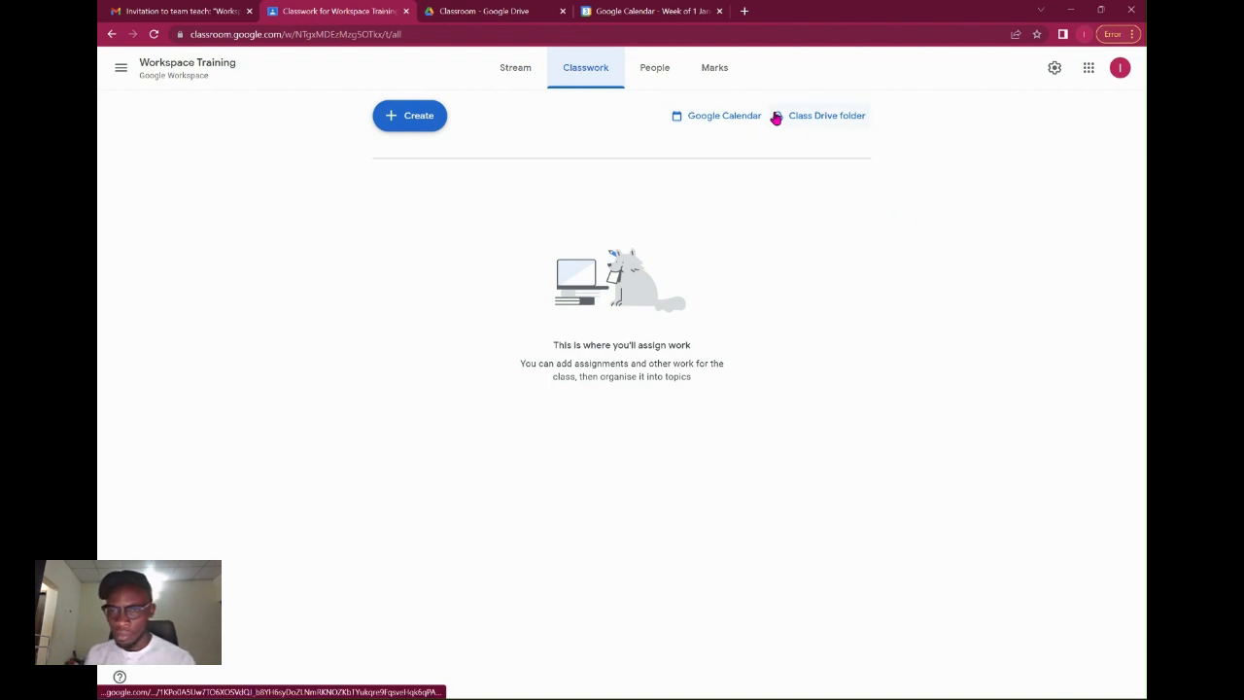
Add a topic named 'Setting Up Google Classroom' and check its options menu without changes.
{"action": "left_click", "coordinate": [425, 124]}
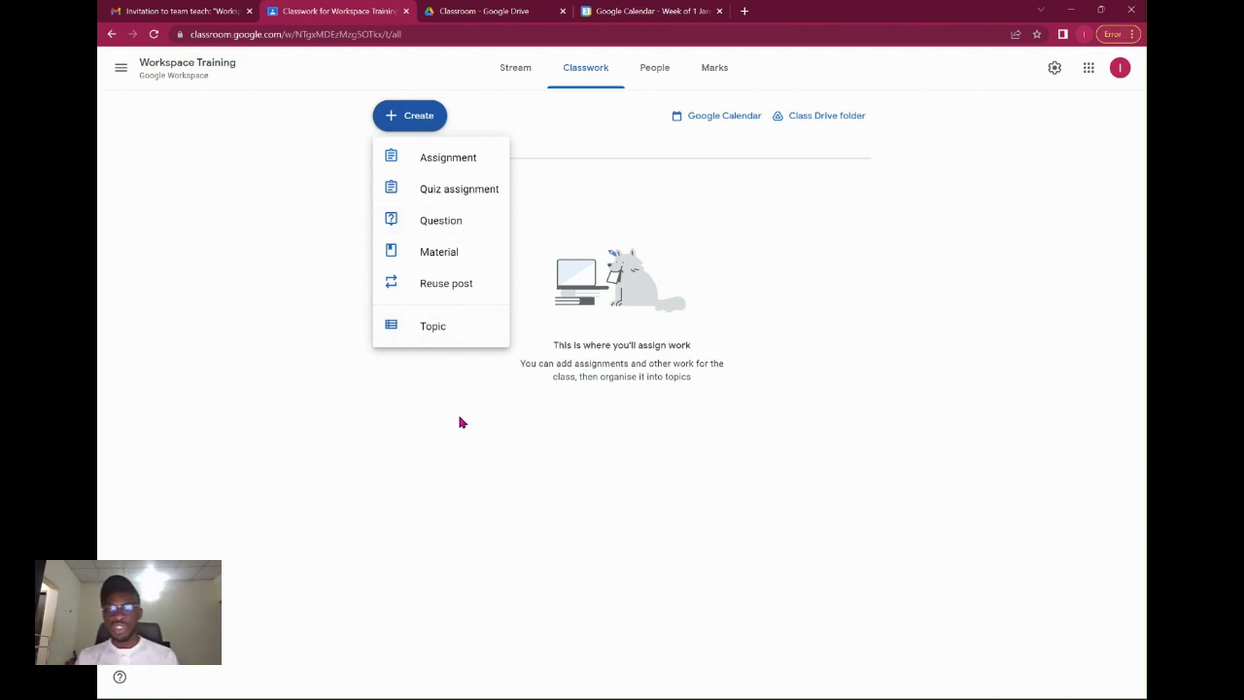
{"action": "left_click", "coordinate": [429, 338]}
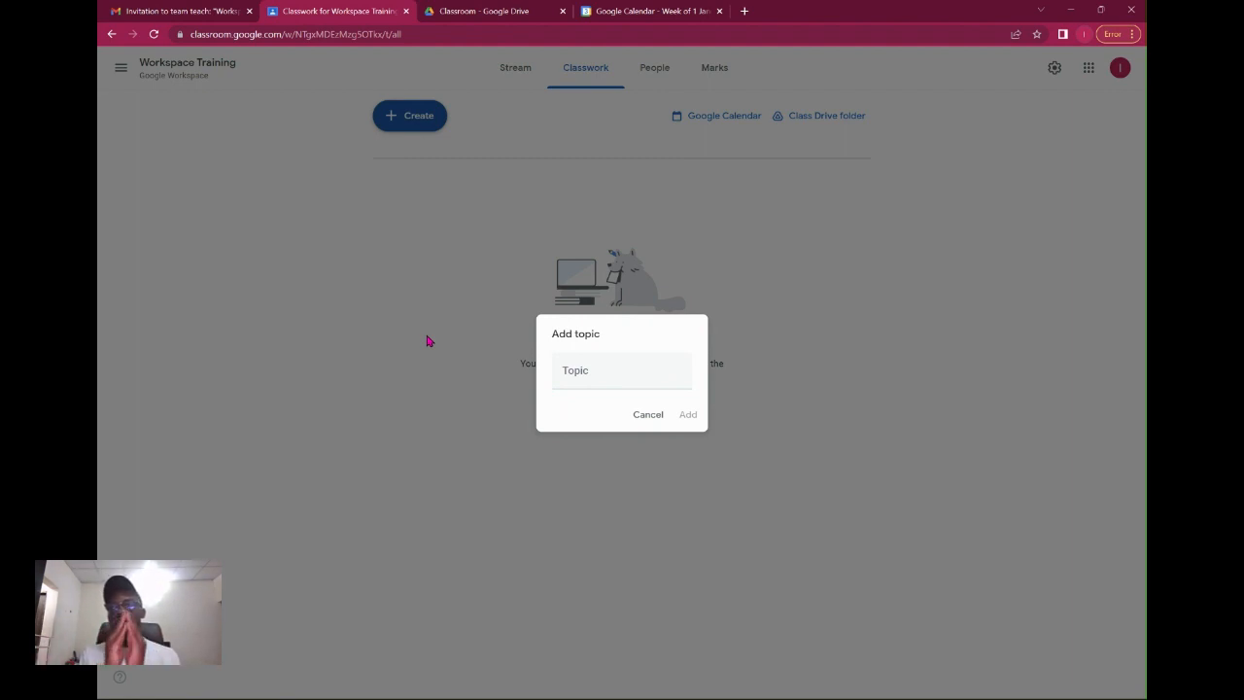
{"action": "left_click", "coordinate": [611, 385]}
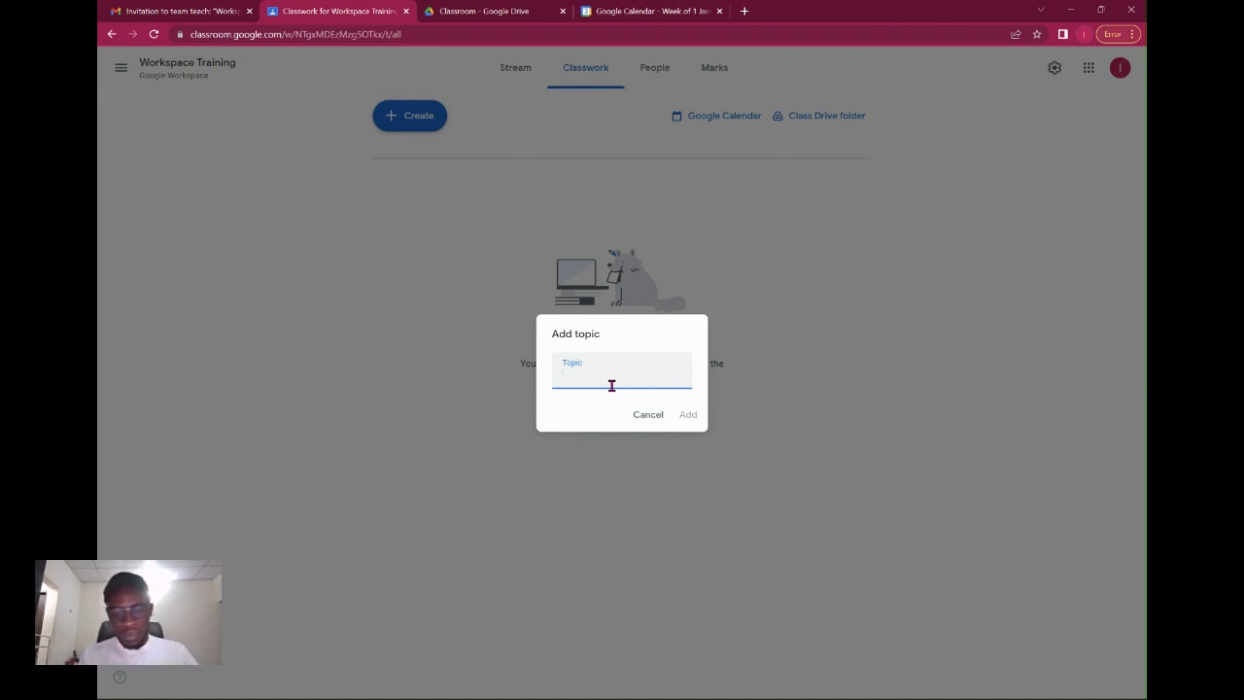
{"action": "type", "text": "Setti"}
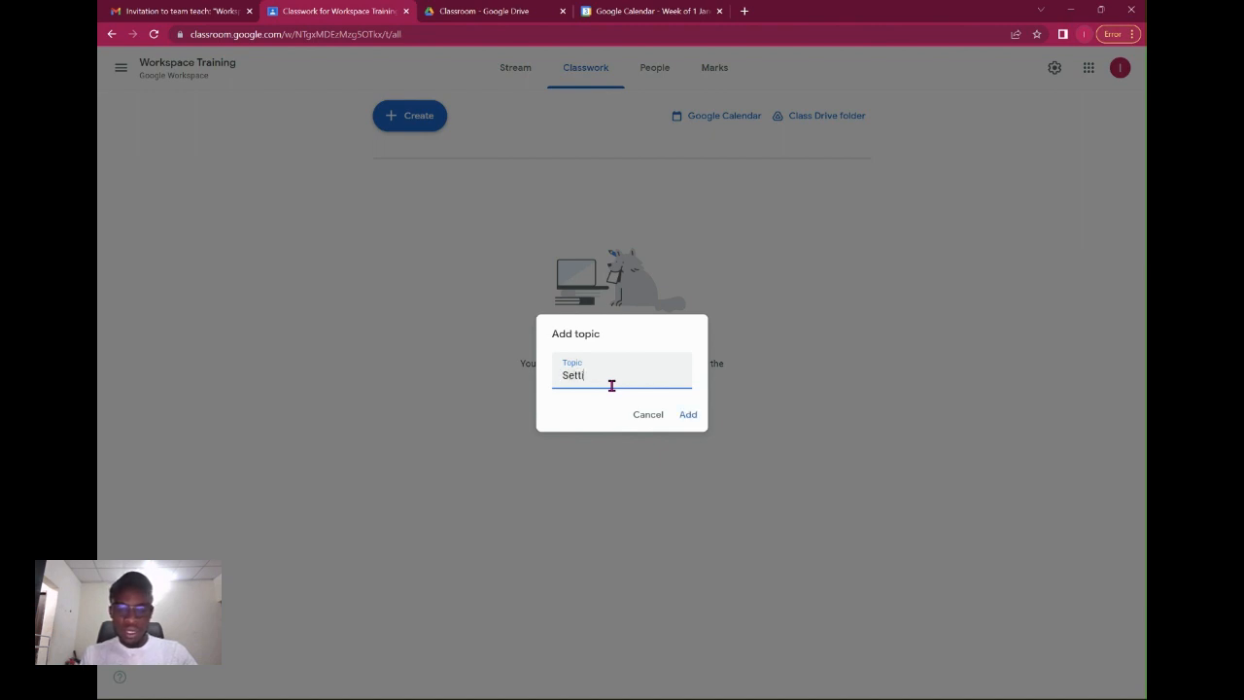
{"action": "type", "text": "ng Up "}
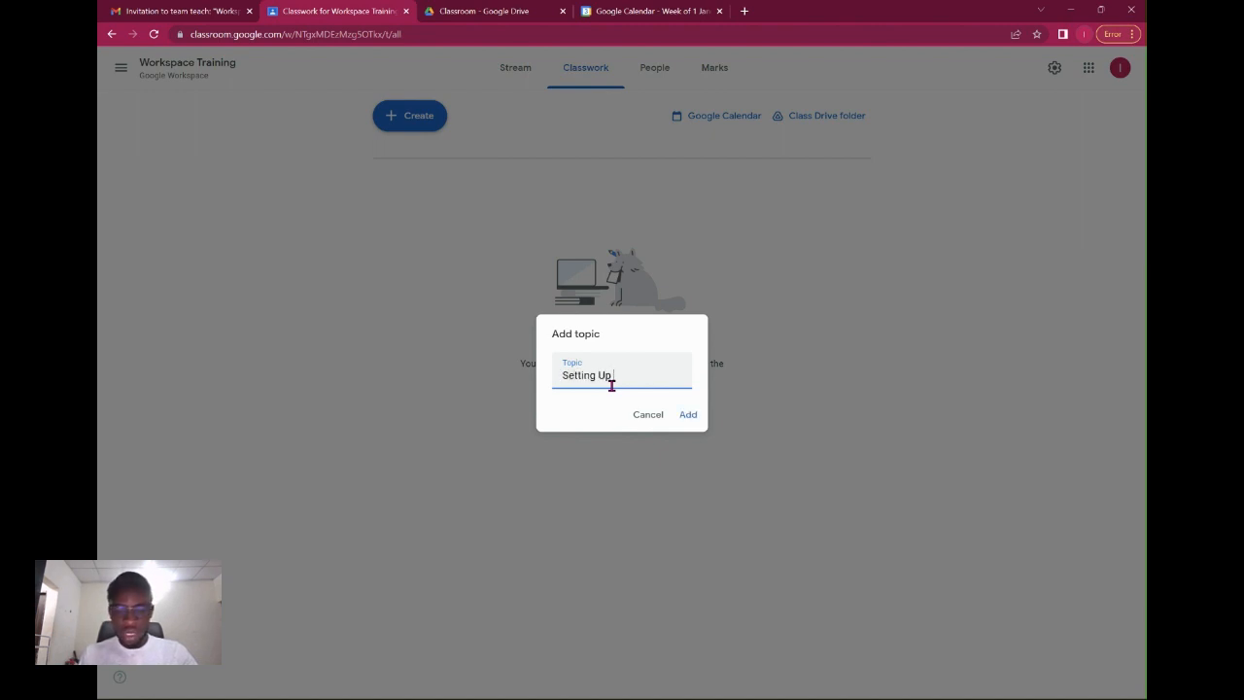
{"action": "type", "text": "Google Classroo"}
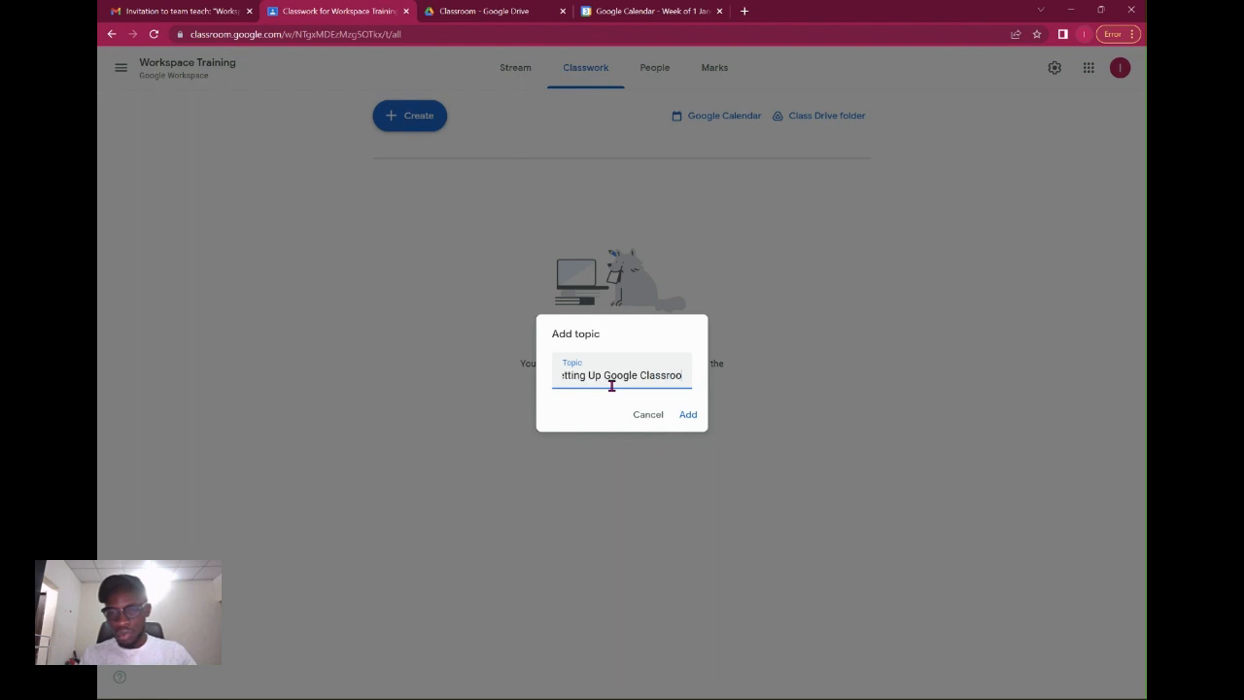
{"action": "type", "text": "m"}
{"action": "left_click", "coordinate": [694, 420]}
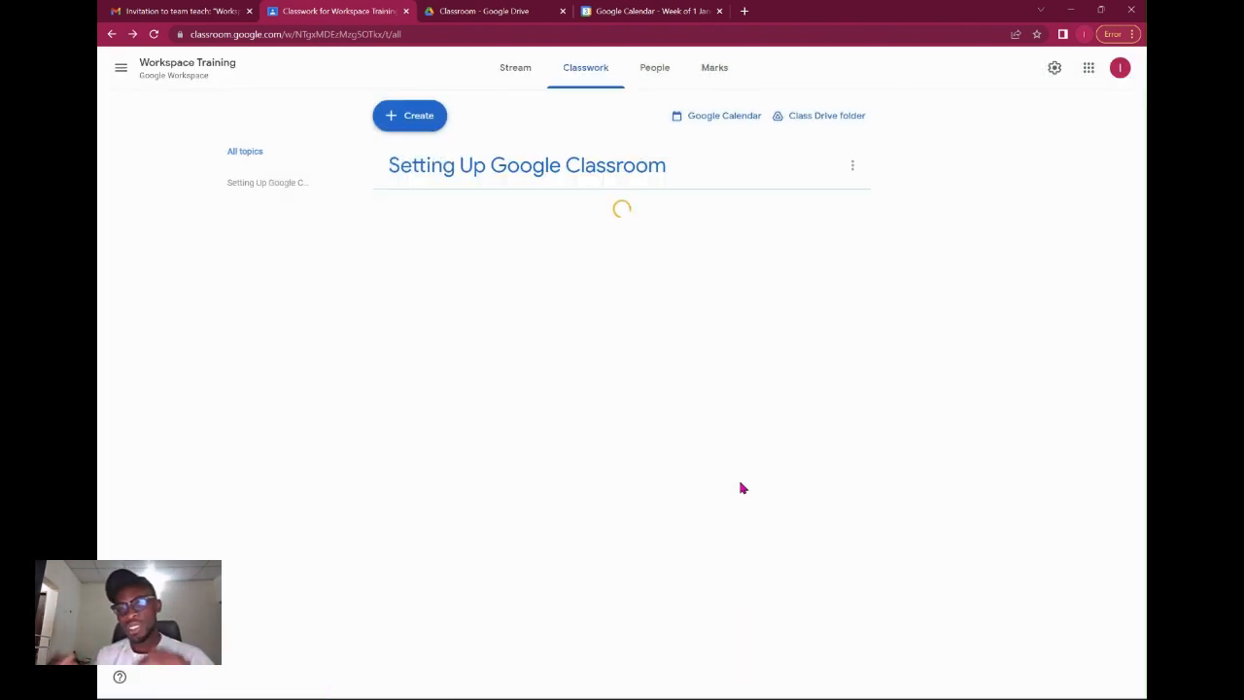
{"action": "left_click", "coordinate": [852, 165]}
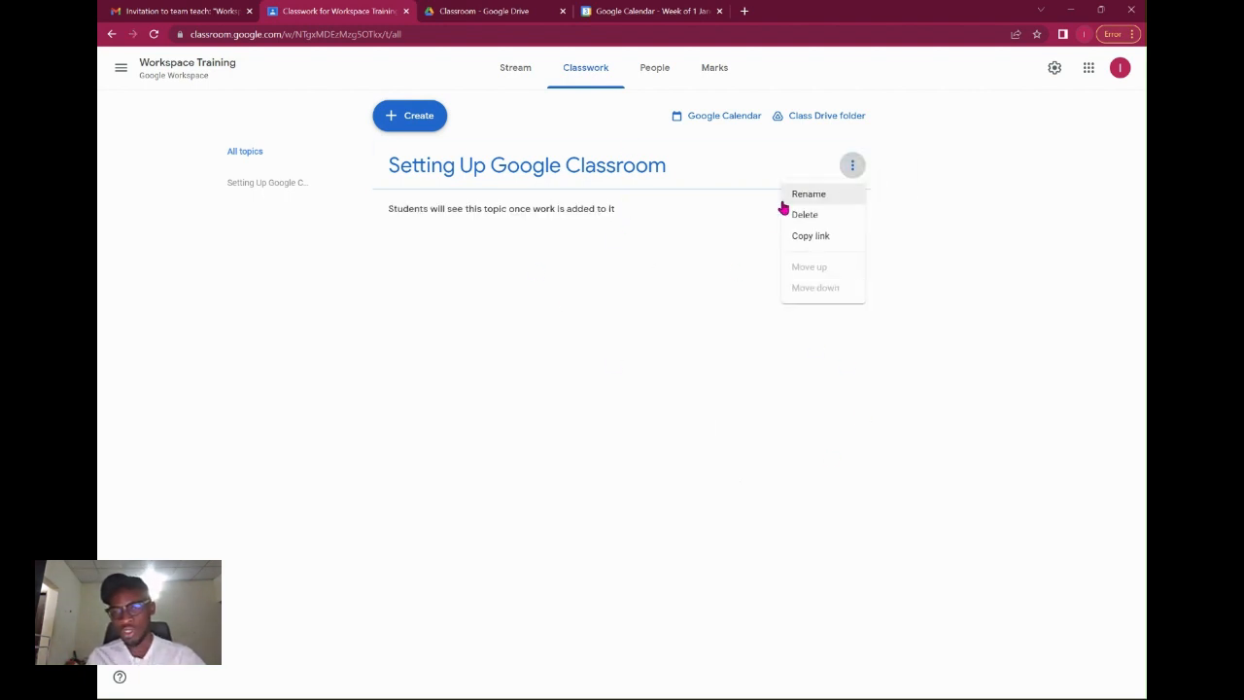
{"action": "left_click", "coordinate": [713, 218]}
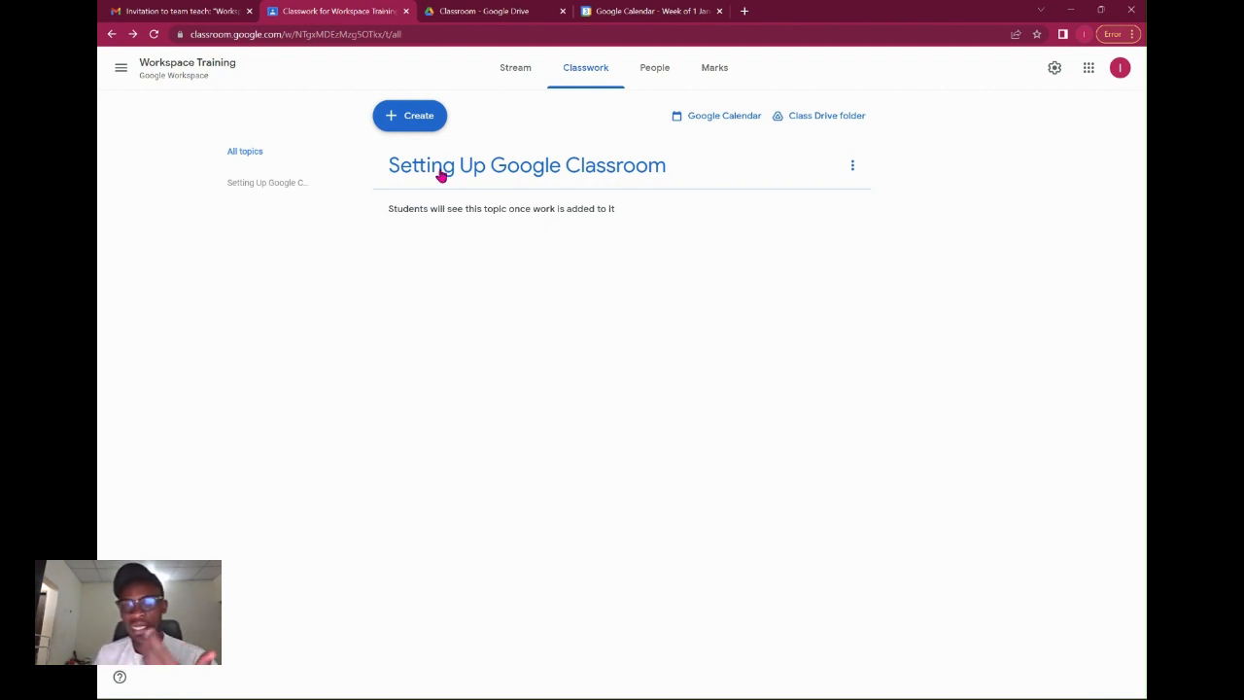
{"action": "left_click", "coordinate": [420, 121]}
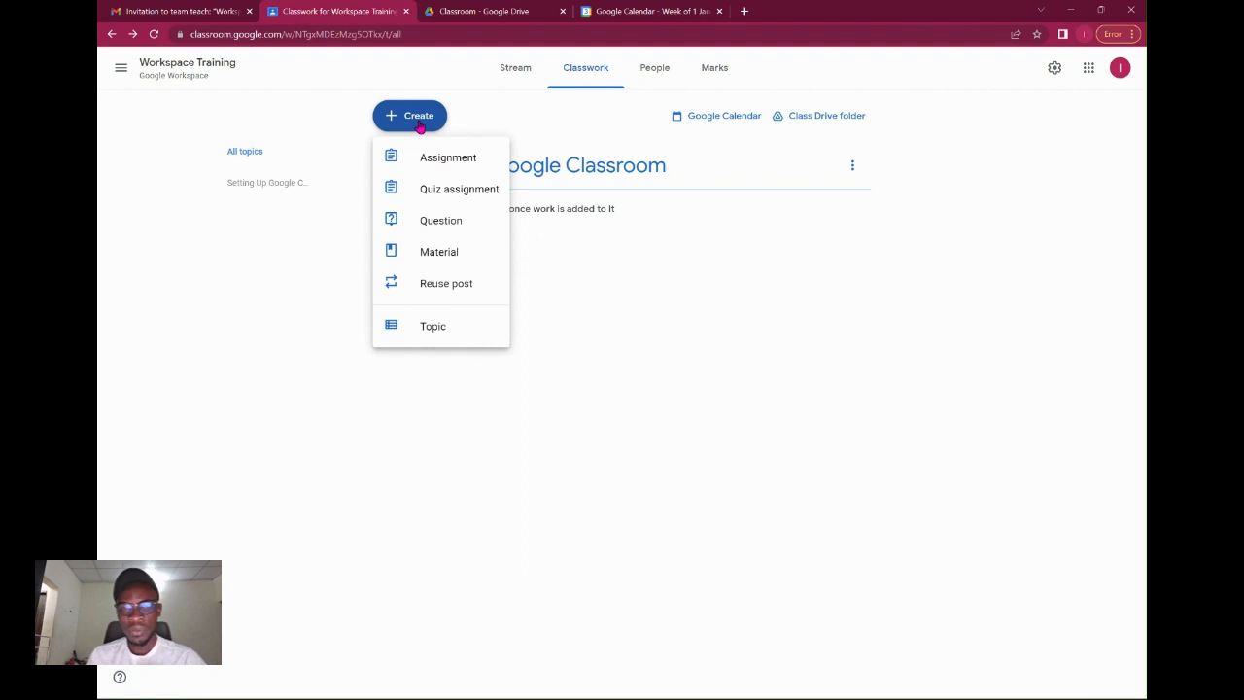
Add a topic named 'Classwork Design', fixing a typo in the name.
{"action": "left_click", "coordinate": [448, 339]}
{"action": "left_click", "coordinate": [583, 377]}
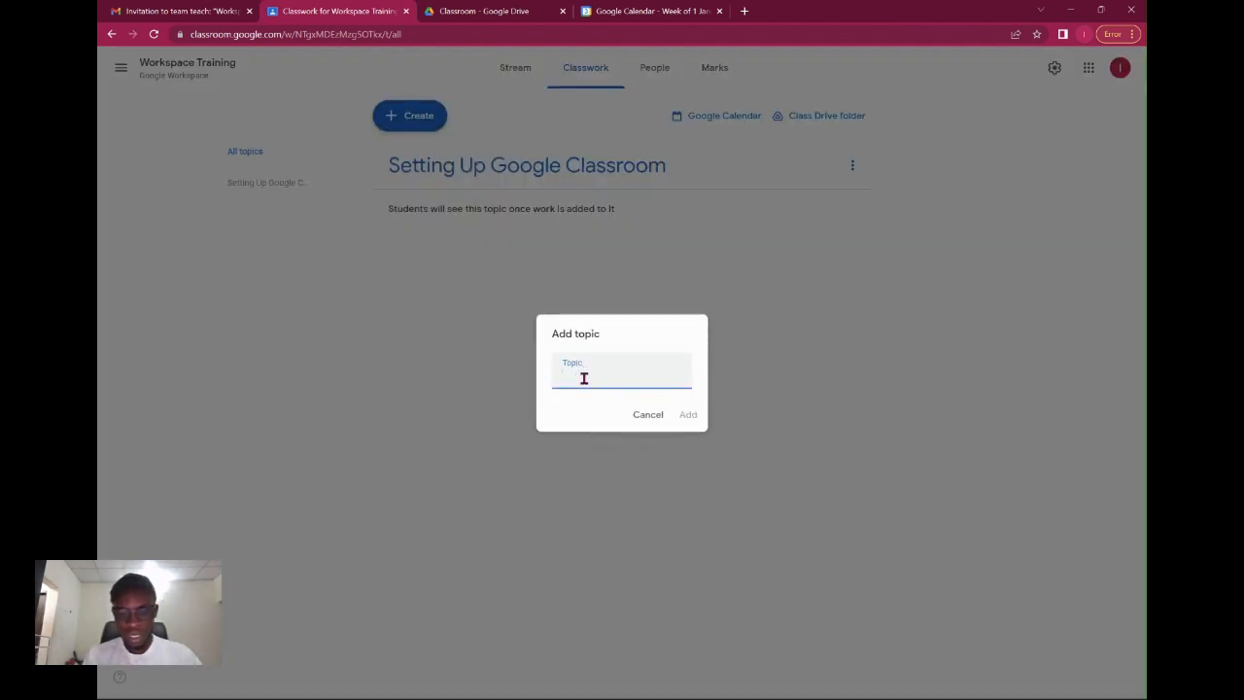
{"action": "type", "text": "Classwork"}
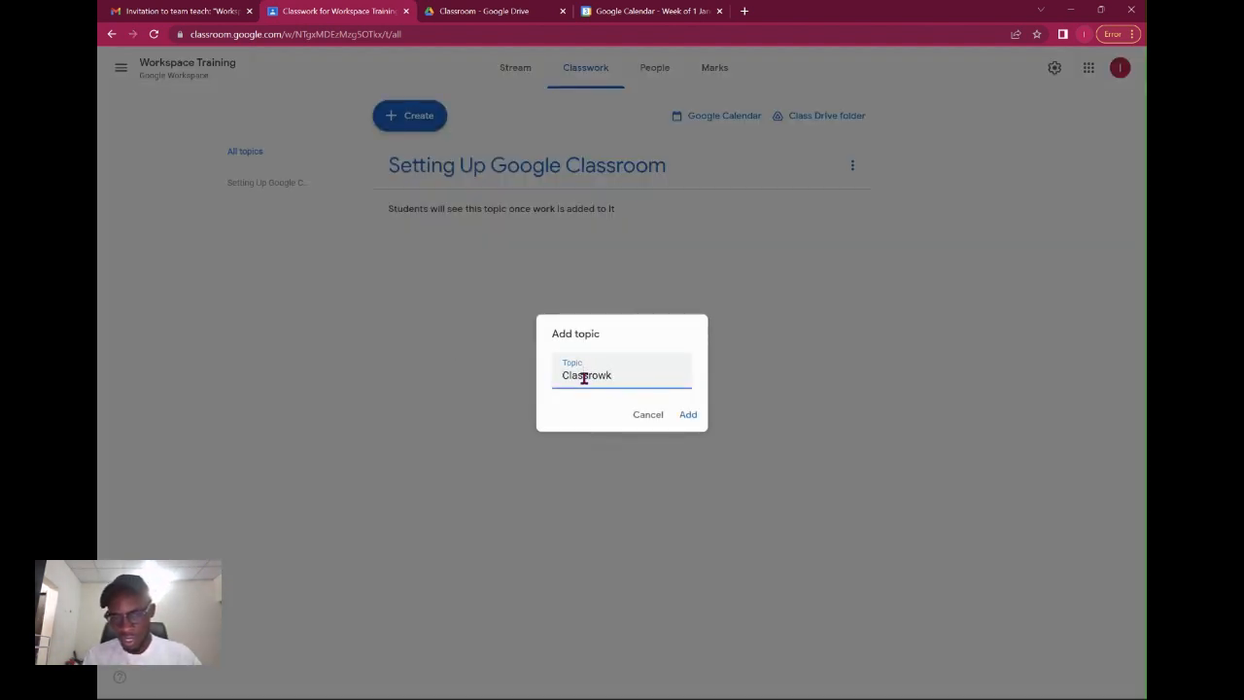
{"action": "key", "text": "BackSpace"}
{"action": "key", "text": "BackSpace"}
{"action": "key", "text": "BackSpace"}
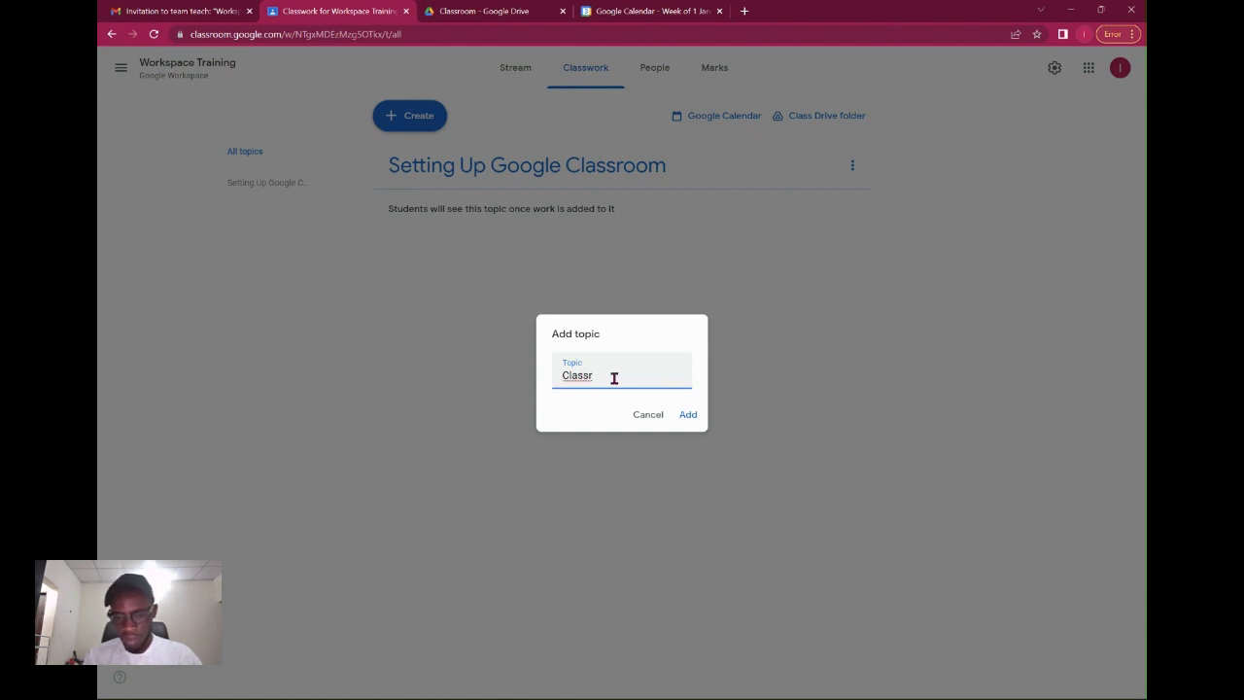
{"action": "key", "text": "BackSpace"}
{"action": "type", "text": "work Design"}
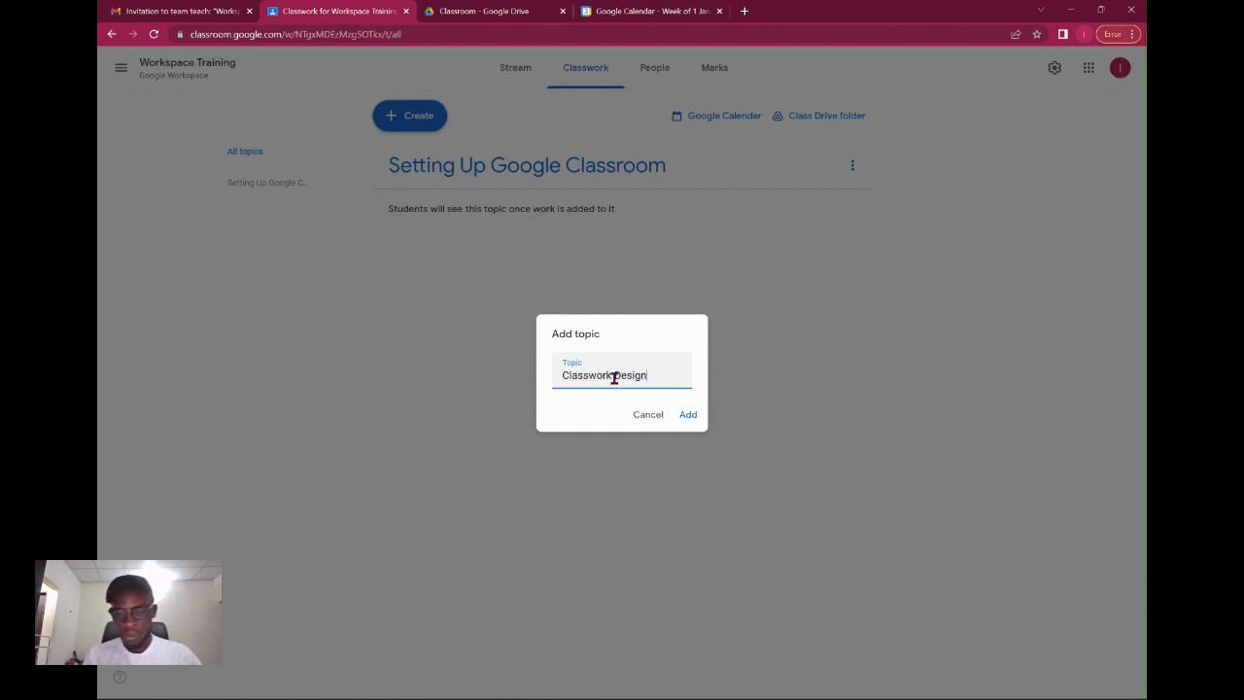
{"action": "key", "text": "Return"}
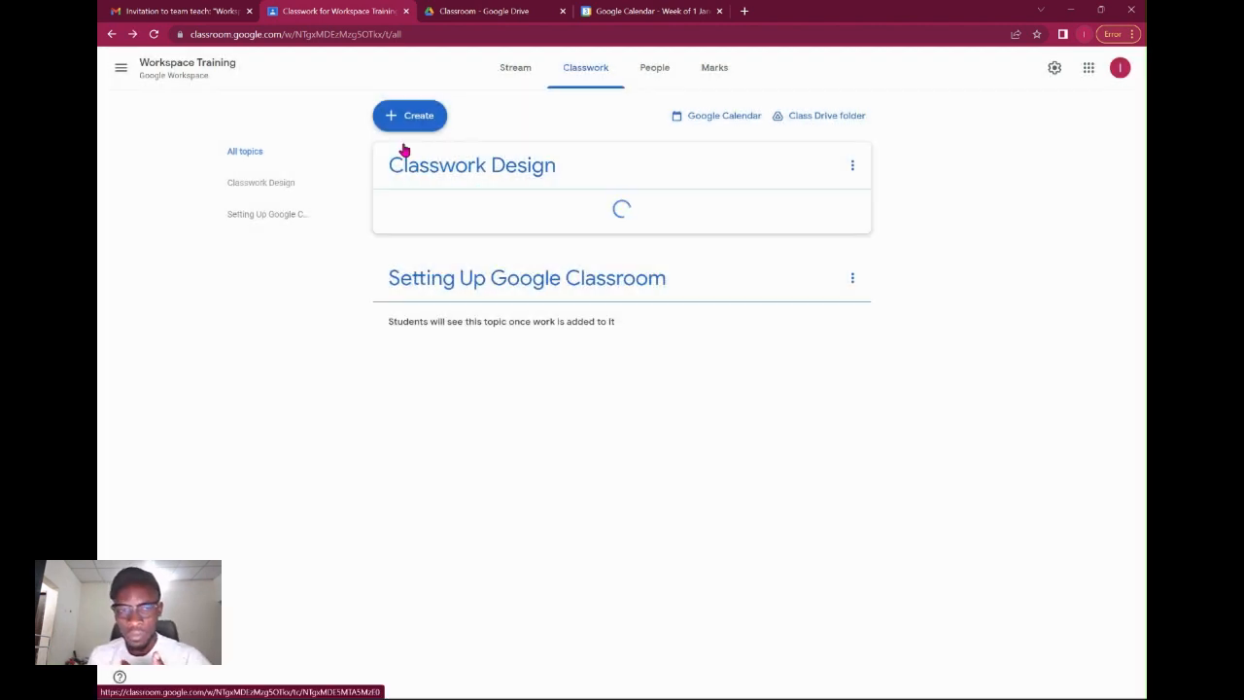
Add a topic named 'Invitations' after dismissing the drag-and-drop tip.
{"action": "left_click", "coordinate": [410, 117]}
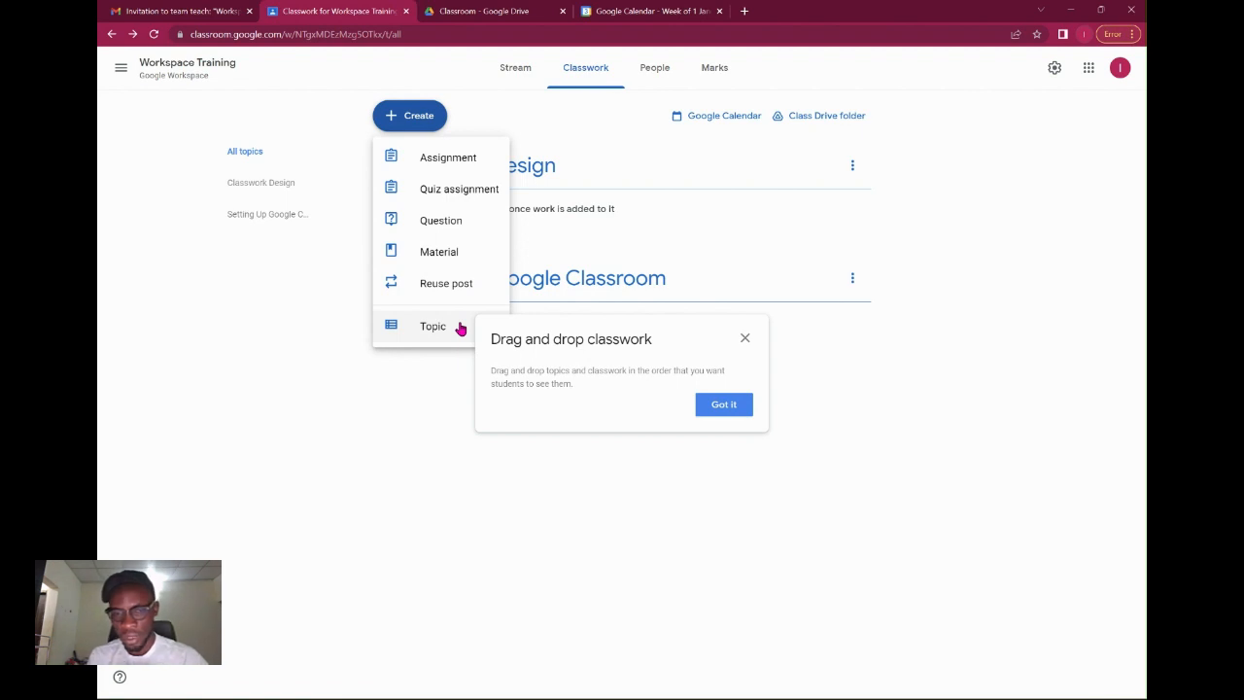
{"action": "left_click", "coordinate": [461, 329]}
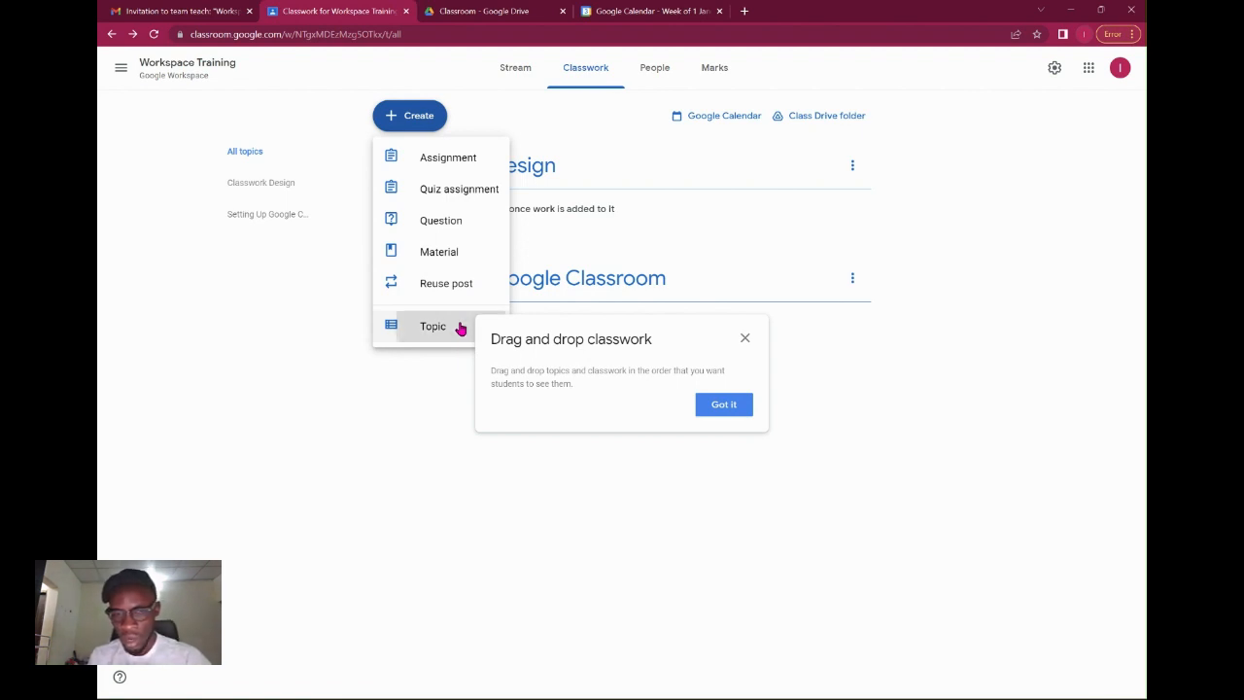
{"action": "left_click", "coordinate": [721, 403]}
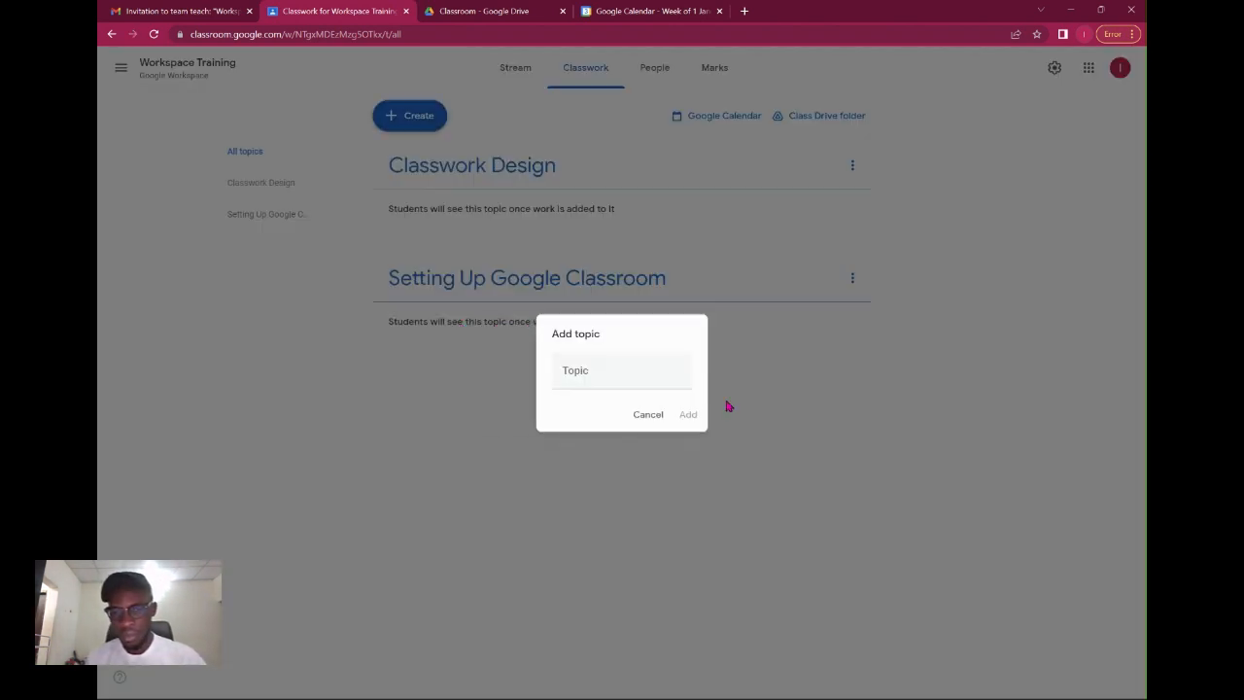
{"action": "left_click", "coordinate": [610, 364]}
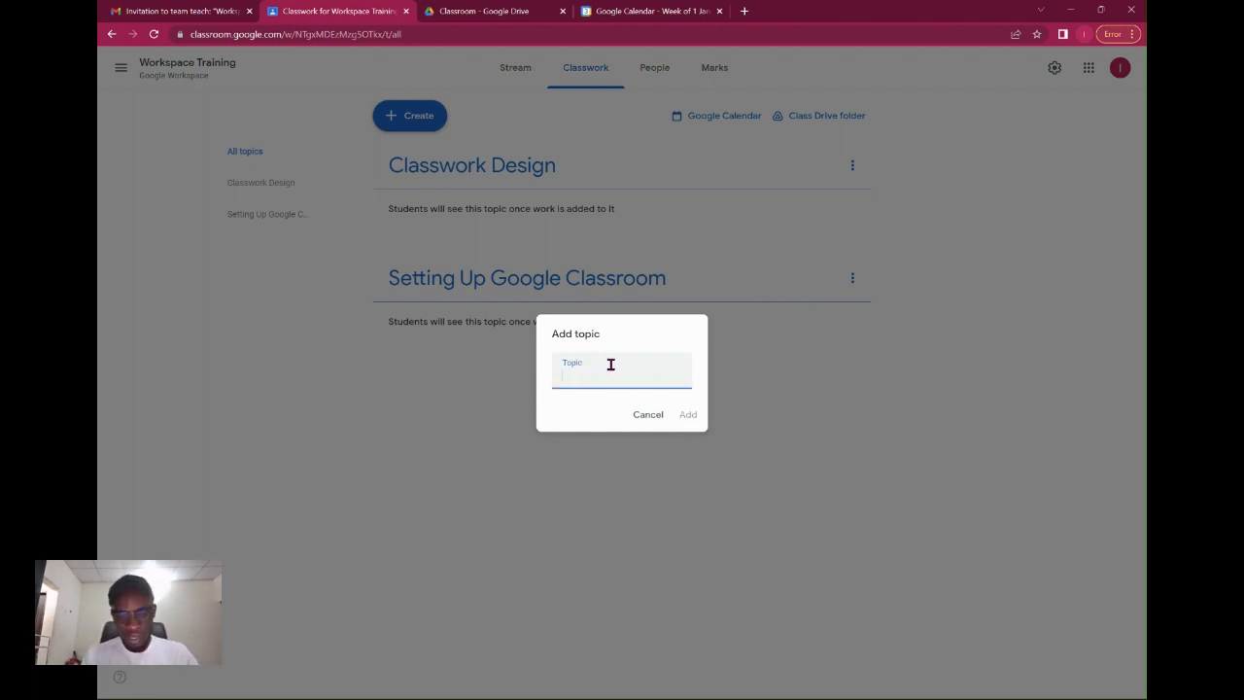
{"action": "type", "text": "Invitations"}
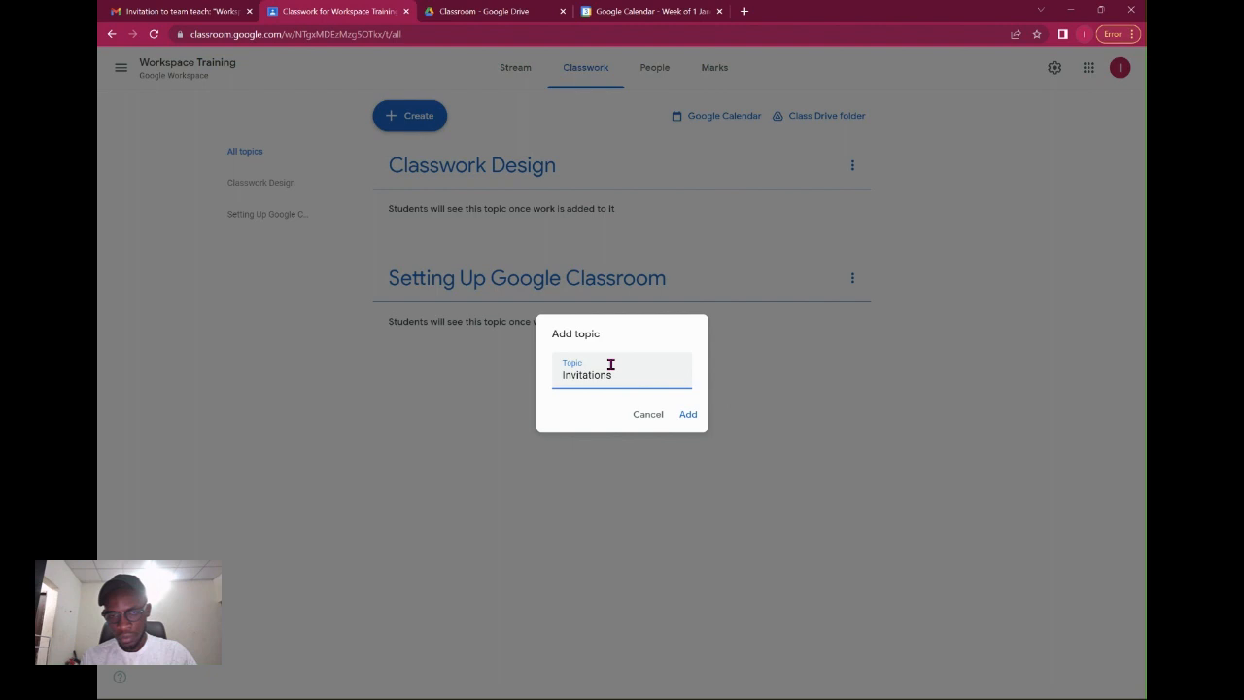
{"action": "key", "text": "Return"}
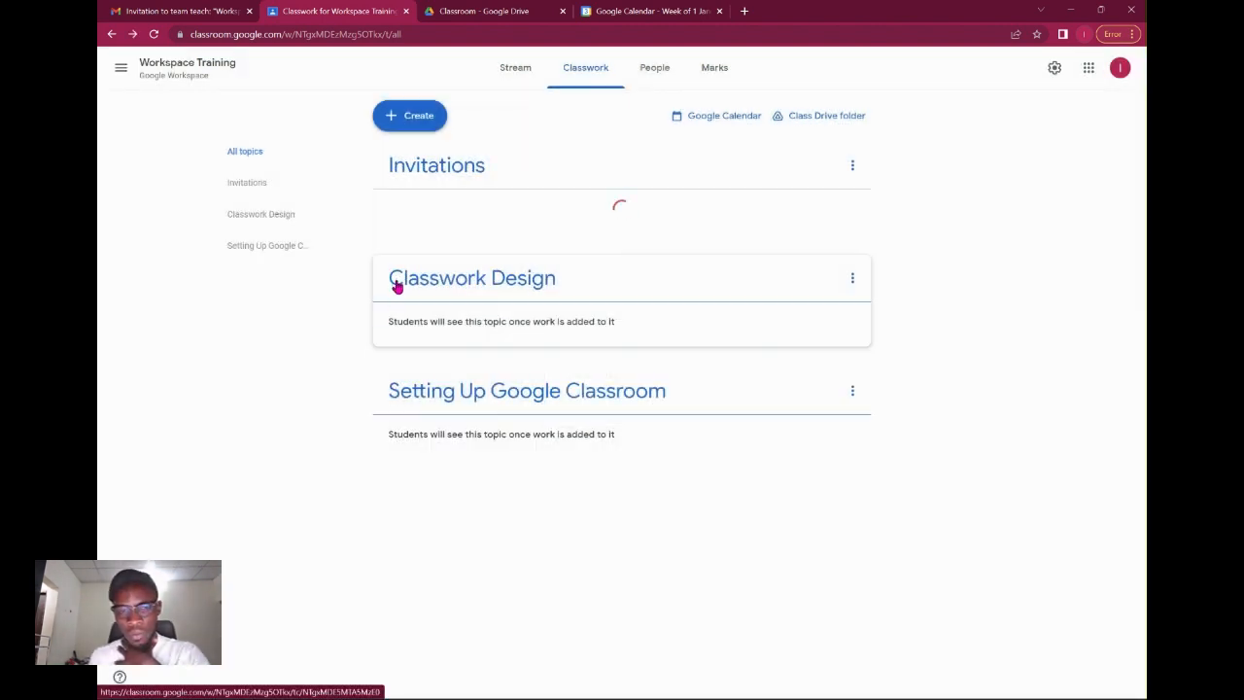
Reorder the topics so Setting Up Google Classroom comes first, then Invitations, then Classwork Design.
{"action": "left_click_drag", "start_coordinate": [397, 284], "coordinate": [402, 257]}
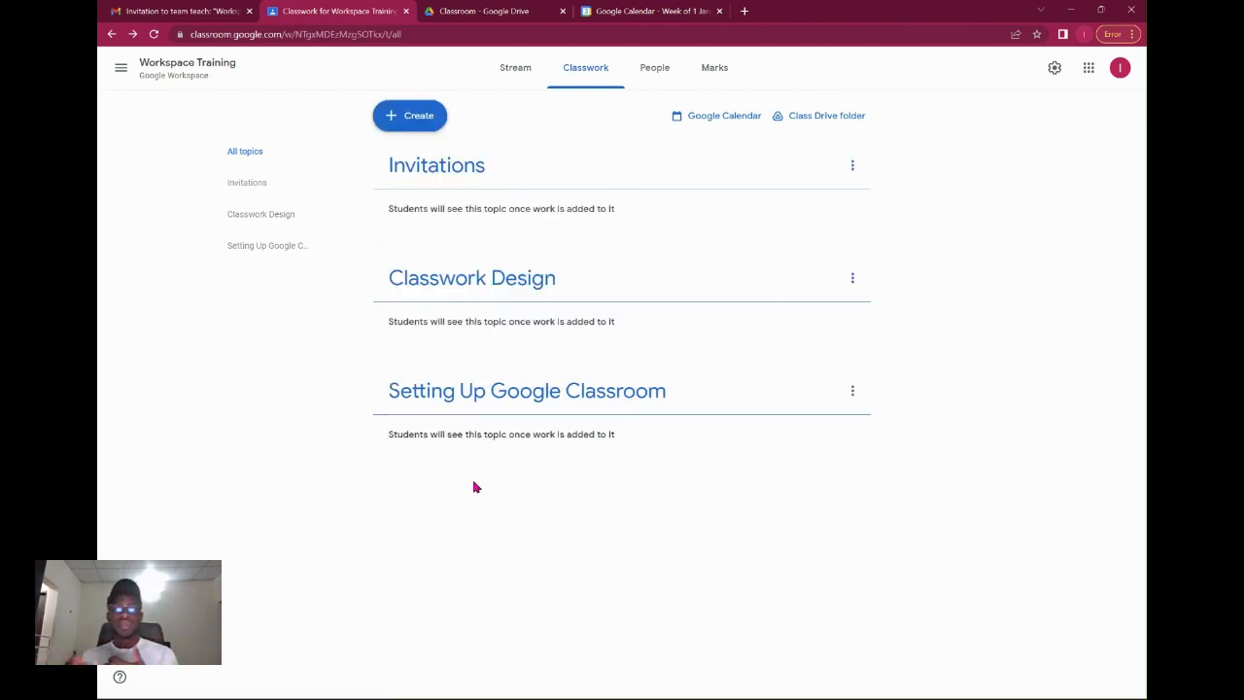
{"action": "left_click_drag", "start_coordinate": [562, 393], "coordinate": [567, 180]}
{"action": "mouse_move", "coordinate": [541, 408]}
{"action": "left_mouse_down"}
{"action": "mouse_move", "coordinate": [541, 278]}
{"action": "mouse_move", "coordinate": [530, 403]}
{"action": "left_mouse_up"}
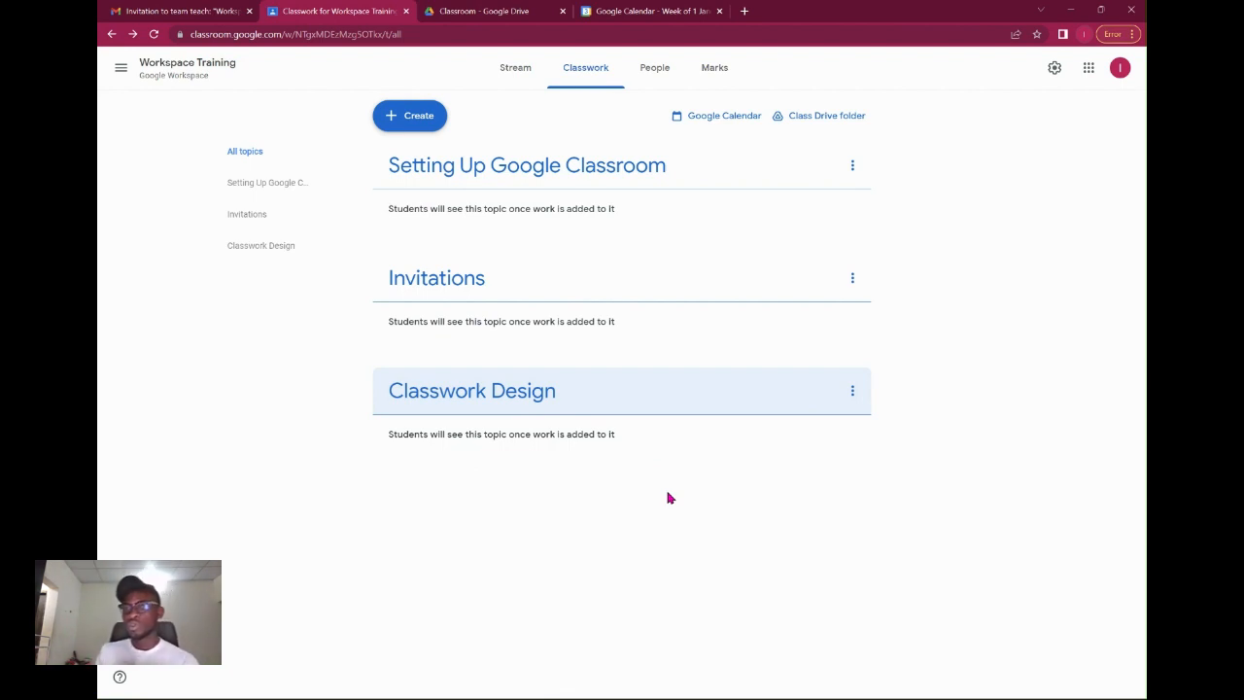
Add a fourth topic 'Grades and Student Marks', correcting its capital S, and move it last.
{"action": "left_click", "coordinate": [432, 119]}
{"action": "left_click", "coordinate": [442, 327]}
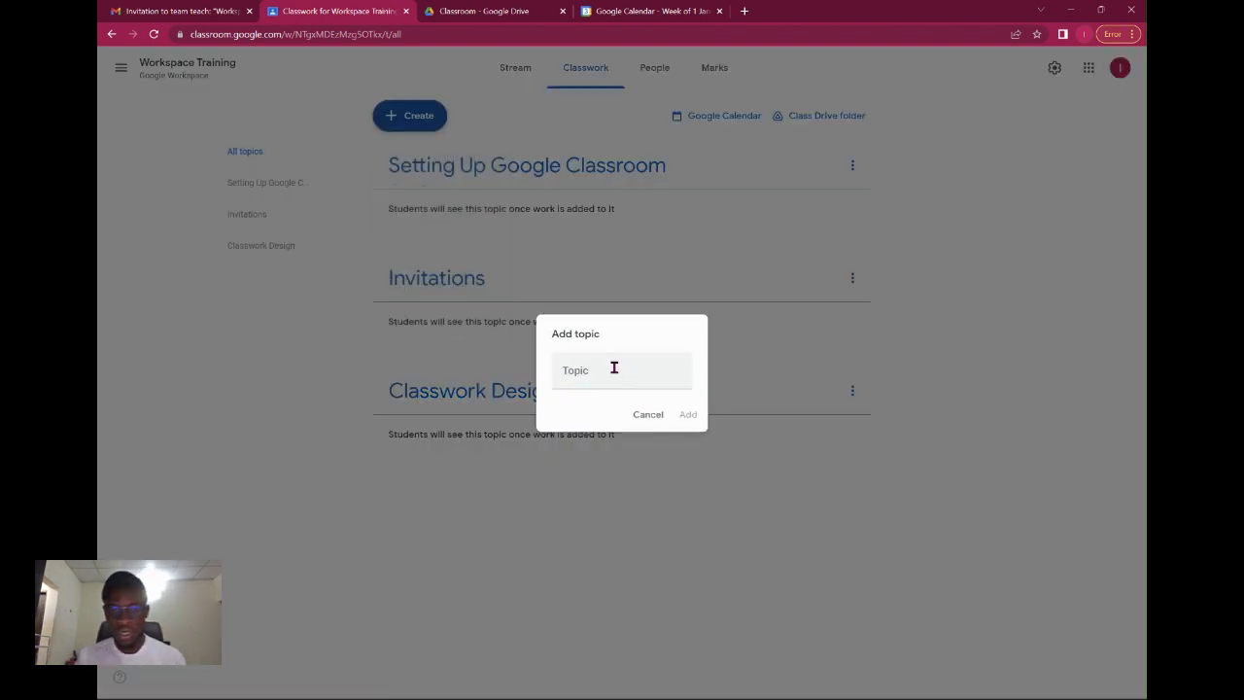
{"action": "type", "text": "Grade"}
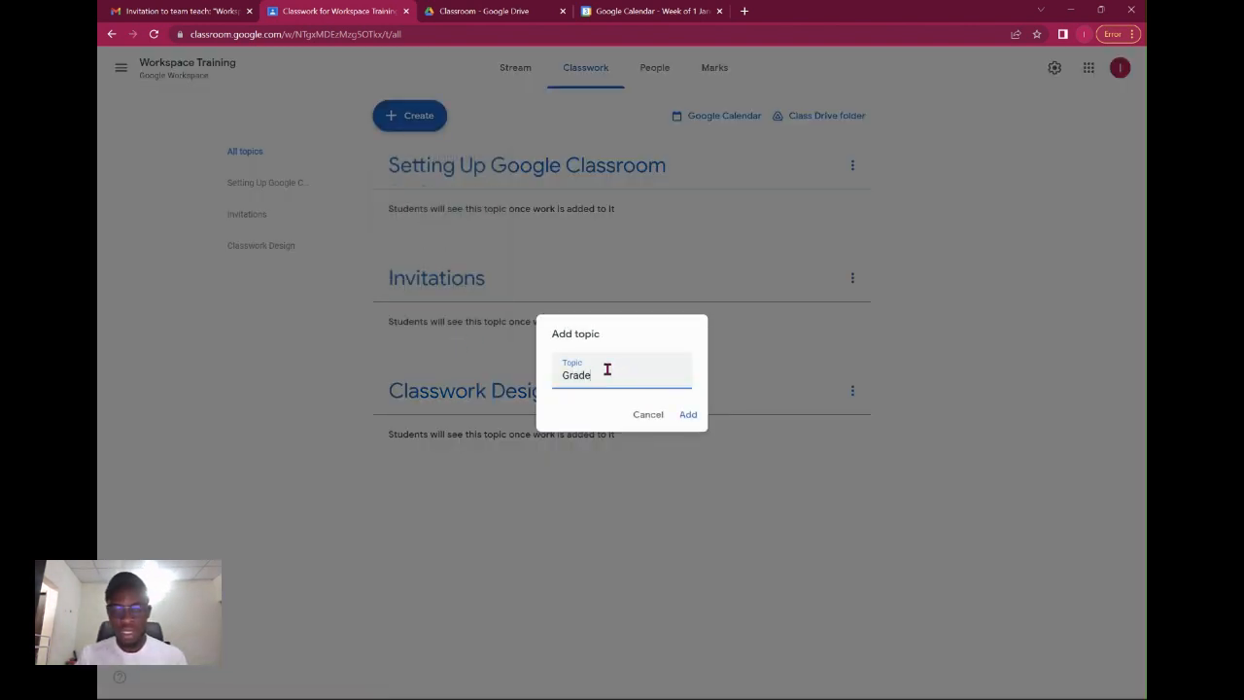
{"action": "type", "text": "s and student Marks"}
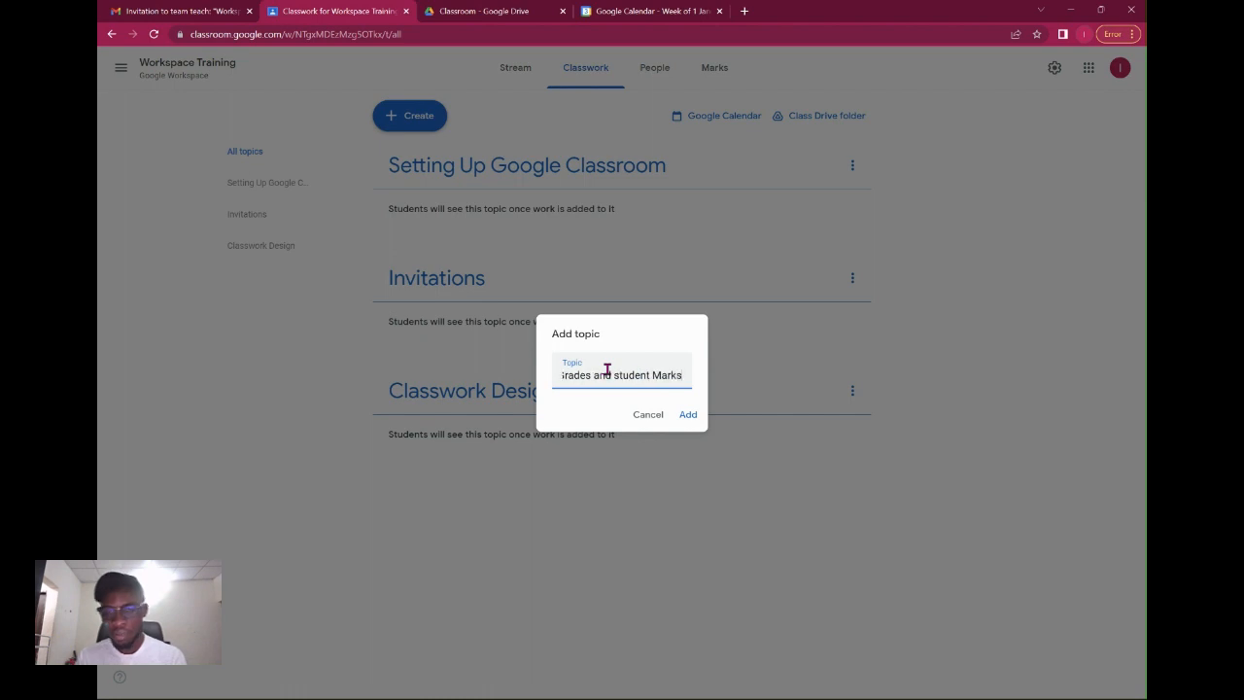
{"action": "left_click", "coordinate": [686, 414]}
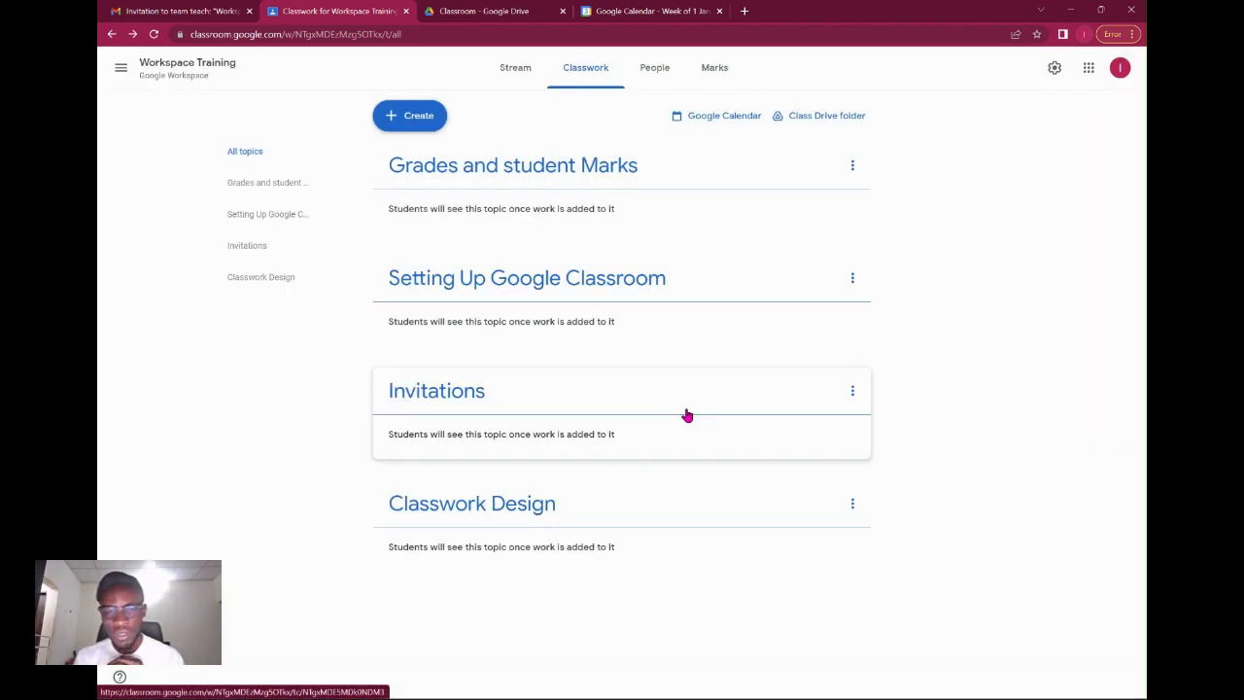
{"action": "left_click", "coordinate": [852, 167]}
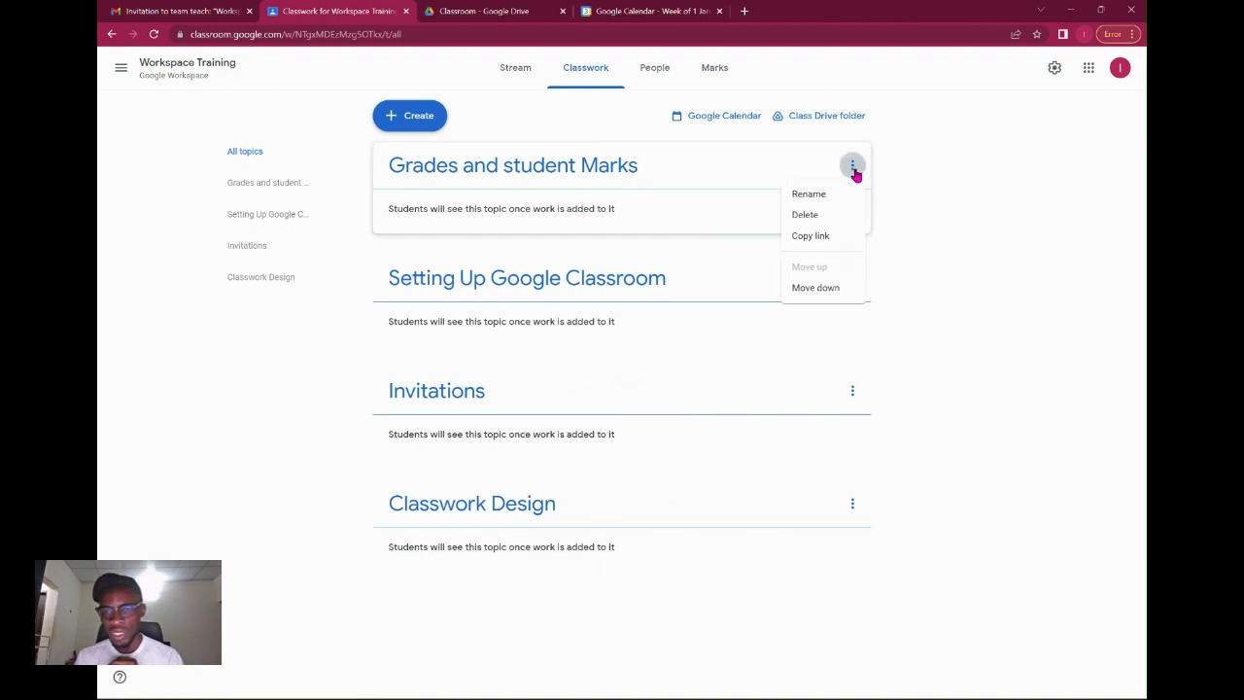
{"action": "left_click", "coordinate": [831, 203]}
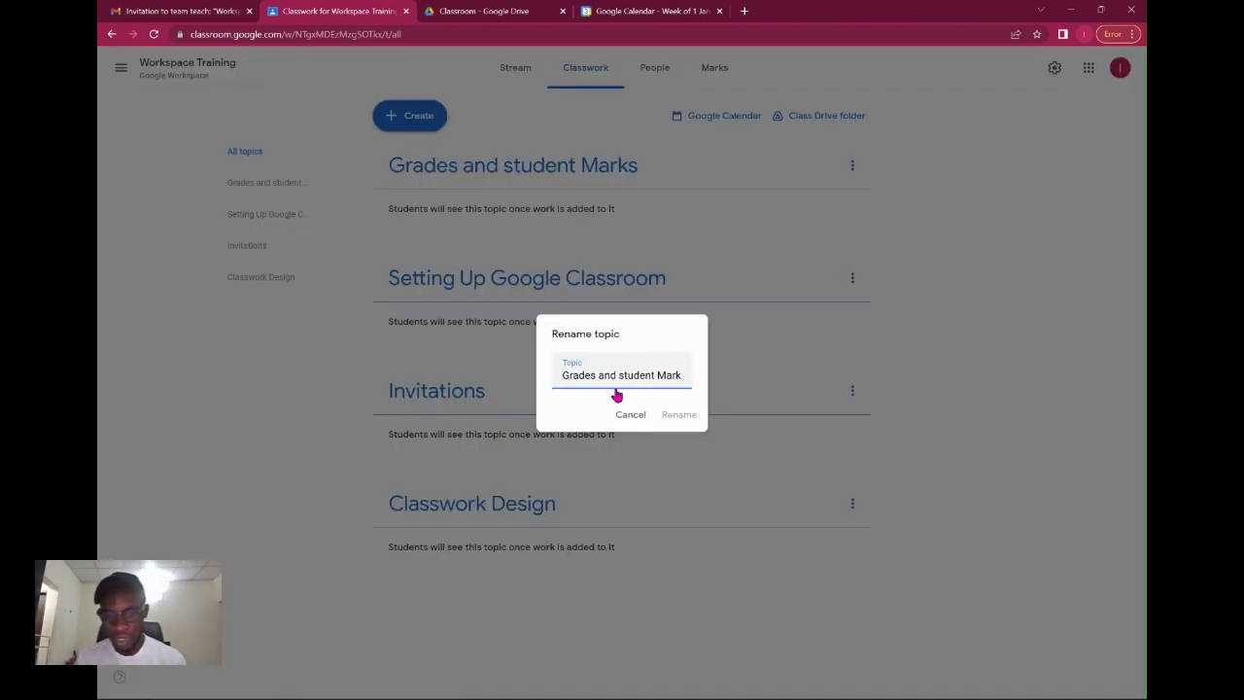
{"action": "key", "text": "BackSpace"}
{"action": "type", "text": "S"}
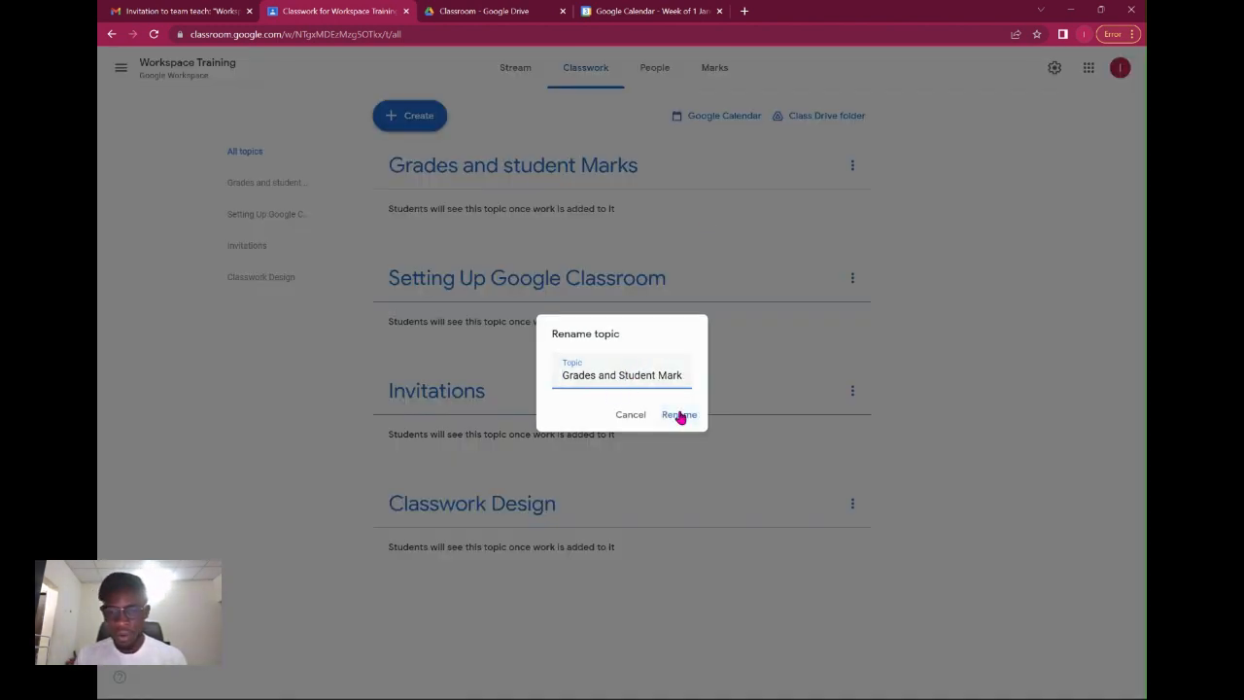
{"action": "left_click", "coordinate": [680, 415]}
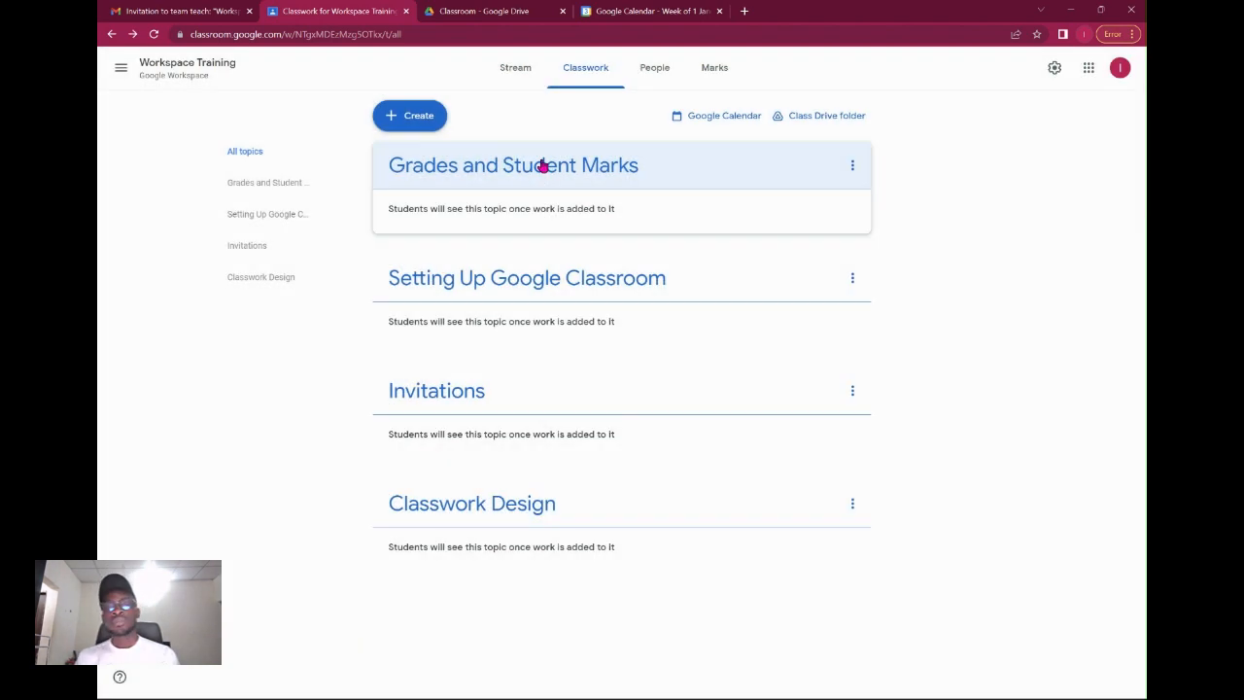
{"action": "left_click_drag", "start_coordinate": [555, 170], "coordinate": [578, 522]}
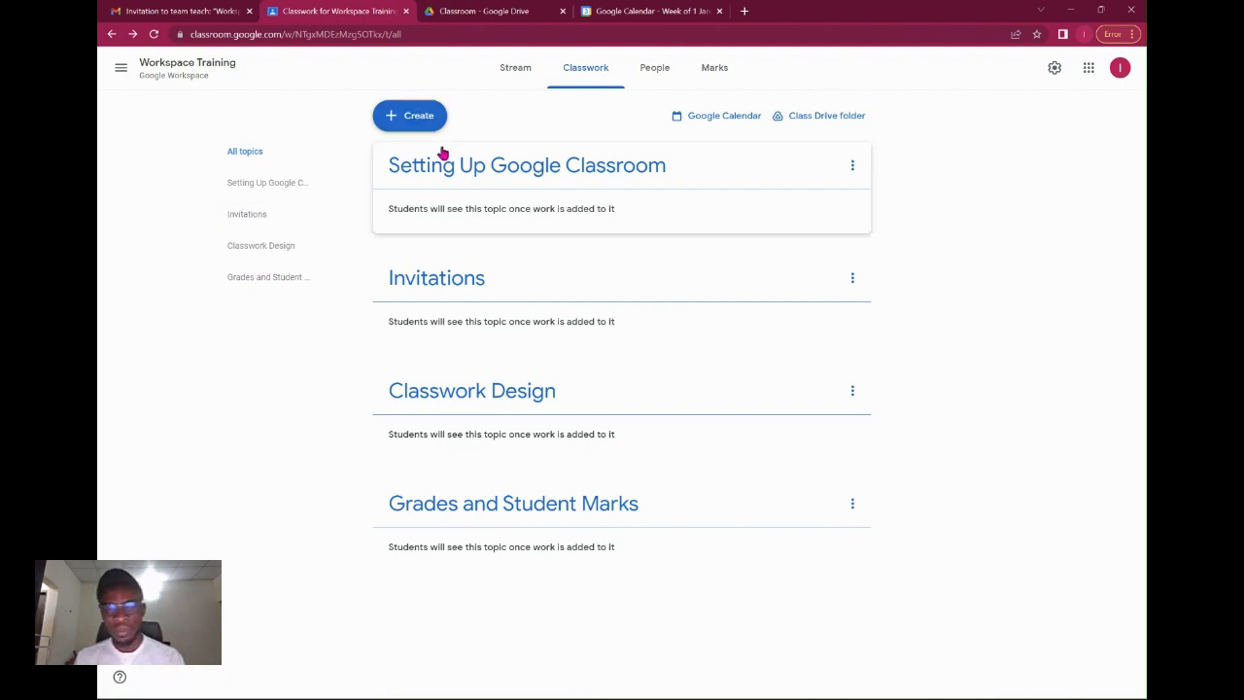
{"action": "left_click", "coordinate": [423, 121]}
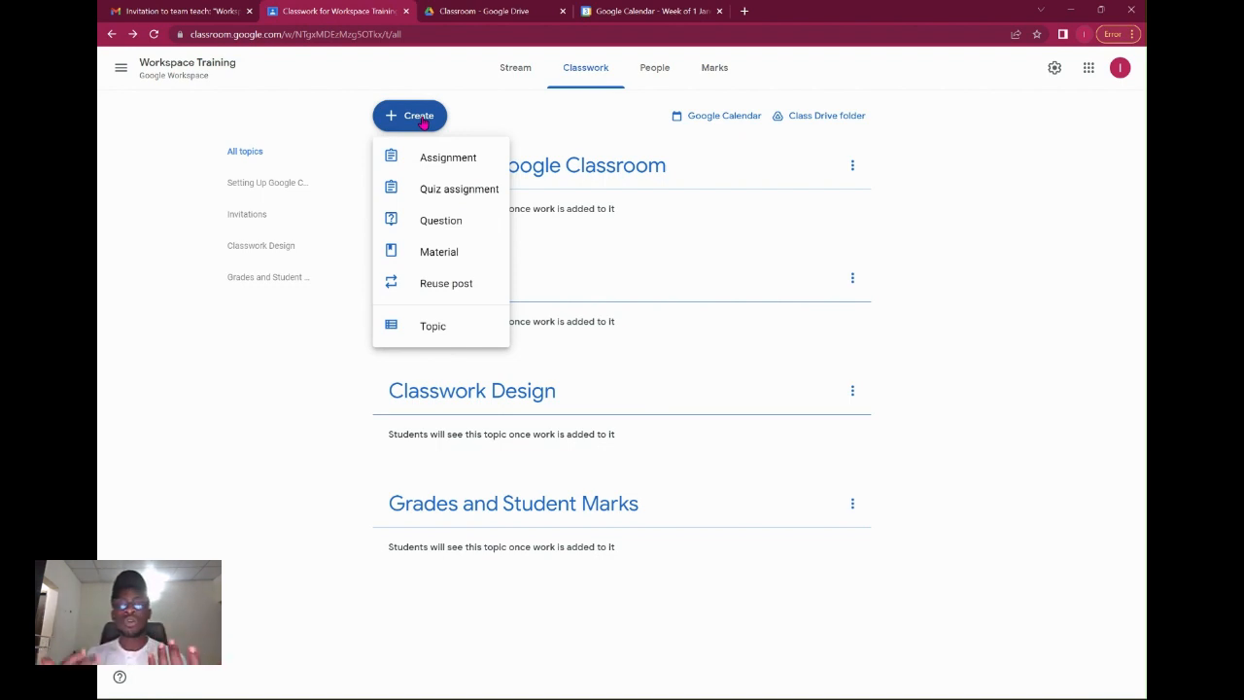
Start a new assignment titled 'Create a New Class'.
{"action": "left_click", "coordinate": [431, 169]}
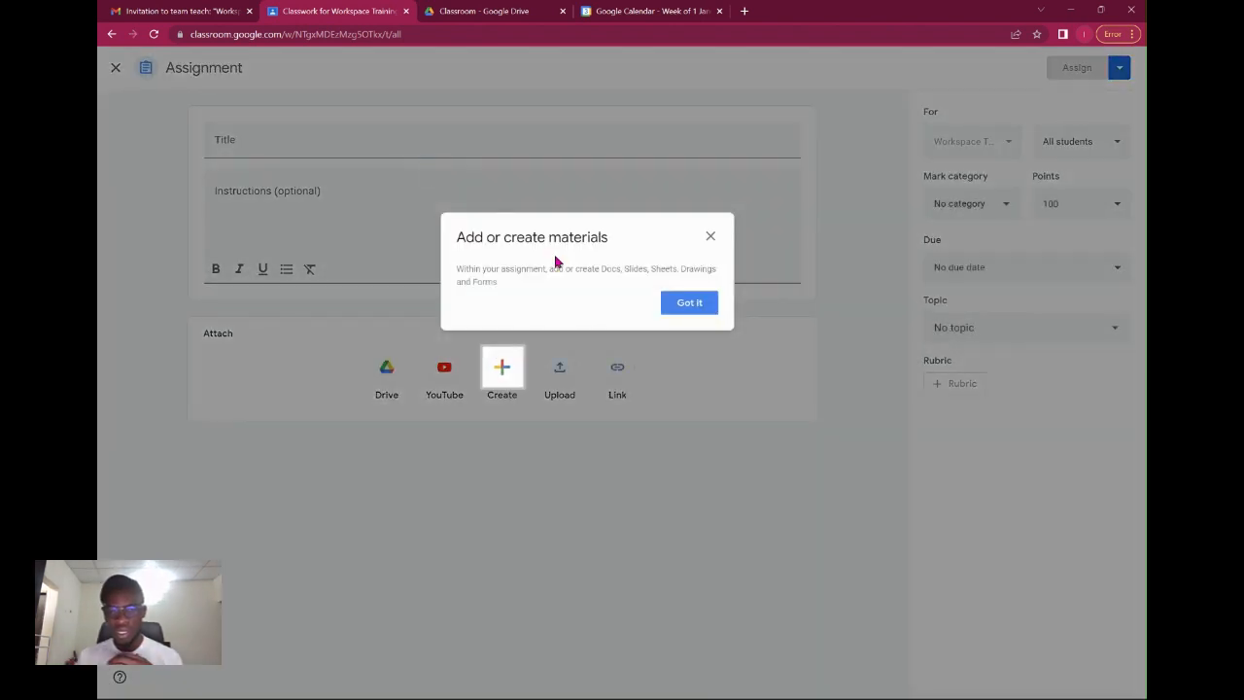
{"action": "left_click", "coordinate": [689, 302]}
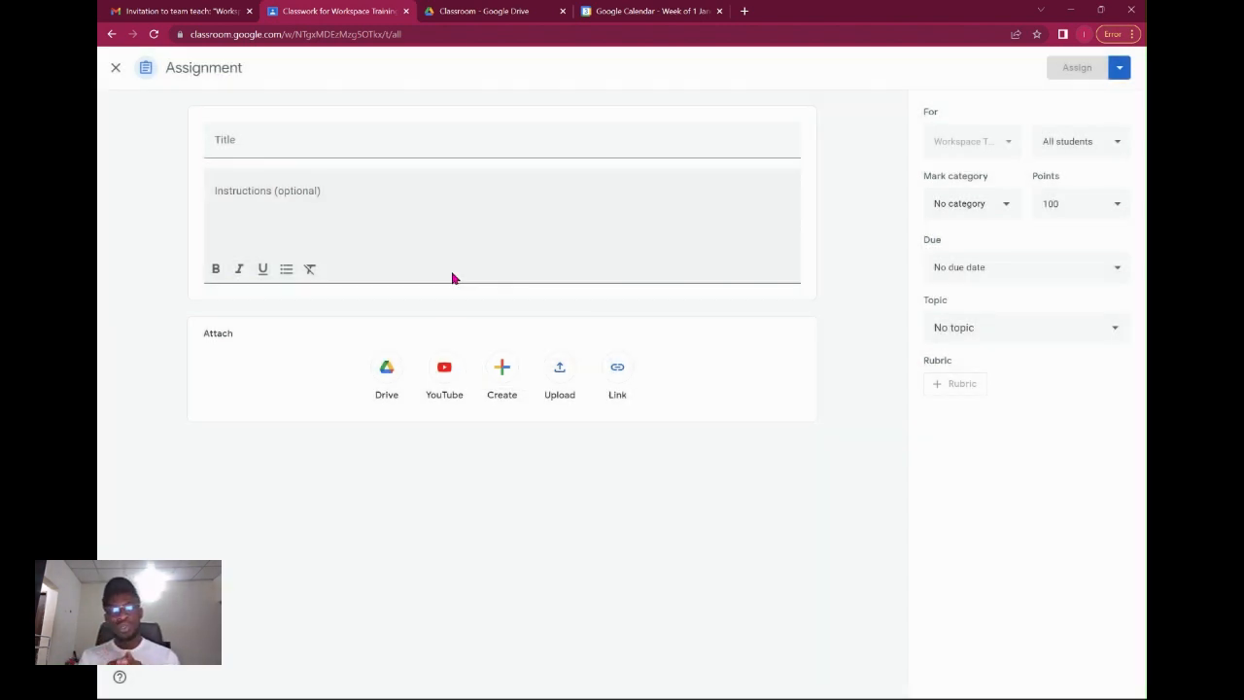
{"action": "left_click", "coordinate": [401, 149]}
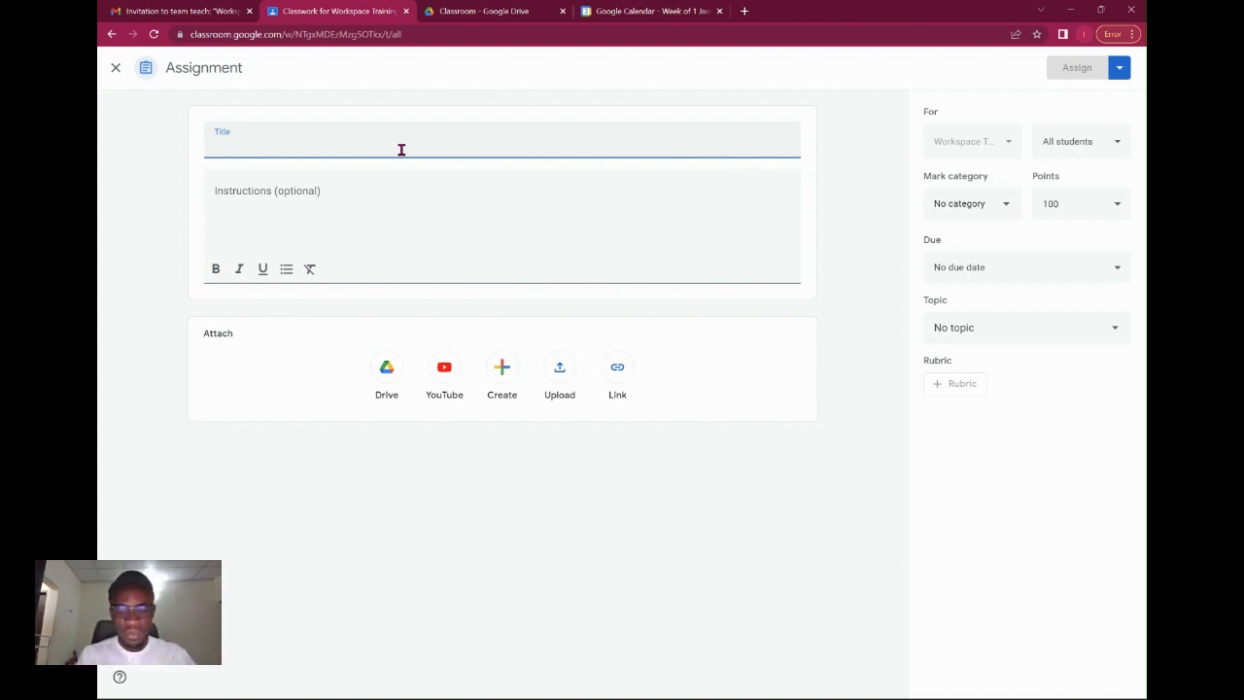
{"action": "type", "text": "Dreate a"}
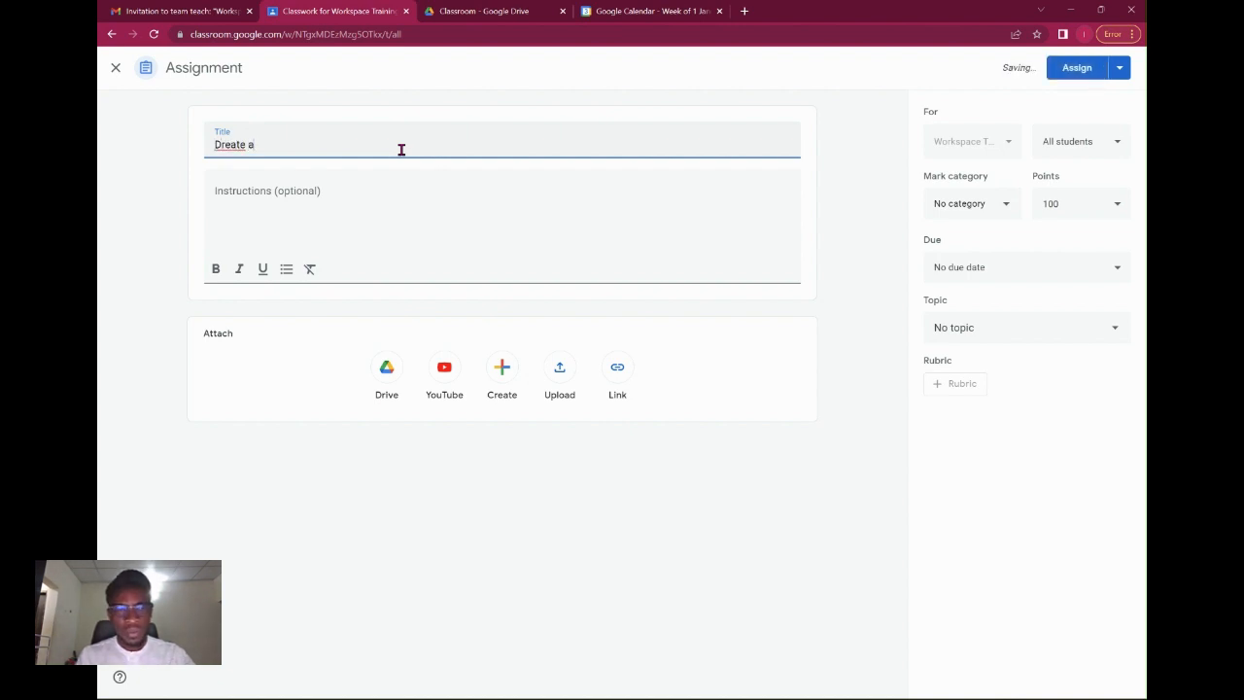
{"action": "key", "text": "ctrl+a"}
{"action": "key", "text": "BackSpace"}
{"action": "type", "text": "Create a Nwe"}
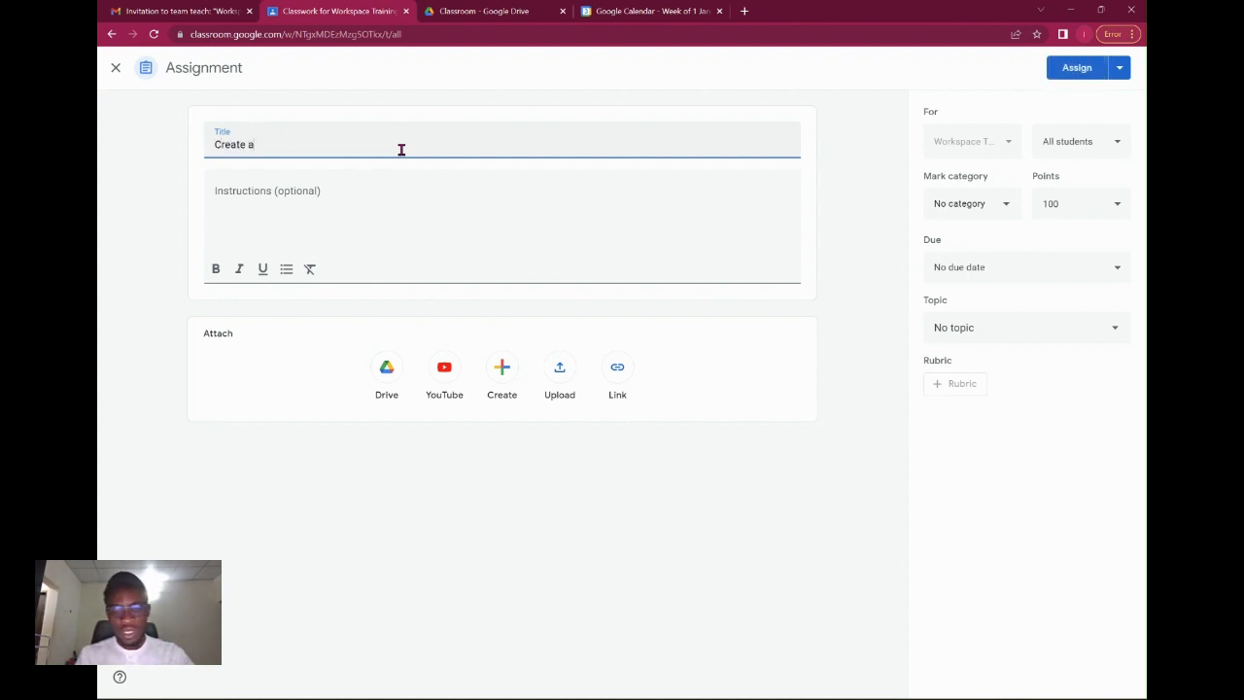
{"action": "key", "text": "BackSpace"}
{"action": "key", "text": "BackSpace"}
{"action": "type", "text": "ew Class"}
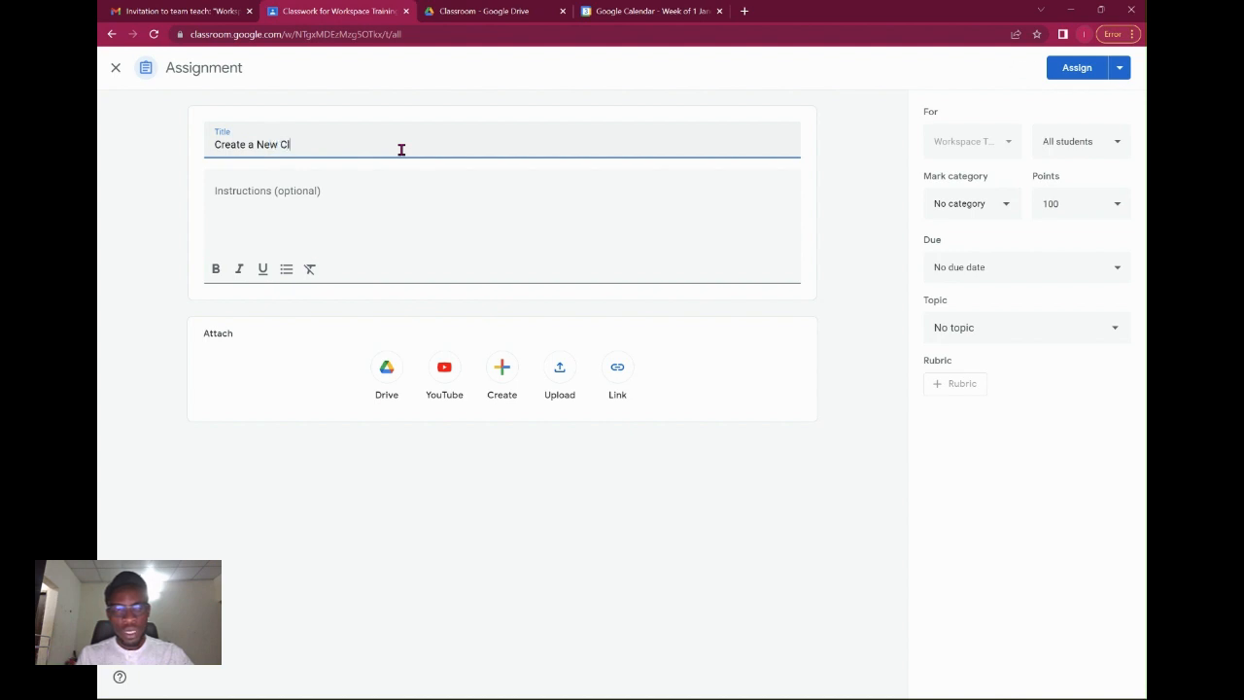
Write the instructions 'You are expected to create a new class and upload the class screenshot'.
{"action": "left_click", "coordinate": [401, 207]}
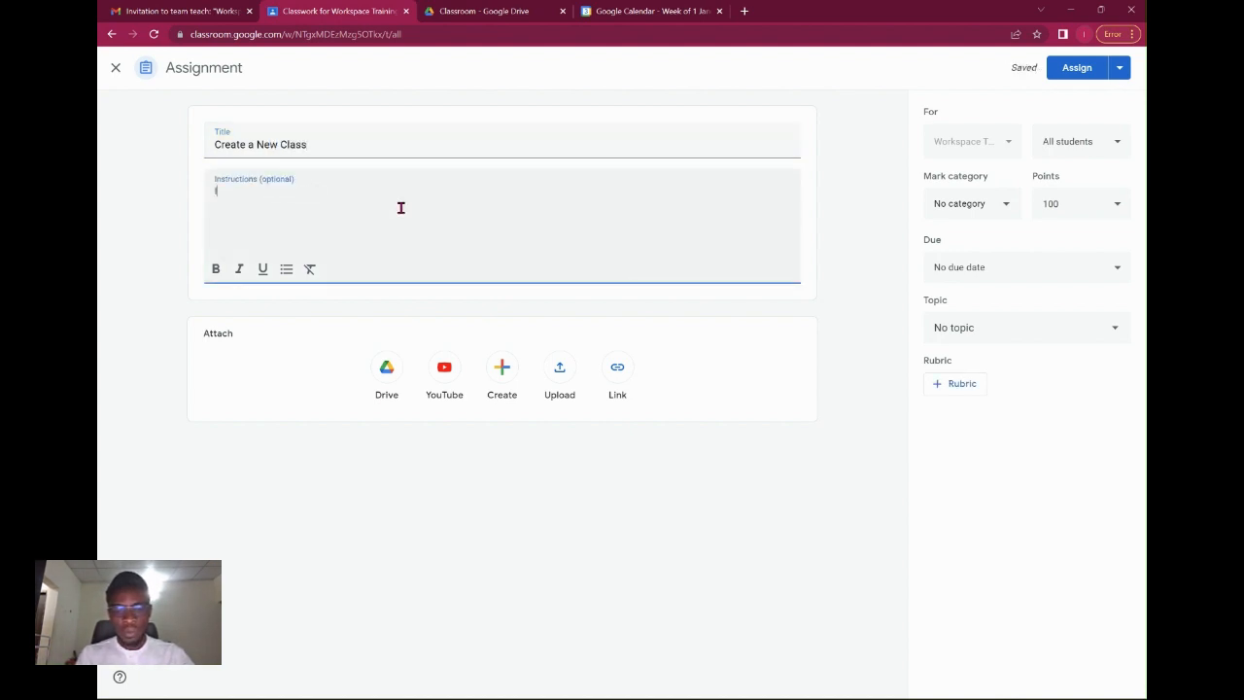
{"action": "type", "text": "In this c"}
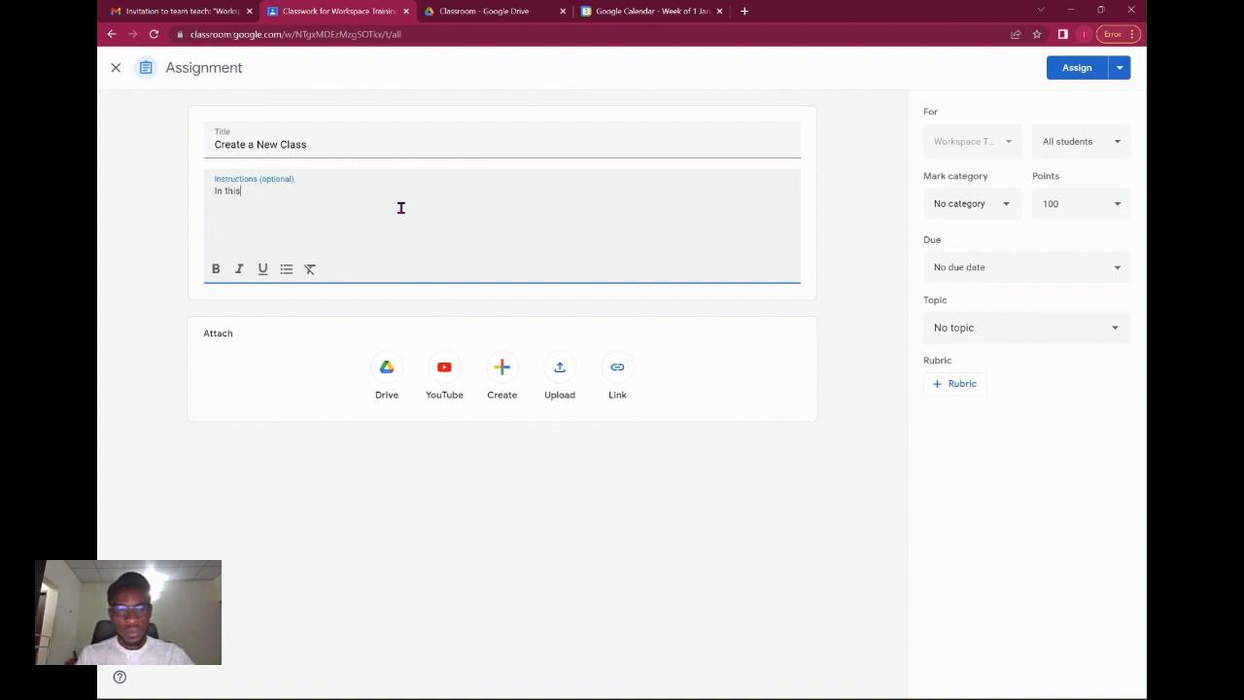
{"action": "key", "text": "BackSpace"}
{"action": "key", "text": "BackSpace"}
{"action": "key", "text": "BackSpace"}
{"action": "key", "text": "BackSpace"}
{"action": "type", "text": "You are e"}
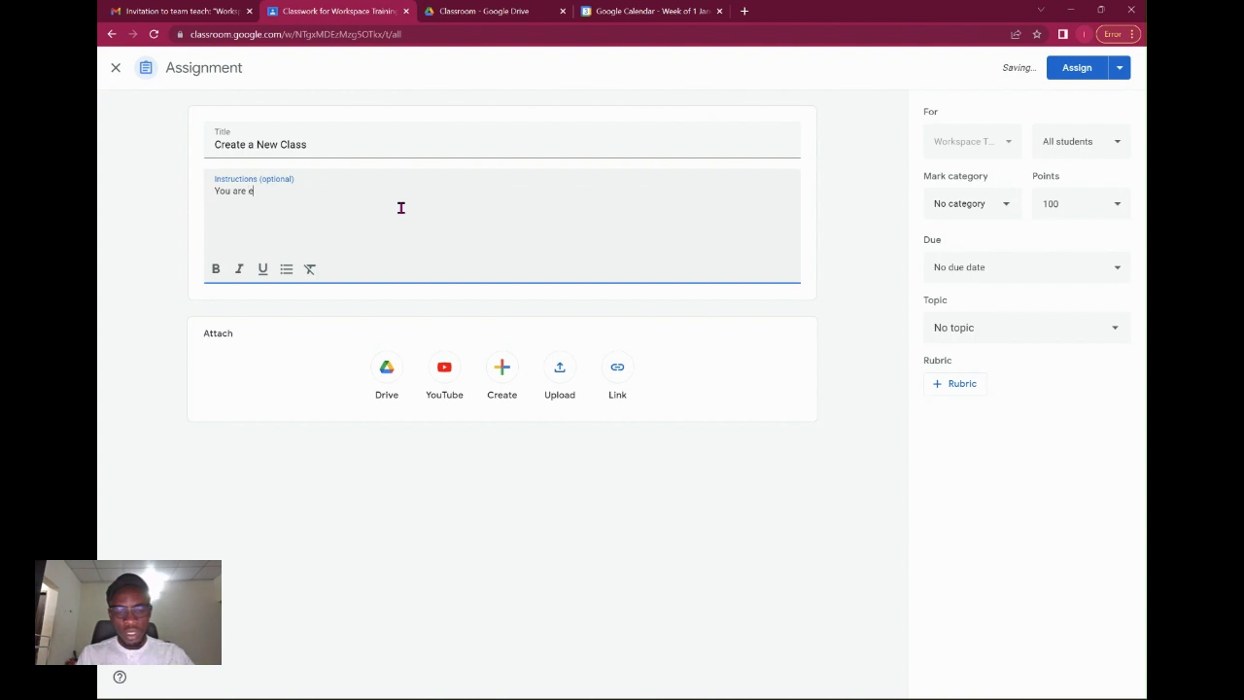
{"action": "type", "text": "xpected to "}
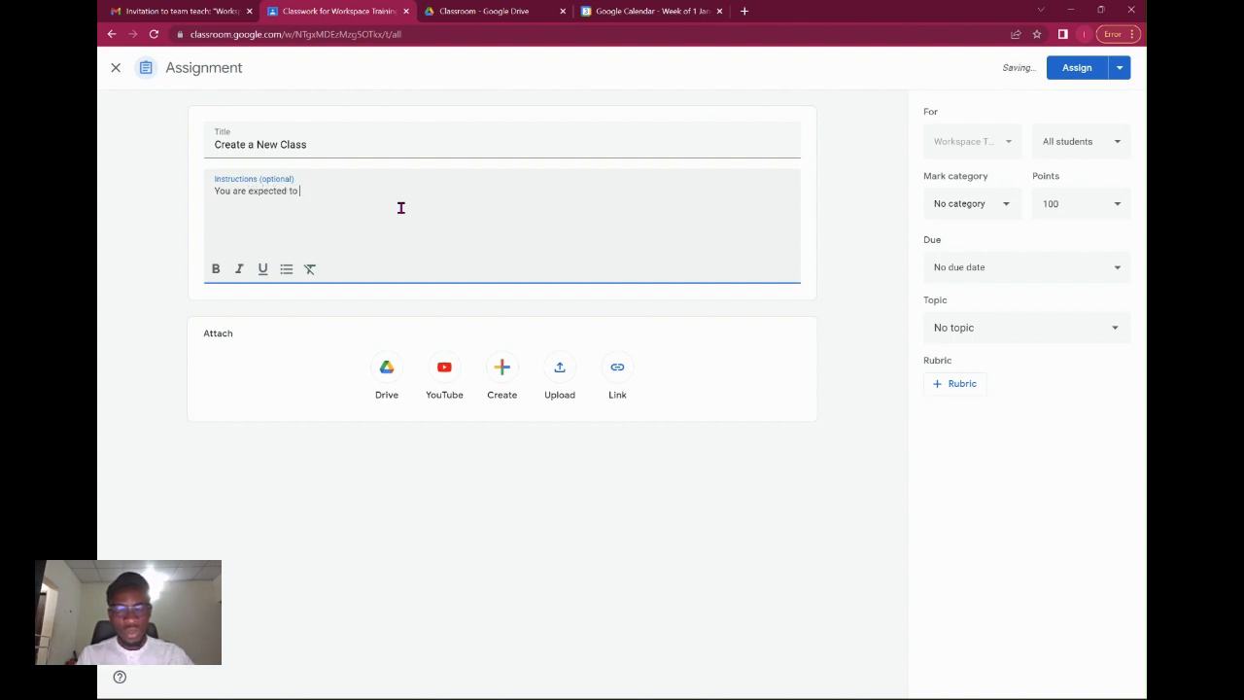
{"action": "type", "text": "creat"}
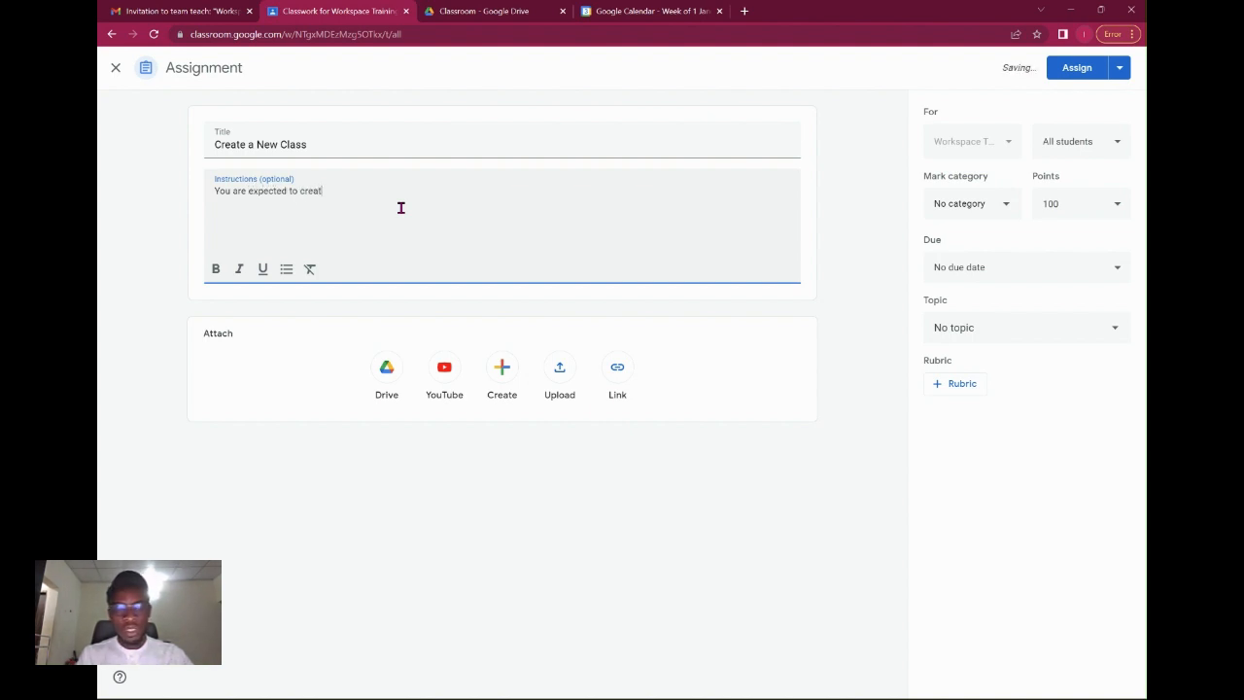
{"action": "type", "text": "e a"}
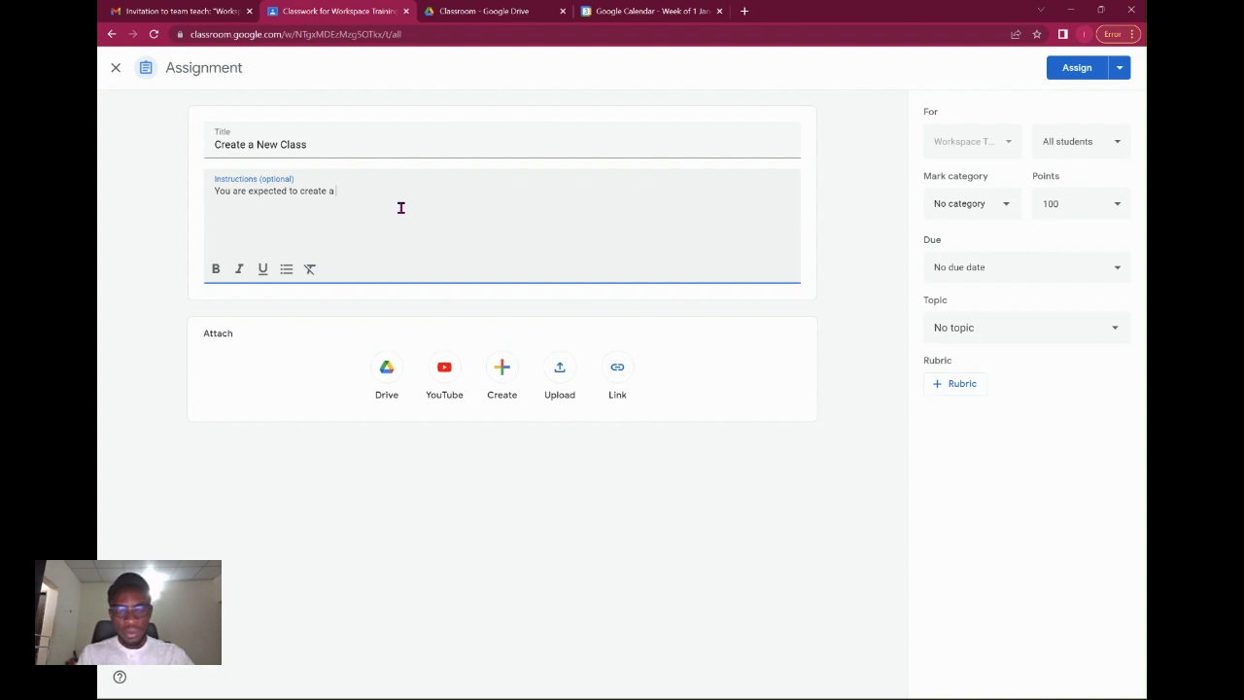
{"action": "type", "text": " new class and"}
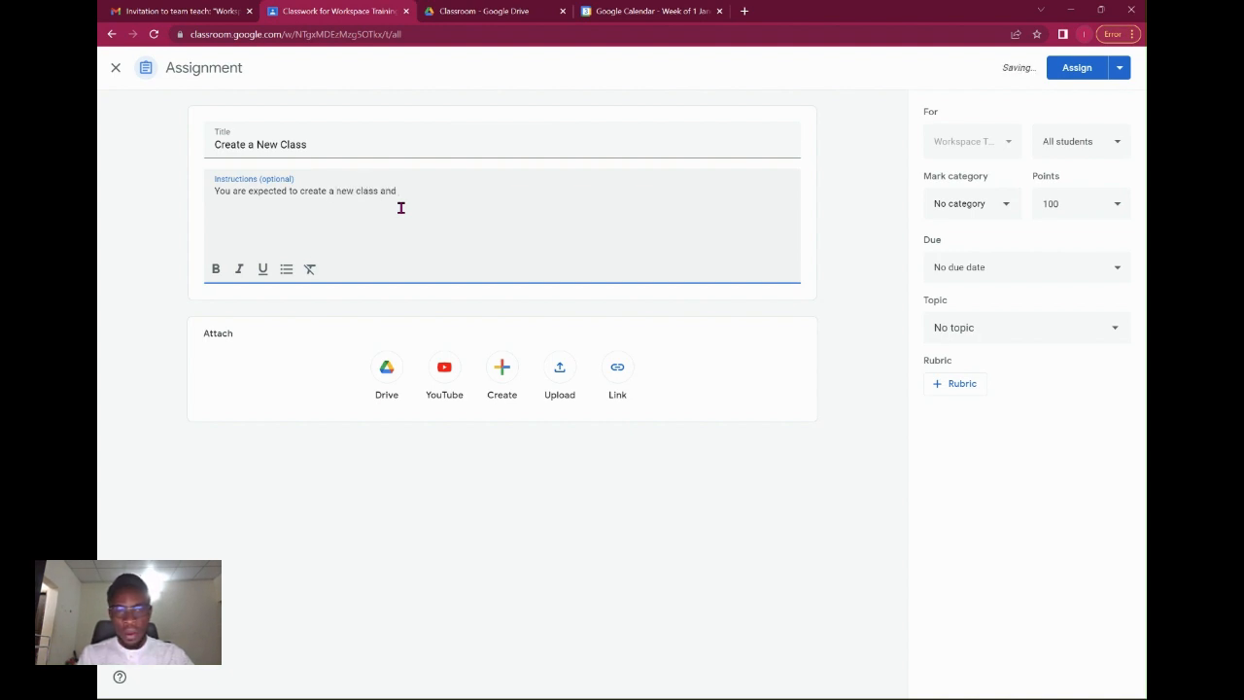
{"action": "type", "text": " upload the"}
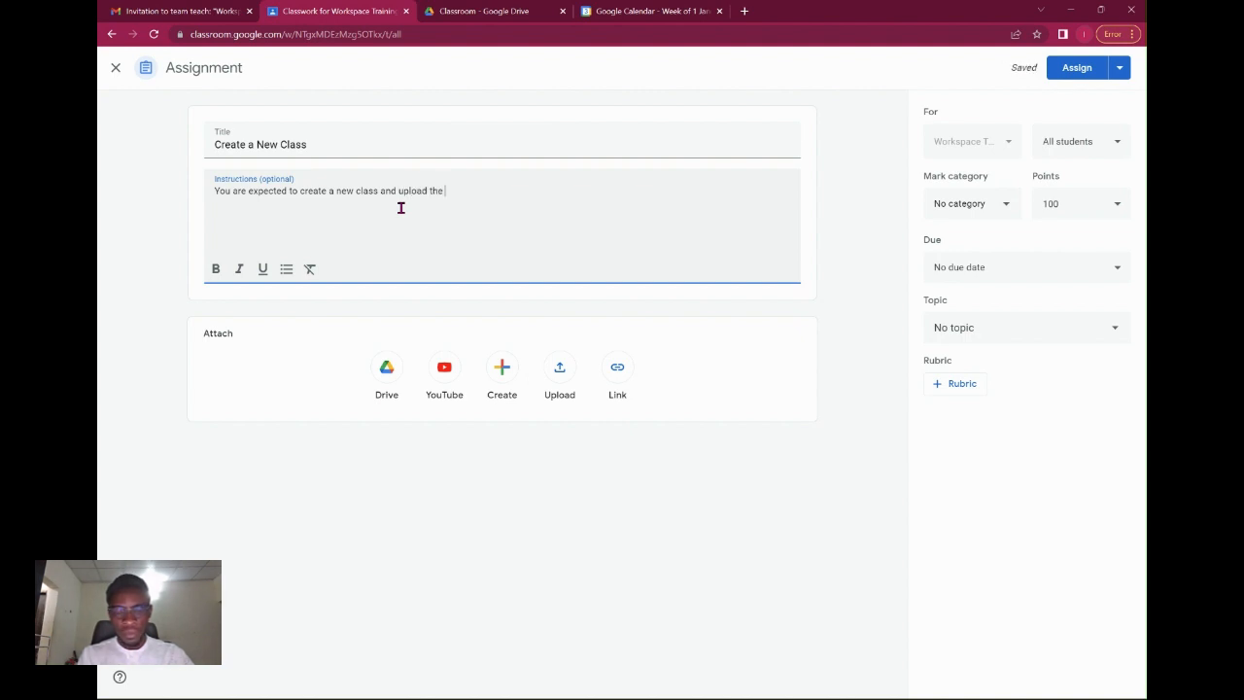
{"action": "type", "text": " class"}
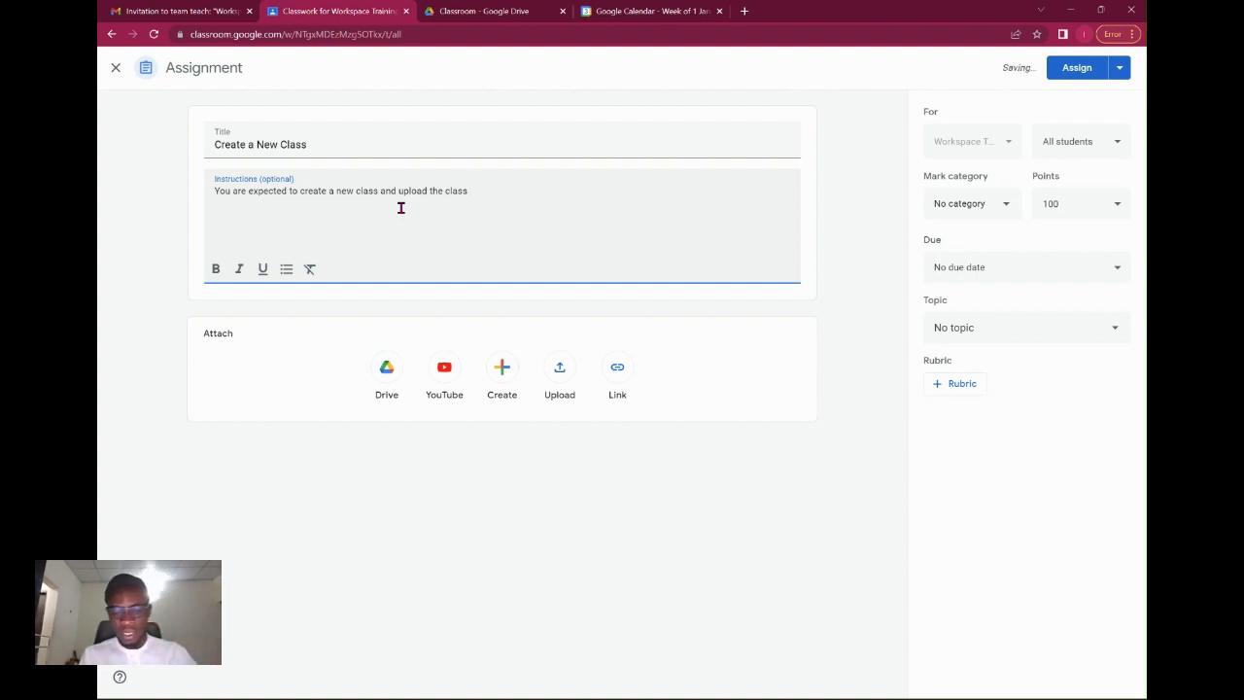
{"action": "type", "text": " Sree"}
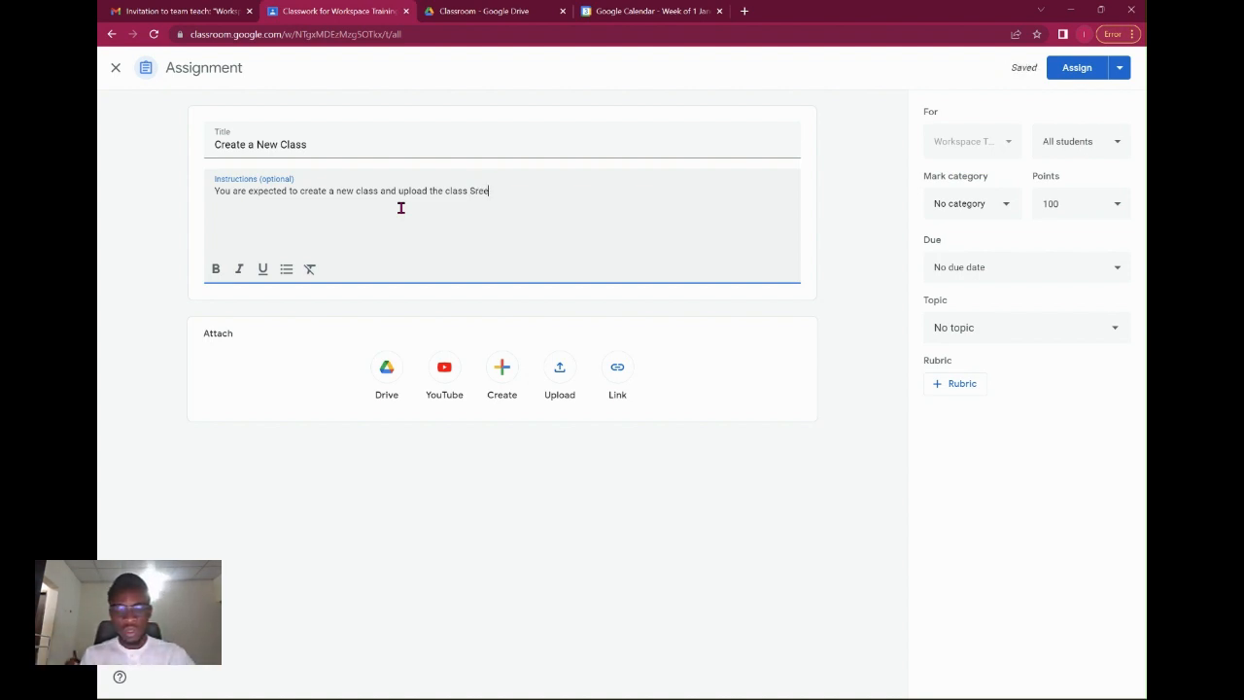
{"action": "type", "text": "nshot"}
{"action": "key", "text": "ctrl+BackSpace"}
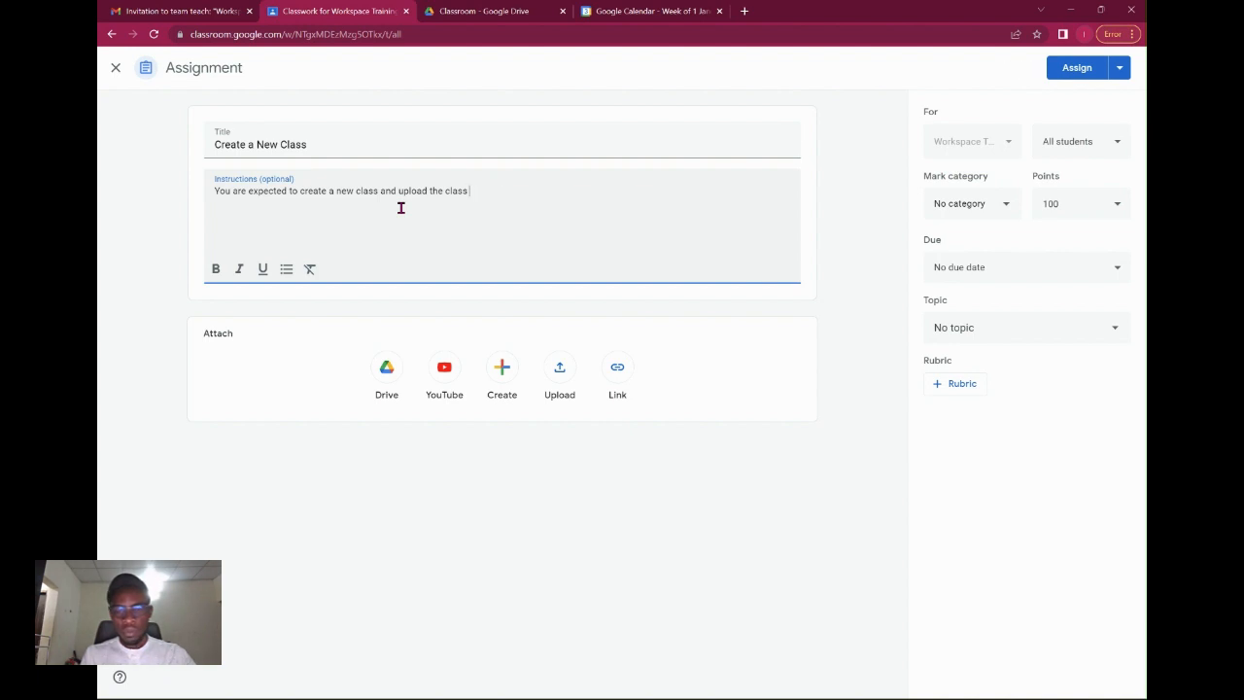
{"action": "type", "text": "screen"}
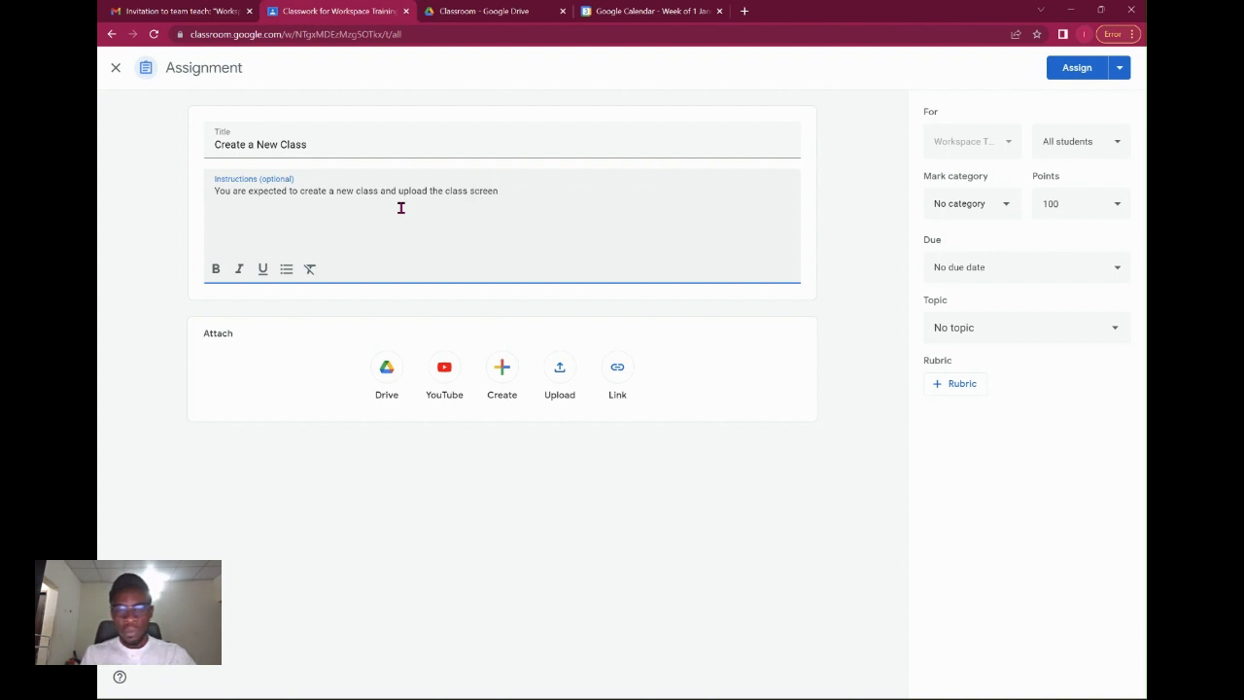
{"action": "type", "text": "shot to the"}
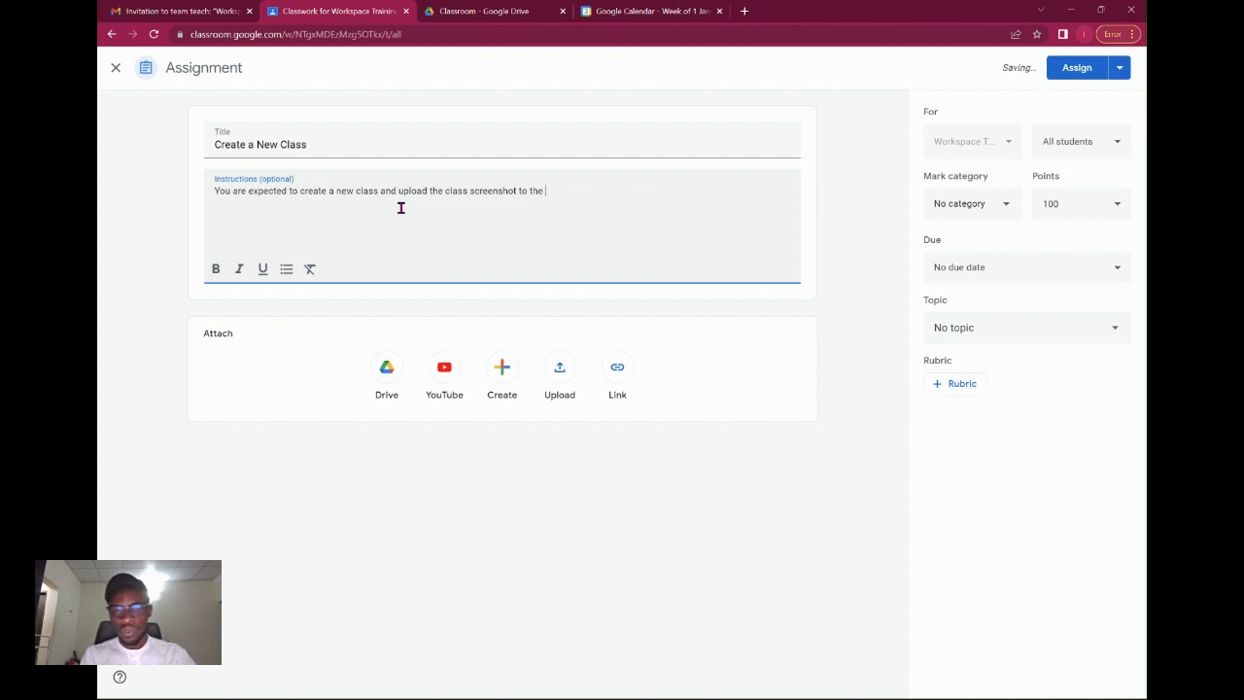
{"action": "key", "text": "ctrl+BackSpace"}
{"action": "key", "text": "BackSpace"}
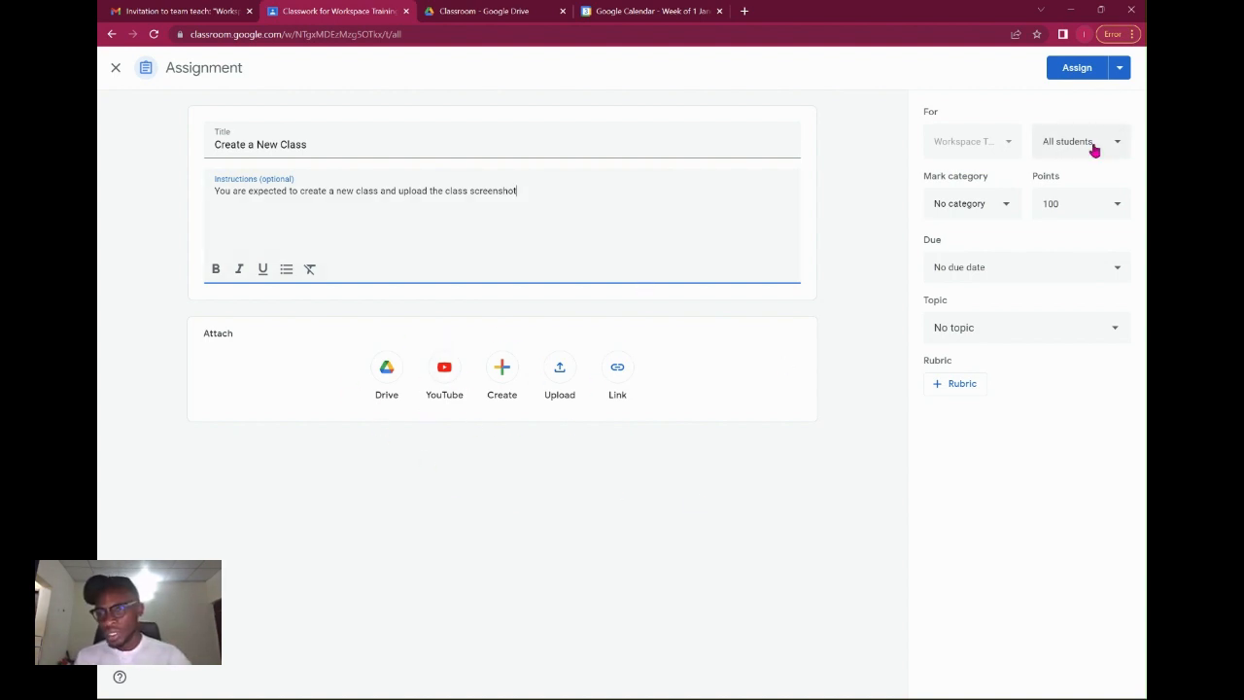
Change the assignment's mark category from Presentation to Writing, keeping it worth 10 points.
{"action": "left_click", "coordinate": [1006, 211]}
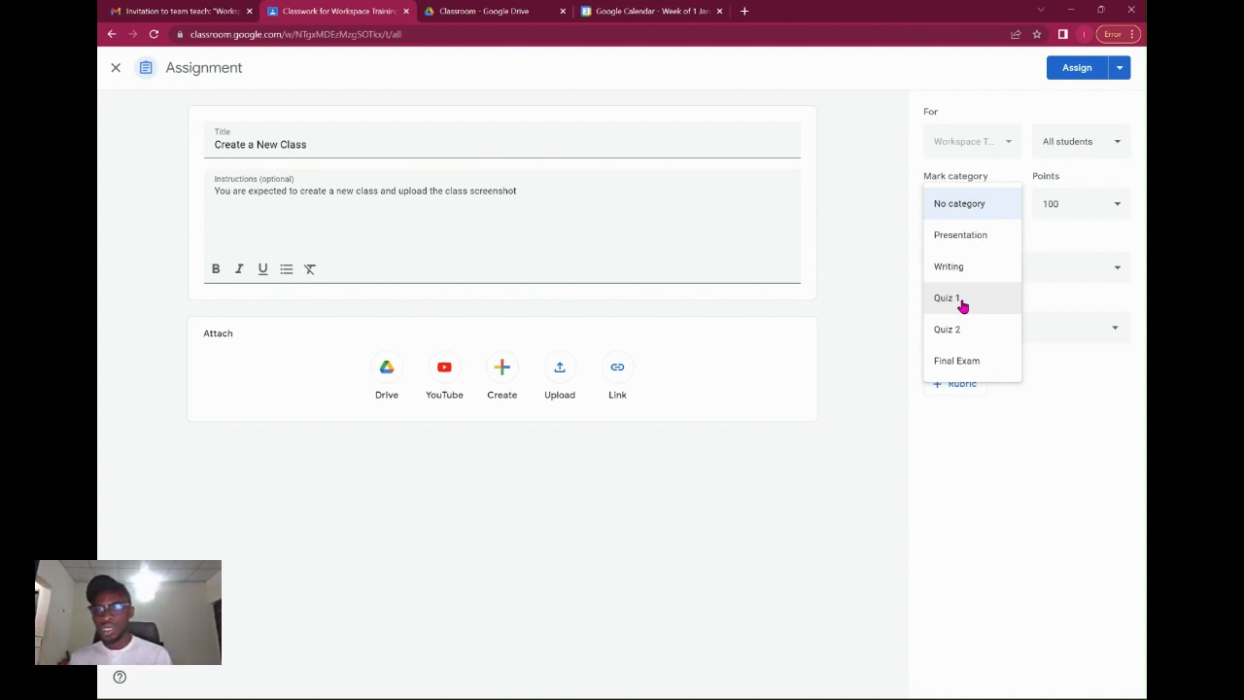
{"action": "left_click", "coordinate": [985, 237]}
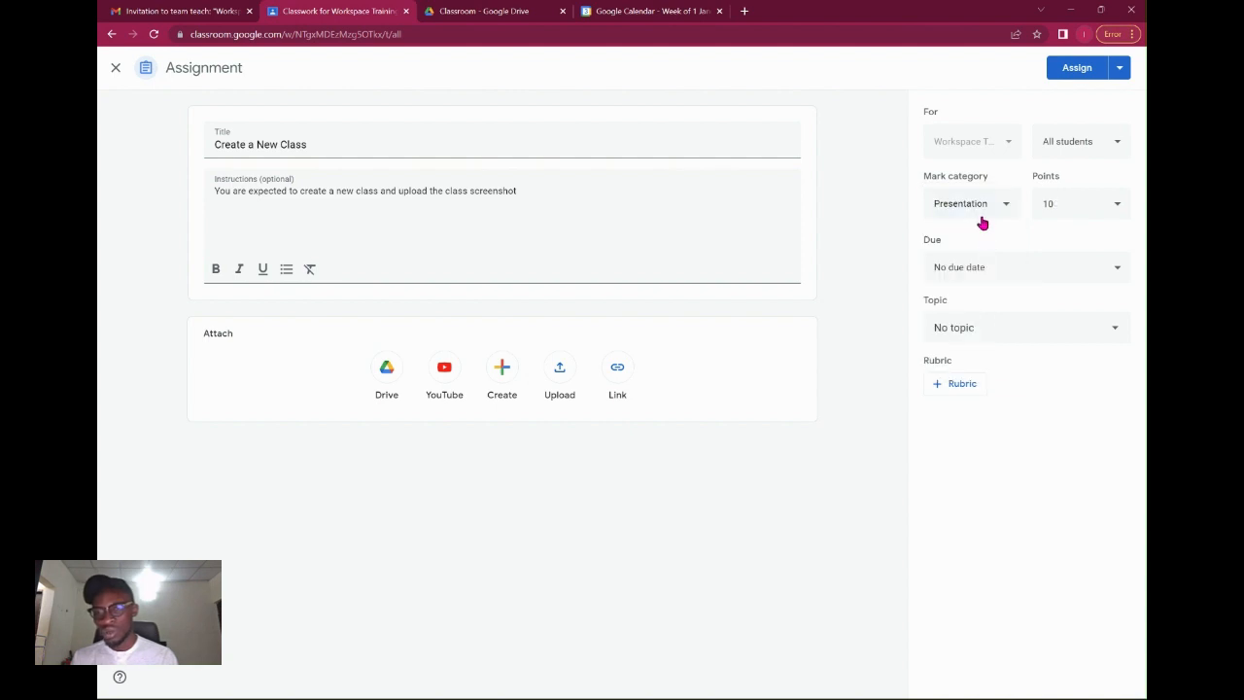
{"action": "left_click", "coordinate": [978, 219]}
{"action": "left_click", "coordinate": [978, 246]}
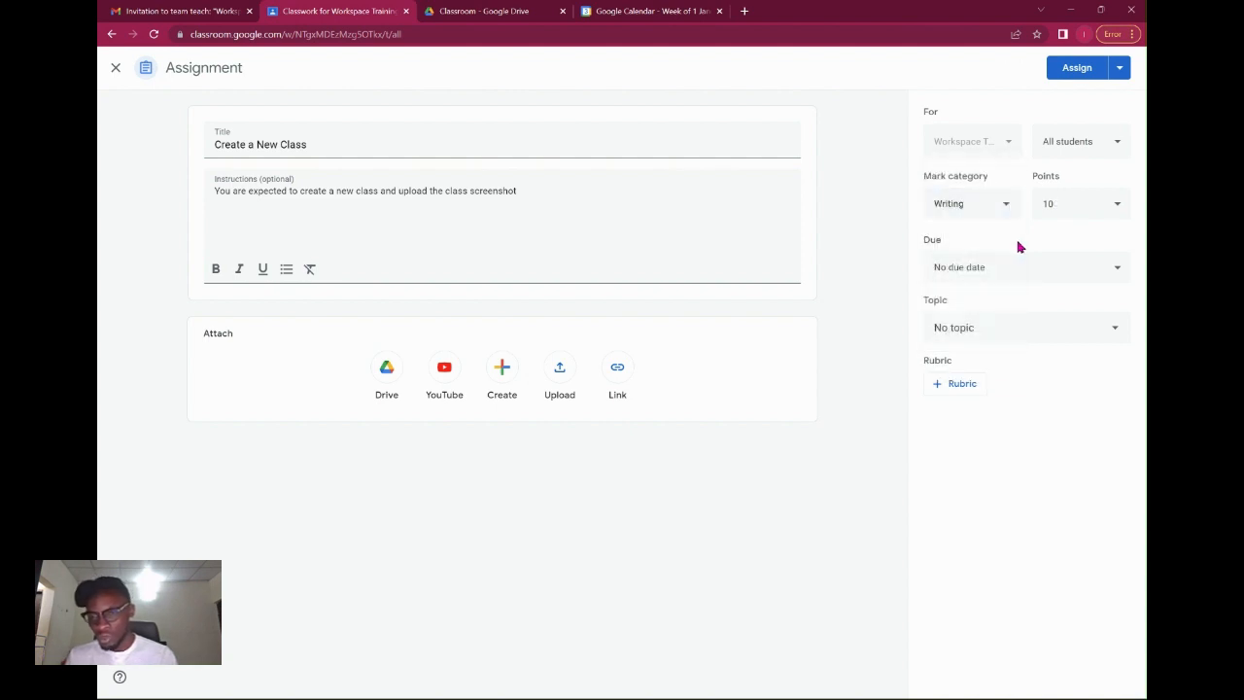
{"action": "left_click", "coordinate": [1008, 271]}
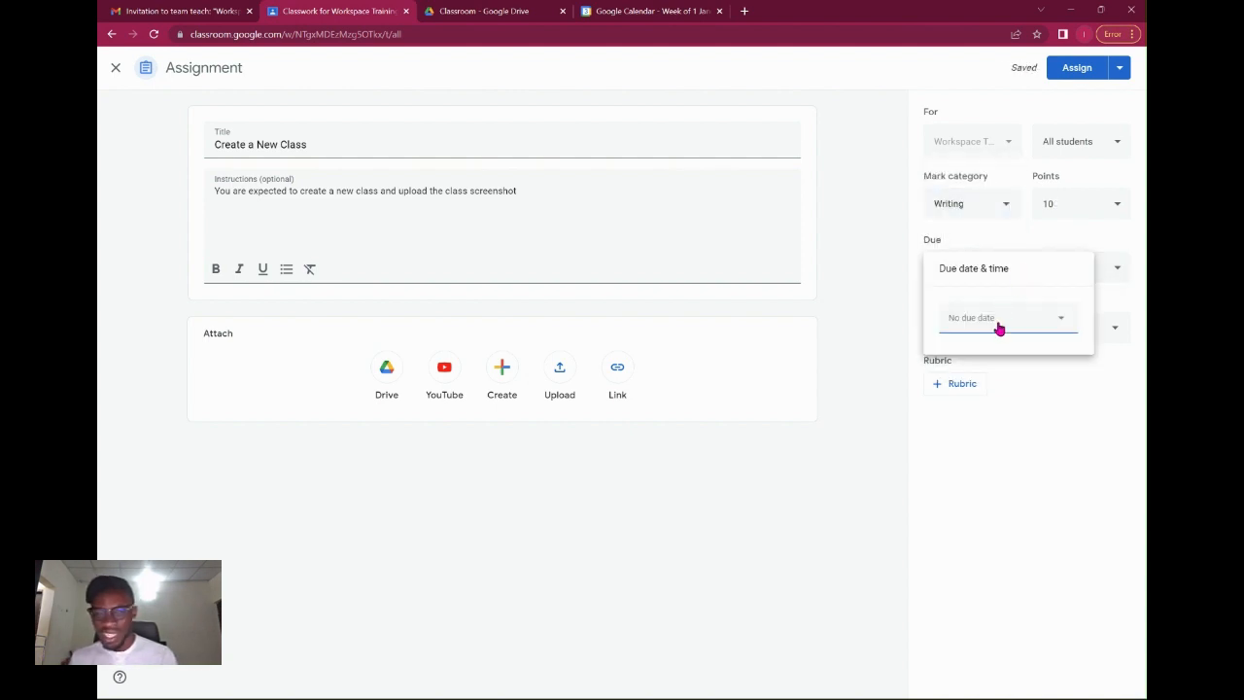
Set the assignment due date to Thu, 5 January at 23:59.
{"action": "left_click", "coordinate": [999, 329]}
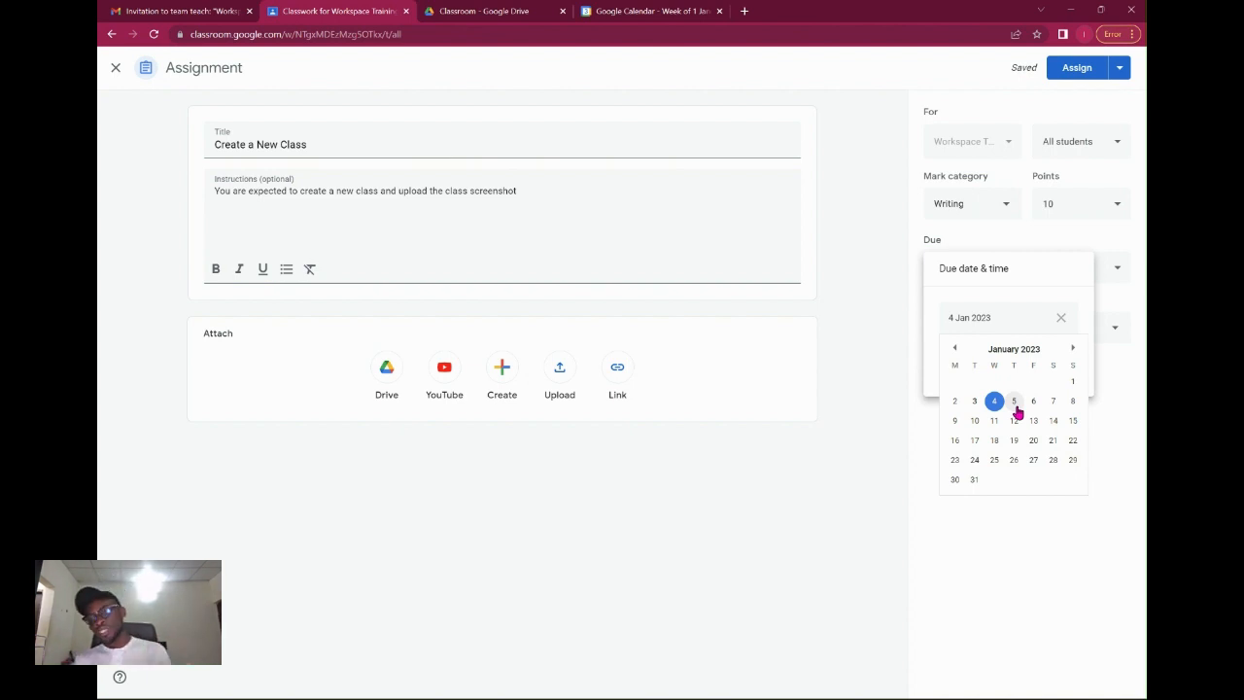
{"action": "left_click", "coordinate": [1014, 401]}
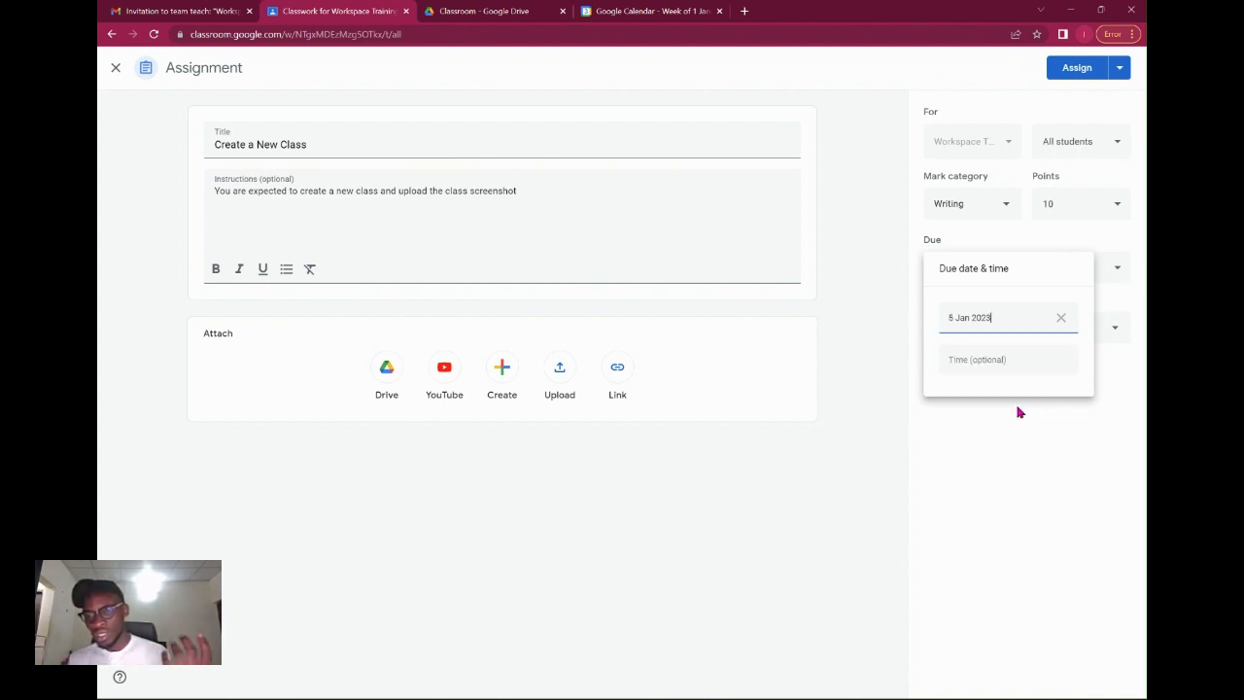
{"action": "left_click", "coordinate": [1016, 366]}
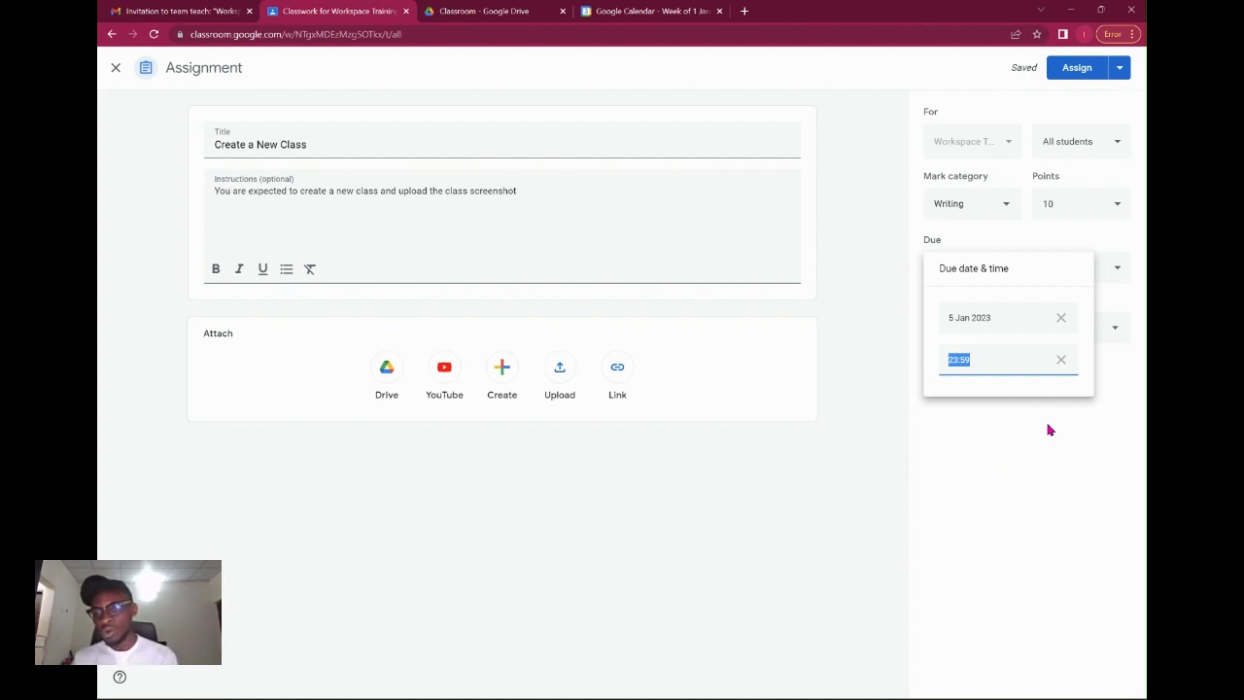
{"action": "left_click", "coordinate": [1053, 444]}
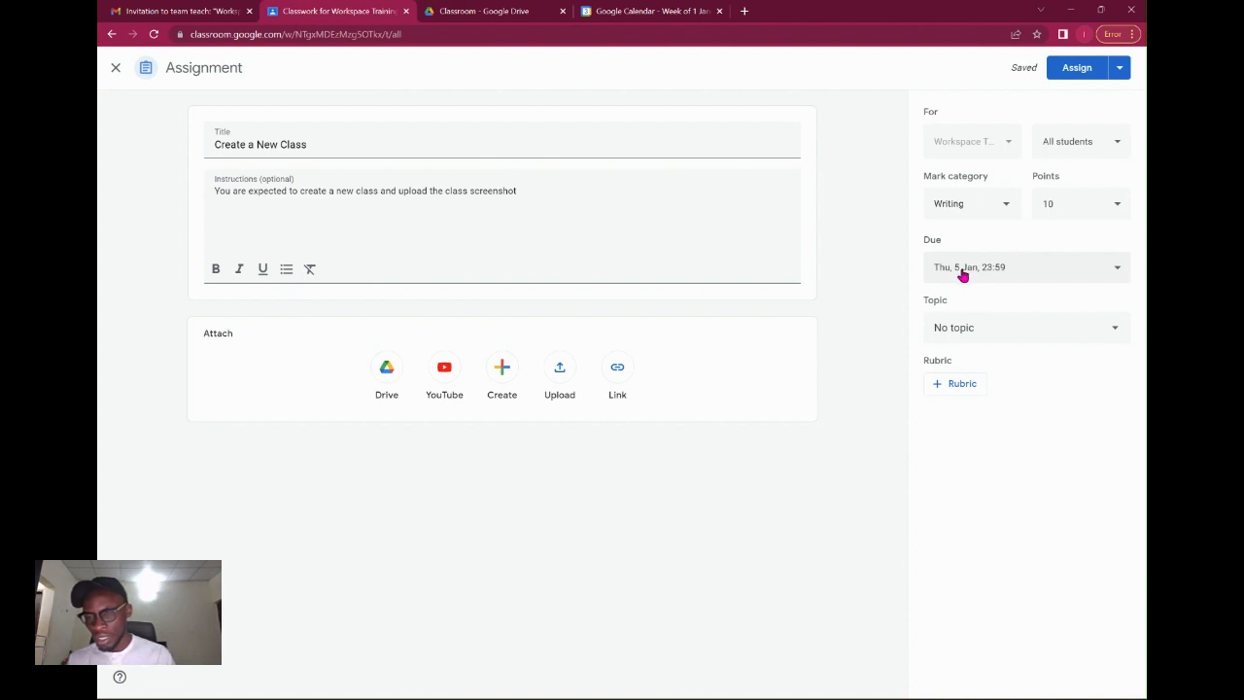
{"action": "left_click", "coordinate": [990, 340]}
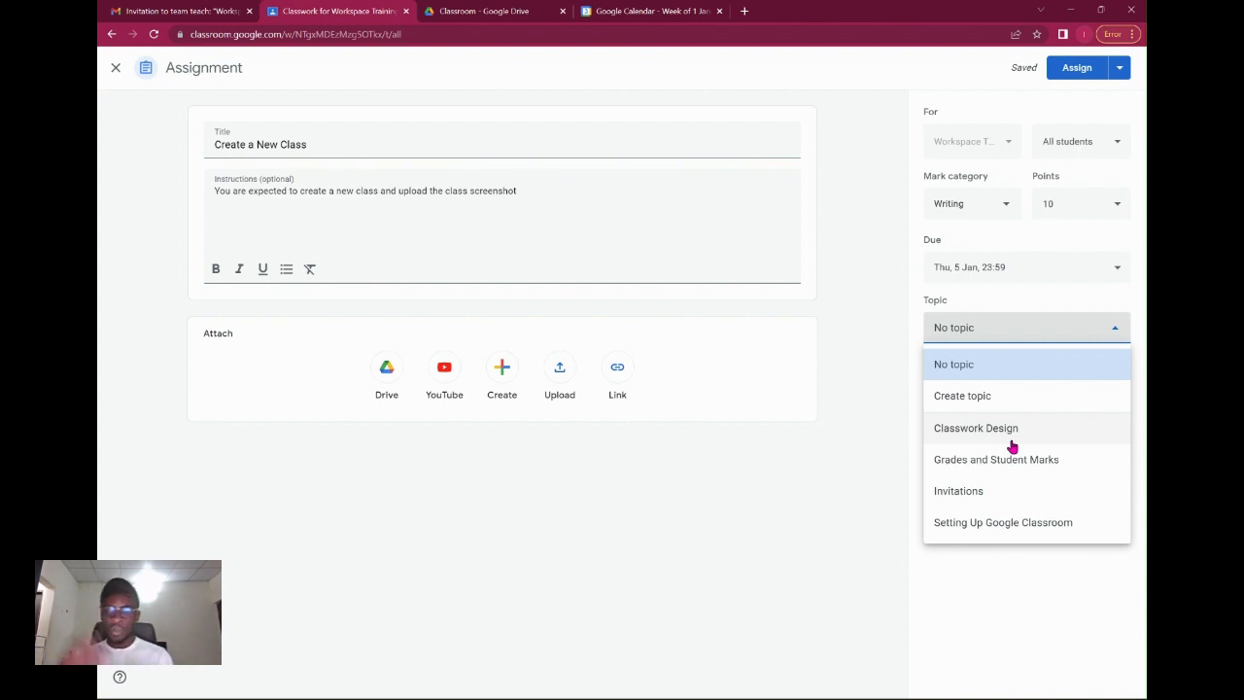
File the assignment under Setting Up Google Classroom for all students and assign it.
{"action": "left_click", "coordinate": [984, 529]}
{"action": "left_click", "coordinate": [982, 461]}
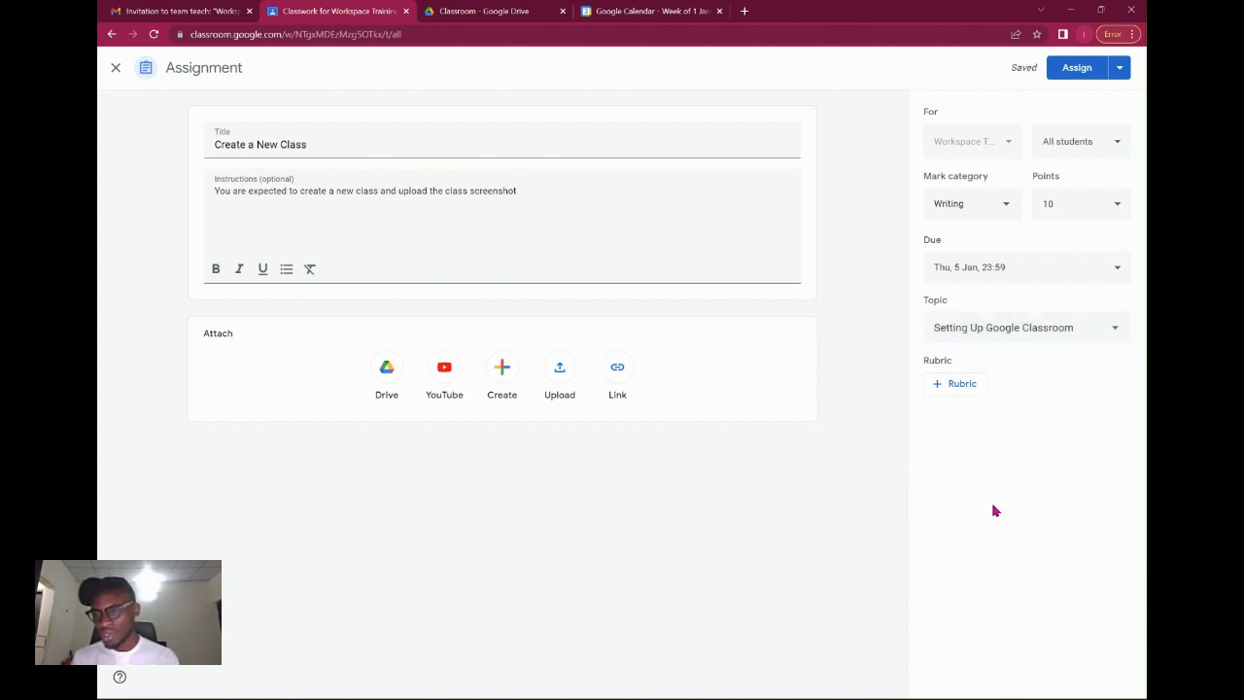
{"action": "left_click", "coordinate": [1079, 143]}
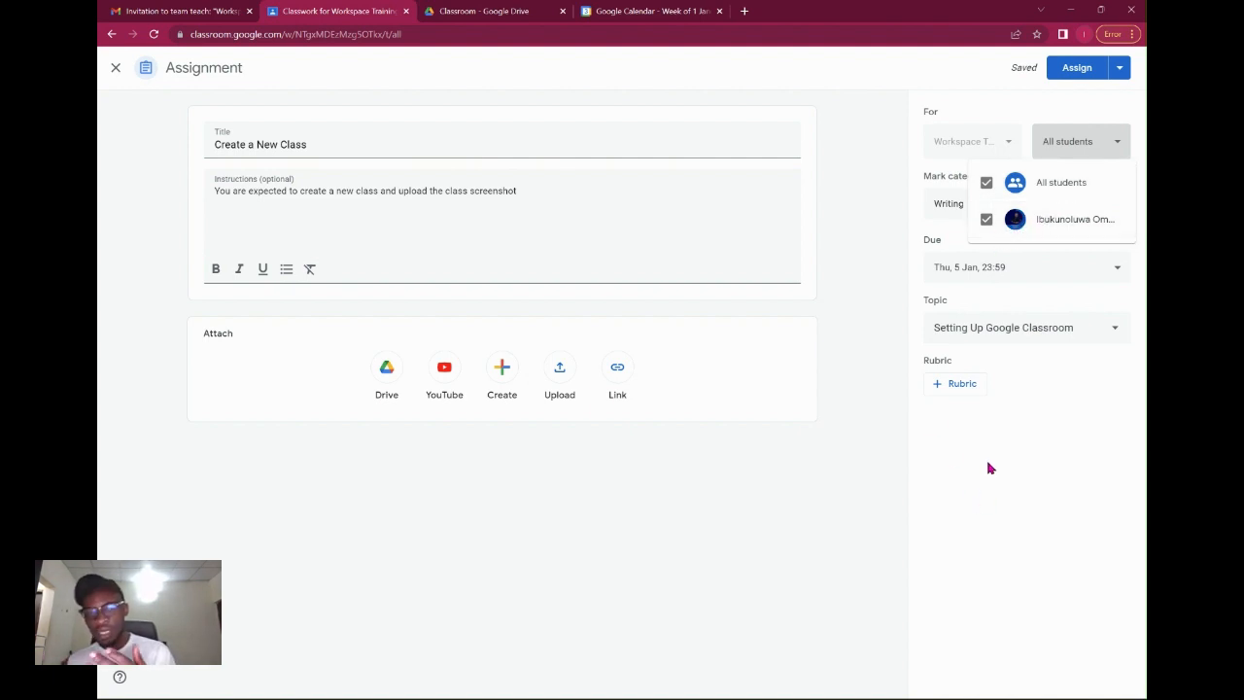
{"action": "left_click", "coordinate": [1083, 519]}
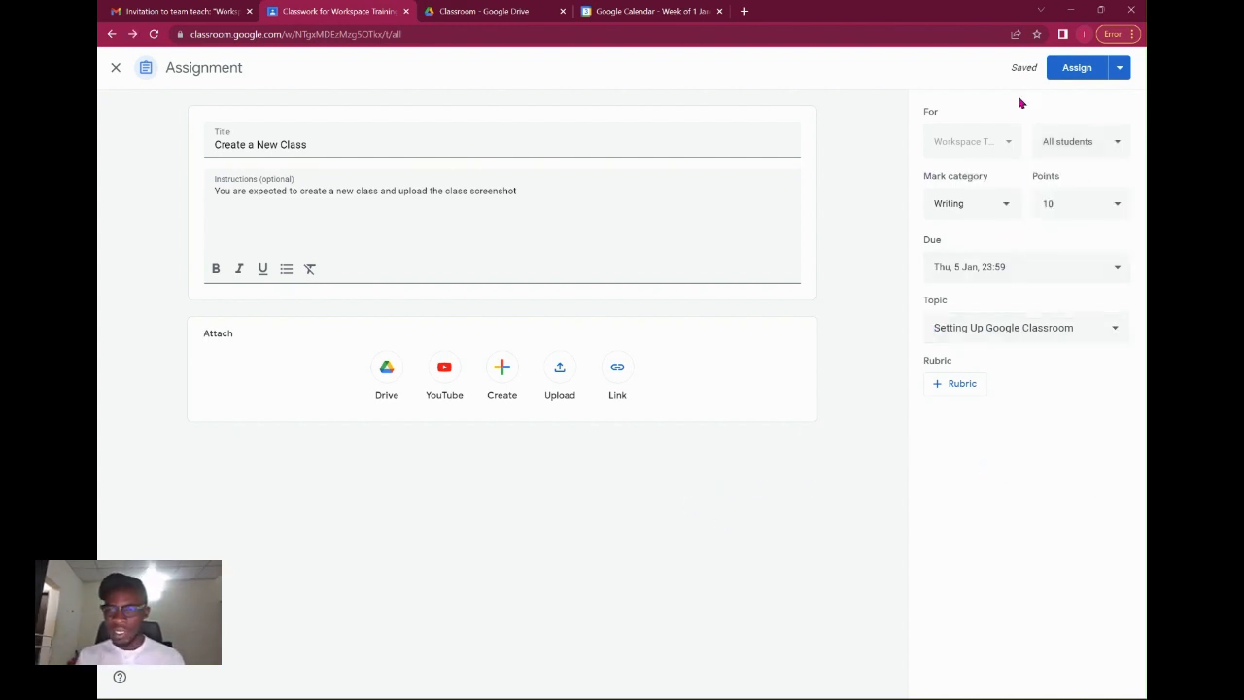
{"action": "left_click", "coordinate": [1077, 75]}
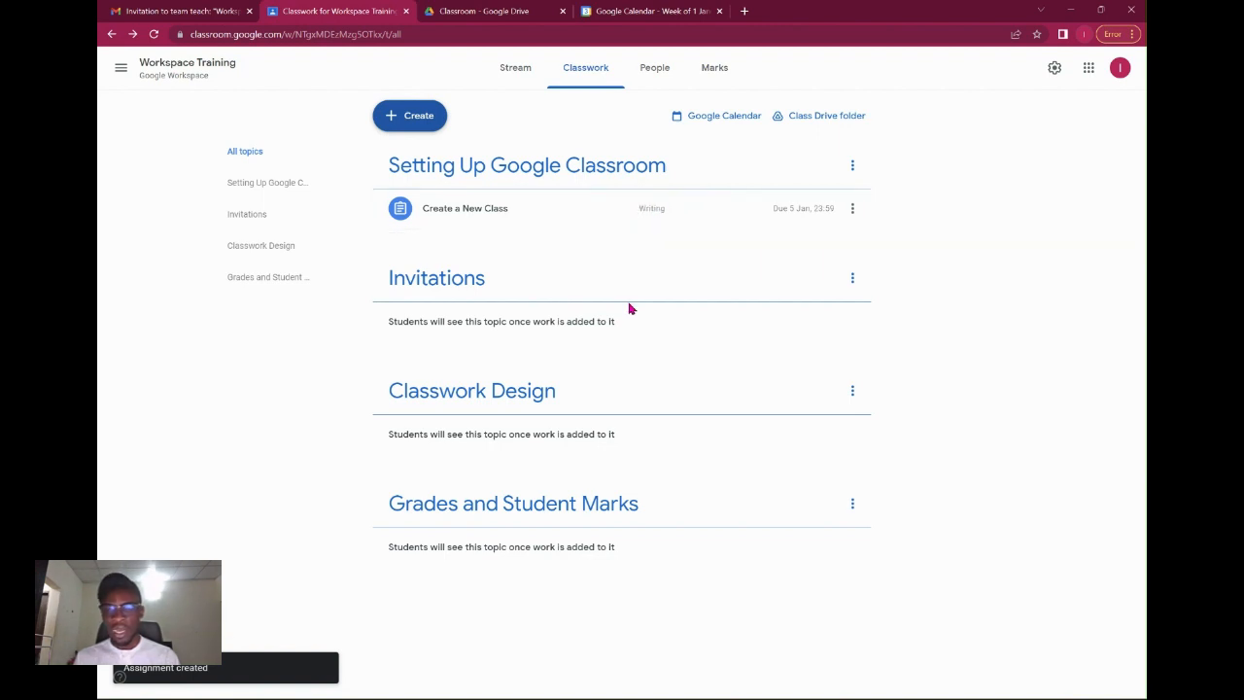
In the student's browser window, view the Create a New Class assignment page, dismissing the tips.
{"action": "key", "text": "alt+Tab"}
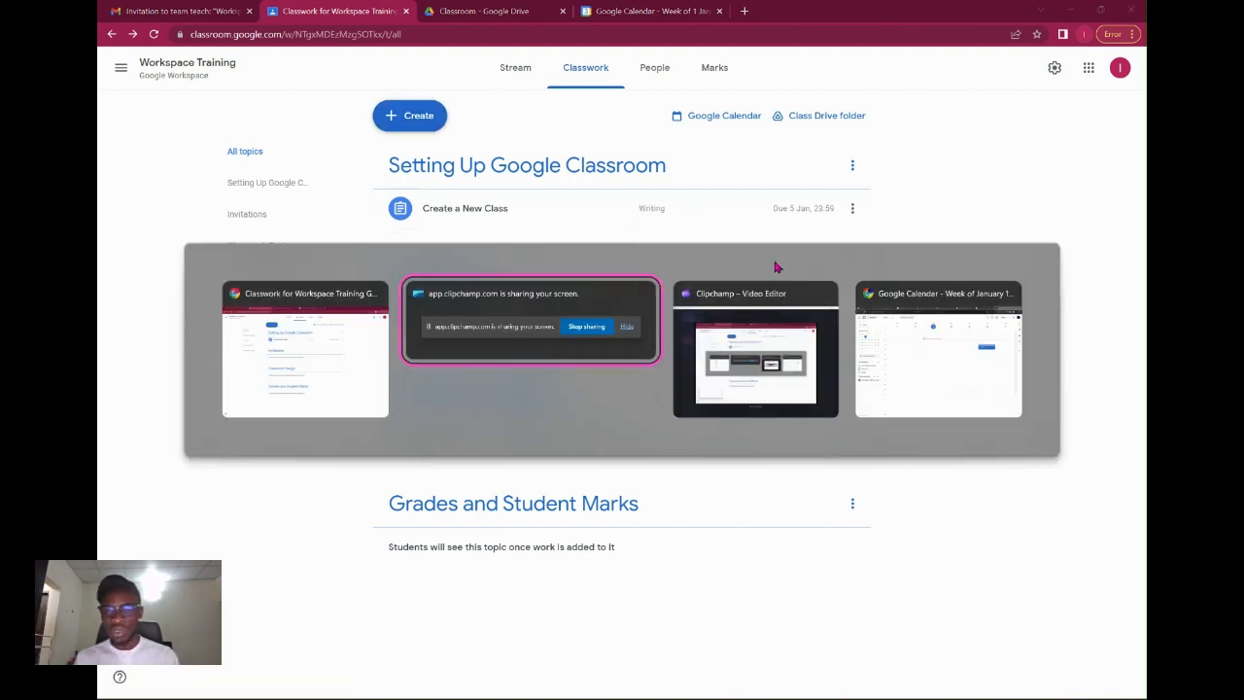
{"action": "key", "text": "alt+Tab"}
{"action": "key", "text": "alt+Tab"}
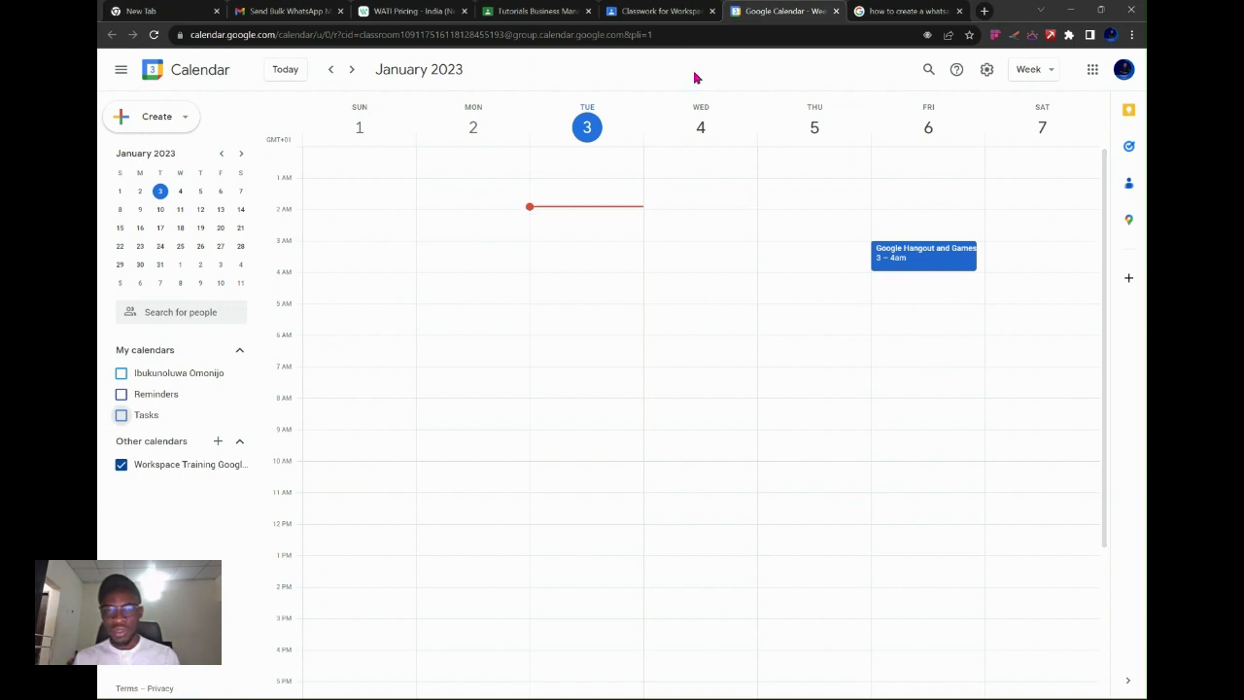
{"action": "left_click", "coordinate": [656, 11]}
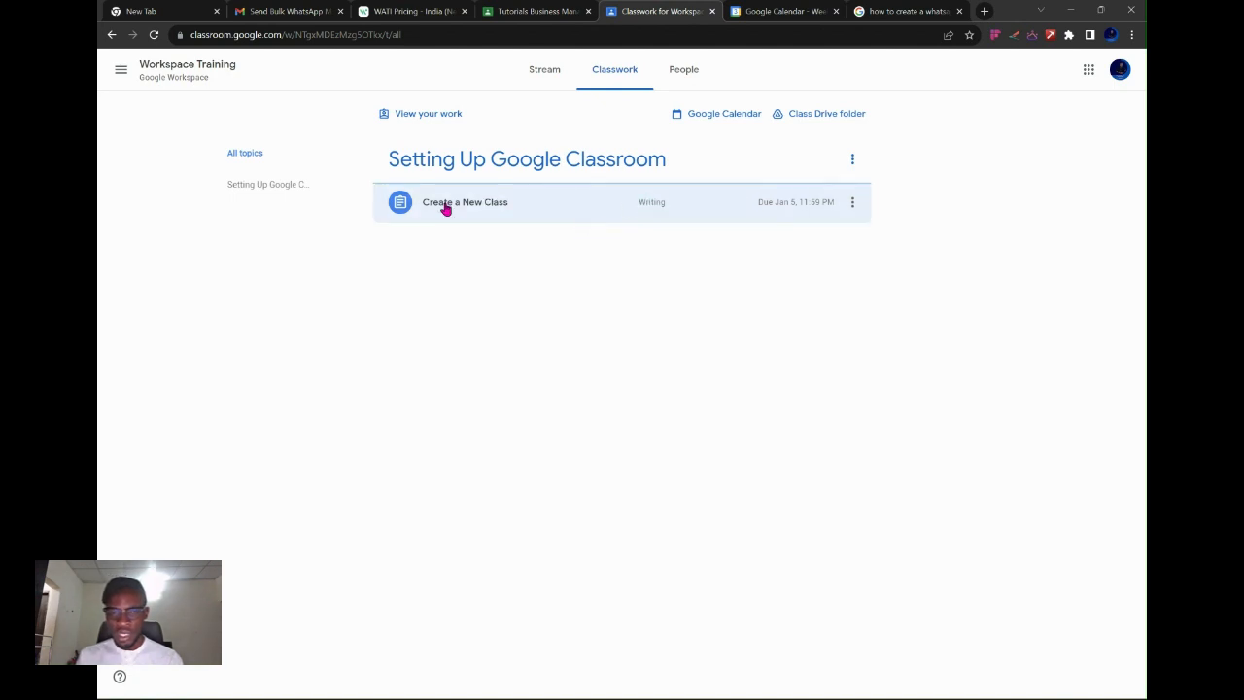
{"action": "left_click", "coordinate": [650, 211]}
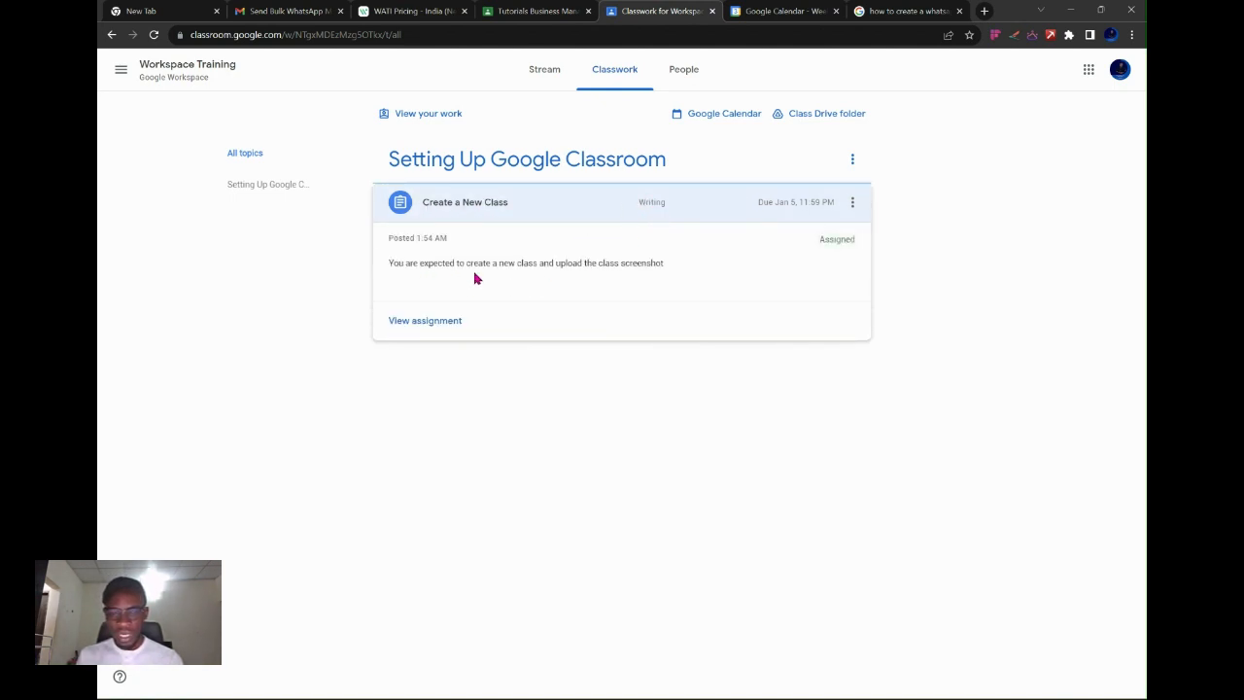
{"action": "left_click", "coordinate": [450, 322]}
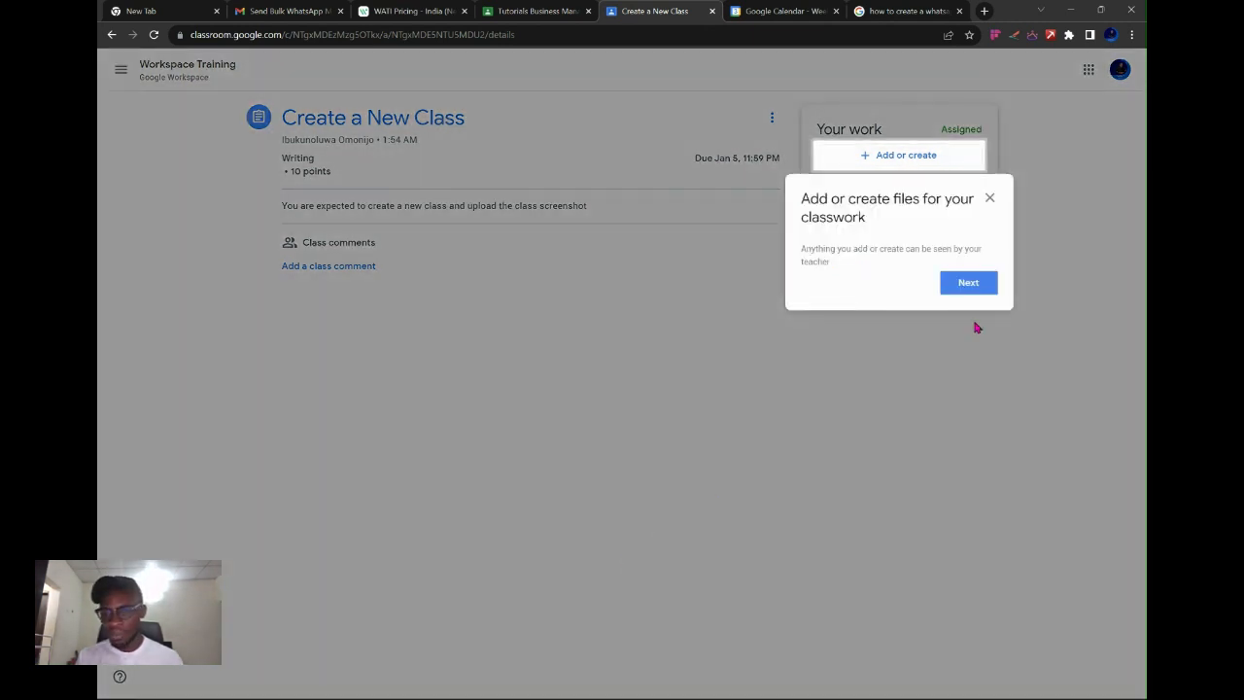
{"action": "left_click", "coordinate": [969, 283]}
{"action": "left_click", "coordinate": [991, 236]}
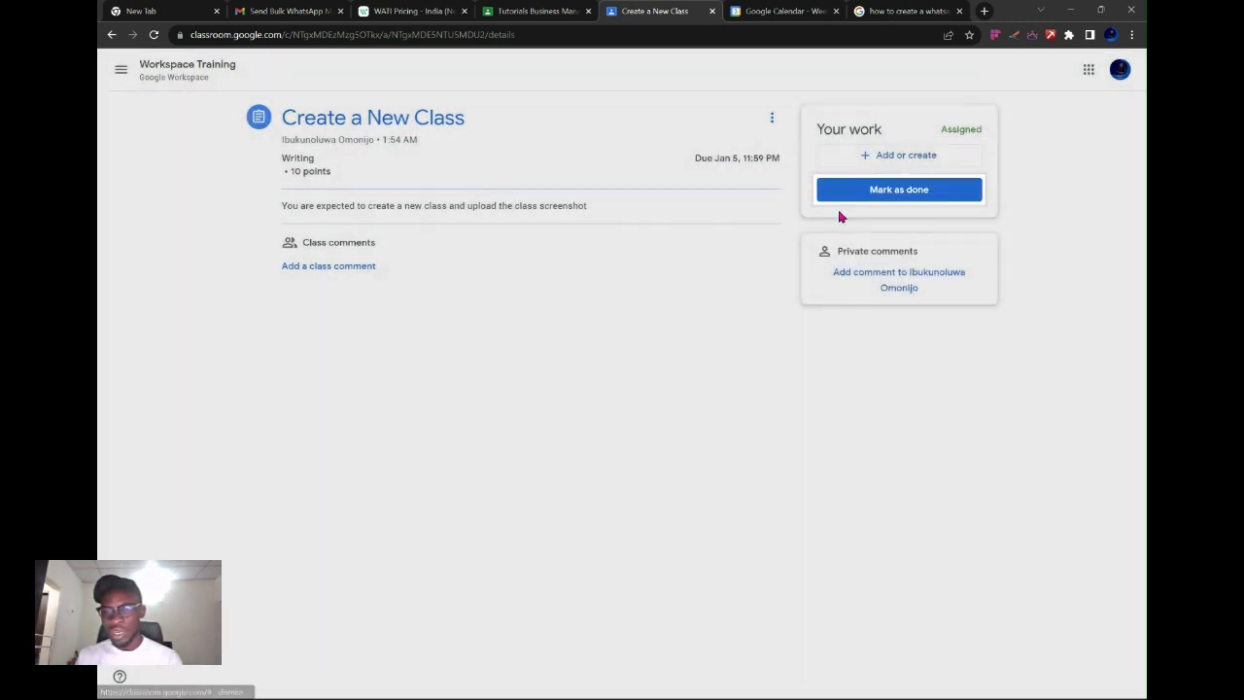
{"action": "left_click", "coordinate": [894, 161]}
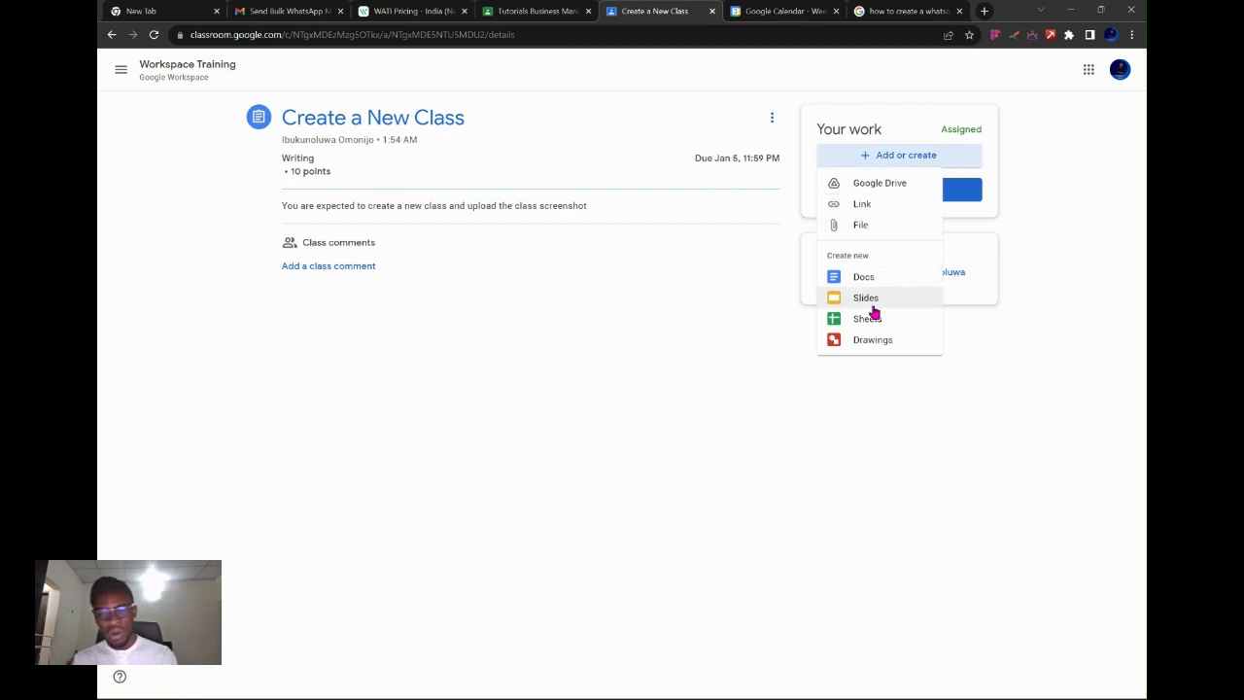
{"action": "left_click", "coordinate": [679, 333]}
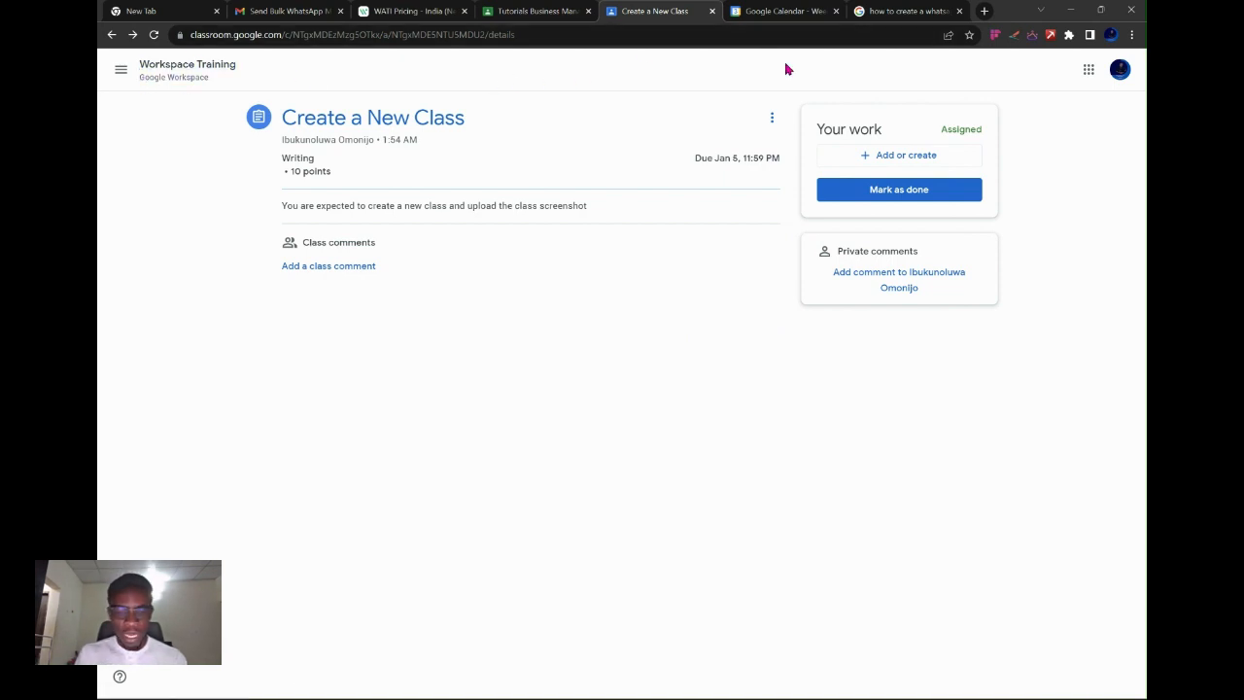
Open a new tab to the Google Classroom home page.
{"action": "key", "text": "ctrl+t"}
{"action": "type", "text": "class"}
{"action": "key", "text": "Return"}
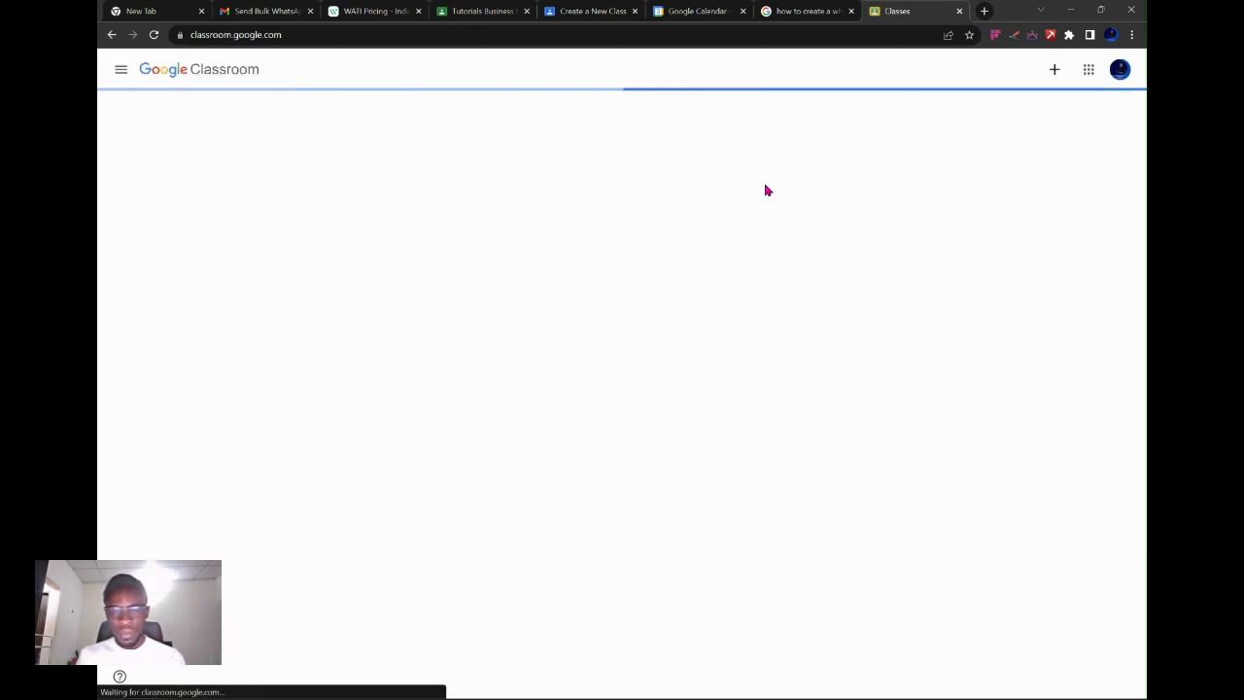
Create a class named 'New Class', acknowledging the school-use notice first.
{"action": "left_click", "coordinate": [1054, 69]}
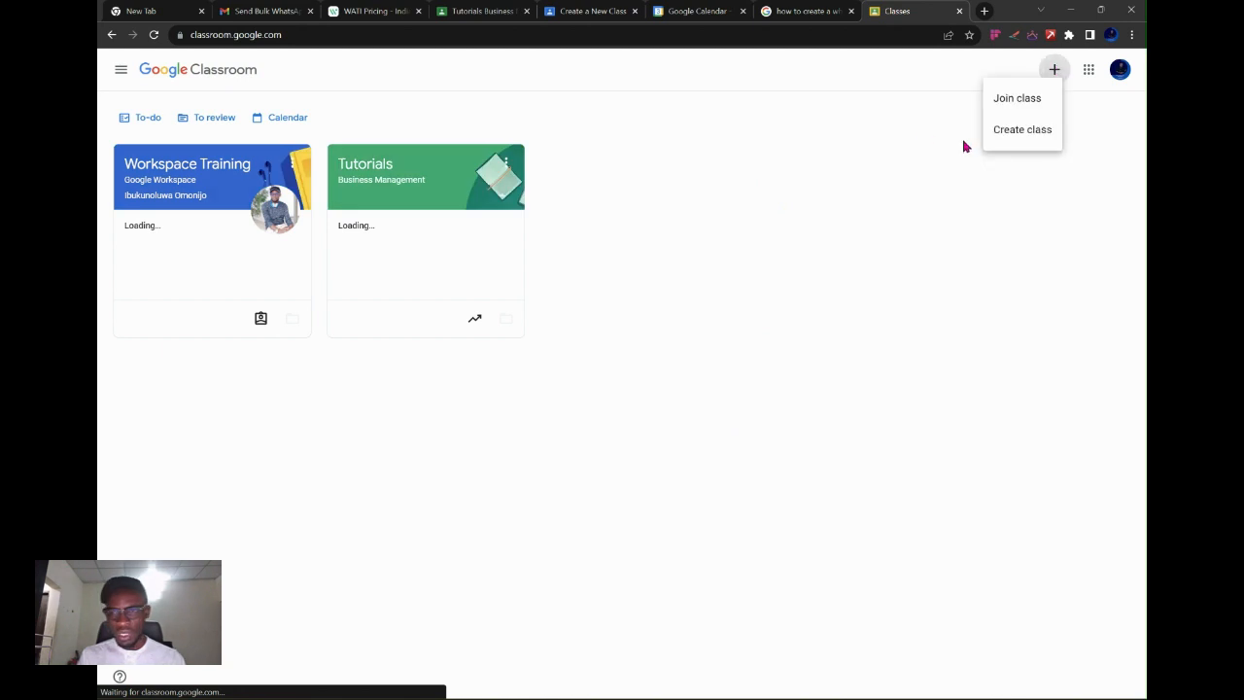
{"action": "left_click", "coordinate": [1031, 129]}
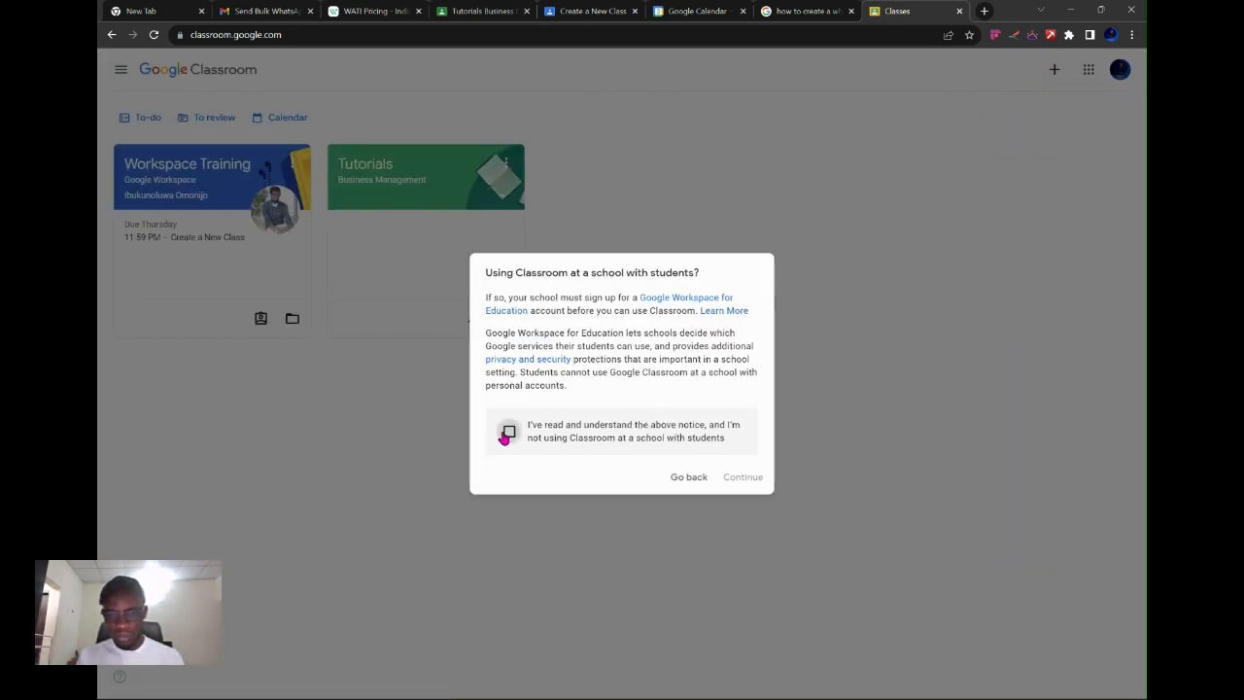
{"action": "left_click", "coordinate": [506, 434]}
{"action": "left_click", "coordinate": [743, 479]}
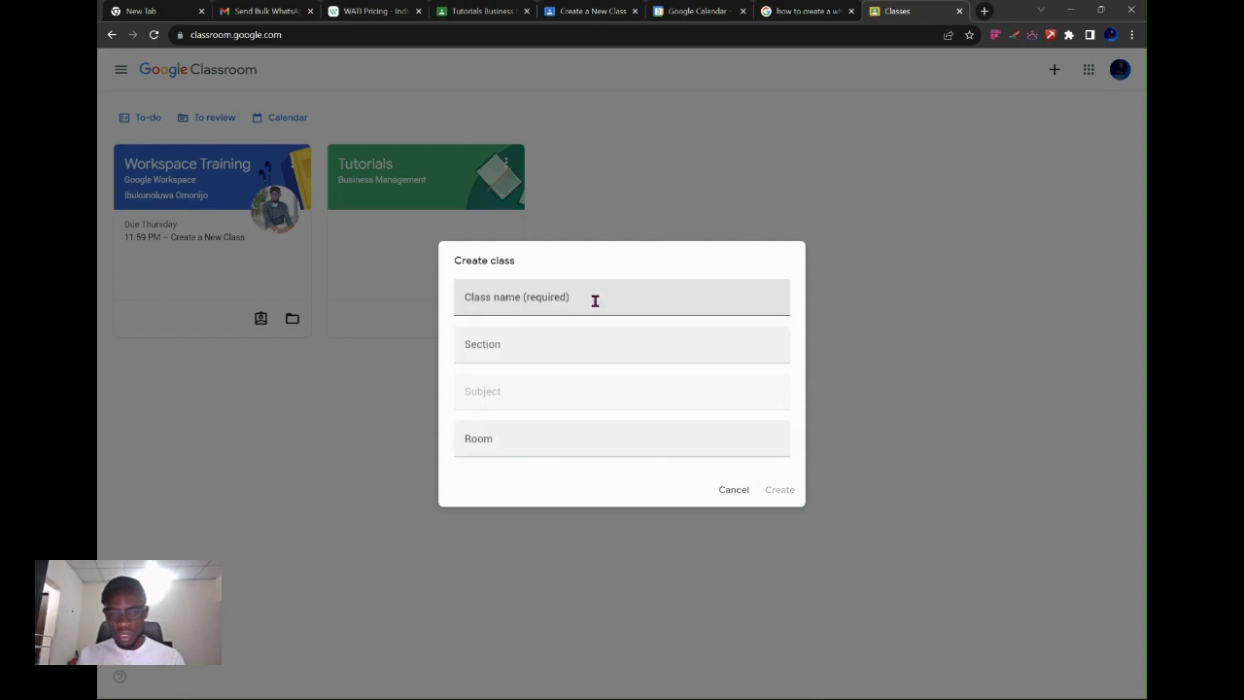
{"action": "left_click", "coordinate": [595, 301]}
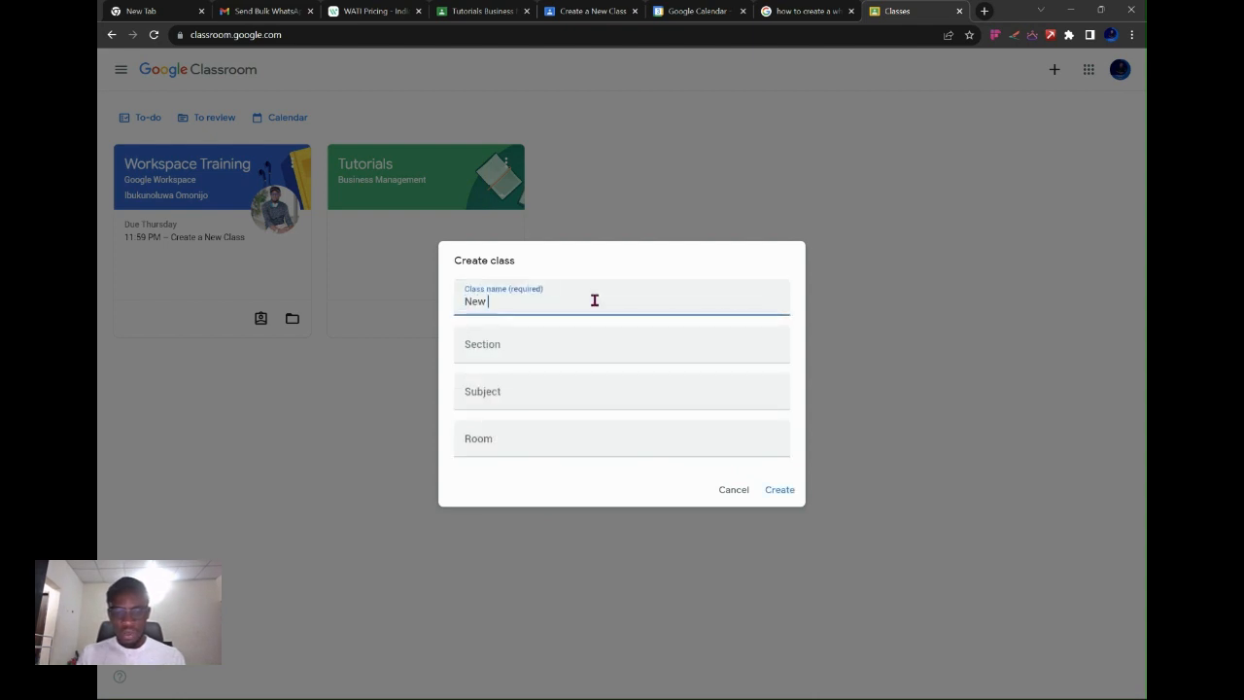
{"action": "type", "text": "New Class"}
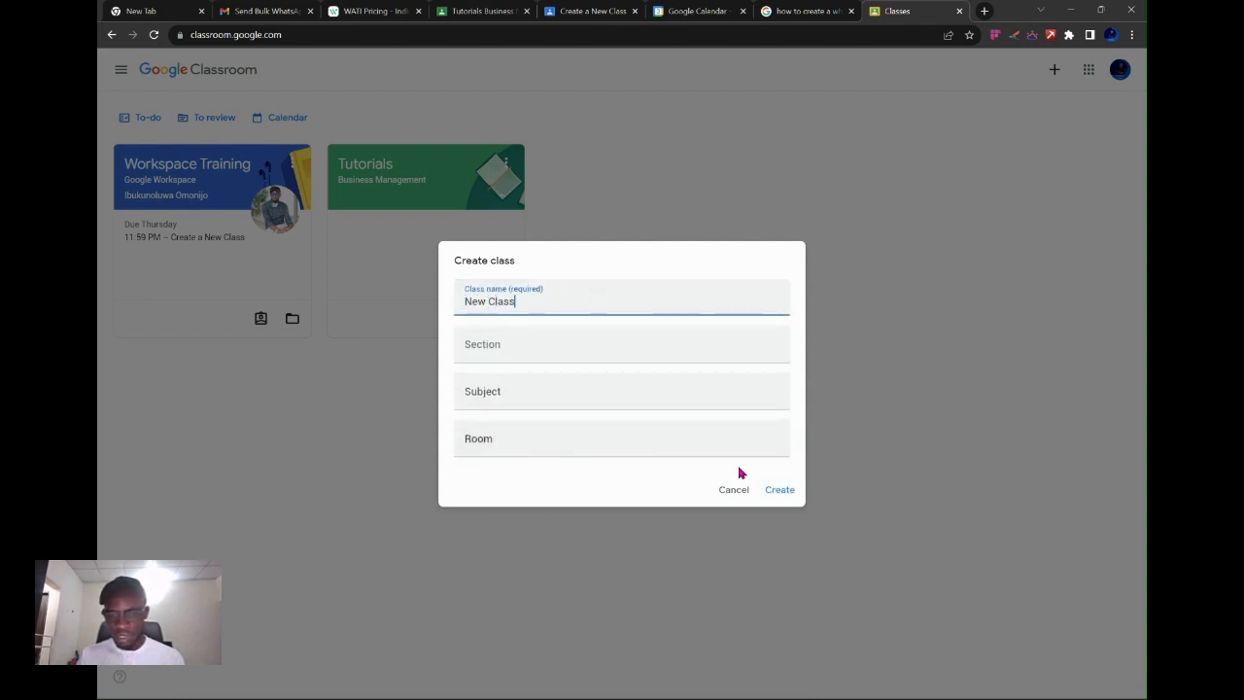
{"action": "left_click", "coordinate": [780, 491]}
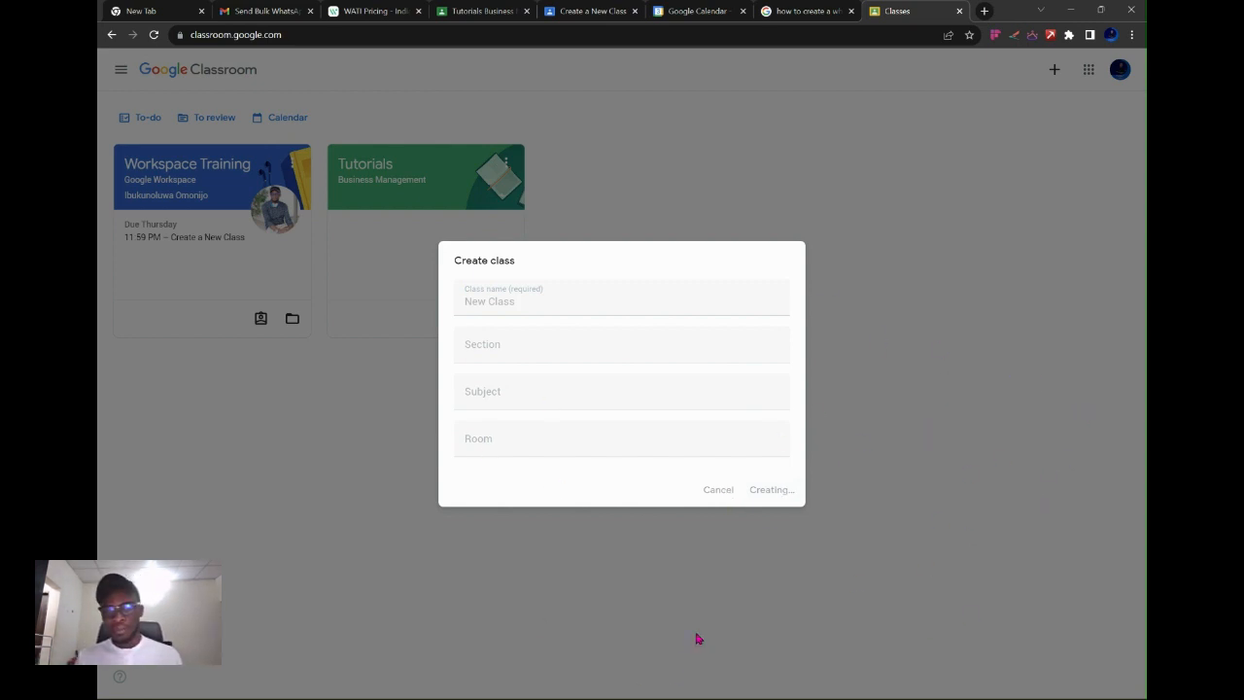
{"action": "mouse_move", "coordinate": [633, 698]}
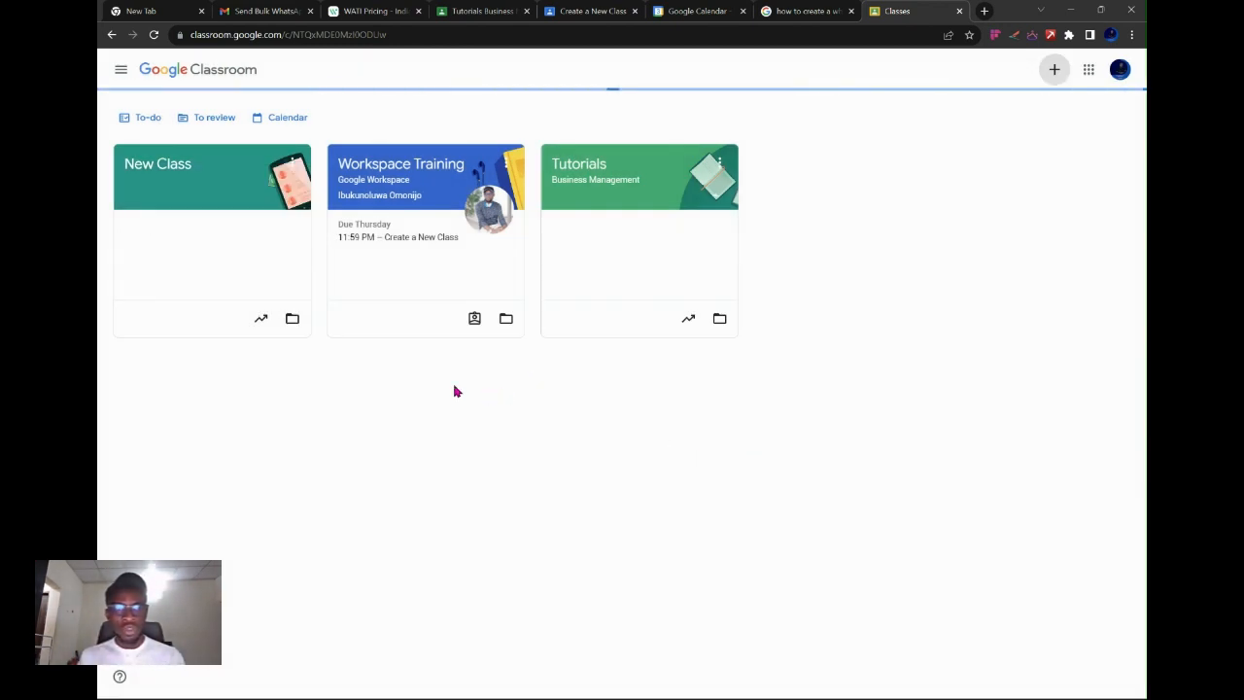
Snip a screenshot of the New Class card with Win+Shift+S.
{"action": "key", "text": "super+shift+s"}
{"action": "left_click_drag", "start_coordinate": [113, 142], "coordinate": [322, 351]}
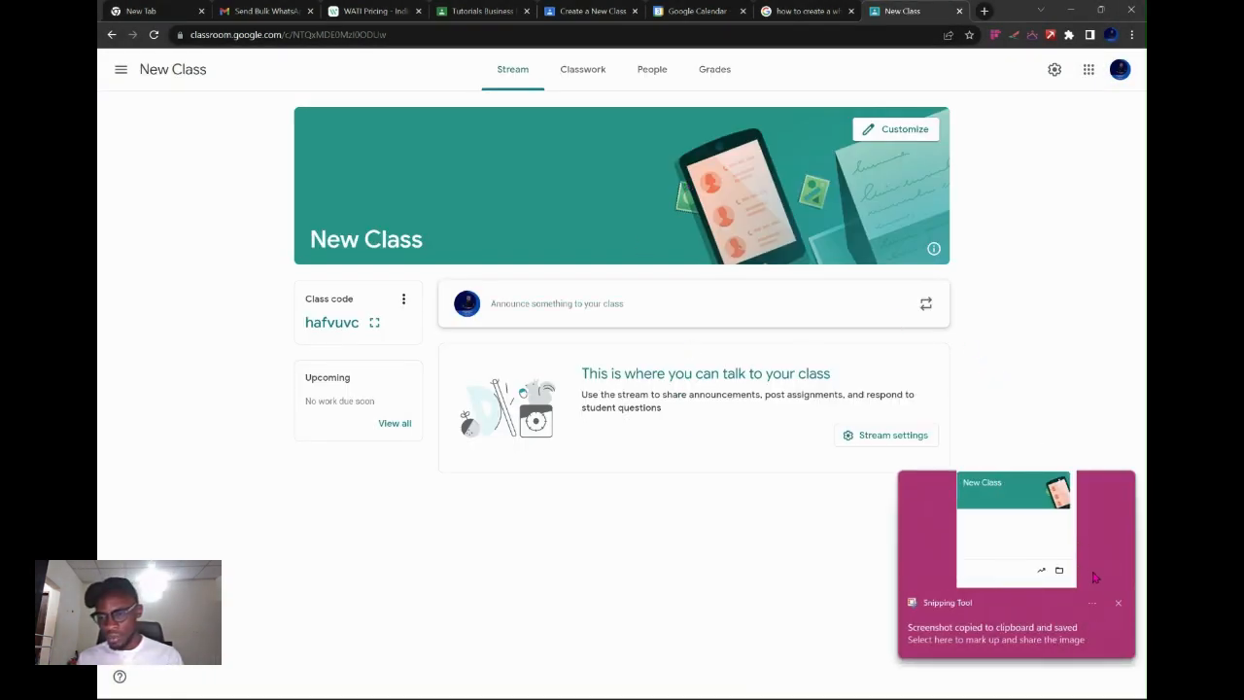
{"action": "left_click", "coordinate": [1117, 603]}
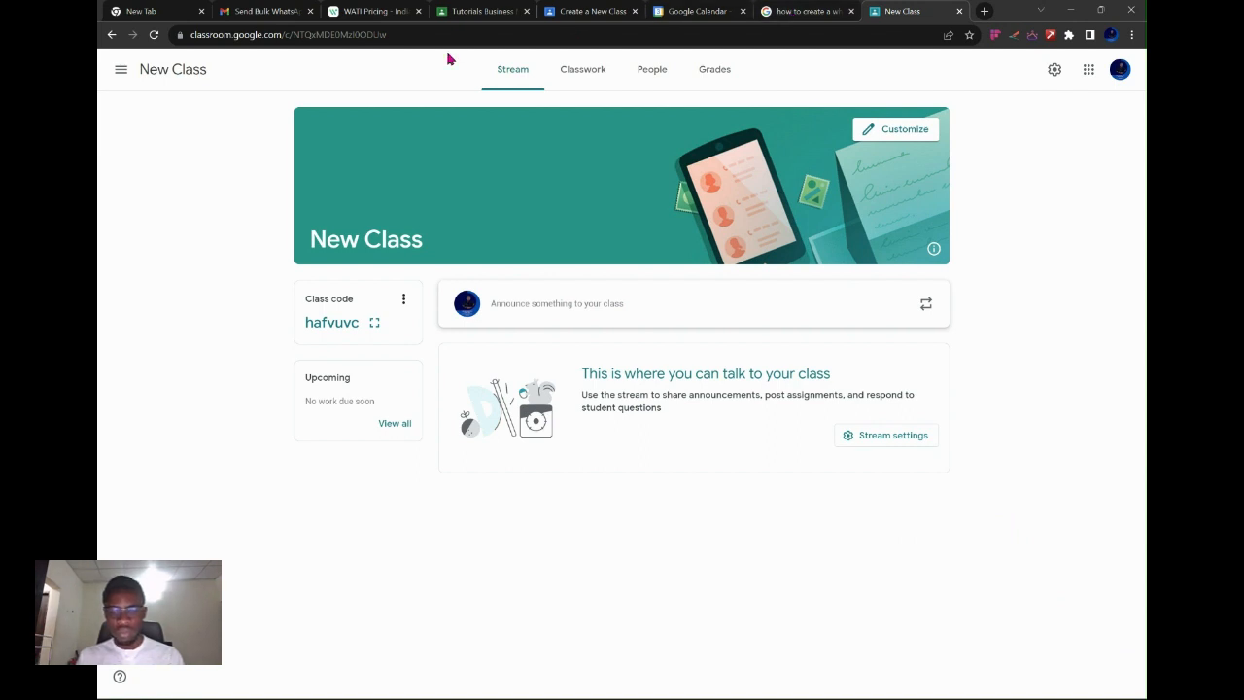
Paste the screenshot into Paint, then close Paint without saving.
{"action": "key", "text": "super"}
{"action": "type", "text": "paint"}
{"action": "key", "text": "Return"}
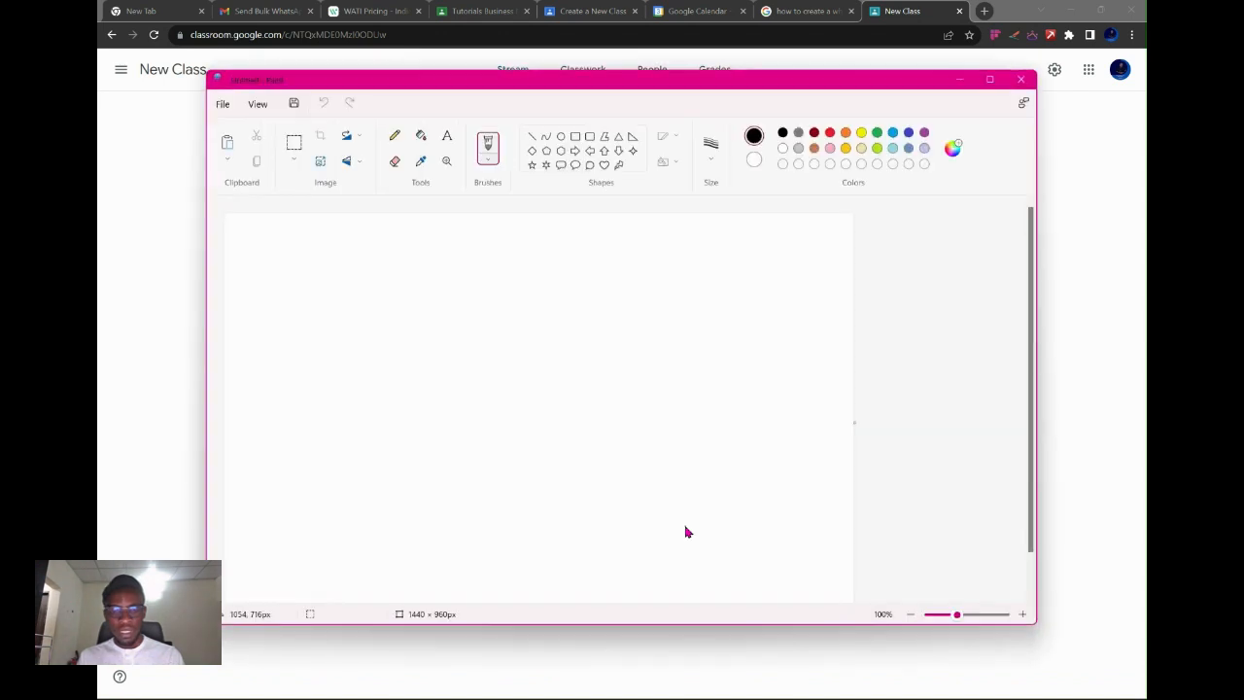
{"action": "key", "text": "ctrl+v"}
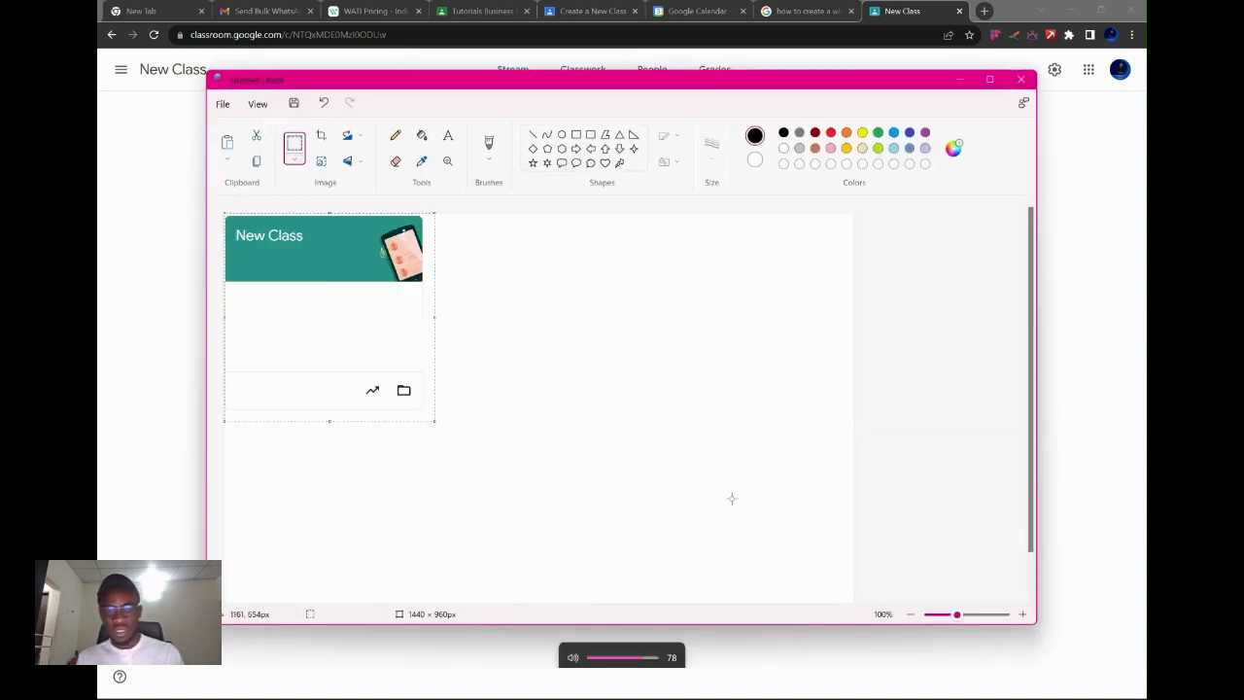
{"action": "left_click", "coordinate": [1021, 78]}
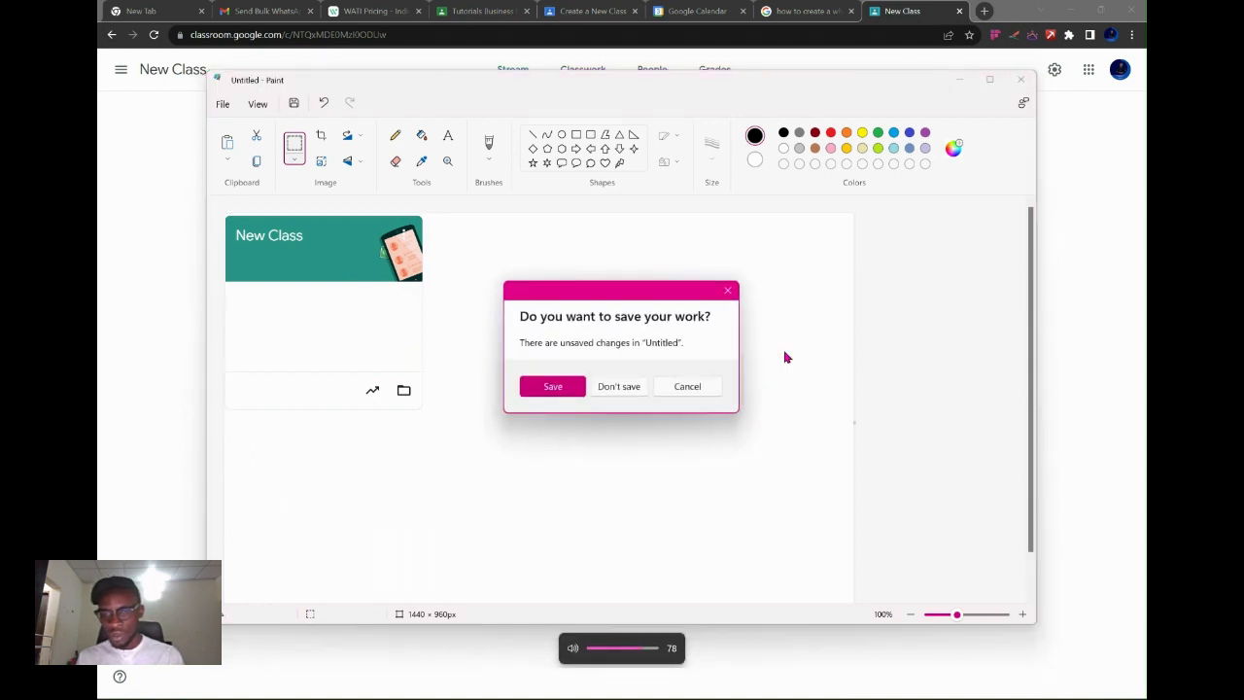
{"action": "left_click", "coordinate": [618, 387]}
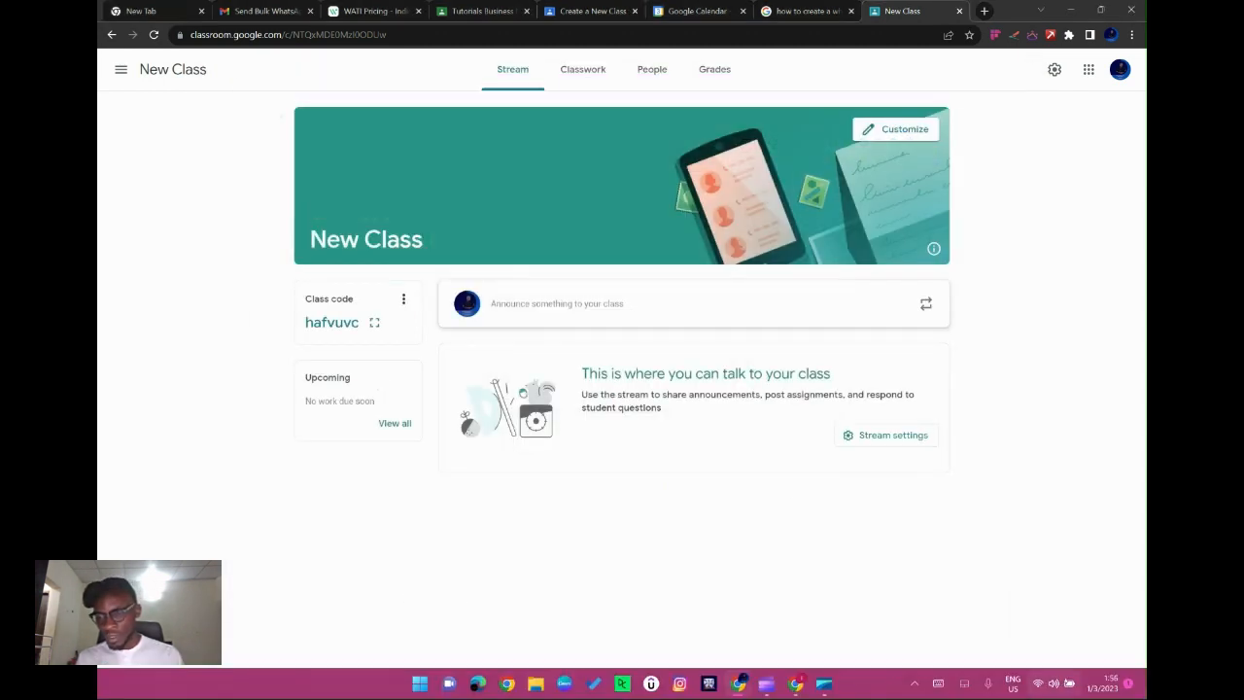
Save the captured screenshot as New.png in a new Desktop folder named Classworks.
{"action": "left_click", "coordinate": [1103, 686]}
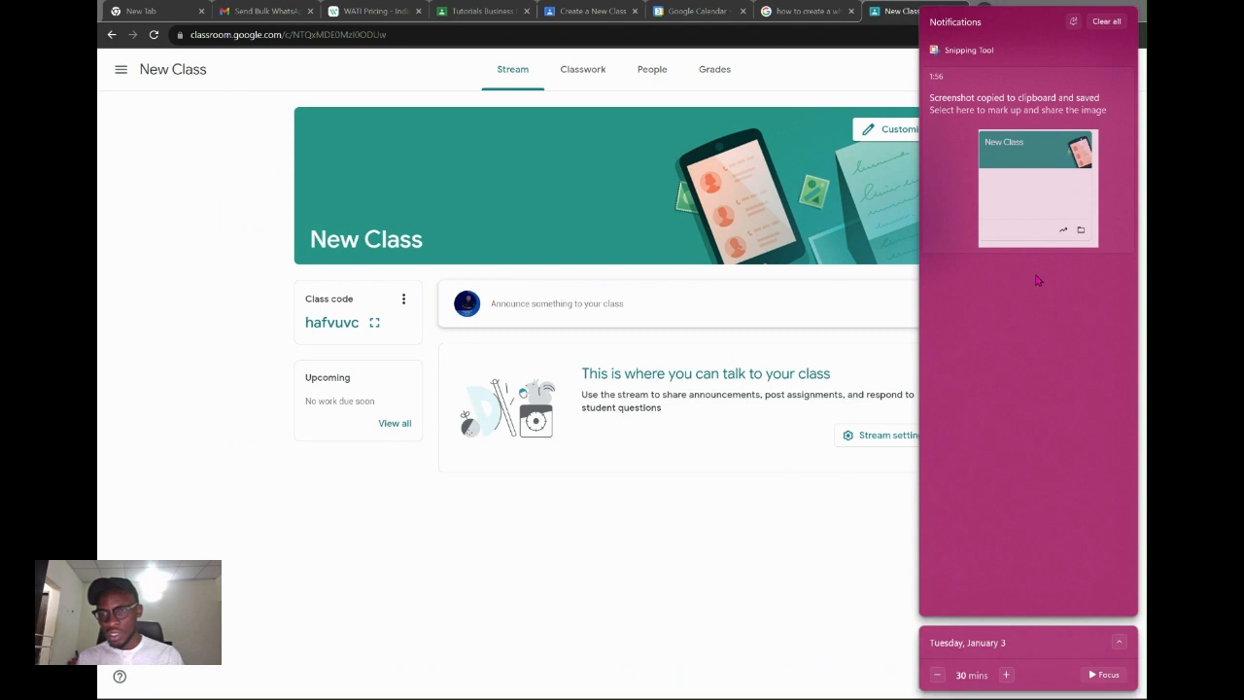
{"action": "left_click", "coordinate": [1026, 195]}
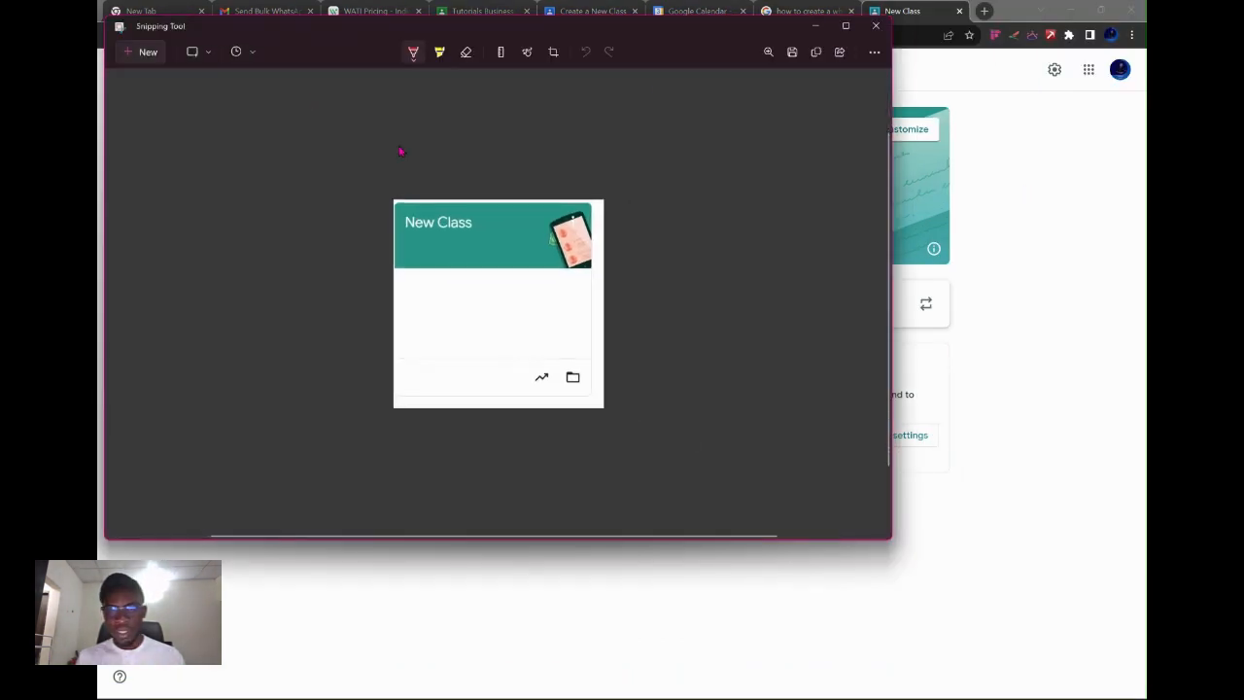
{"action": "left_click", "coordinate": [792, 51]}
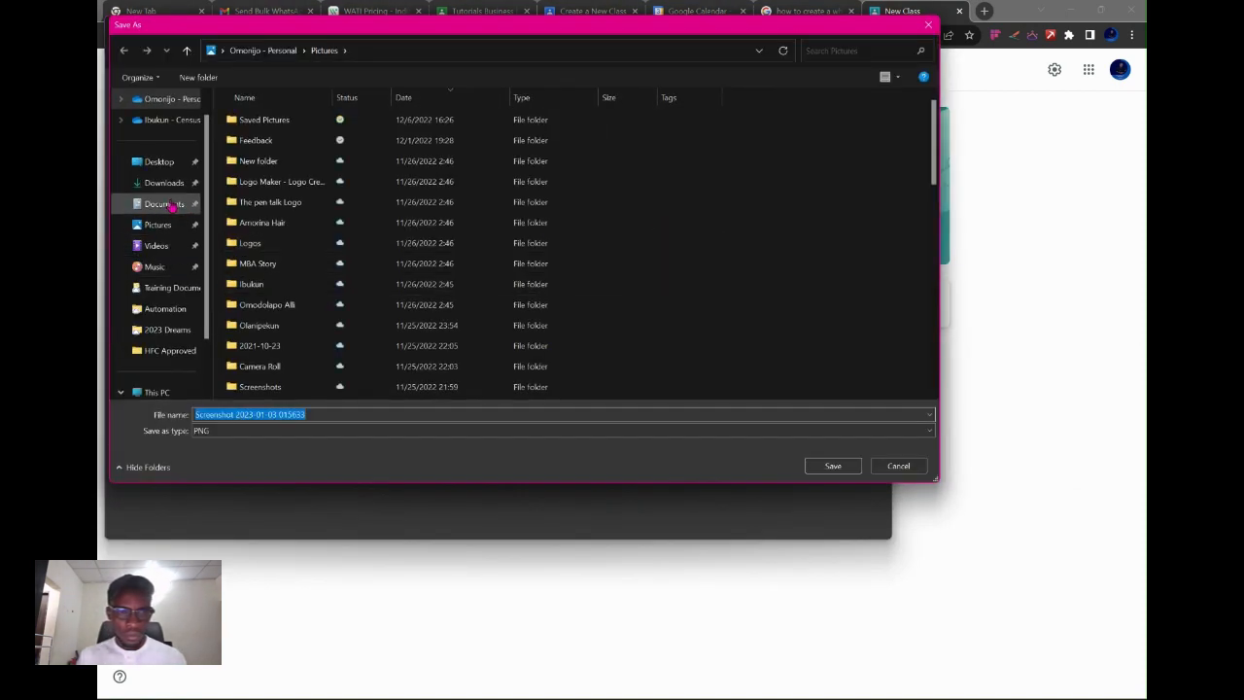
{"action": "left_click", "coordinate": [160, 182]}
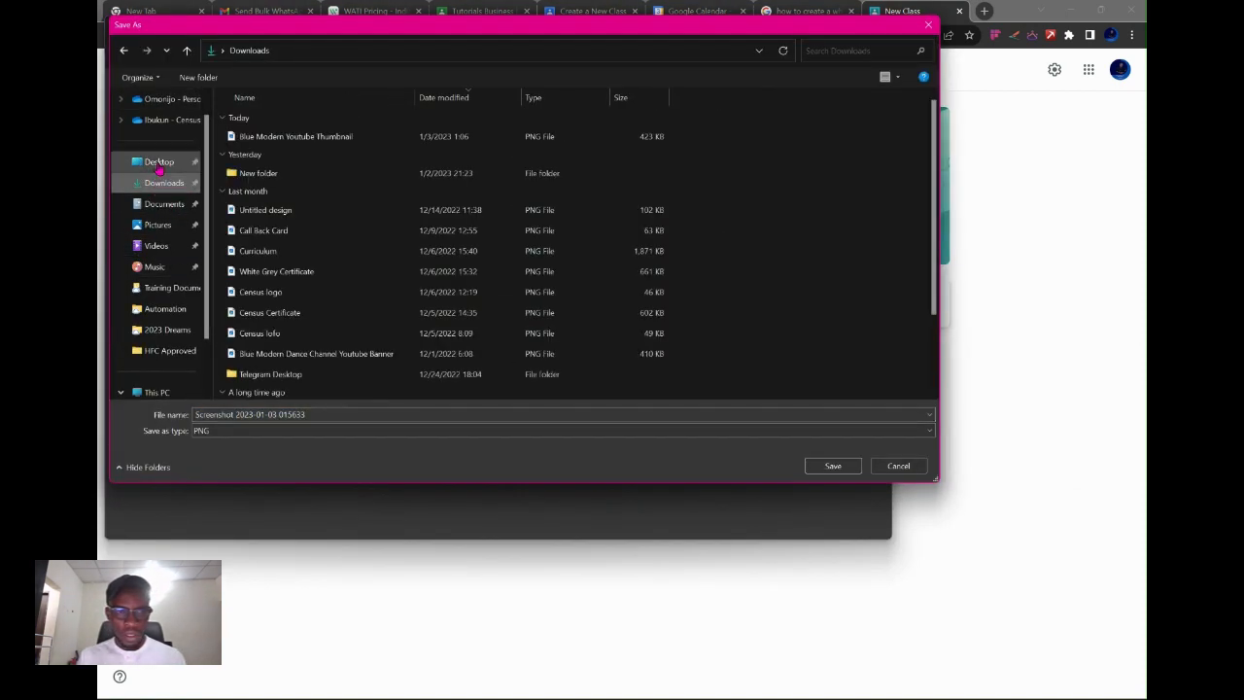
{"action": "left_click", "coordinate": [159, 164]}
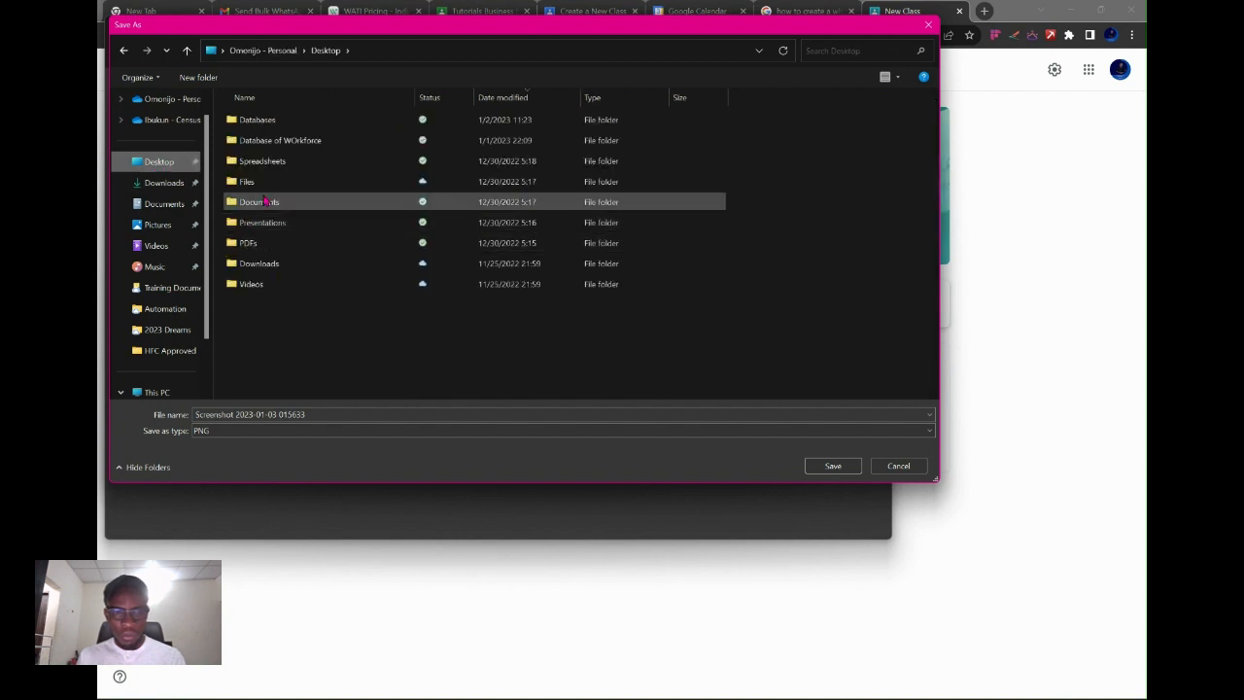
{"action": "left_click", "coordinate": [204, 77]}
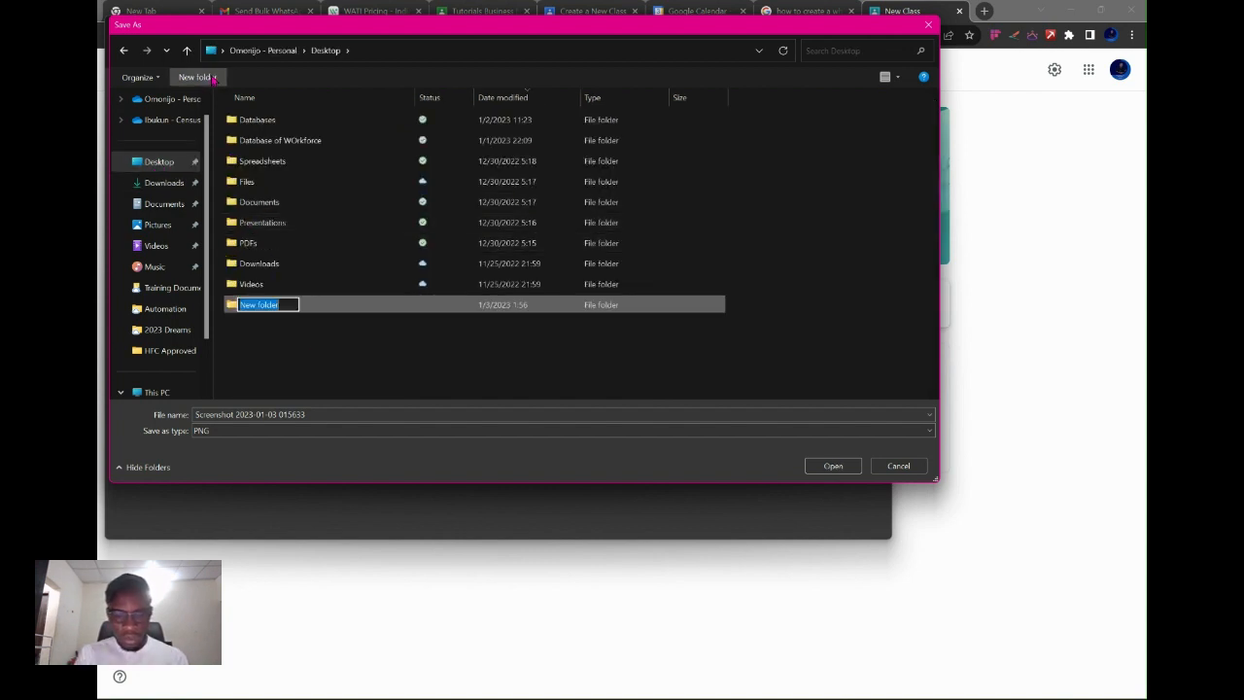
{"action": "type", "text": "Classwo"}
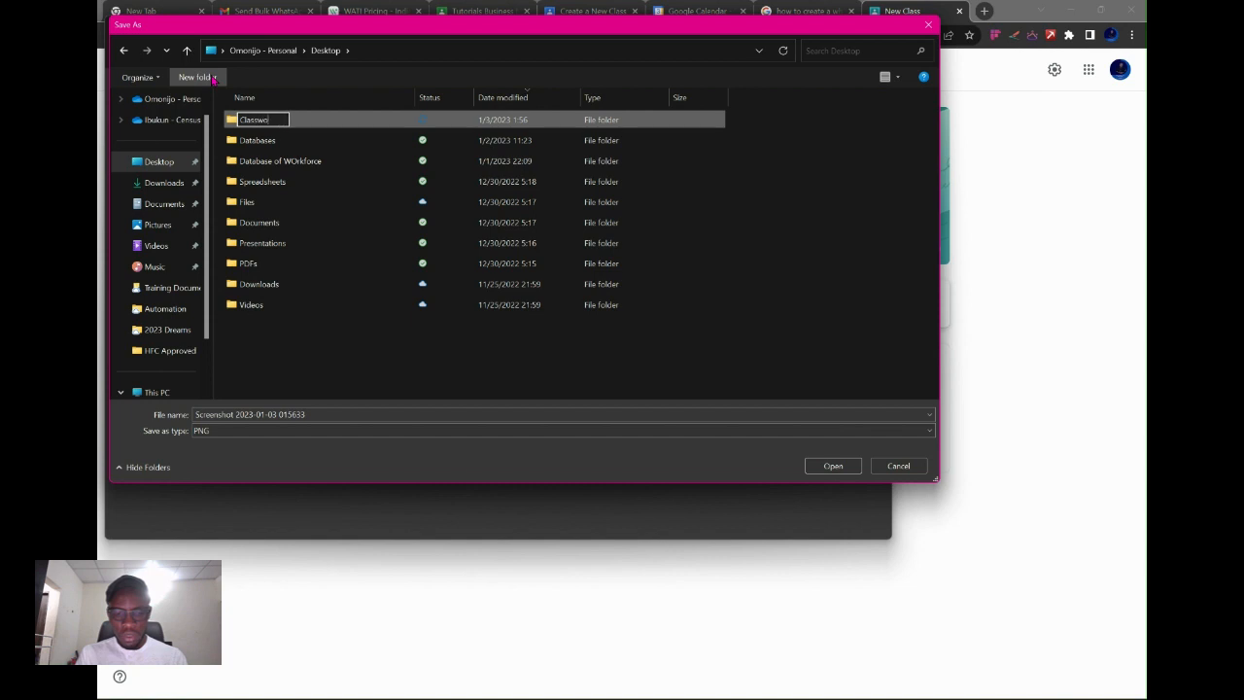
{"action": "type", "text": "rks"}
{"action": "key", "text": "Return"}
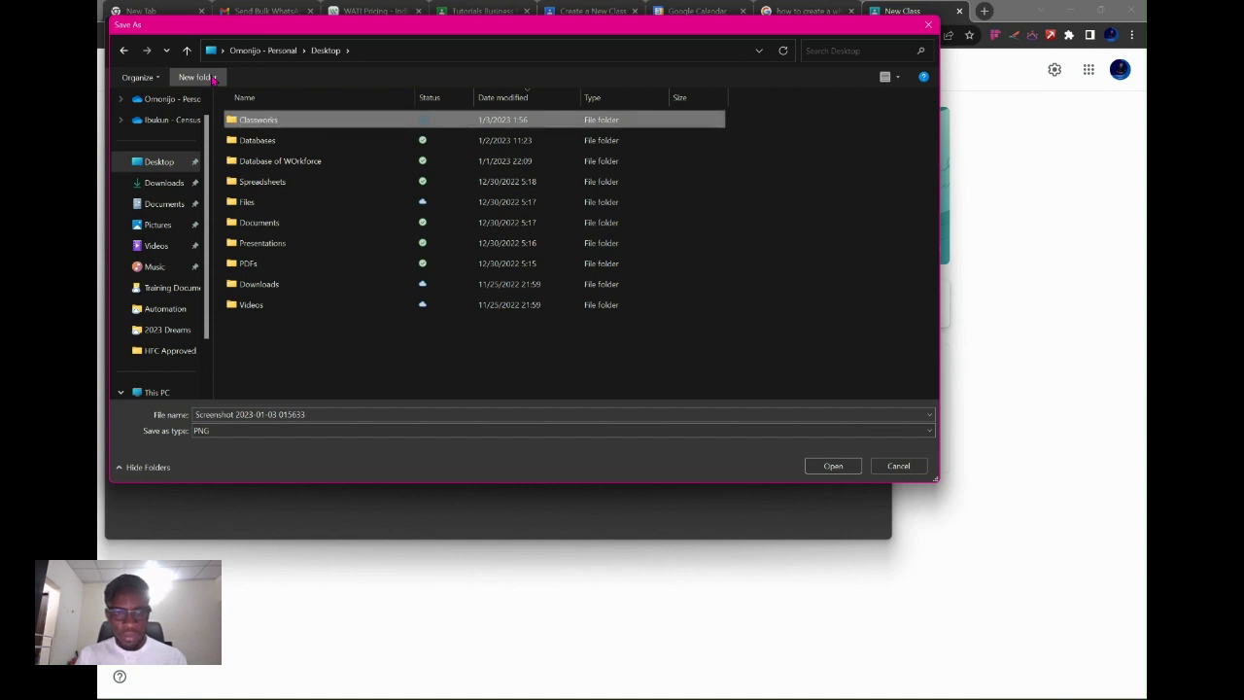
{"action": "double_click", "coordinate": [296, 120]}
{"action": "left_click", "coordinate": [392, 416]}
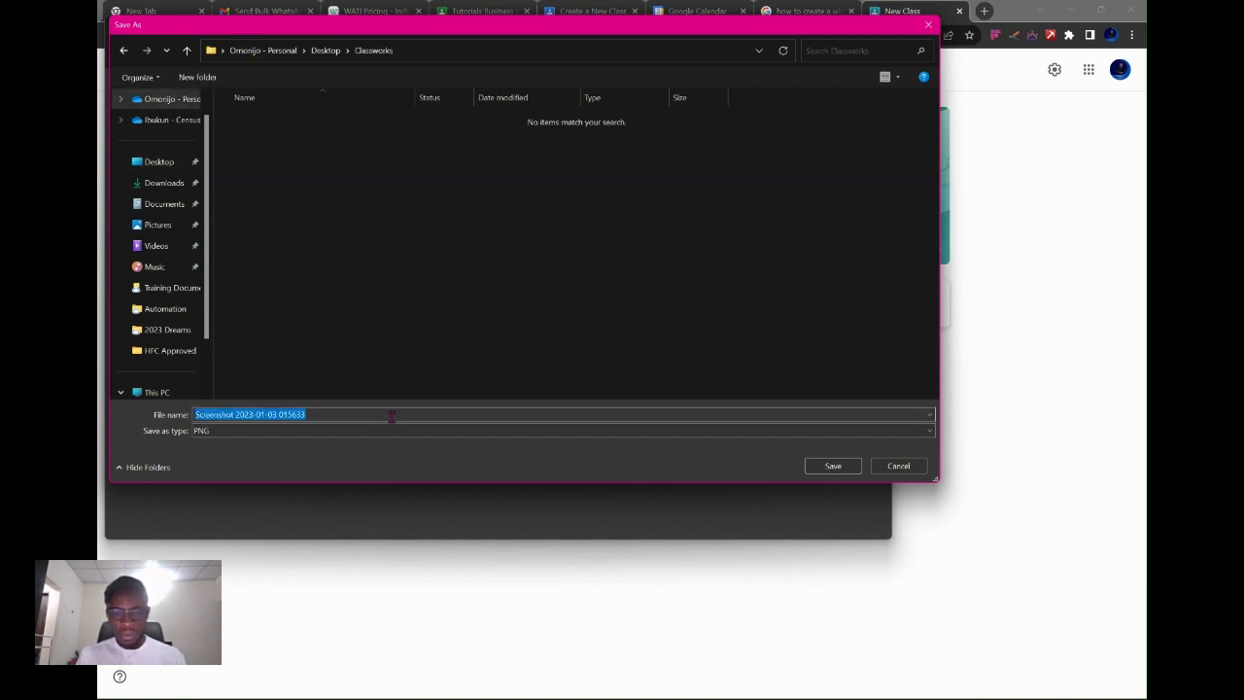
{"action": "type", "text": "New"}
{"action": "key", "text": "Return"}
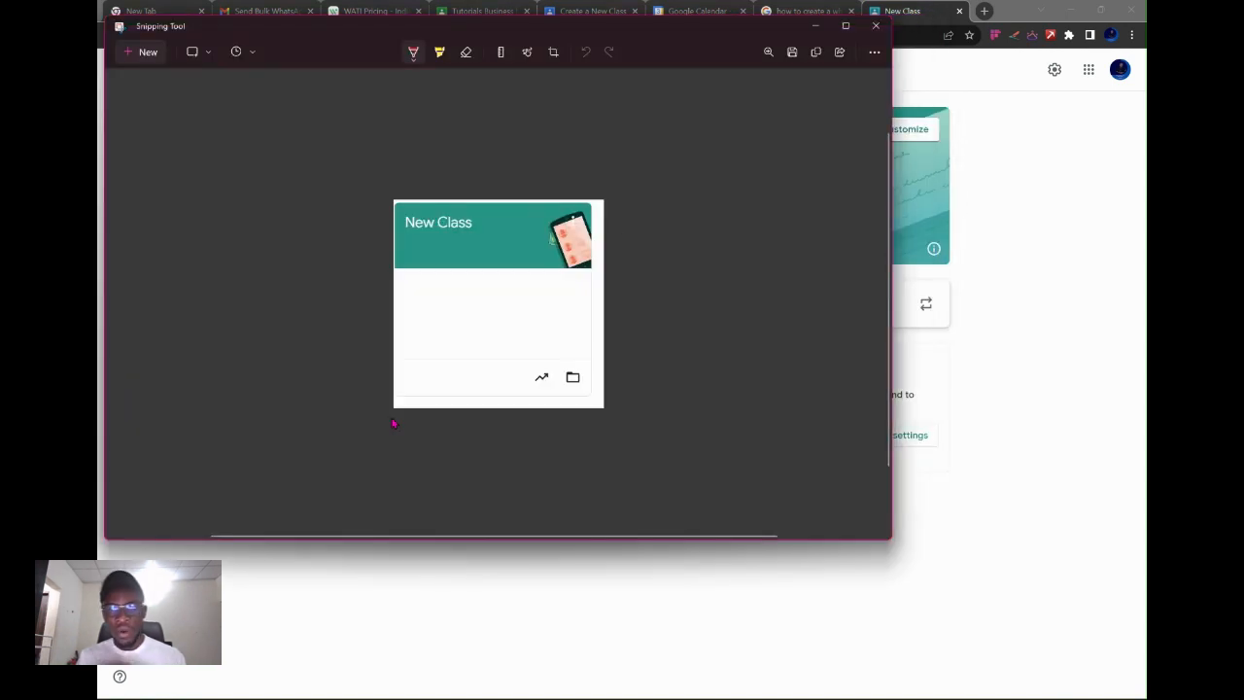
Close Snipping Tool and return to the New Class Classwork page.
{"action": "left_click", "coordinate": [874, 51]}
{"action": "left_click", "coordinate": [876, 25]}
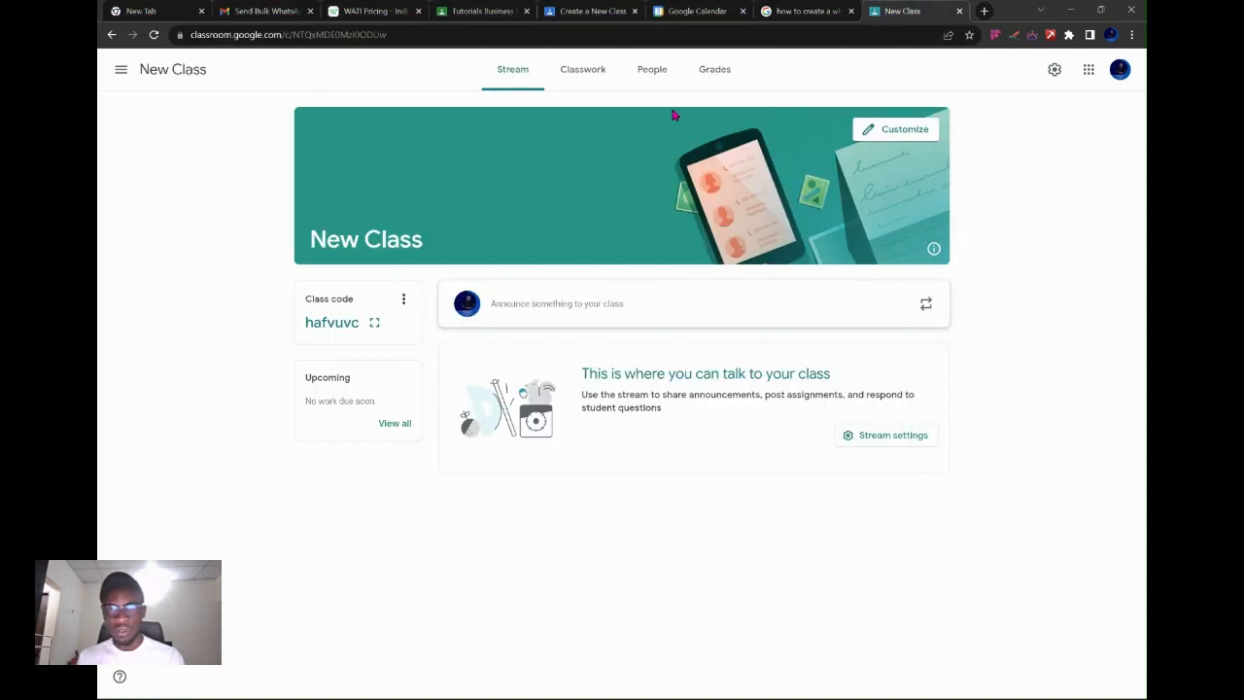
{"action": "key", "text": "alt+Tab"}
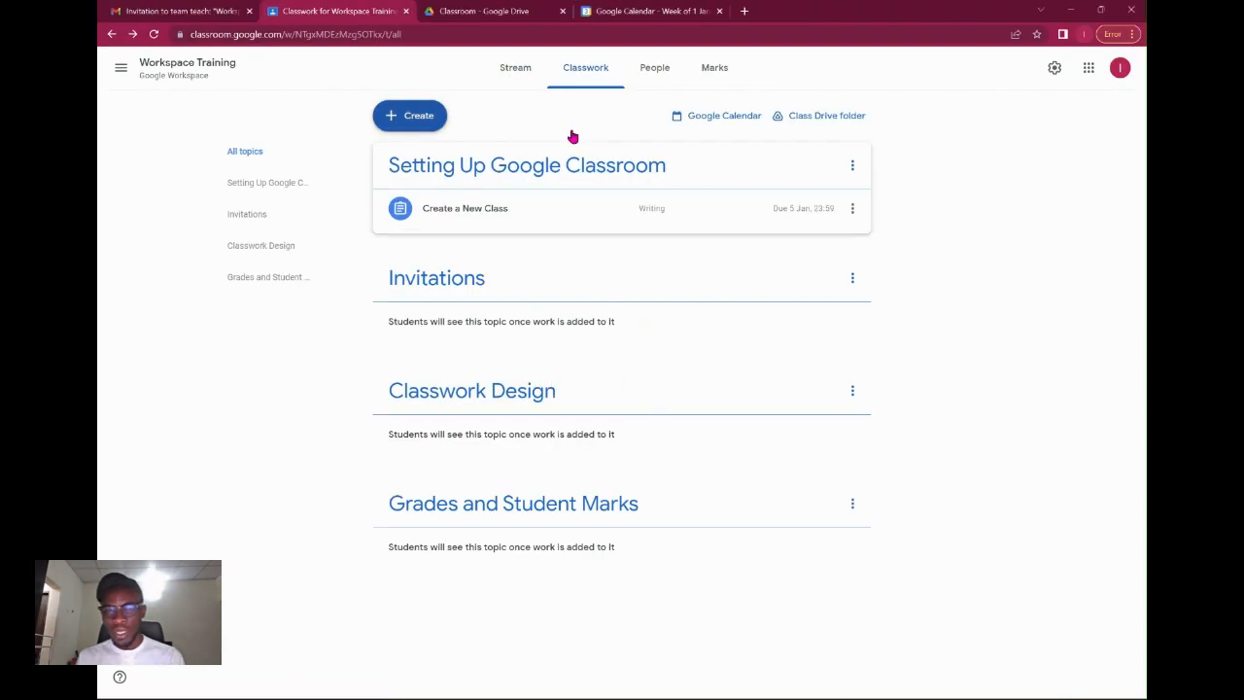
{"action": "key", "text": "alt+Tab"}
{"action": "key", "text": "alt+Tab"}
{"action": "key", "text": "alt+shift+Tab"}
{"action": "key", "text": "alt+shift+Tab"}
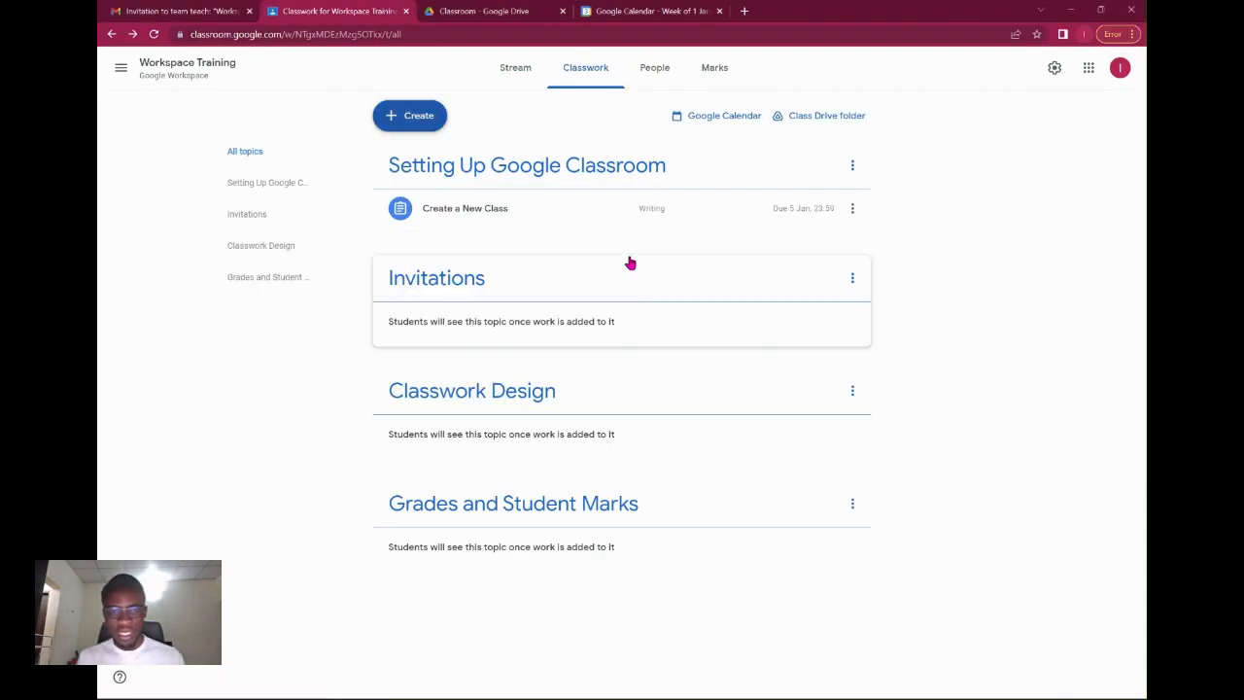
{"action": "key", "text": "alt+Tab"}
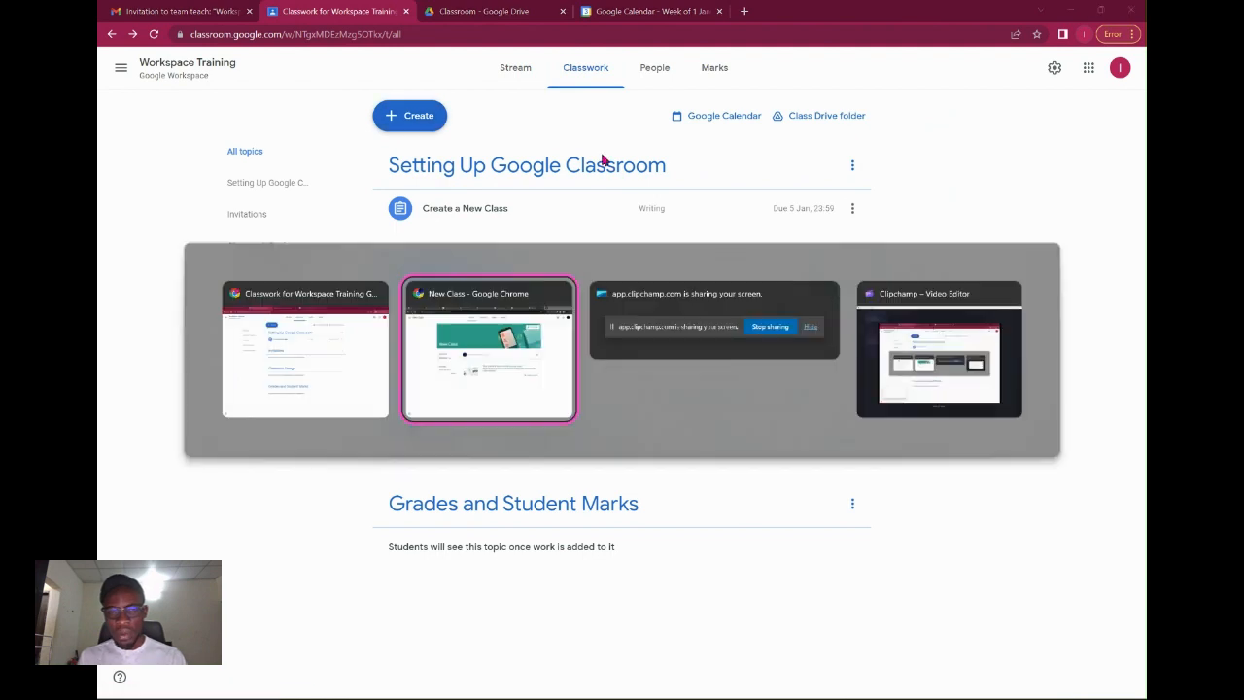
{"action": "left_click", "coordinate": [583, 71]}
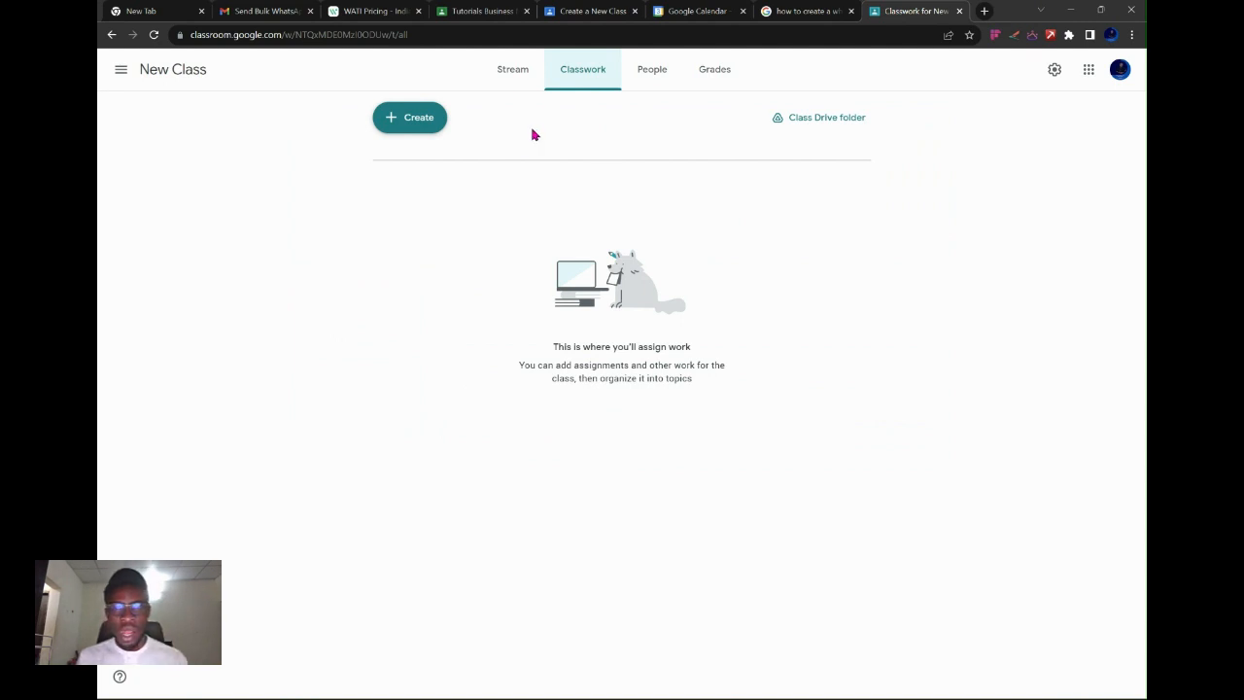
Upload New.png from the Classworks folder to the Create a New Class assignment.
{"action": "left_click", "coordinate": [610, 11]}
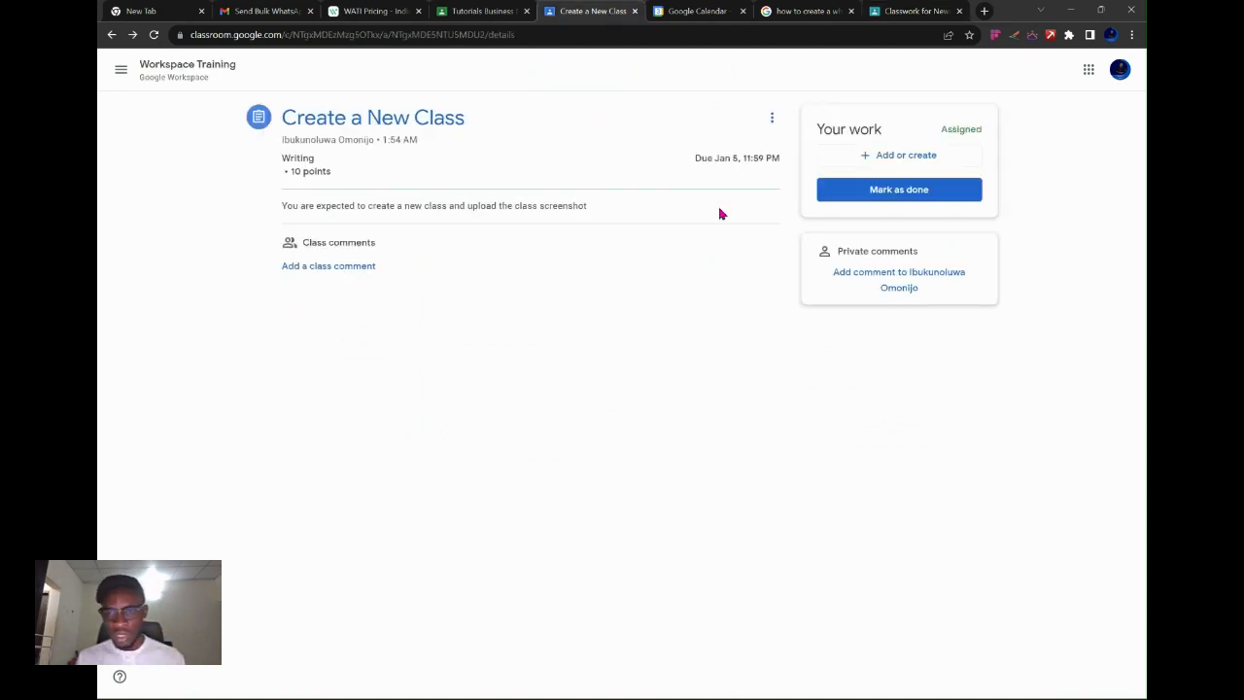
{"action": "left_click", "coordinate": [889, 165]}
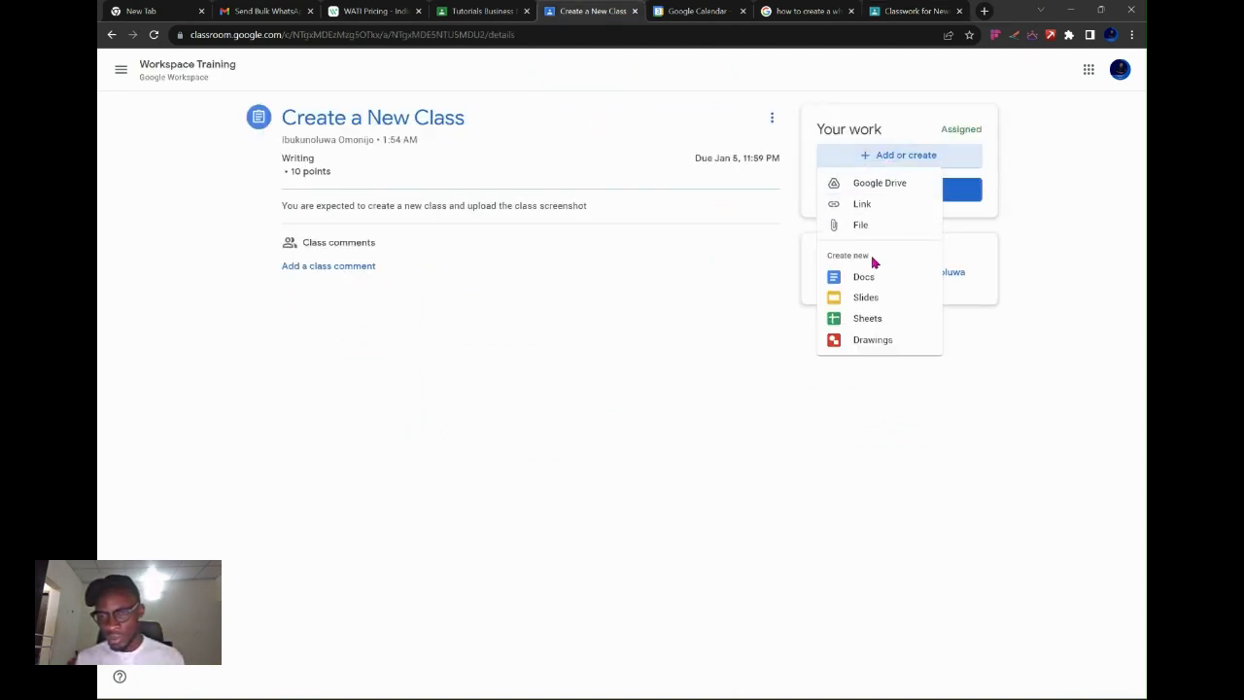
{"action": "left_click", "coordinate": [868, 226]}
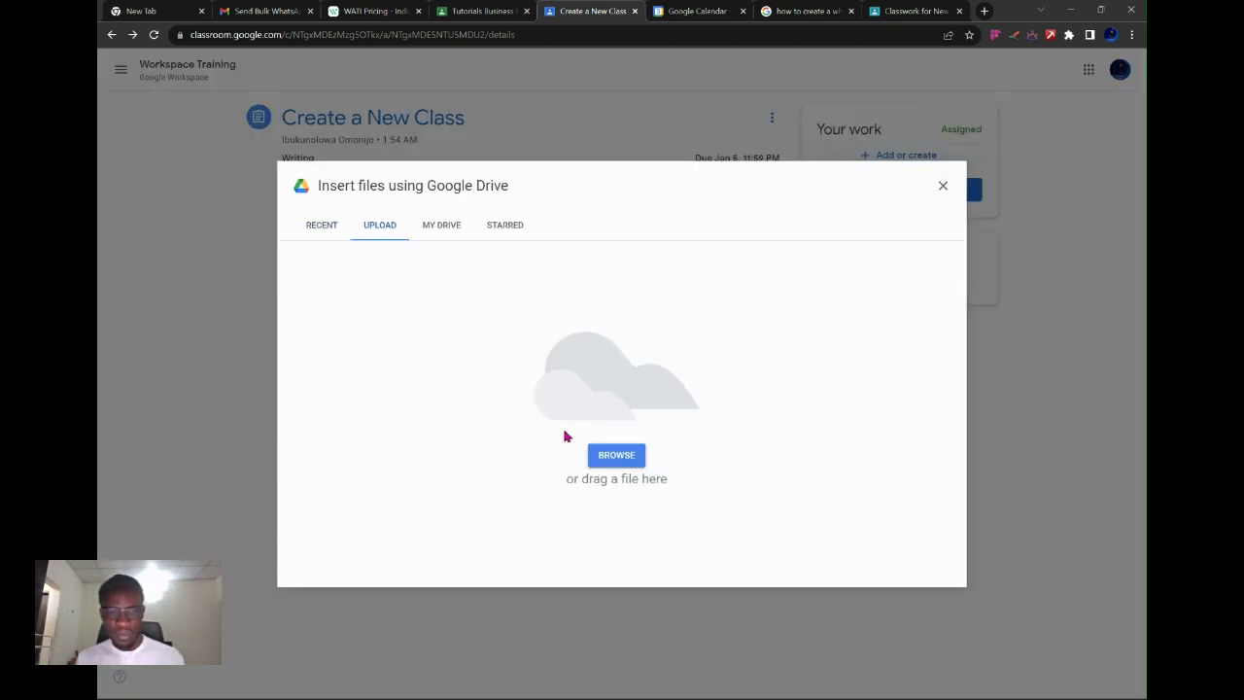
{"action": "left_click", "coordinate": [453, 236]}
{"action": "left_click", "coordinate": [375, 229]}
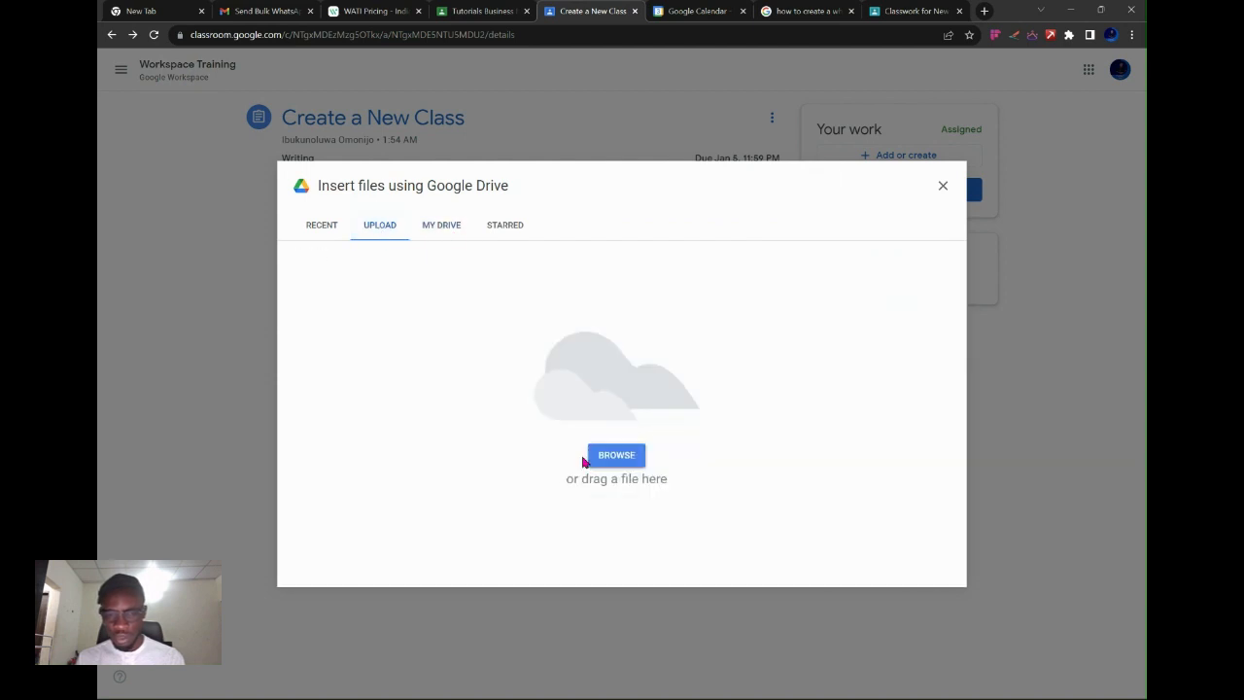
{"action": "left_click", "coordinate": [613, 461]}
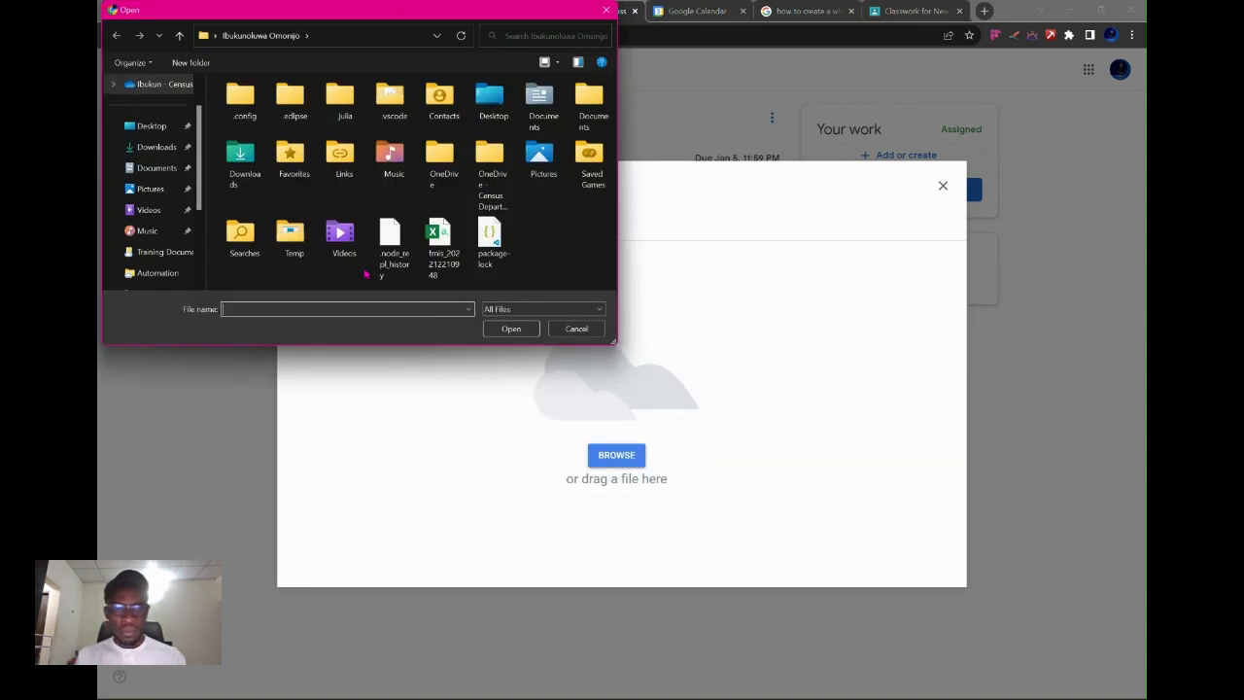
{"action": "left_click", "coordinate": [164, 147]}
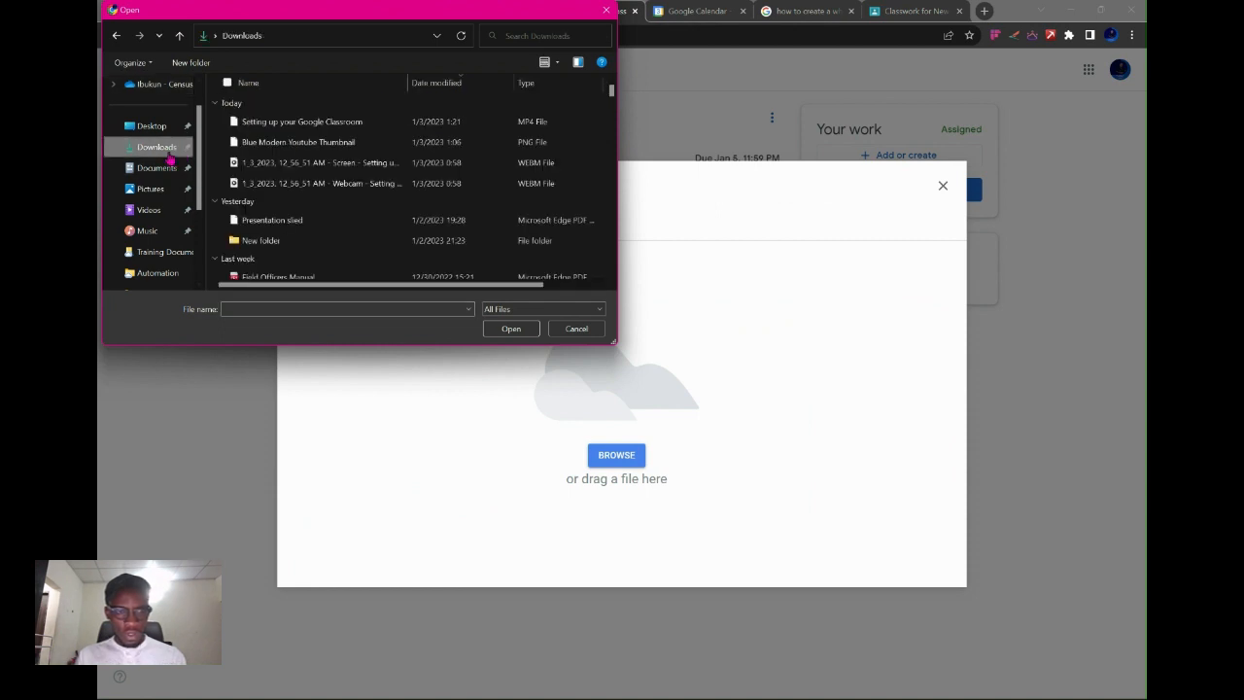
{"action": "left_click", "coordinate": [156, 125]}
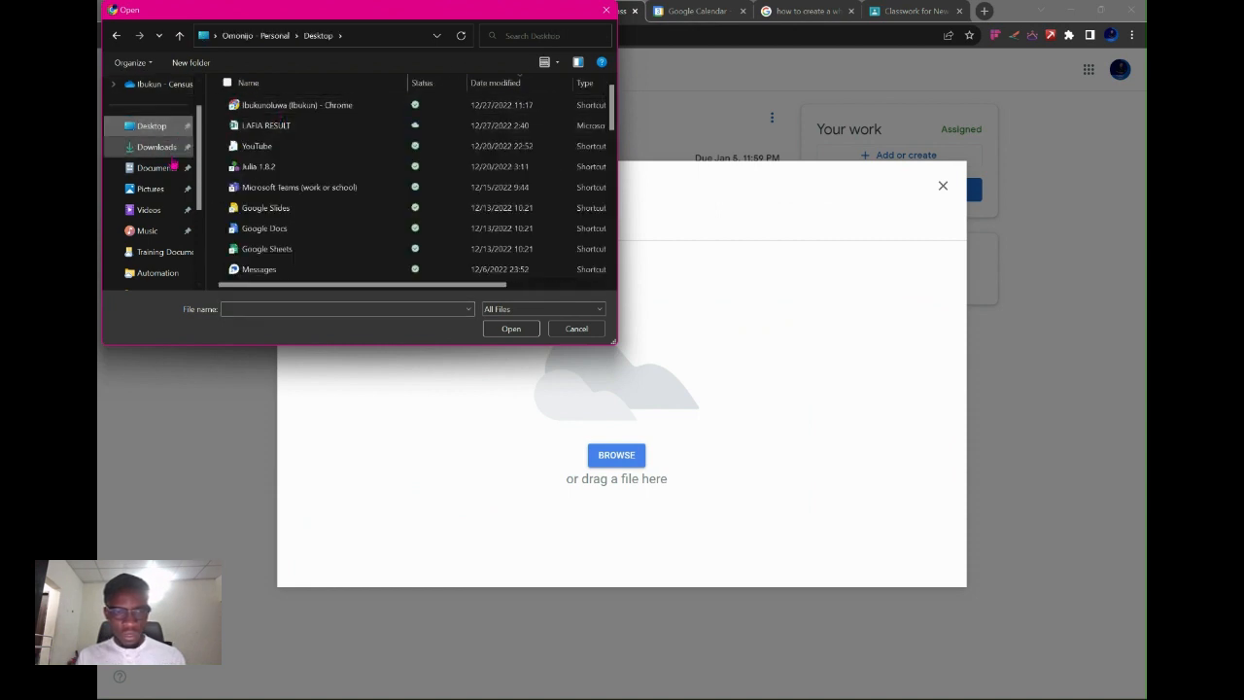
{"action": "scroll", "coordinate": [282, 189], "scroll_direction": "down", "scroll_amount": 6}
{"action": "scroll", "coordinate": [283, 193], "scroll_direction": "down", "scroll_amount": 5}
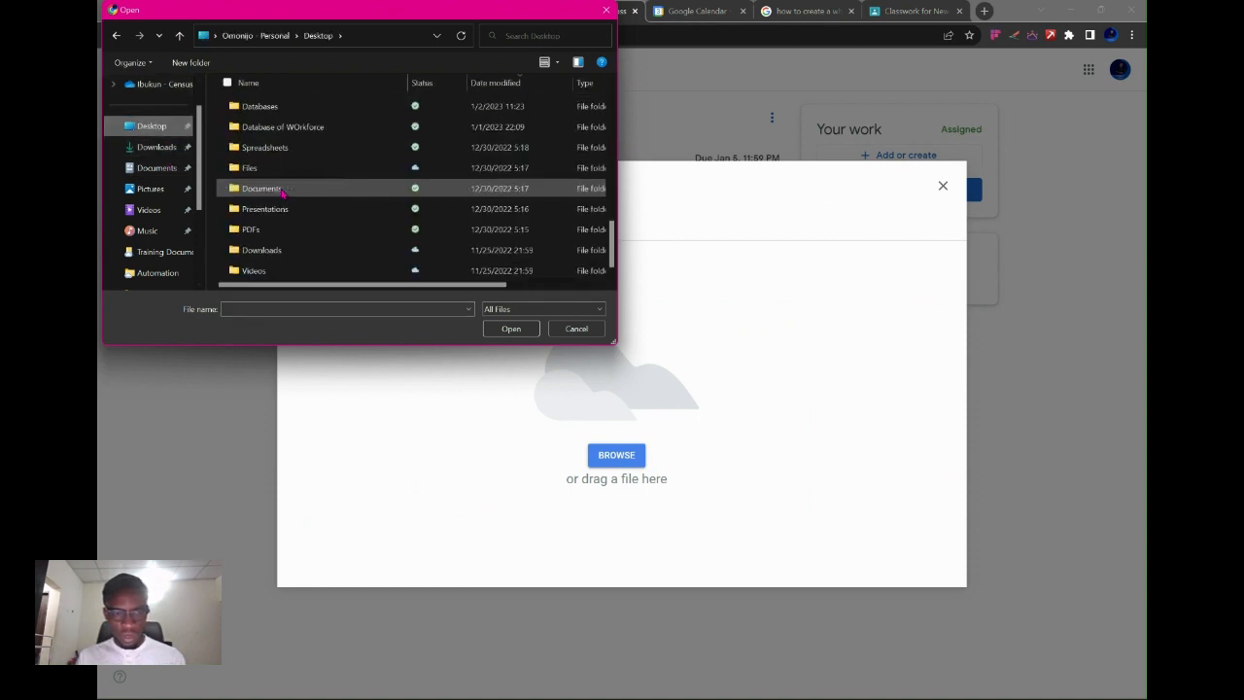
{"action": "scroll", "coordinate": [281, 175], "scroll_direction": "up", "scroll_amount": 5}
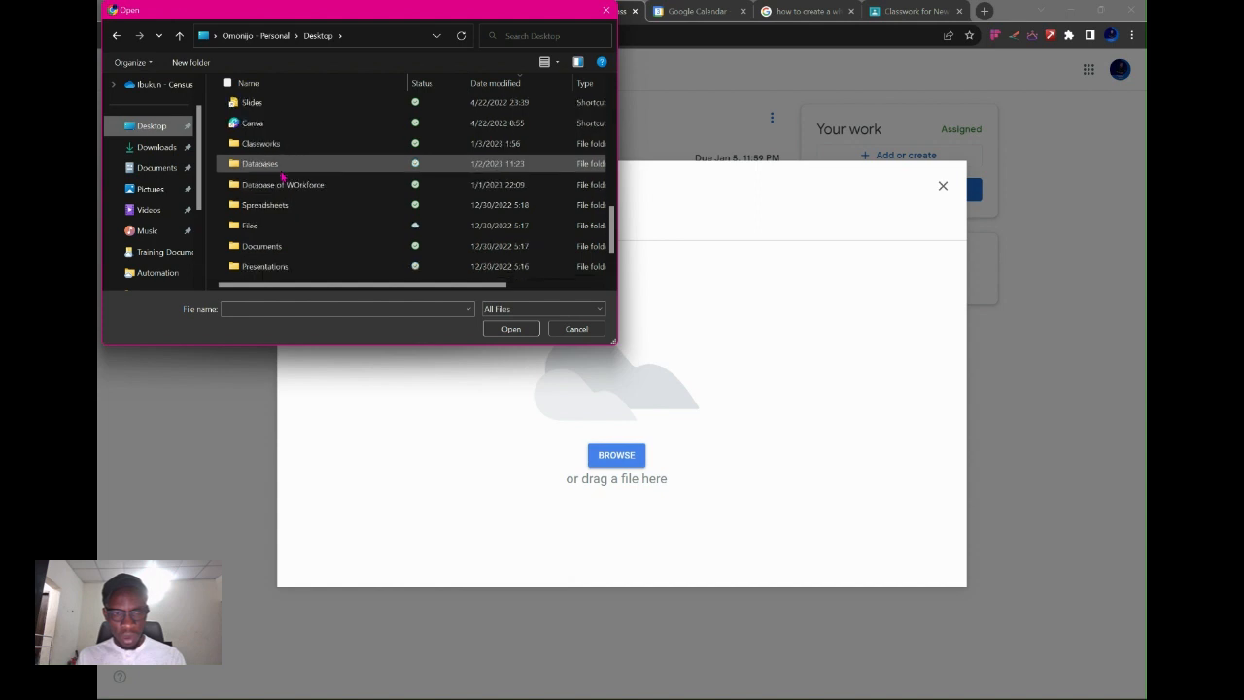
{"action": "double_click", "coordinate": [279, 146]}
{"action": "double_click", "coordinate": [260, 123]}
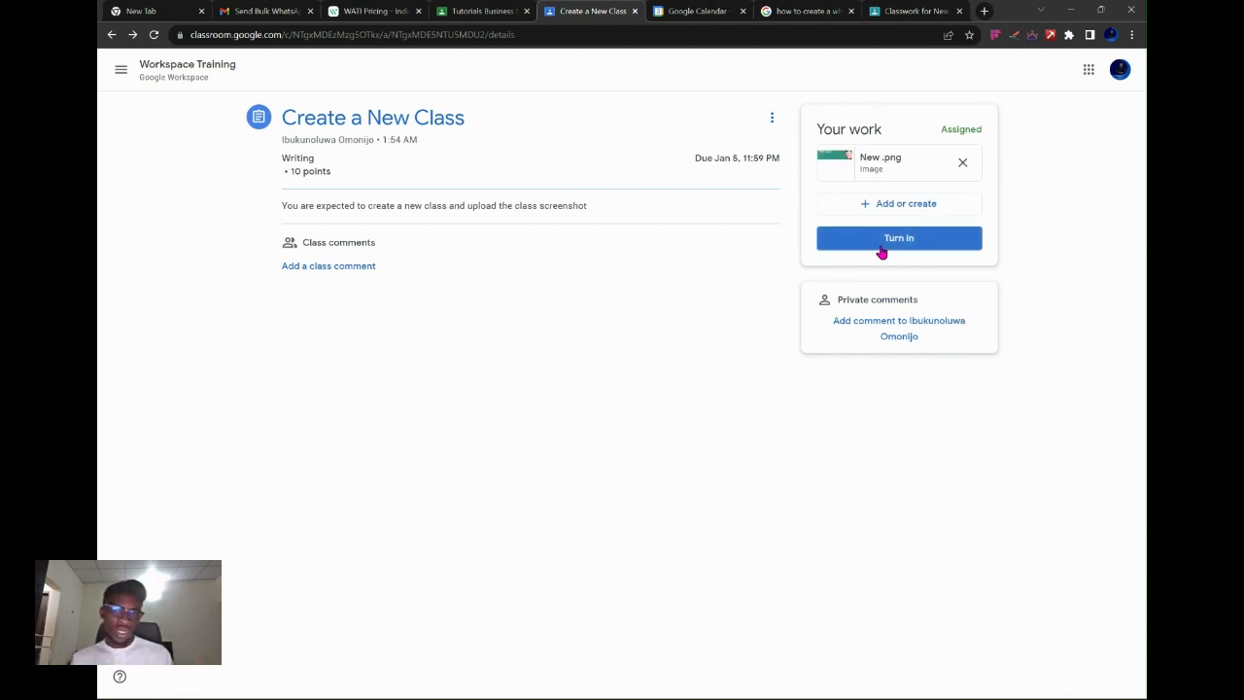
Turn in the assignment with New.png attached and switch to the teacher's window.
{"action": "left_click", "coordinate": [882, 245]}
{"action": "left_click", "coordinate": [1000, 347]}
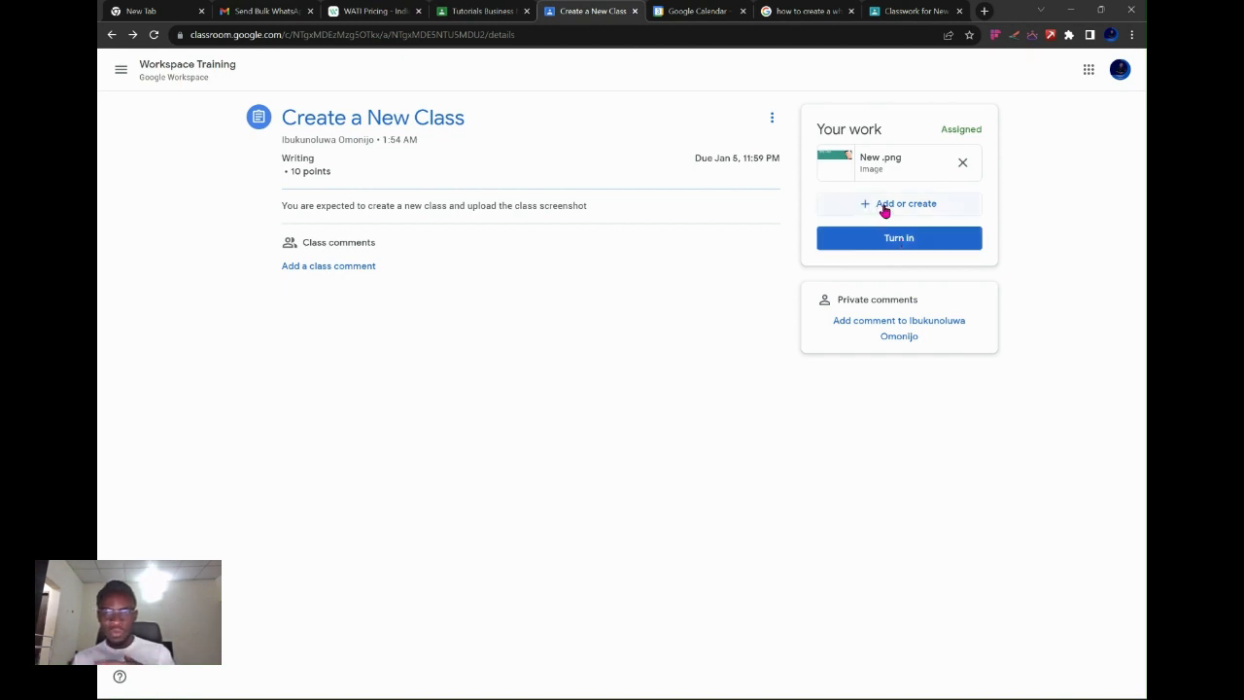
{"action": "left_click", "coordinate": [890, 242]}
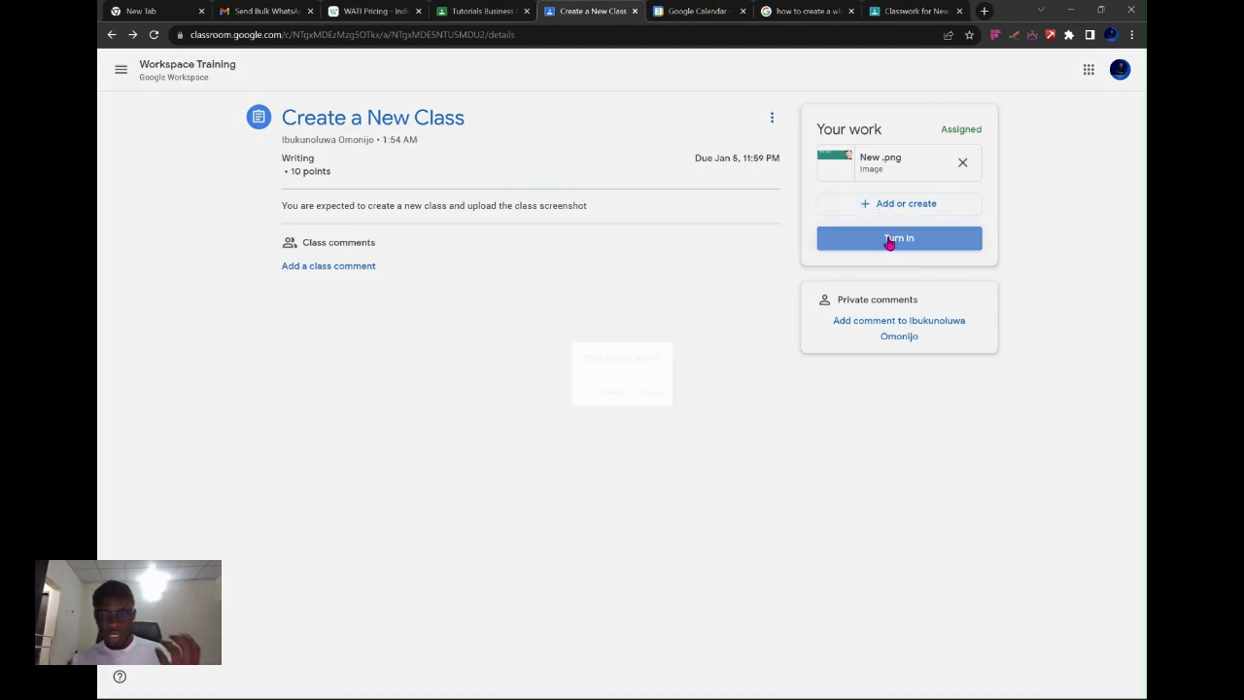
{"action": "left_click", "coordinate": [742, 420]}
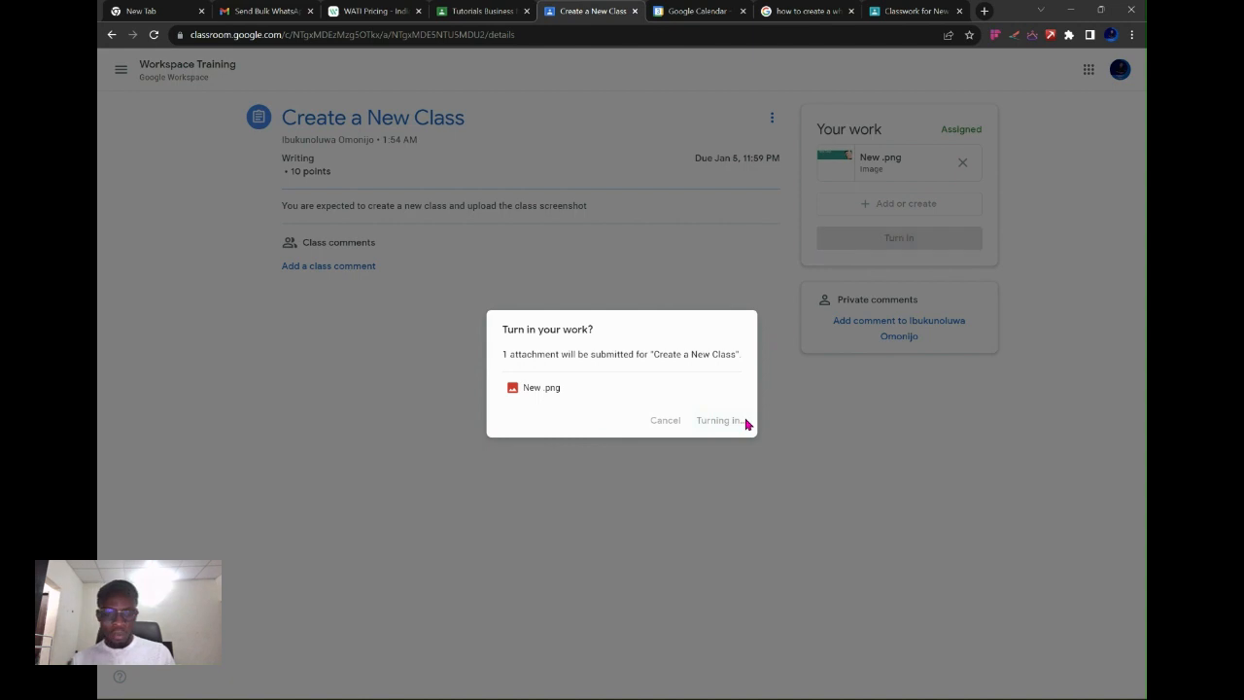
{"action": "key", "text": "alt+Tab"}
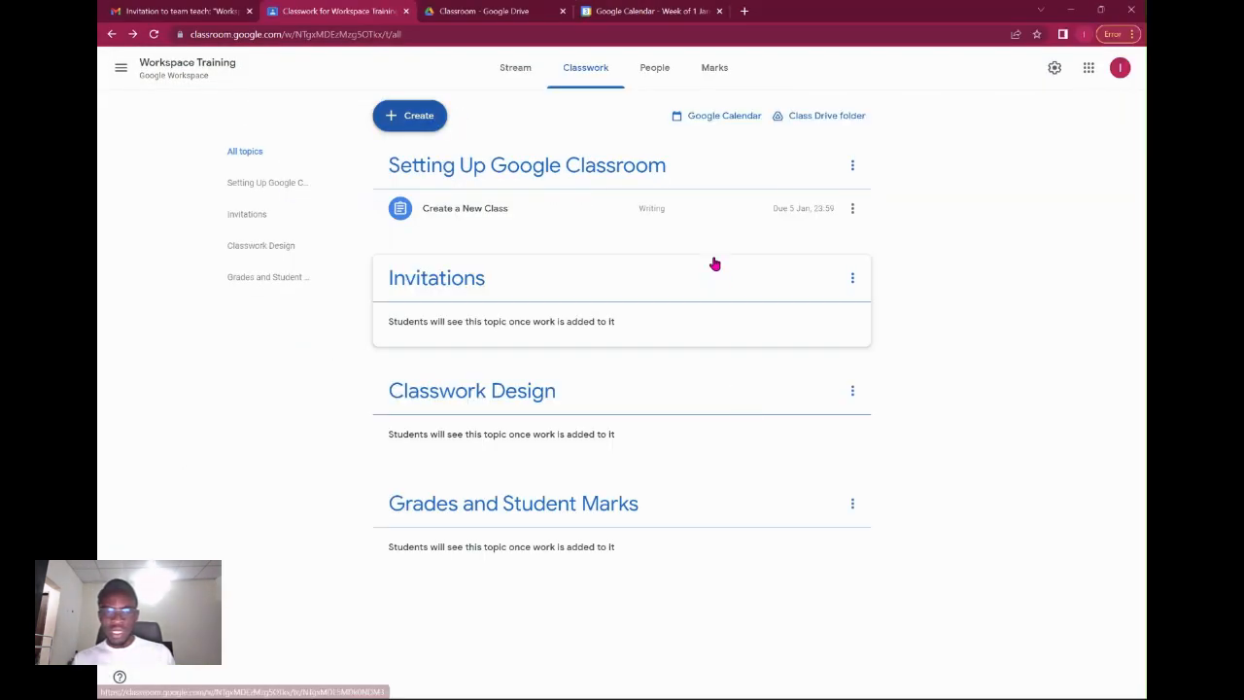
Open the student's New.png submission for Create a New Class, grade it 8/10, and return it.
{"action": "left_click", "coordinate": [601, 229]}
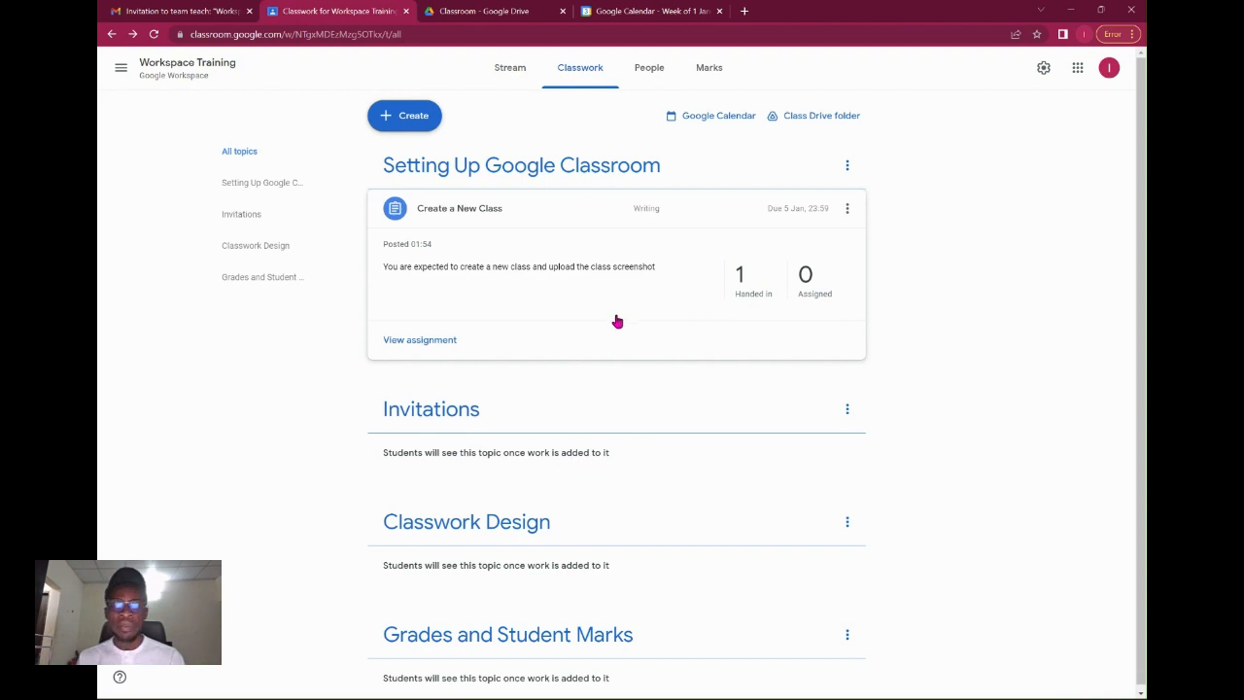
{"action": "left_click", "coordinate": [413, 340]}
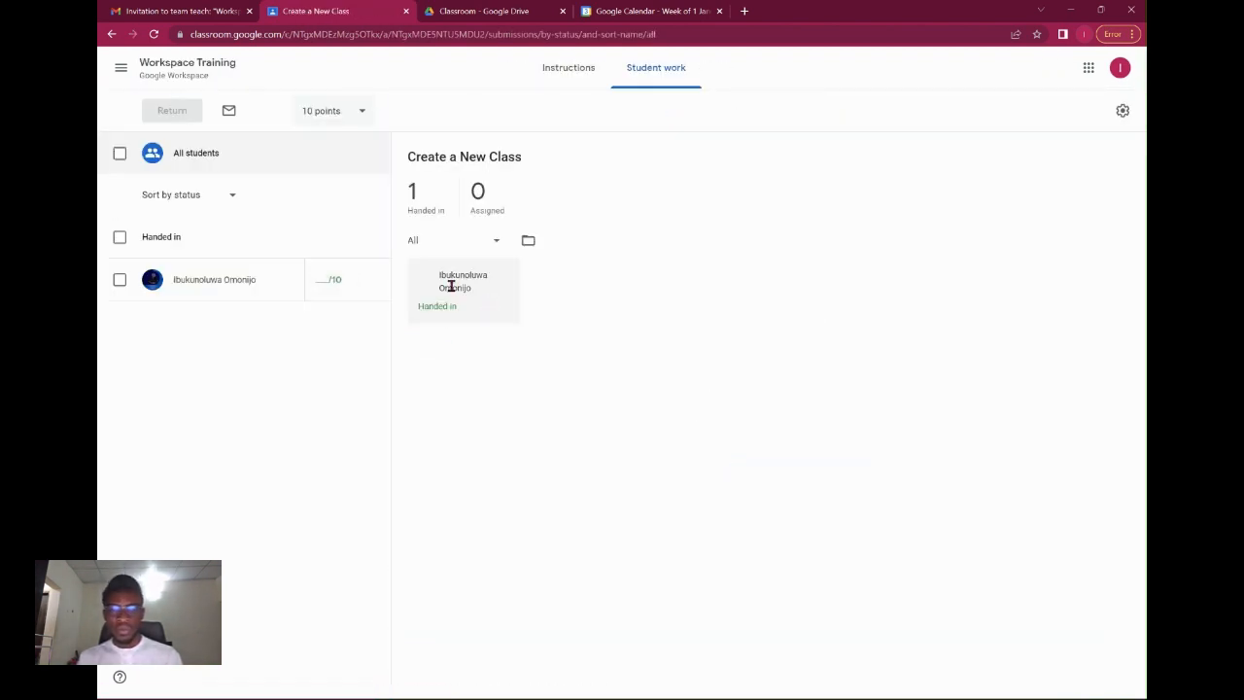
{"action": "left_click", "coordinate": [227, 279]}
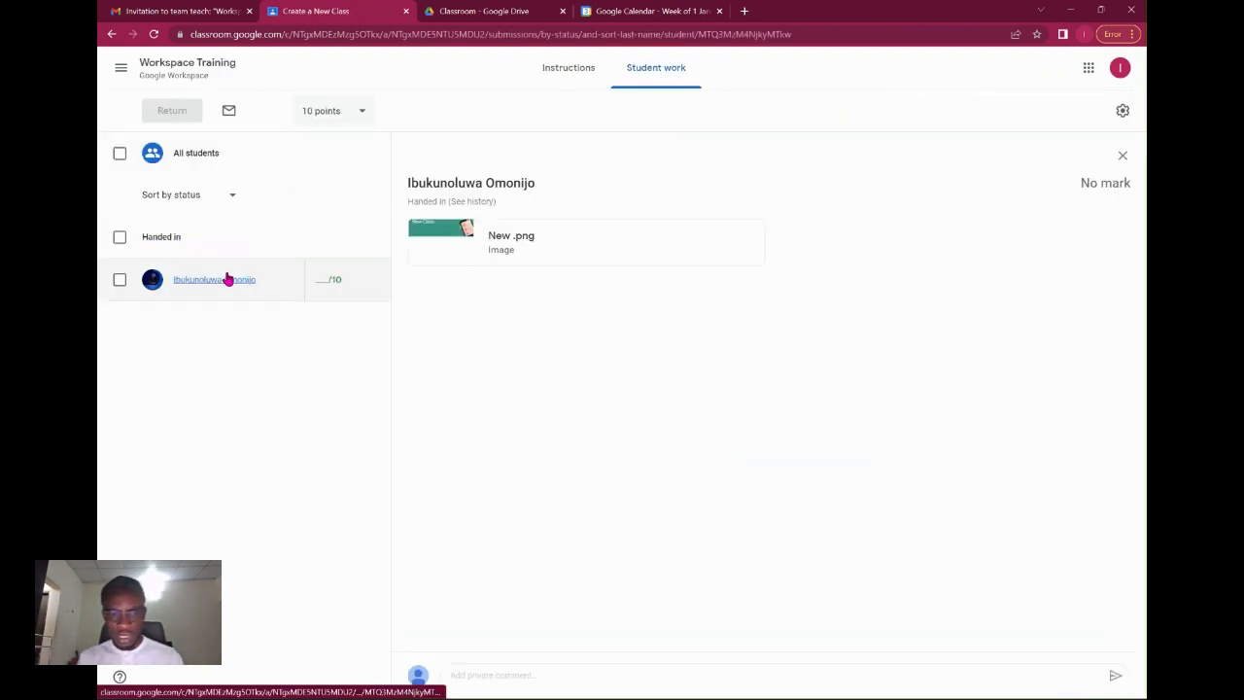
{"action": "left_click", "coordinate": [327, 279]}
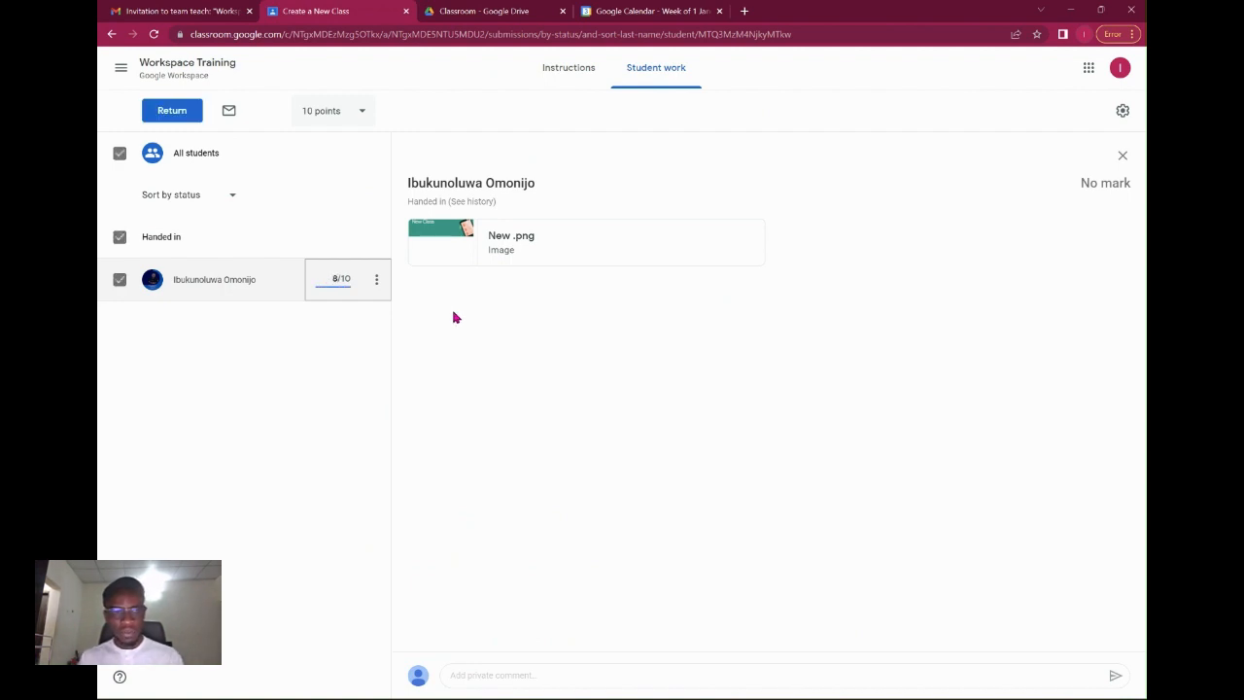
{"action": "left_click", "coordinate": [180, 113]}
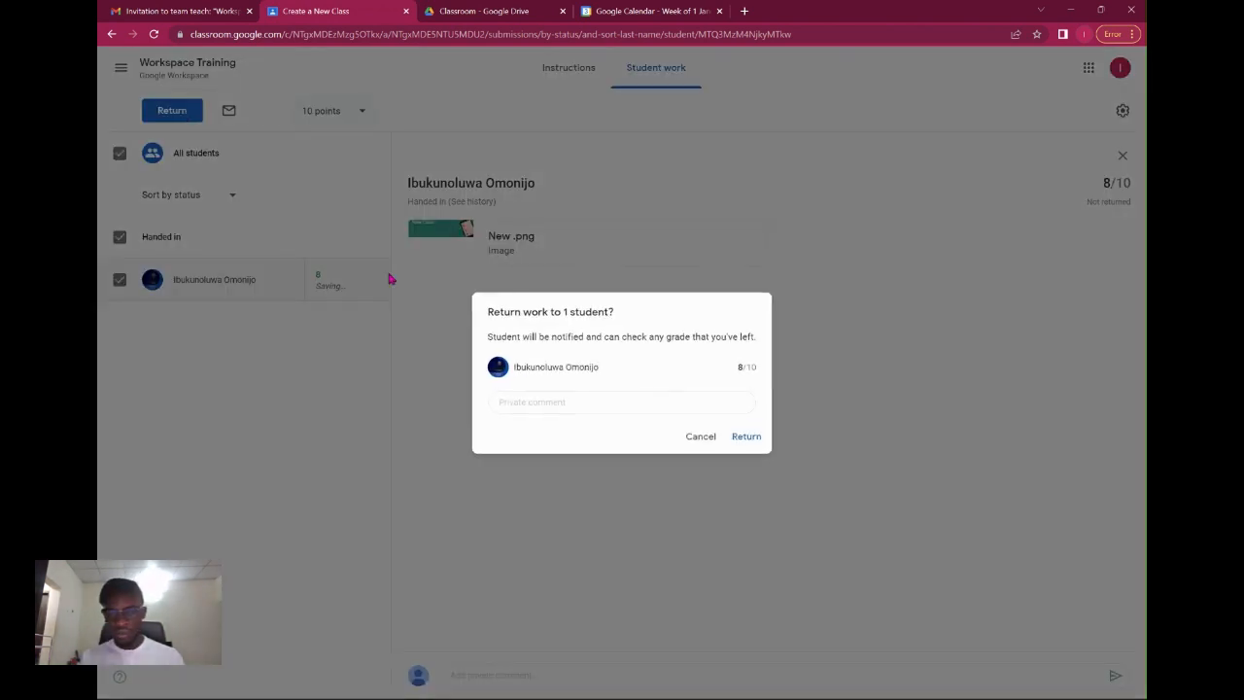
{"action": "left_click", "coordinate": [754, 442]}
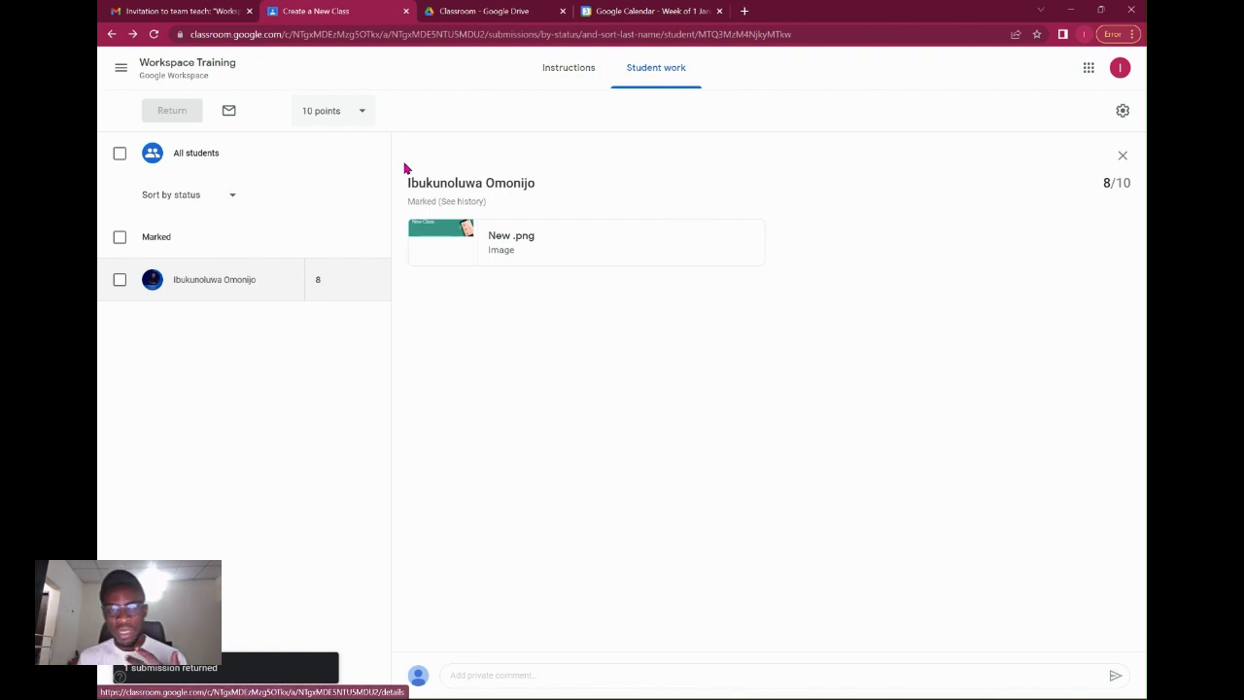
Go back to the Workspace Training Classwork page and open the Create menu.
{"action": "left_click", "coordinate": [167, 68]}
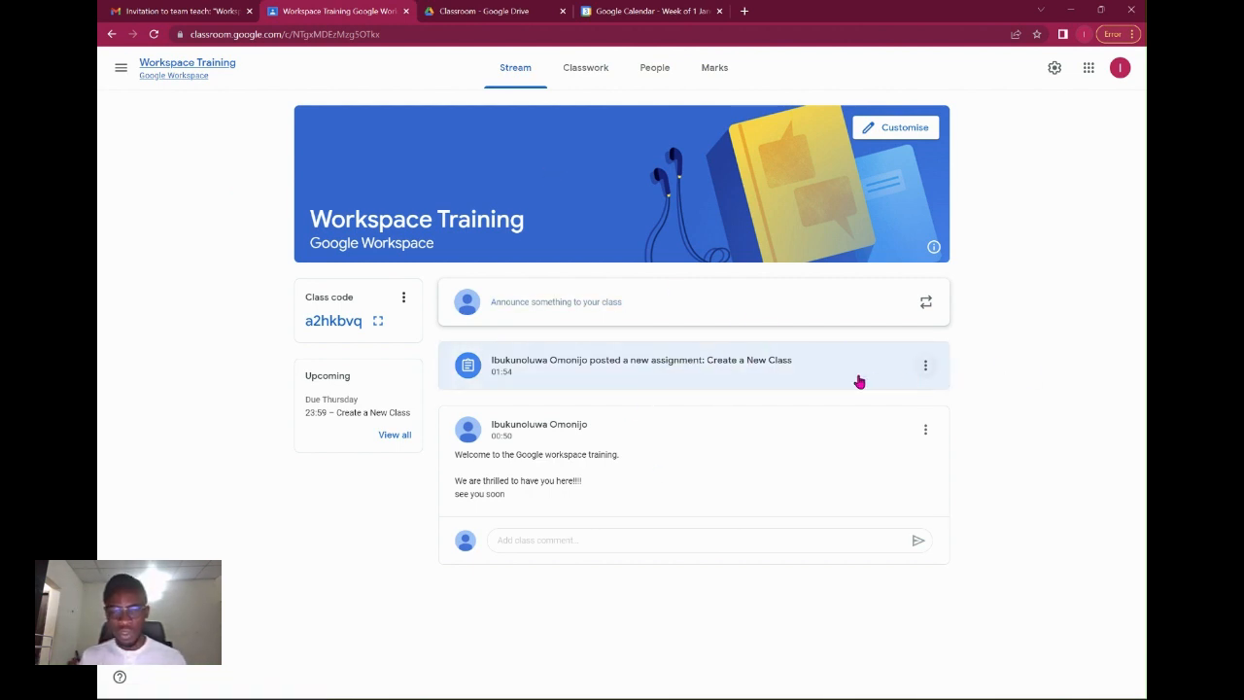
{"action": "left_click", "coordinate": [920, 364]}
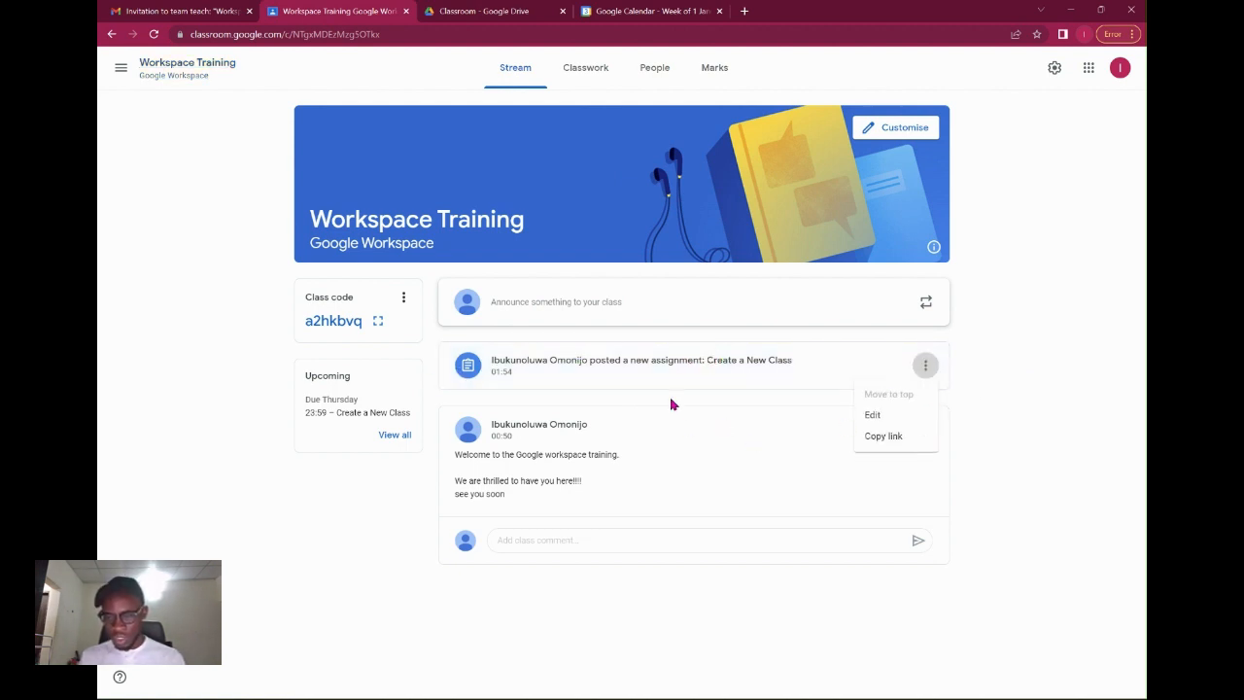
{"action": "left_click", "coordinate": [988, 379]}
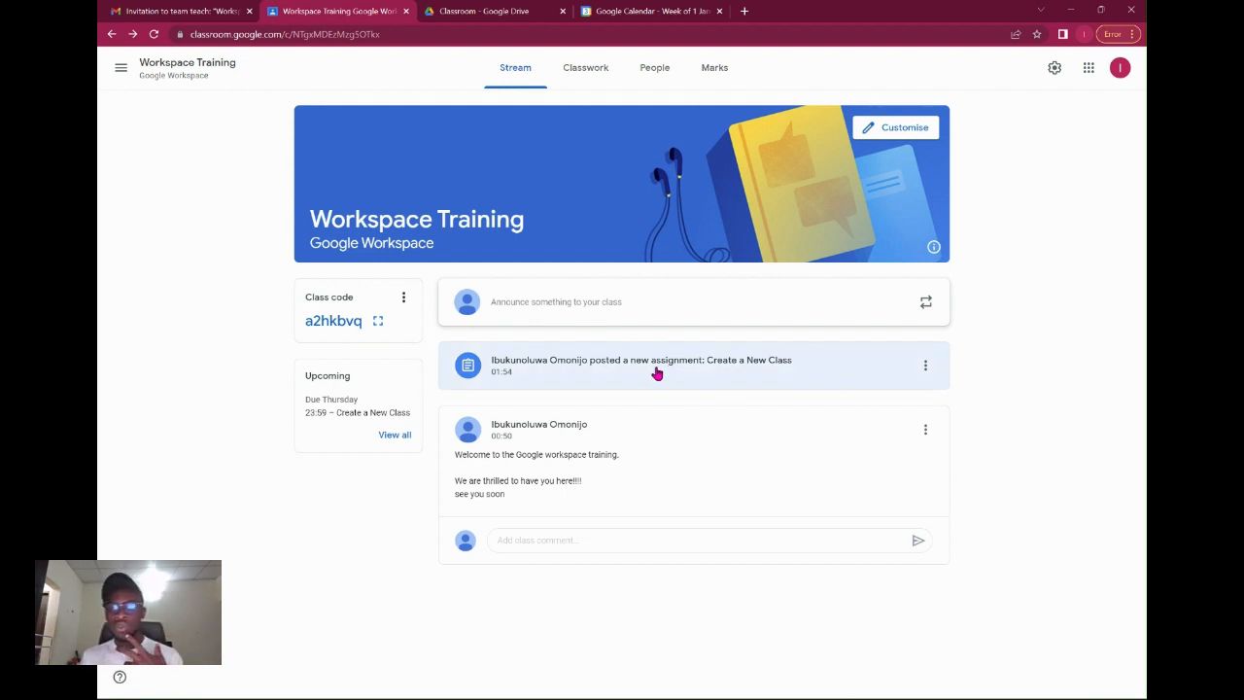
{"action": "left_click", "coordinate": [601, 84]}
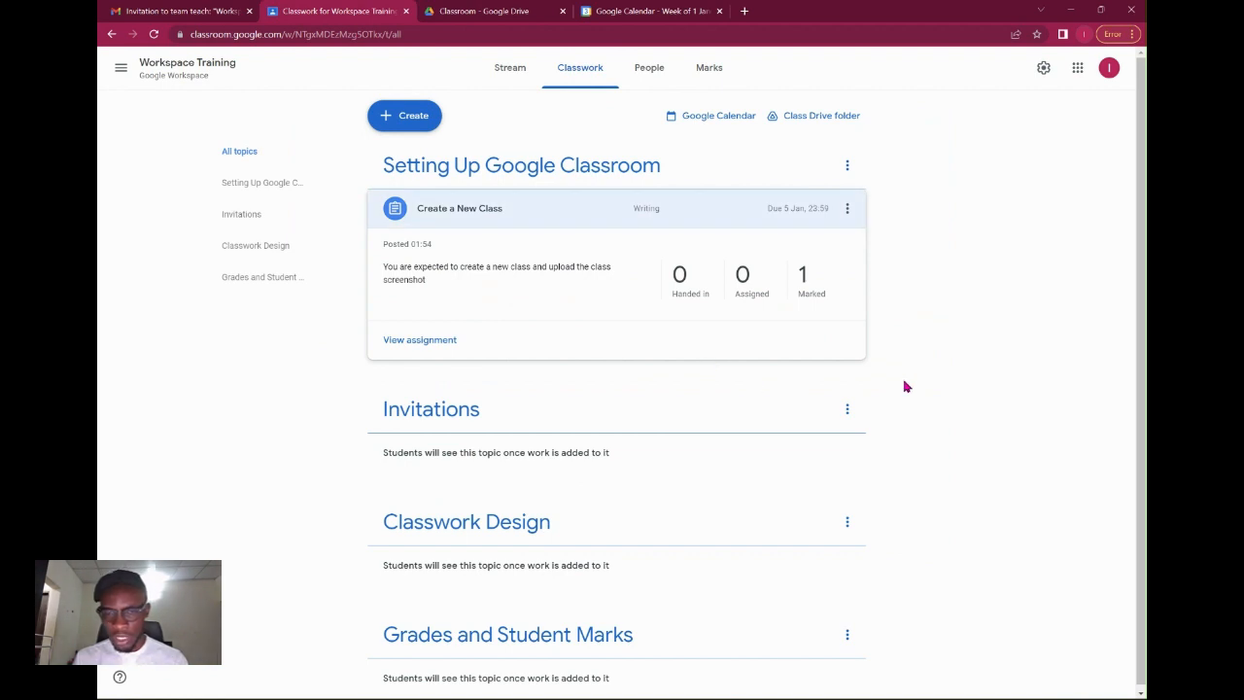
{"action": "left_click", "coordinate": [706, 209]}
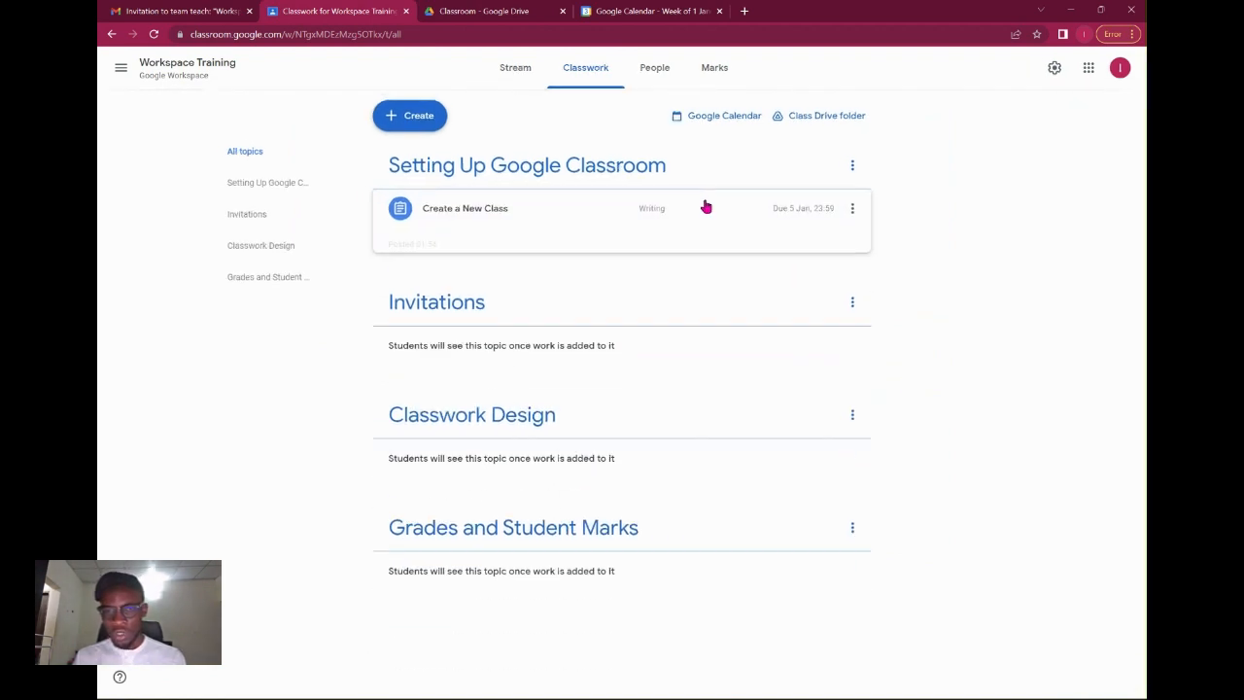
{"action": "left_click", "coordinate": [760, 215]}
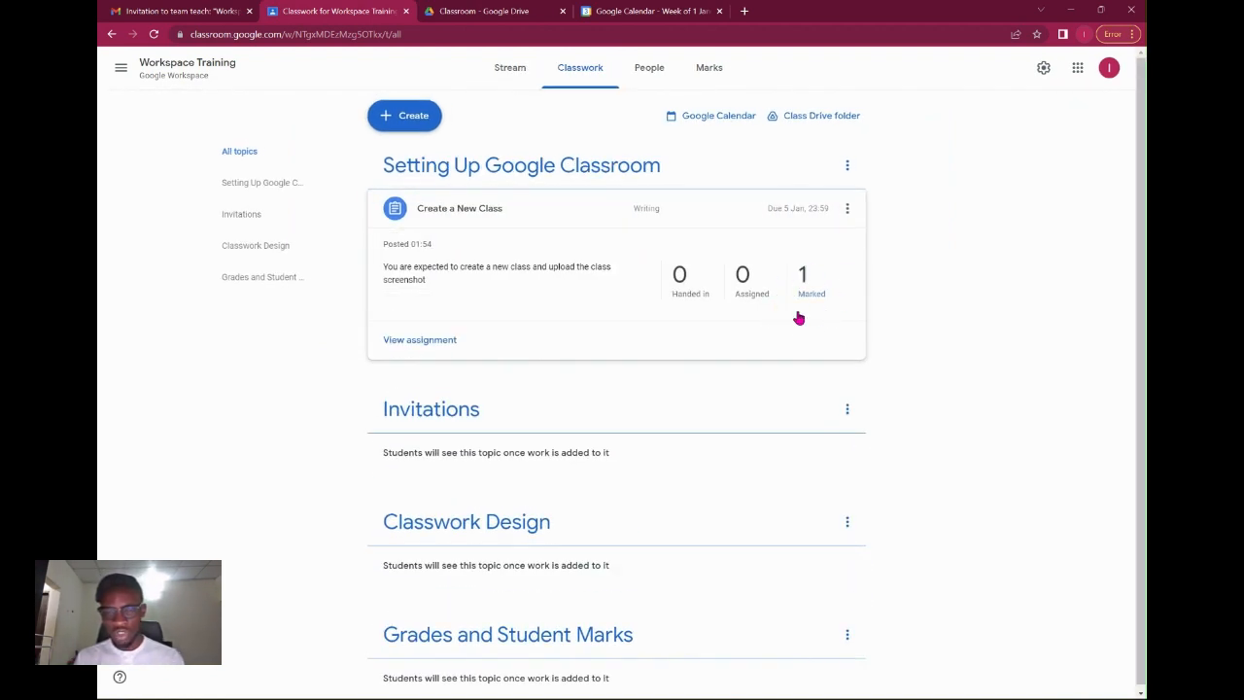
{"action": "left_click", "coordinate": [713, 212]}
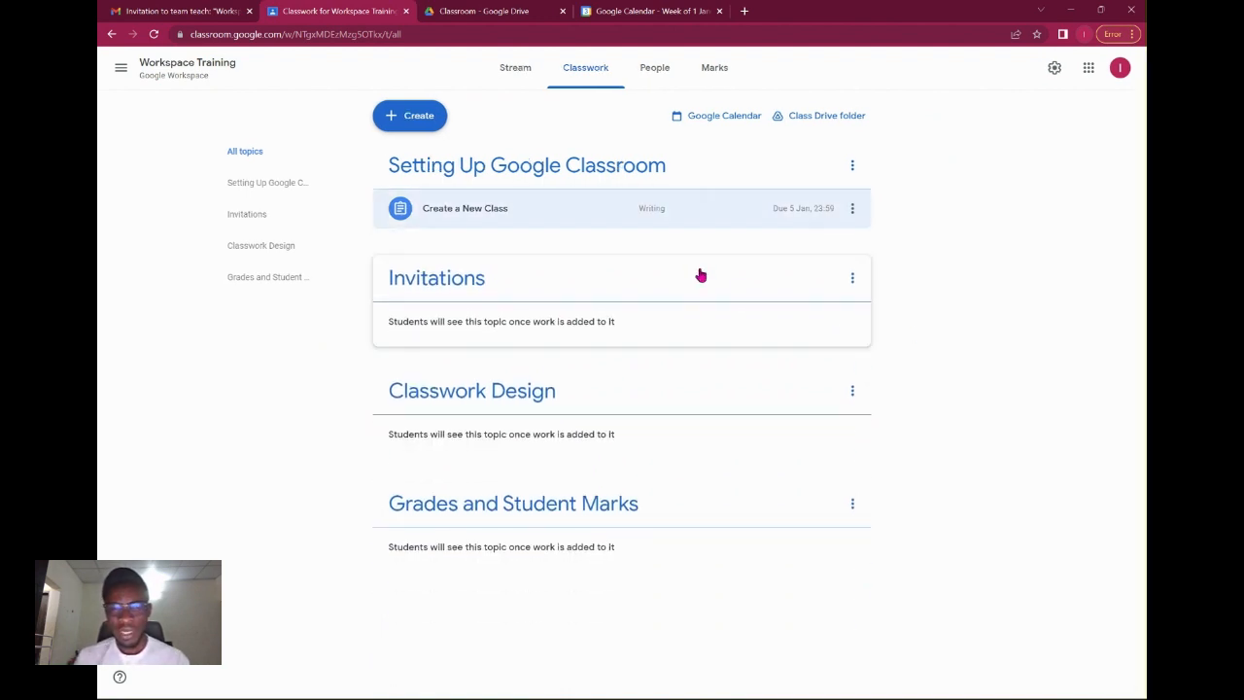
{"action": "left_click", "coordinate": [422, 124]}
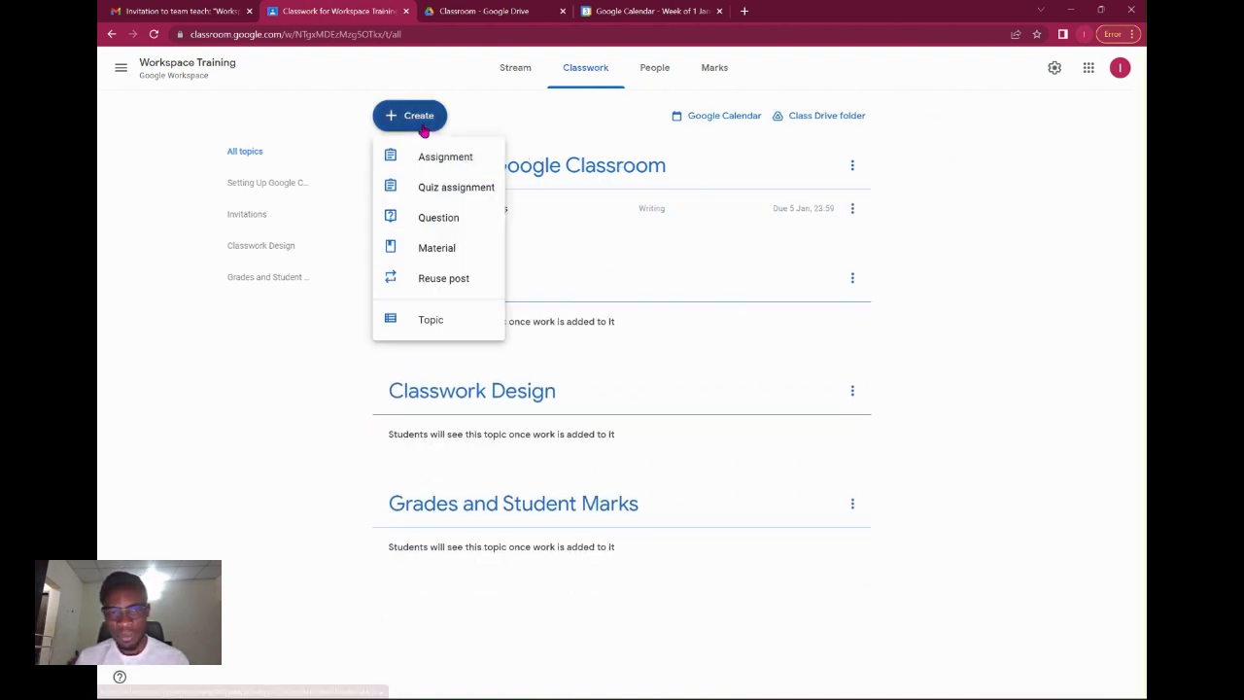
Start a quiz assignment titled Quiz 1 with instructions about Setting up a Classroom.
{"action": "left_click", "coordinate": [440, 189]}
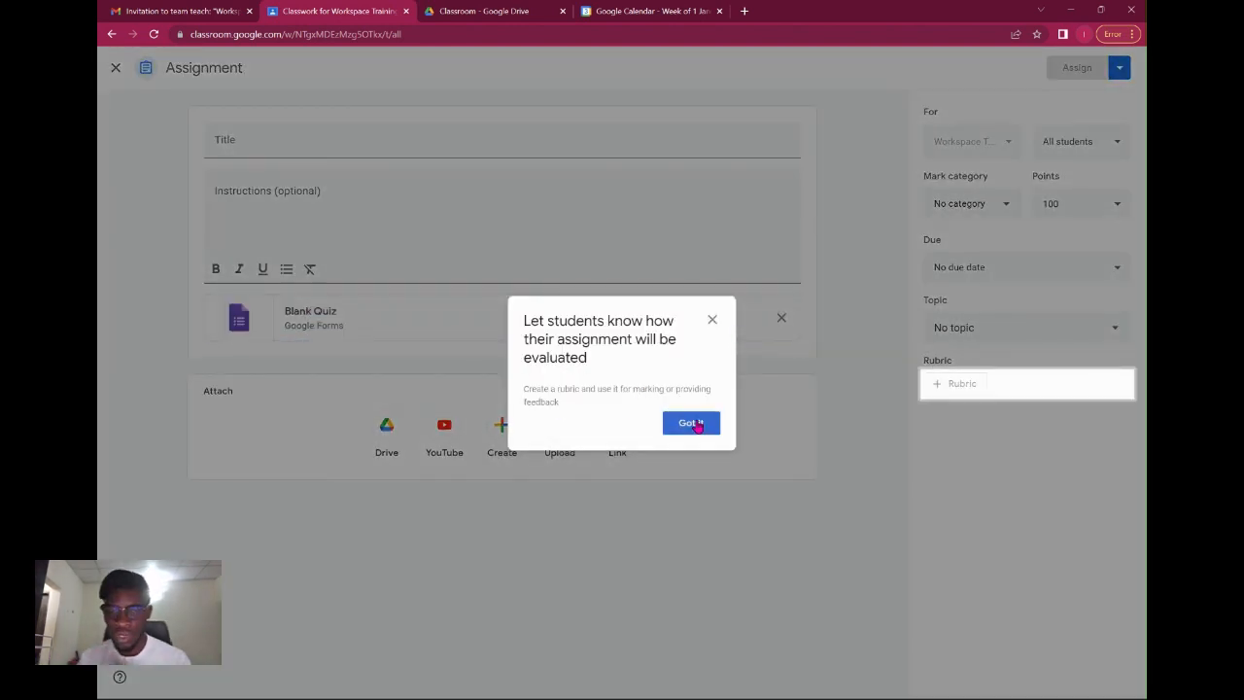
{"action": "left_click", "coordinate": [688, 424]}
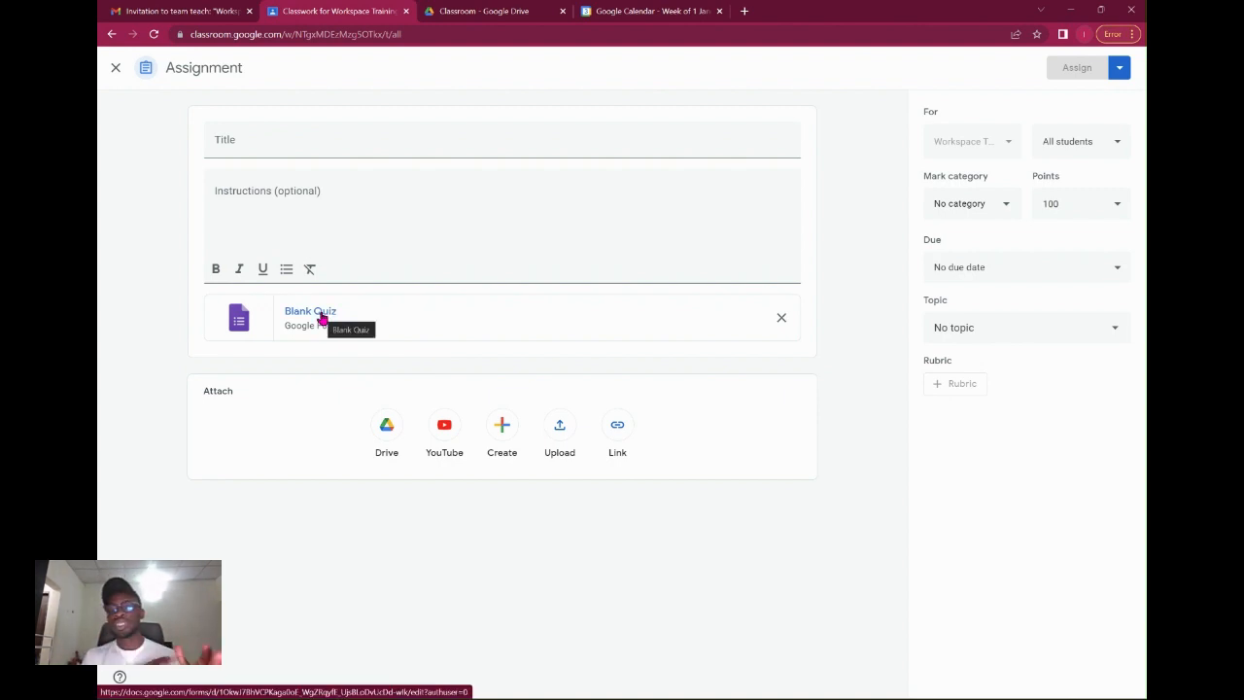
{"action": "left_click", "coordinate": [265, 139]}
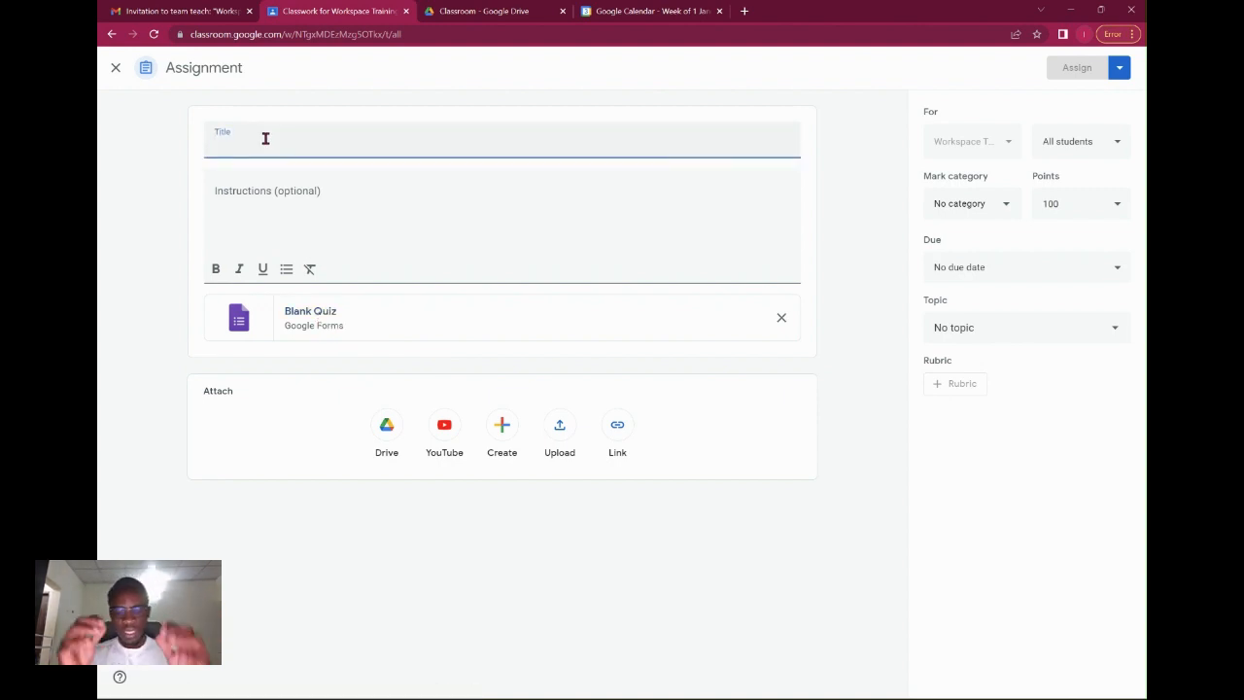
{"action": "type", "text": "Qu"}
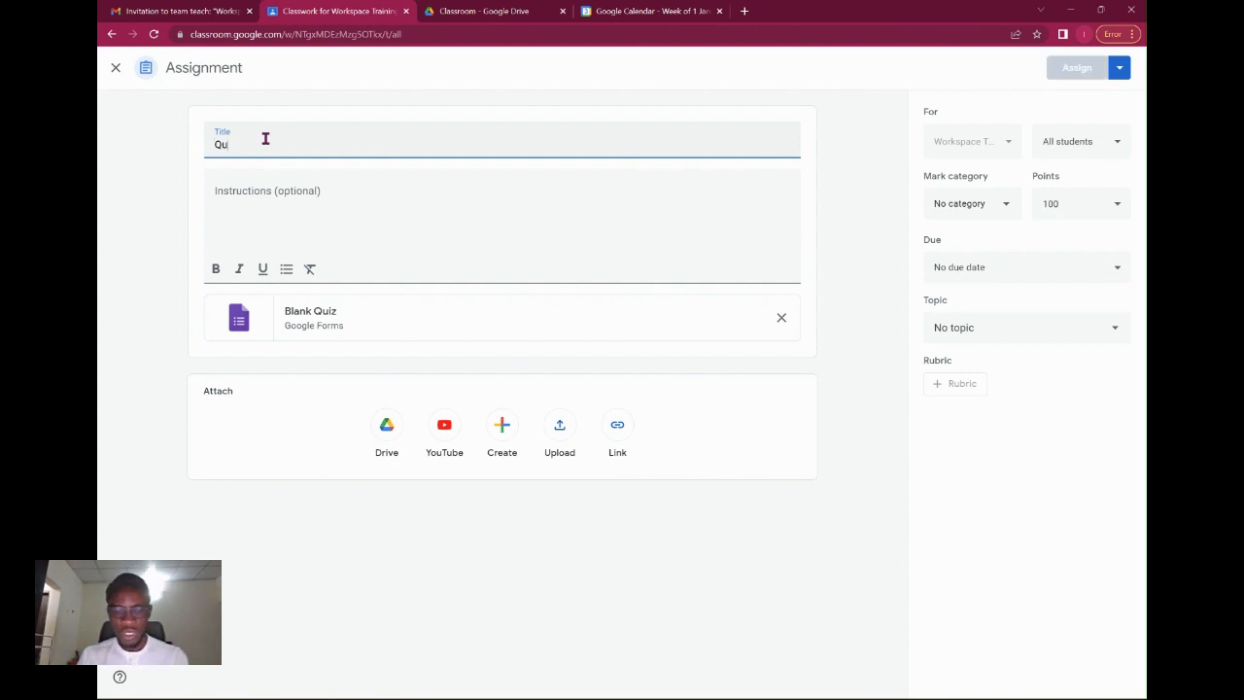
{"action": "type", "text": "iz 1"}
{"action": "key", "text": "Tab"}
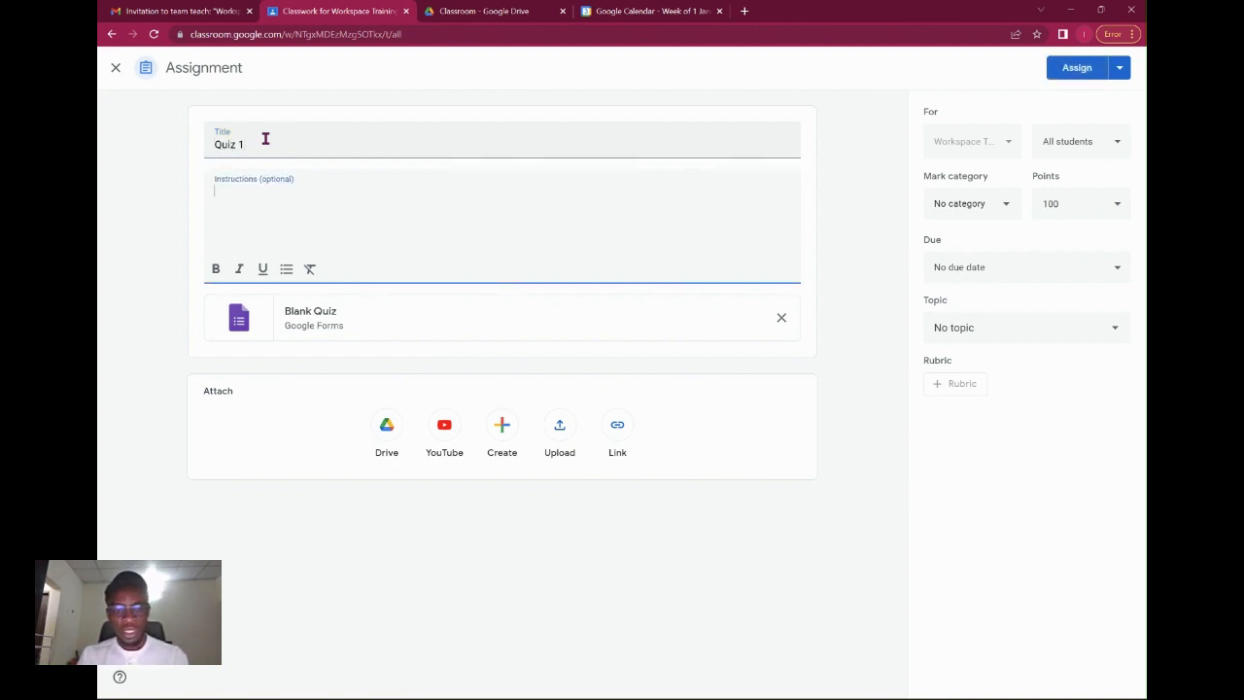
{"action": "type", "text": "This assignmen"}
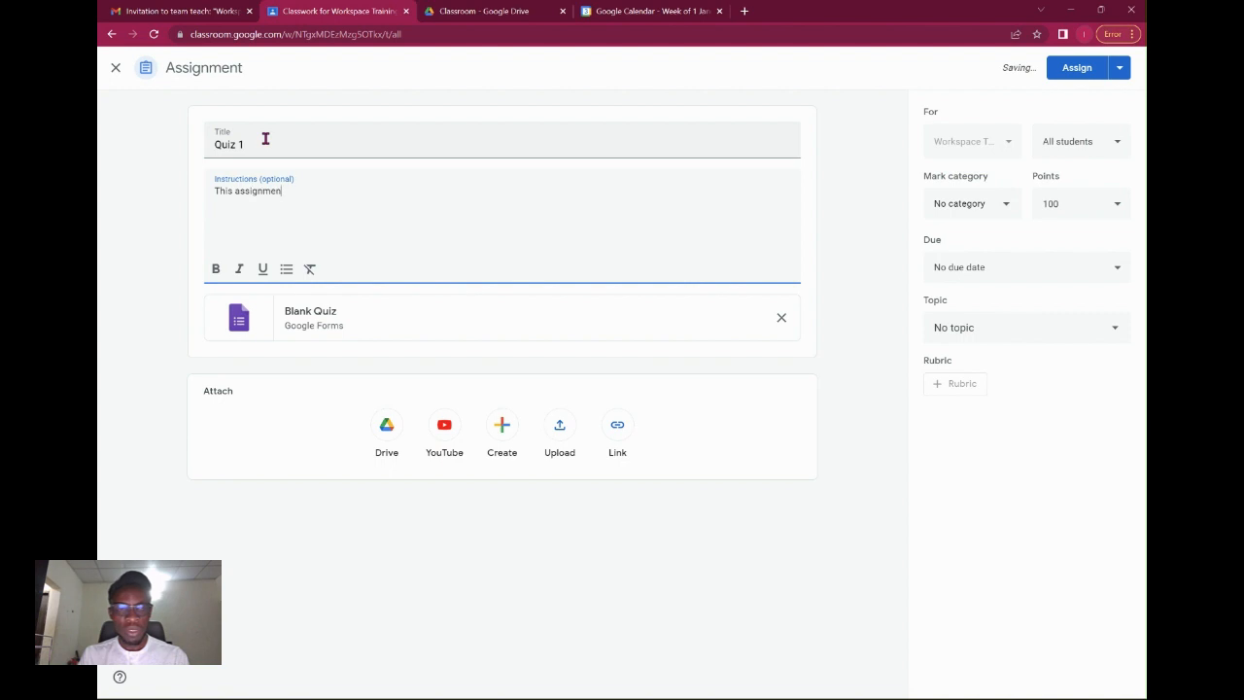
{"action": "type", "text": "t will"}
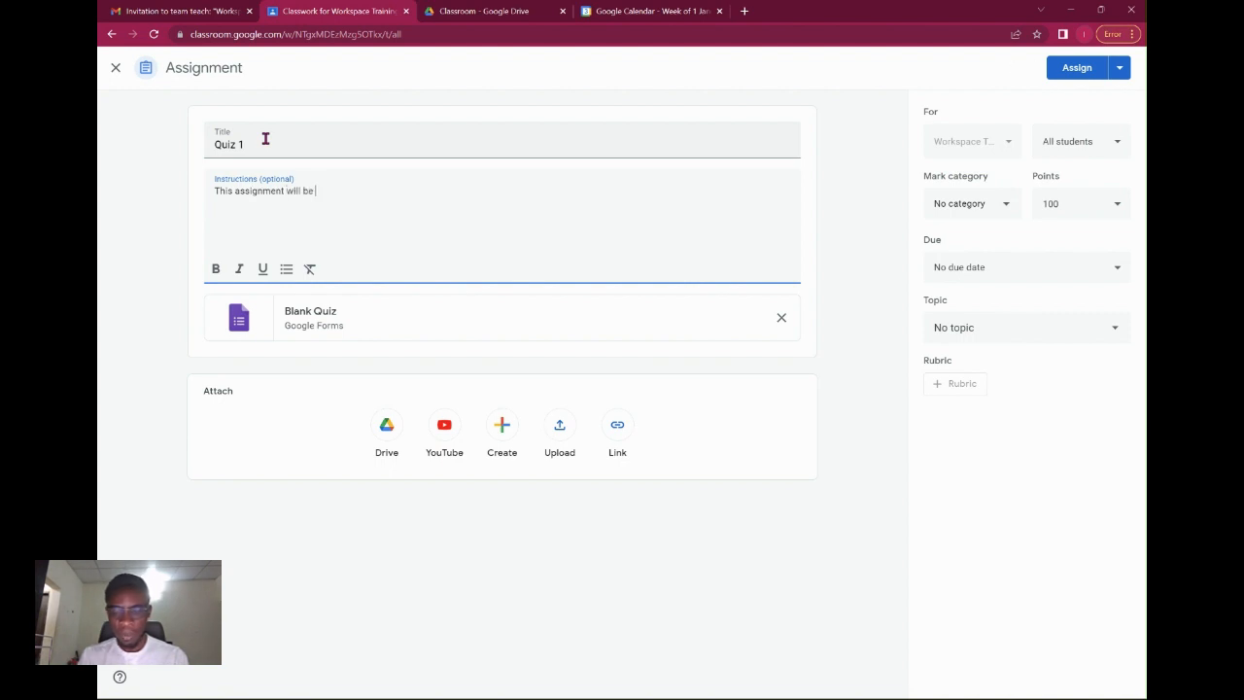
{"action": "type", "text": " be"}
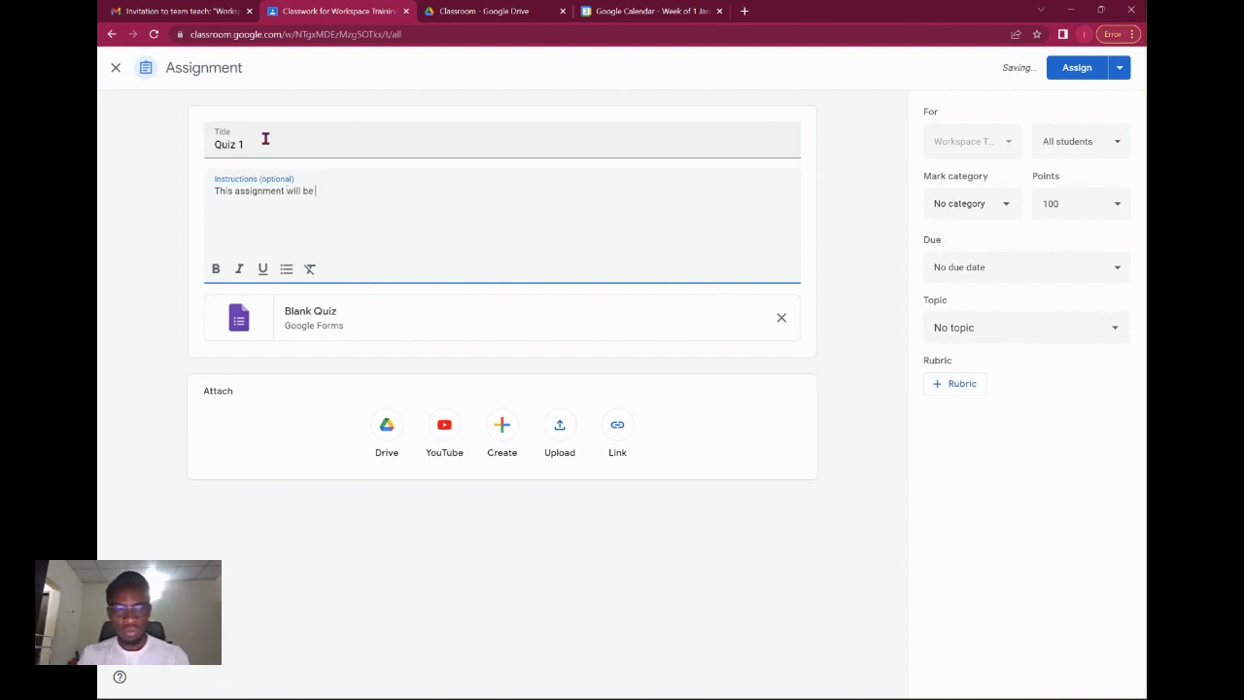
{"action": "key", "text": "BackSpace"}
{"action": "key", "text": "BackSpace"}
{"action": "key", "text": "BackSpace"}
{"action": "type", "text": "cepend on the Topic Settling up"}
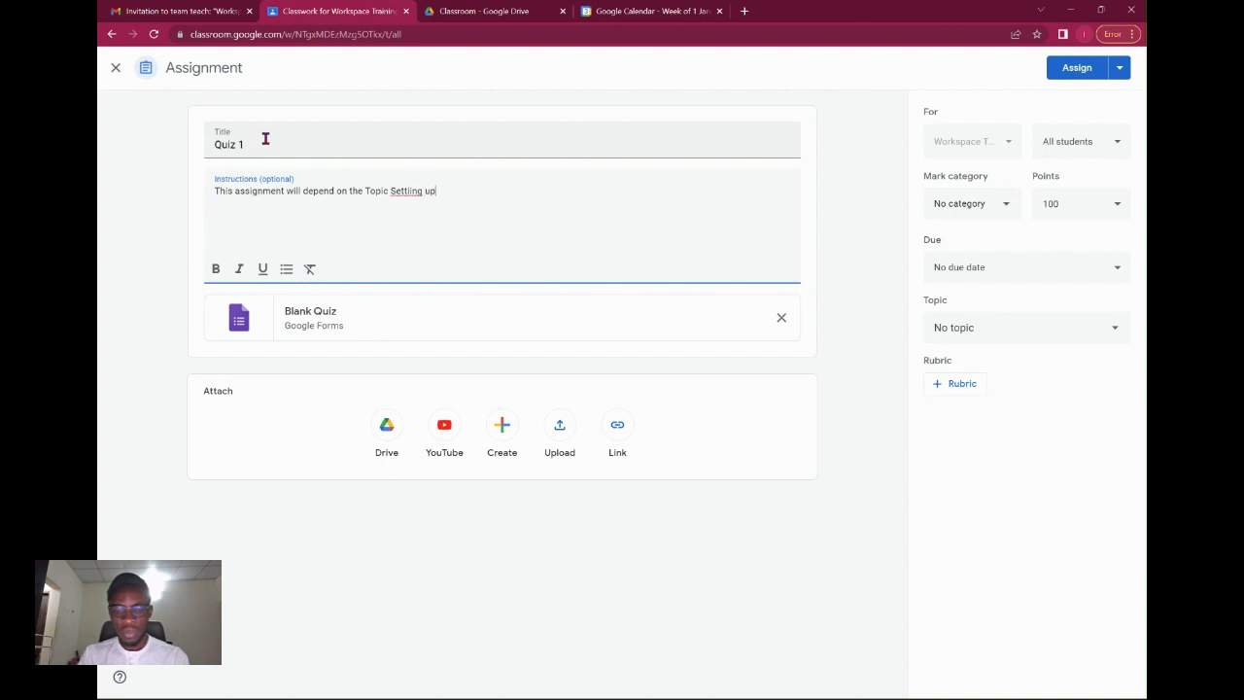
{"action": "type", "text": "a Classroom"}
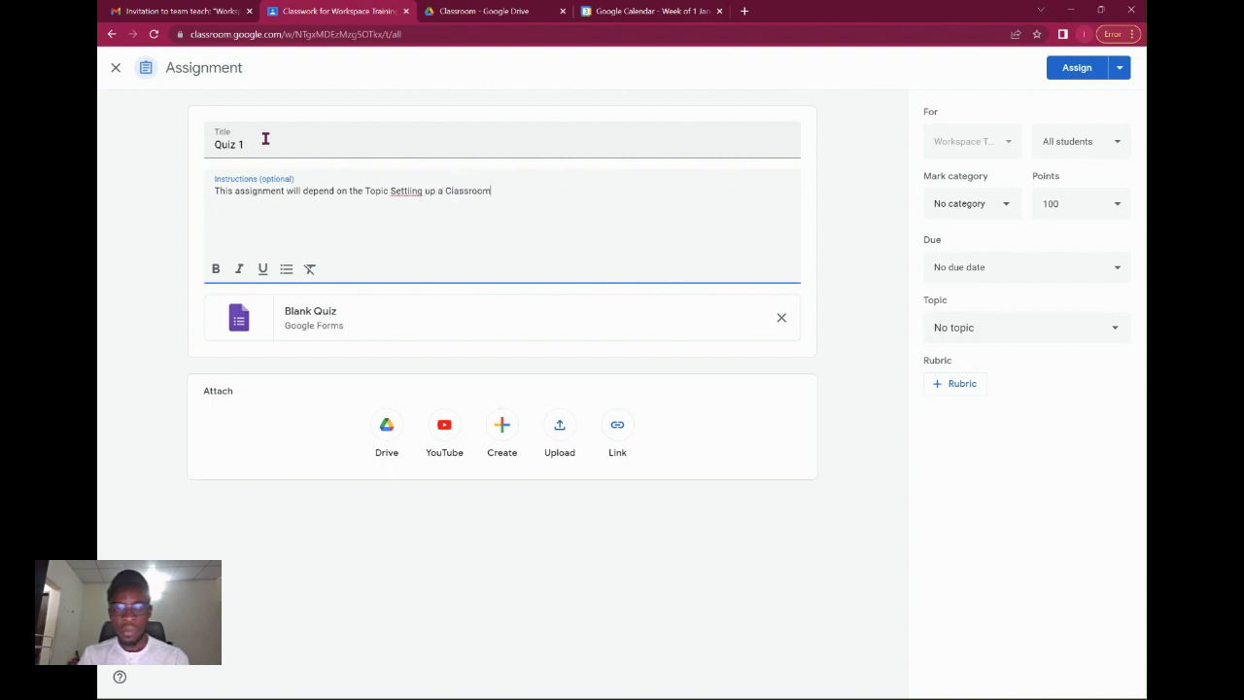
{"action": "right_click", "coordinate": [407, 190]}
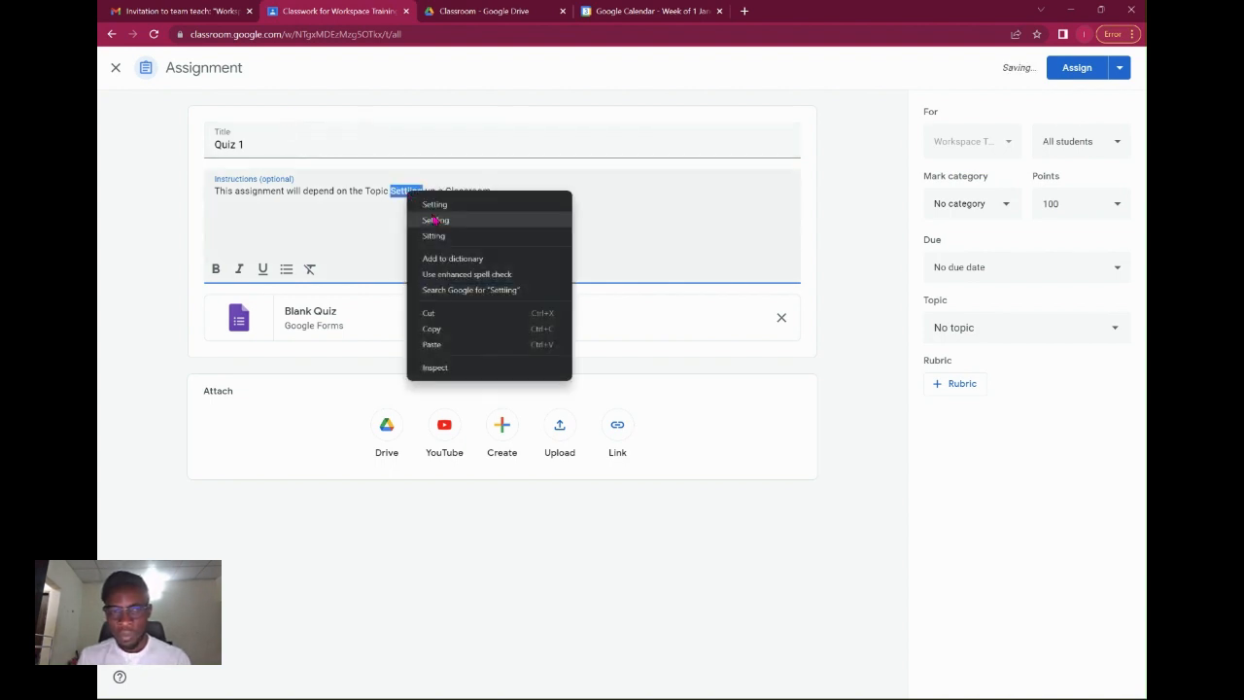
{"action": "left_click", "coordinate": [434, 204]}
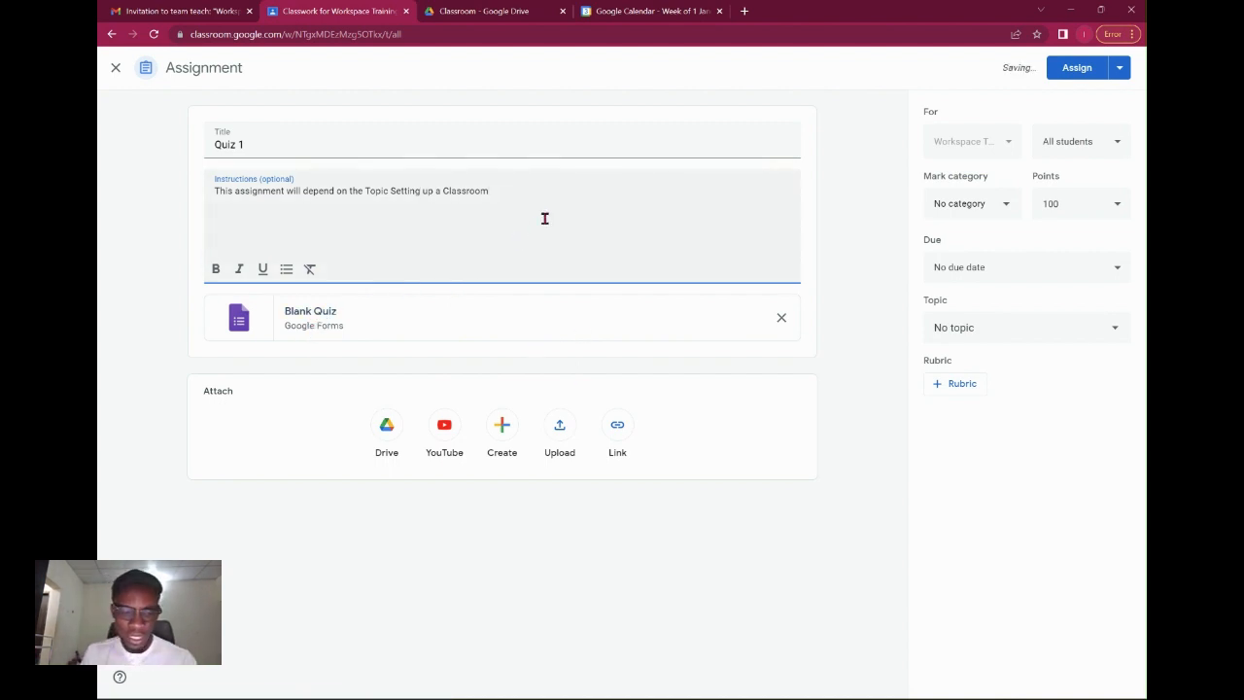
{"action": "type", "text": "!!!"}
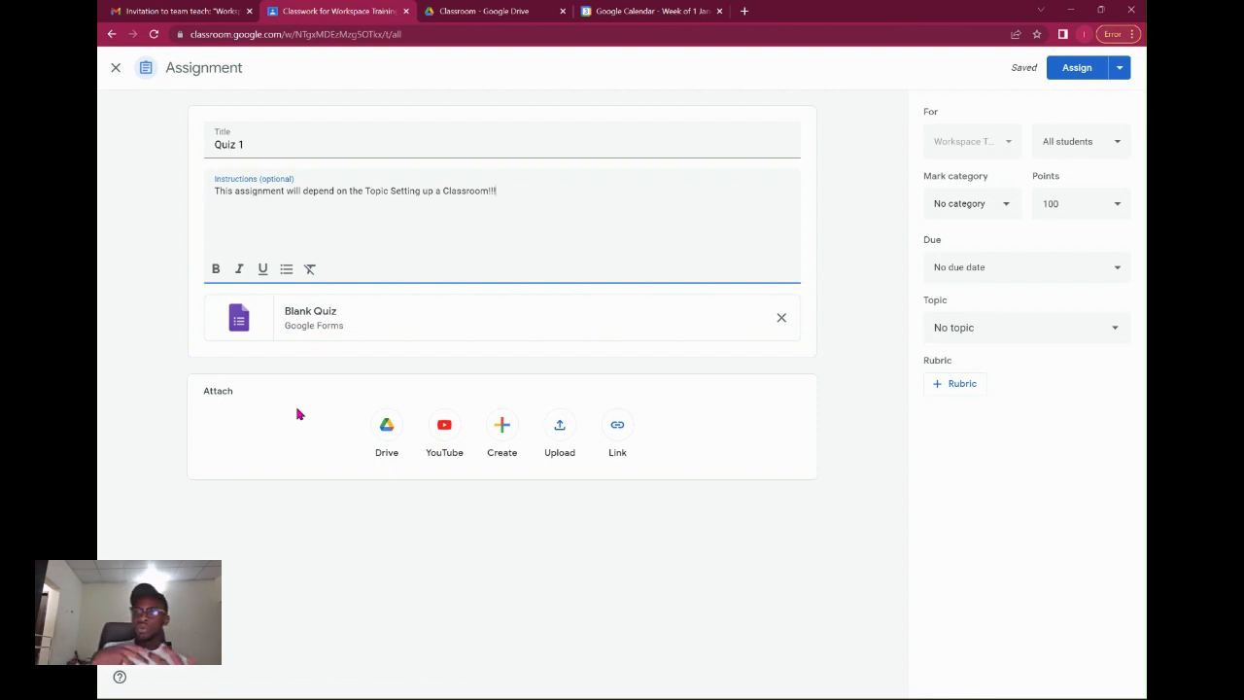
Open the attached Blank Quiz form in Google Forms.
{"action": "left_click", "coordinate": [312, 313]}
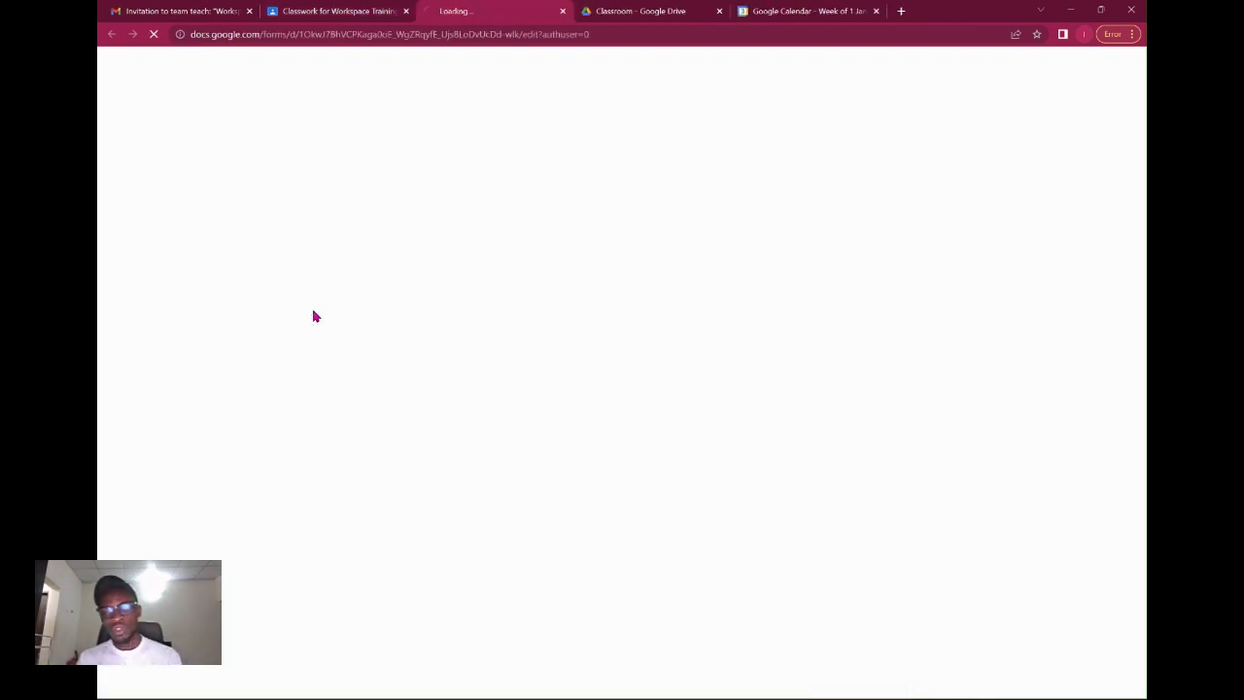
{"action": "left_click", "coordinate": [323, 9]}
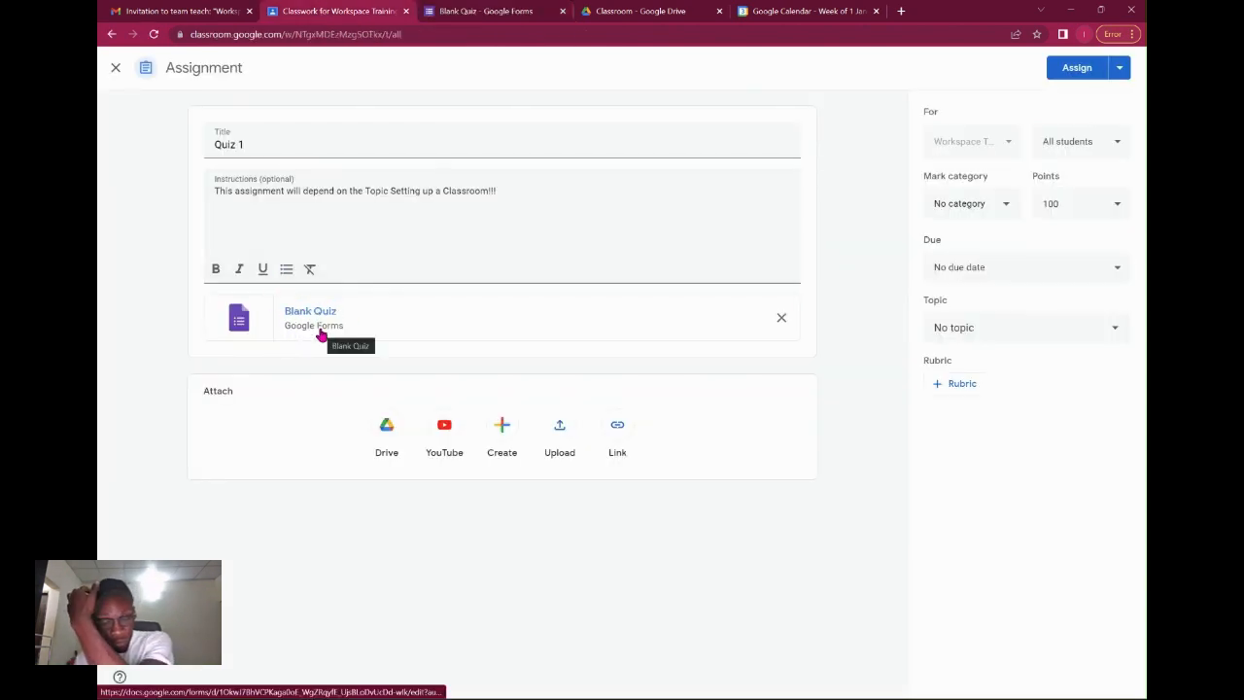
{"action": "left_click", "coordinate": [320, 331]}
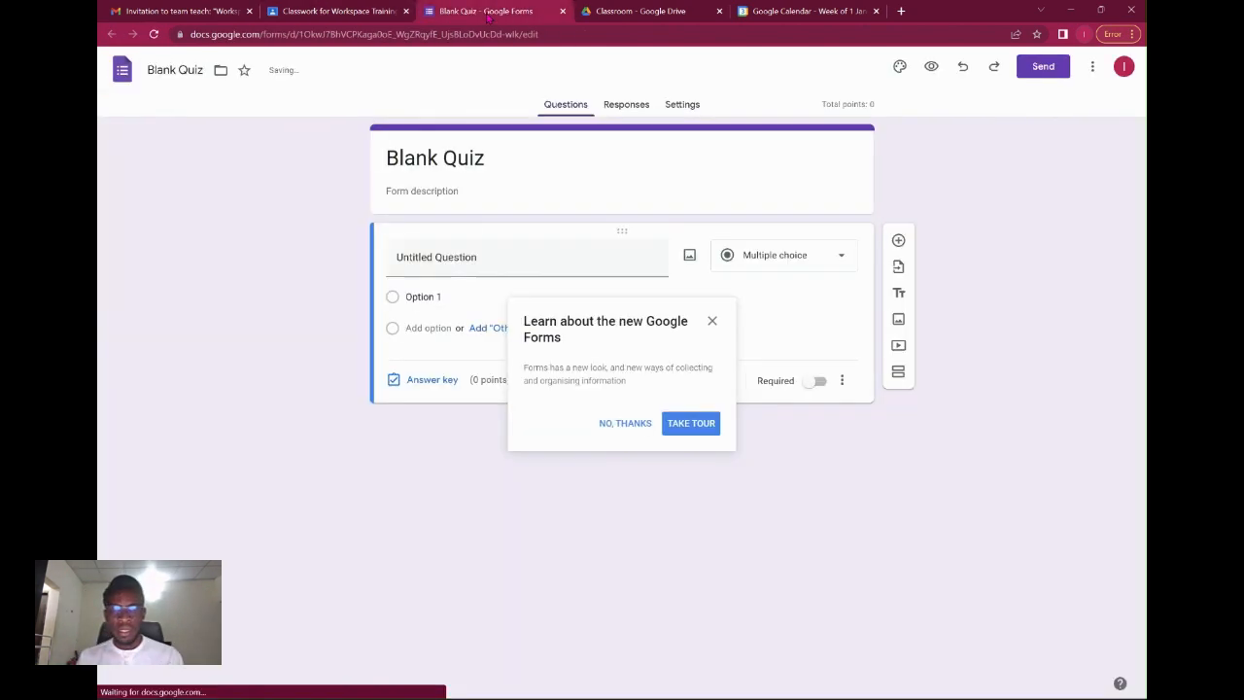
Dismiss the Forms tour popup and change the form title from Blank Quiz to Quiz 1.
{"action": "left_click", "coordinate": [713, 323]}
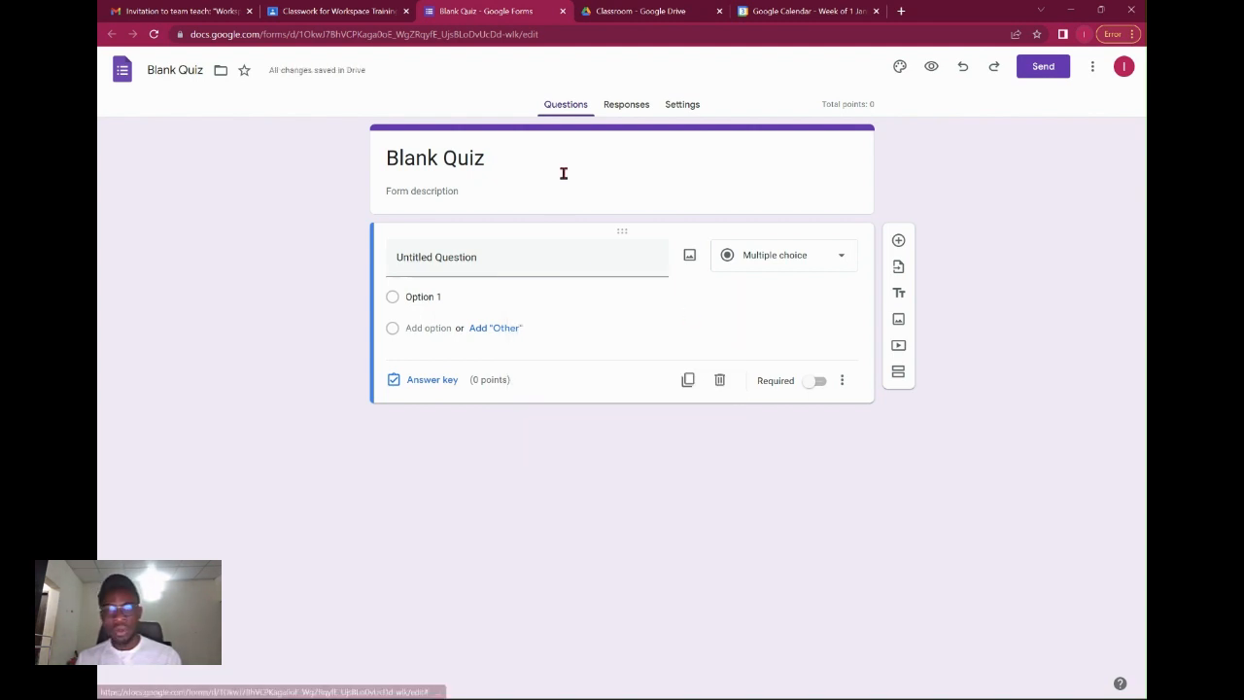
{"action": "left_click", "coordinate": [489, 158]}
{"action": "double_click", "coordinate": [424, 158]}
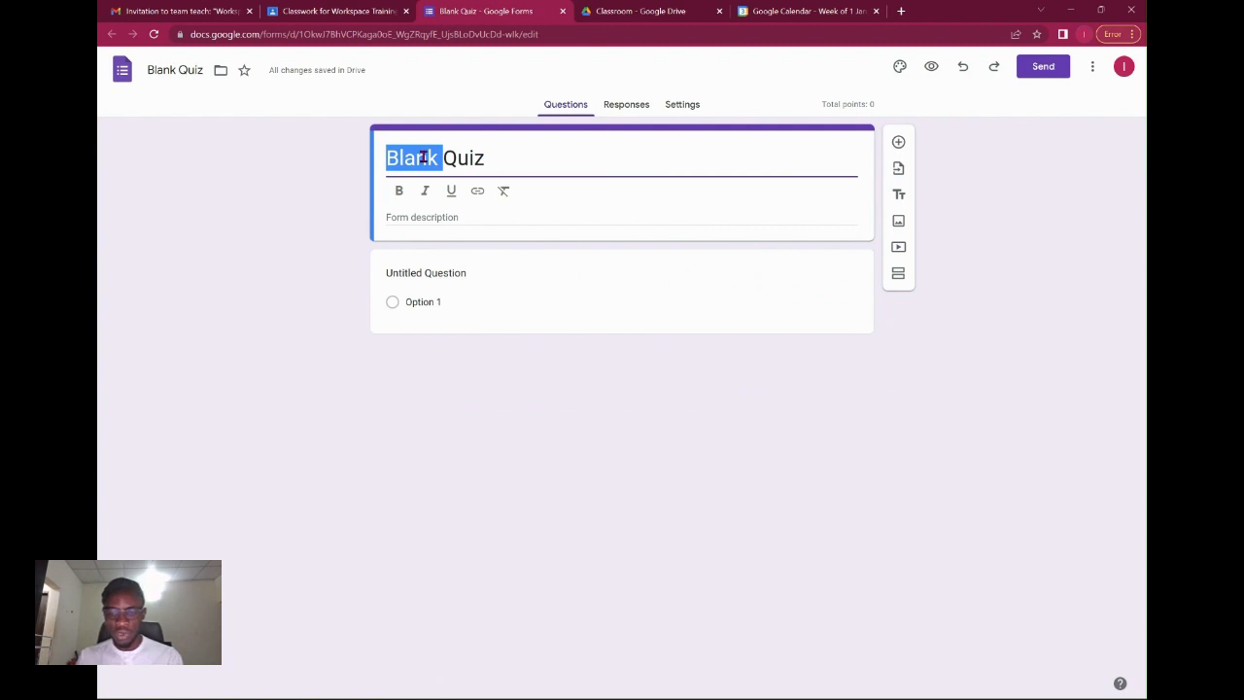
{"action": "key", "text": "BackSpace"}
{"action": "left_click", "coordinate": [480, 156]}
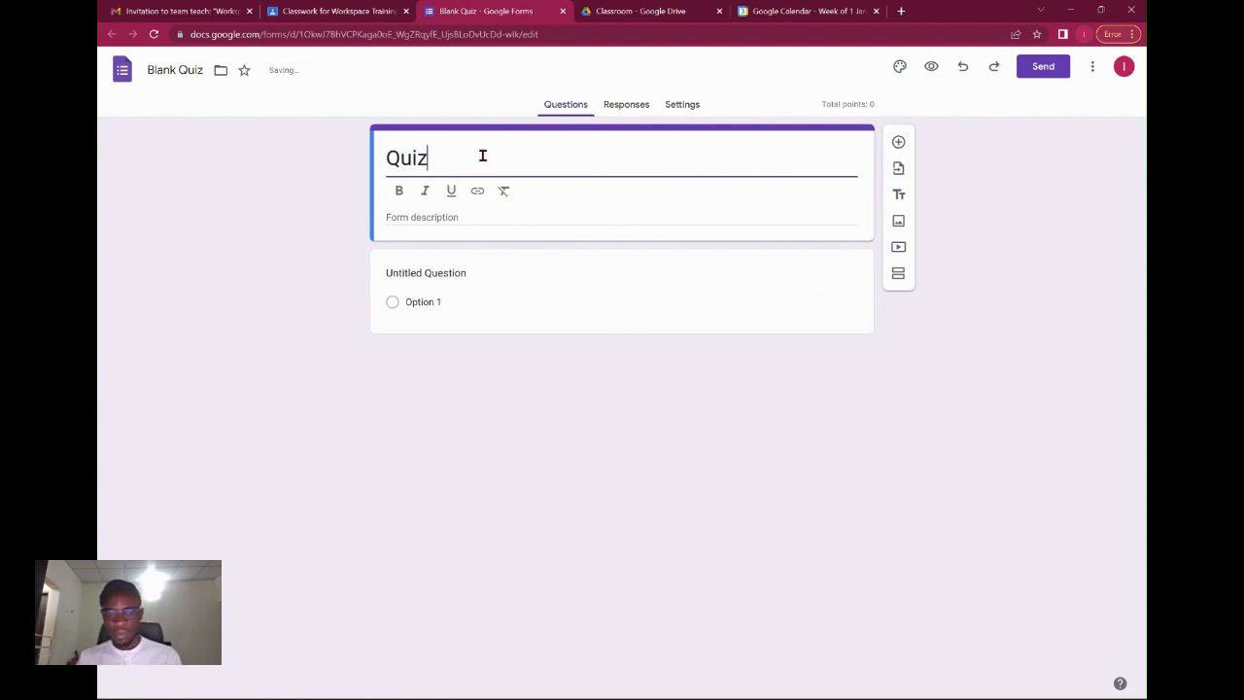
{"action": "type", "text": "1"}
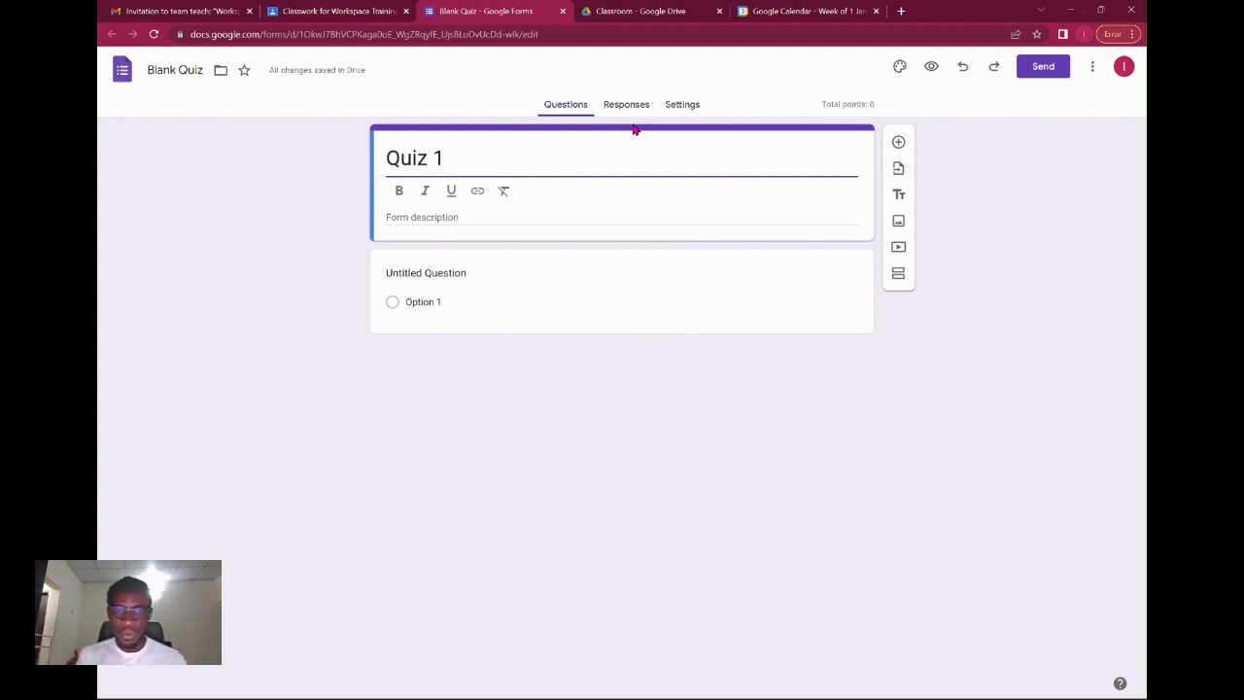
In quiz settings, let respondents see missed questions, correct answers and point values.
{"action": "left_click", "coordinate": [647, 111]}
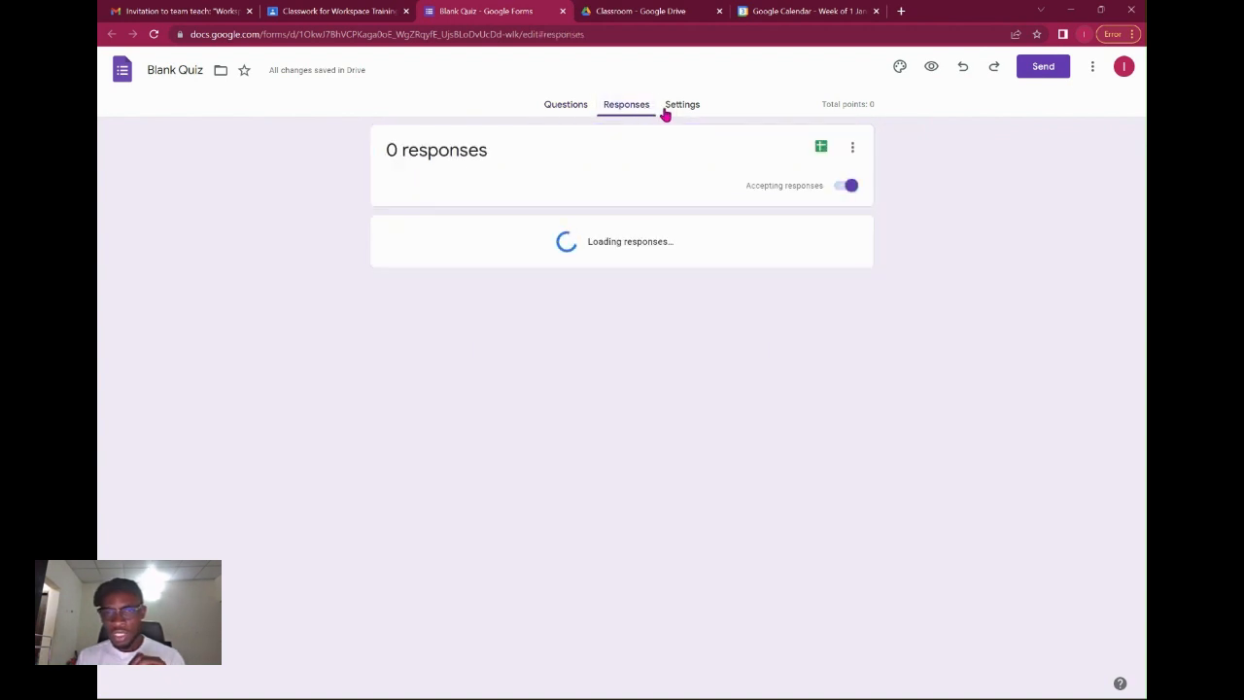
{"action": "left_click", "coordinate": [680, 110]}
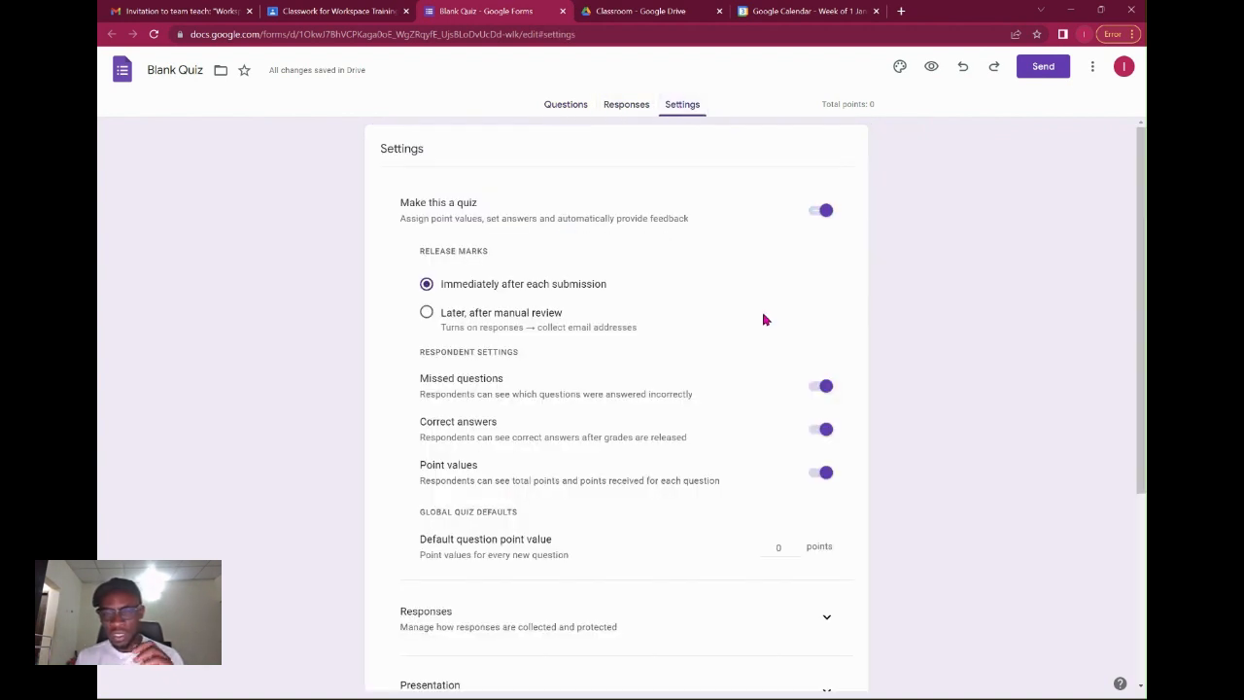
{"action": "scroll", "coordinate": [814, 412], "scroll_direction": "down", "scroll_amount": 2}
{"action": "scroll", "coordinate": [814, 416], "scroll_direction": "up", "scroll_amount": 2}
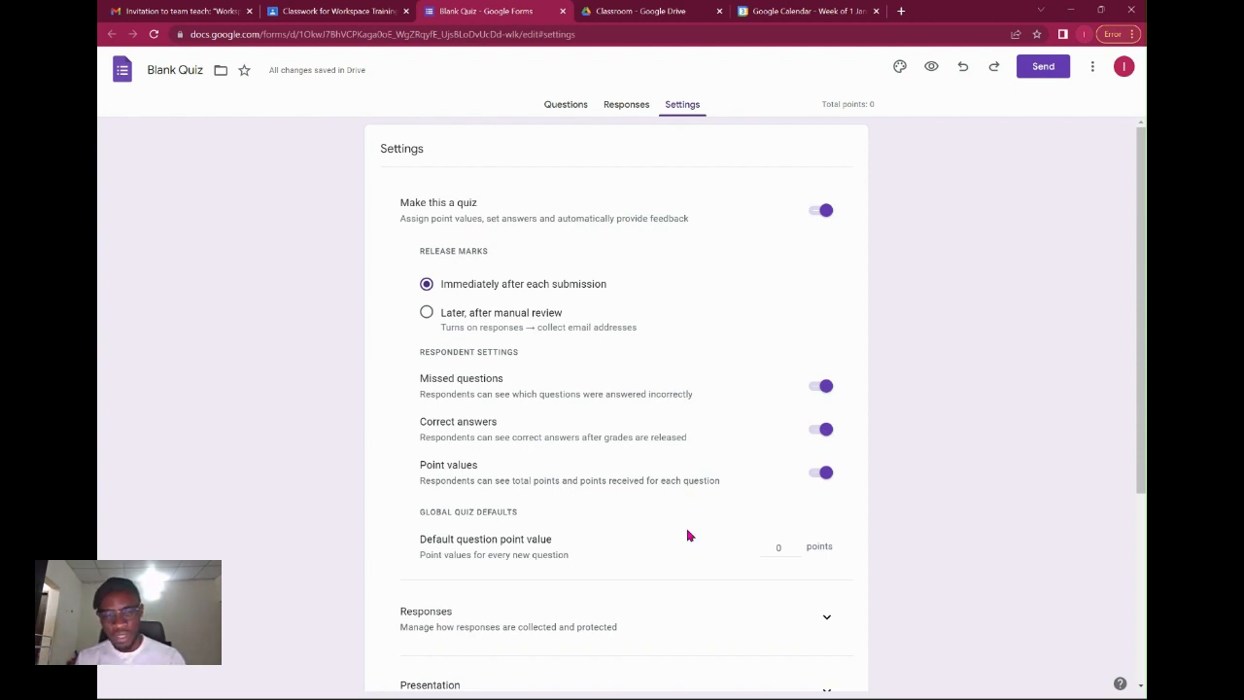
{"action": "scroll", "coordinate": [687, 536], "scroll_direction": "down", "scroll_amount": 1}
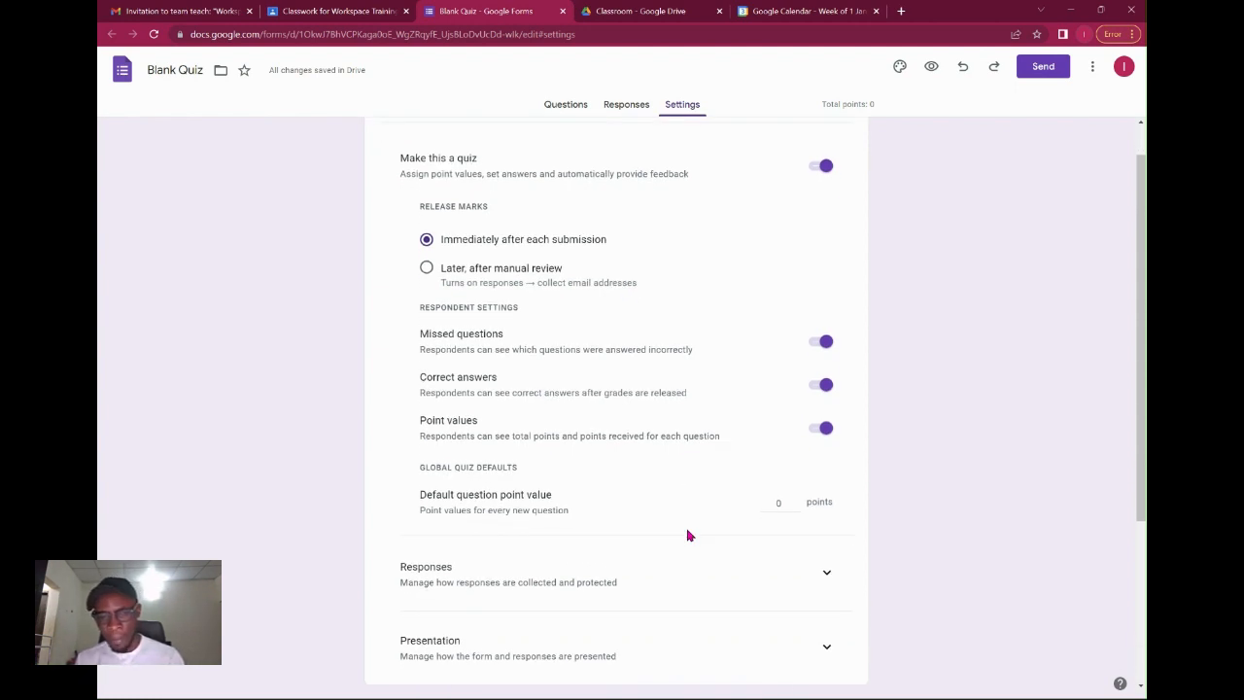
{"action": "scroll", "coordinate": [678, 521], "scroll_direction": "up", "scroll_amount": 1}
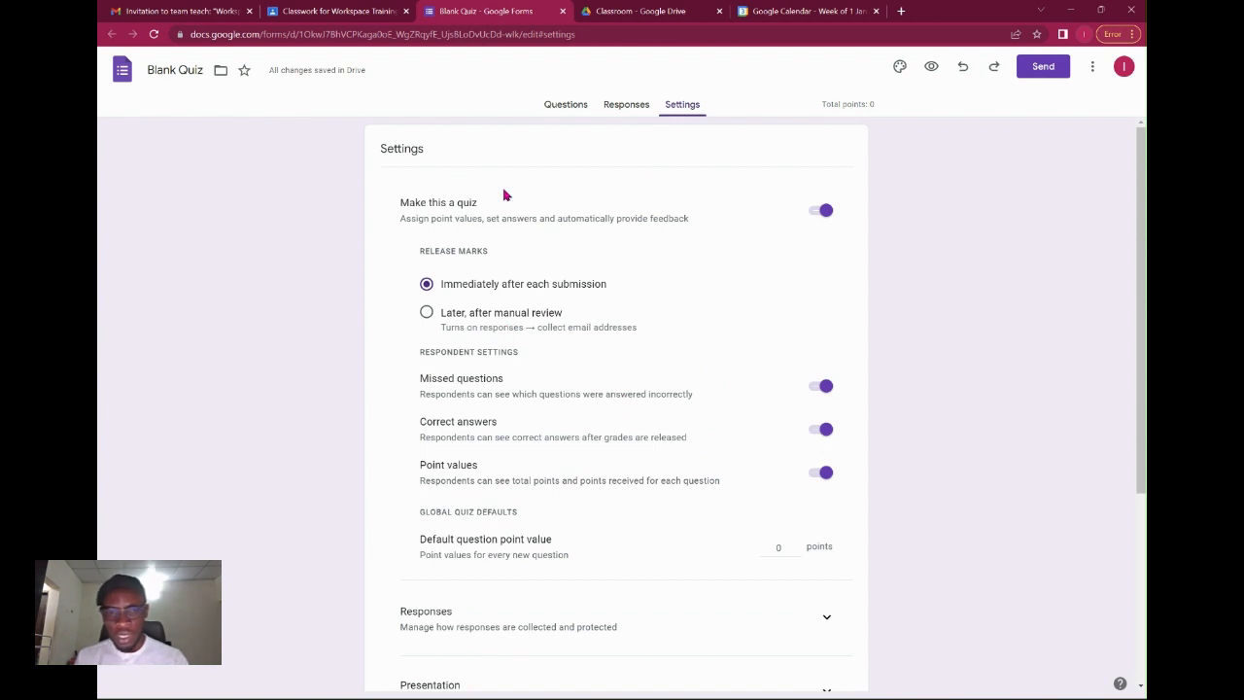
{"action": "key", "text": "ctrl+plus"}
{"action": "key", "text": "ctrl+plus"}
{"action": "key", "text": "ctrl+plus"}
{"action": "scroll", "coordinate": [547, 306], "scroll_direction": "down", "scroll_amount": 1}
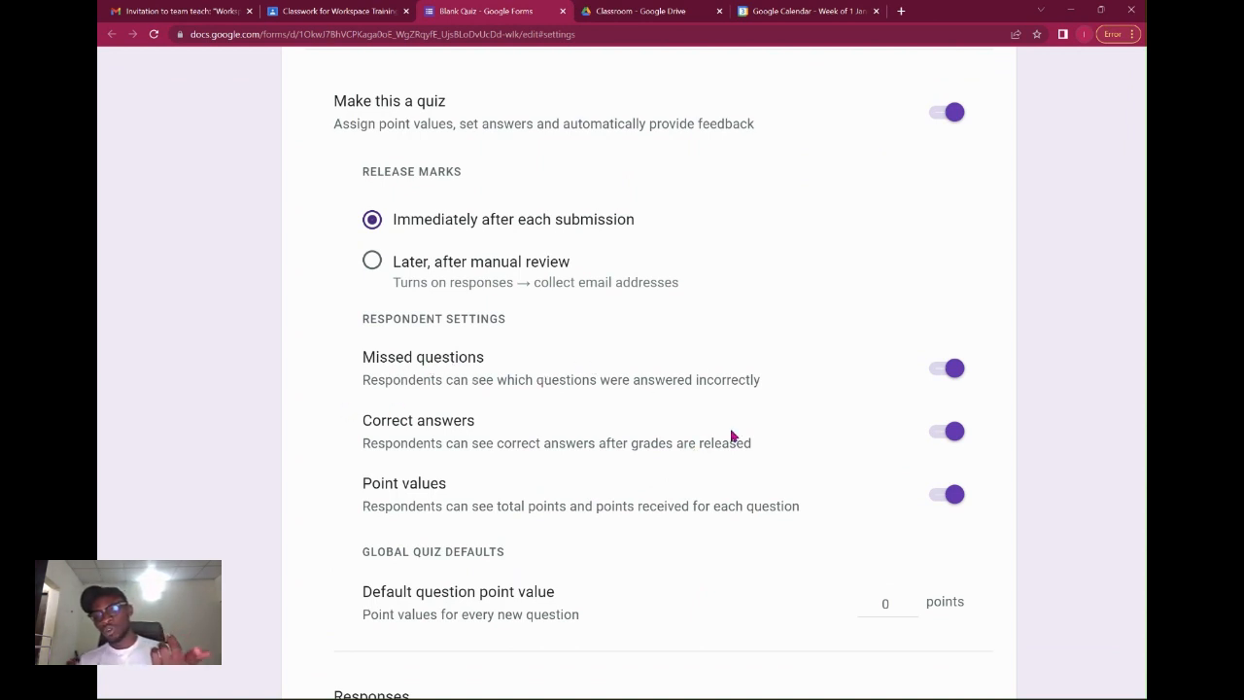
{"action": "left_click", "coordinate": [952, 372]}
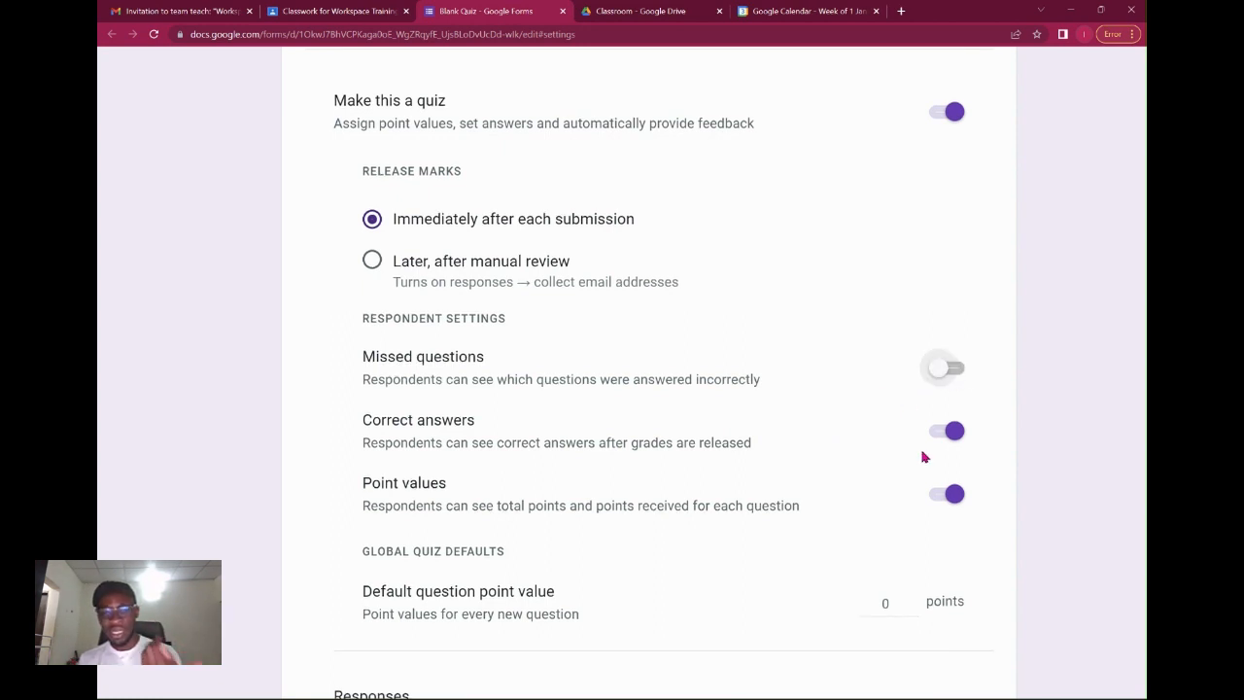
{"action": "left_click", "coordinate": [951, 435]}
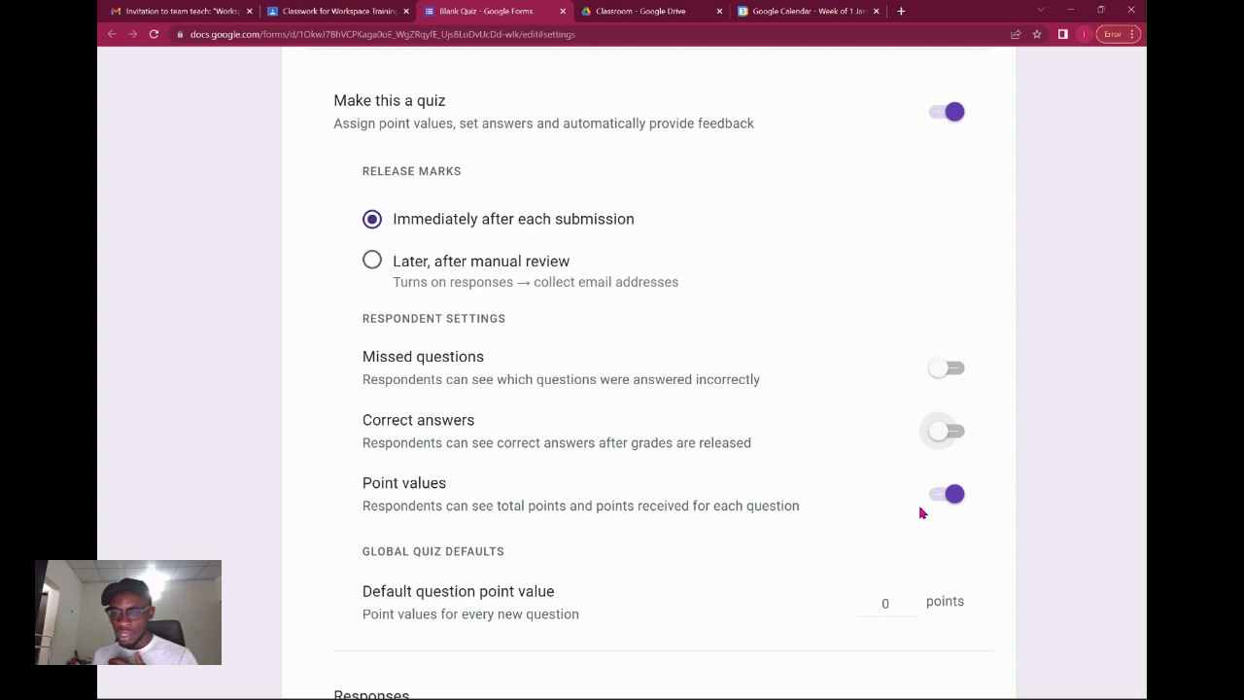
{"action": "left_click", "coordinate": [943, 498]}
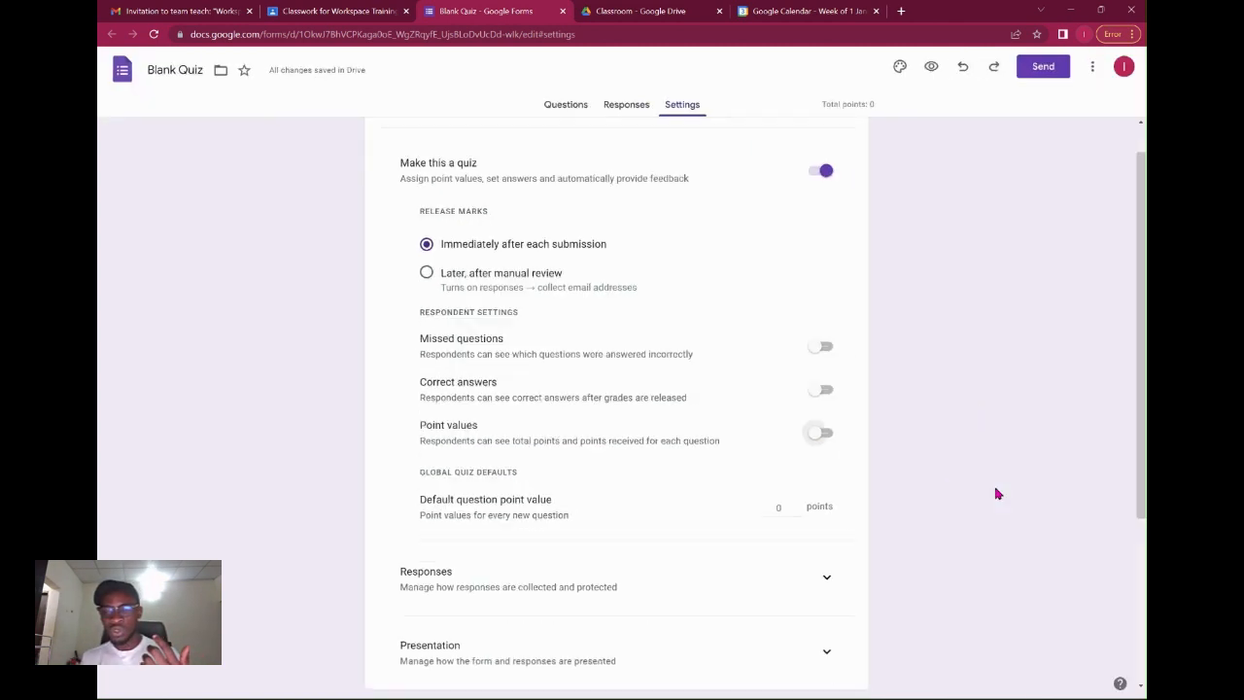
{"action": "left_click", "coordinate": [820, 393]}
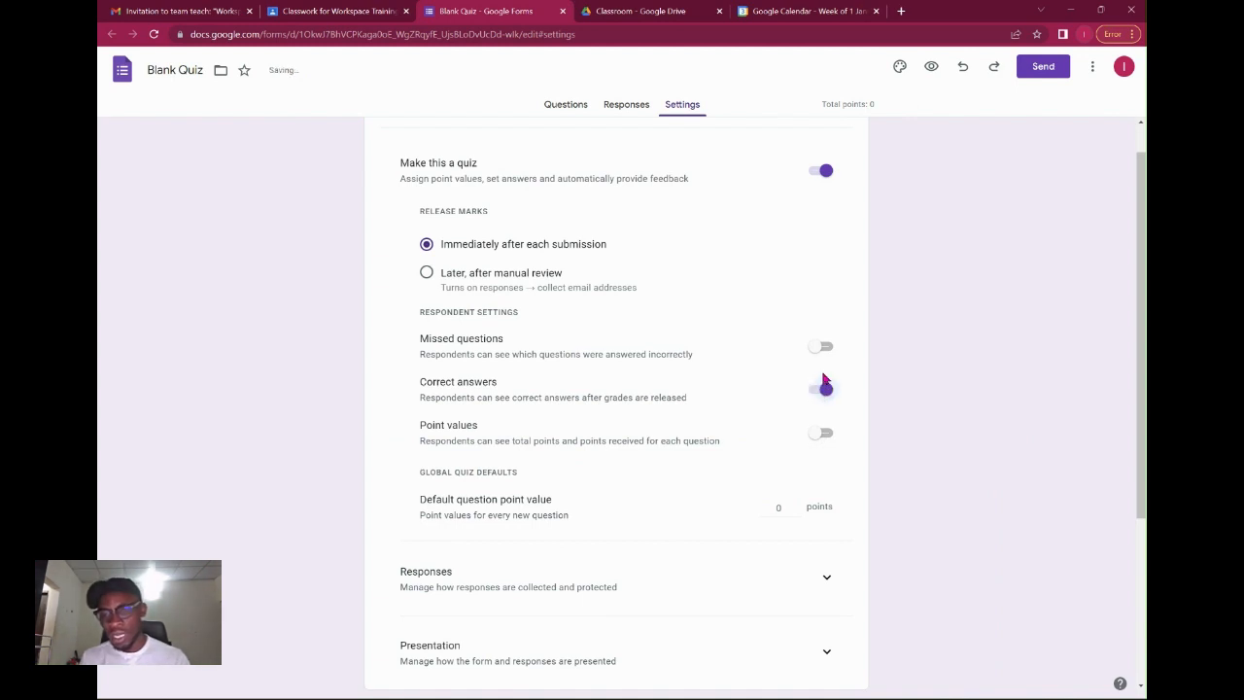
{"action": "left_click", "coordinate": [822, 350]}
{"action": "left_click", "coordinate": [820, 438]}
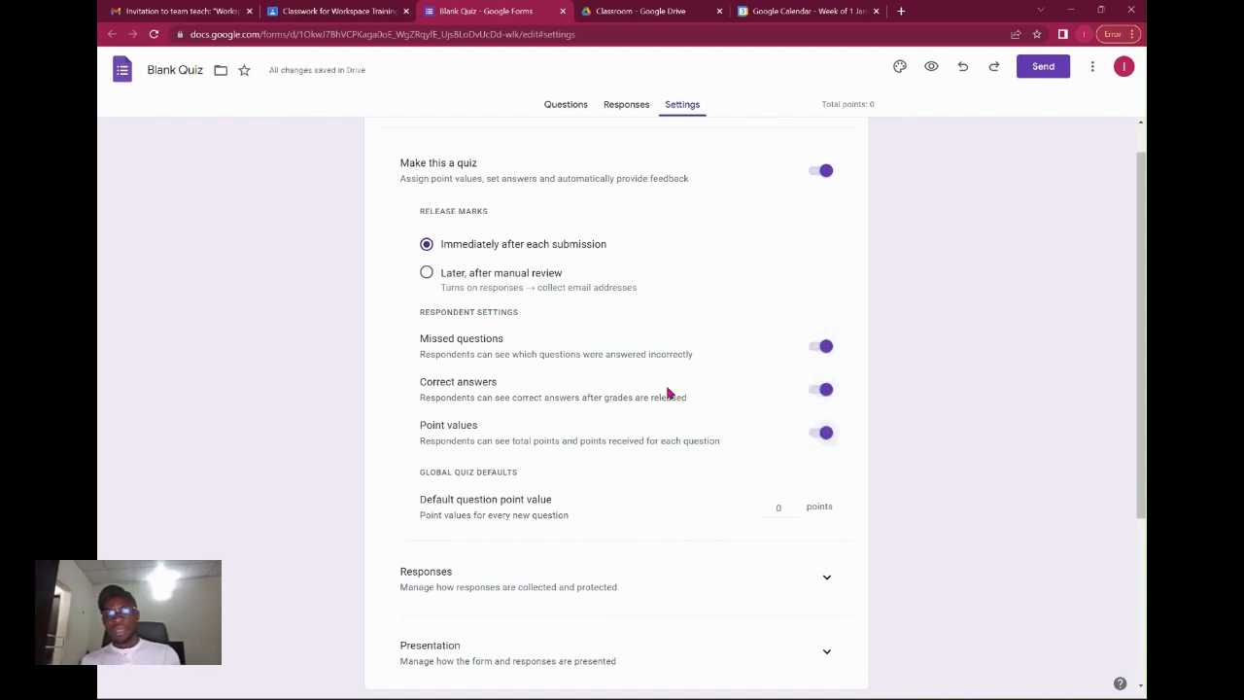
Set marks to release immediately after each submission instead of after manual review.
{"action": "left_click", "coordinate": [476, 277]}
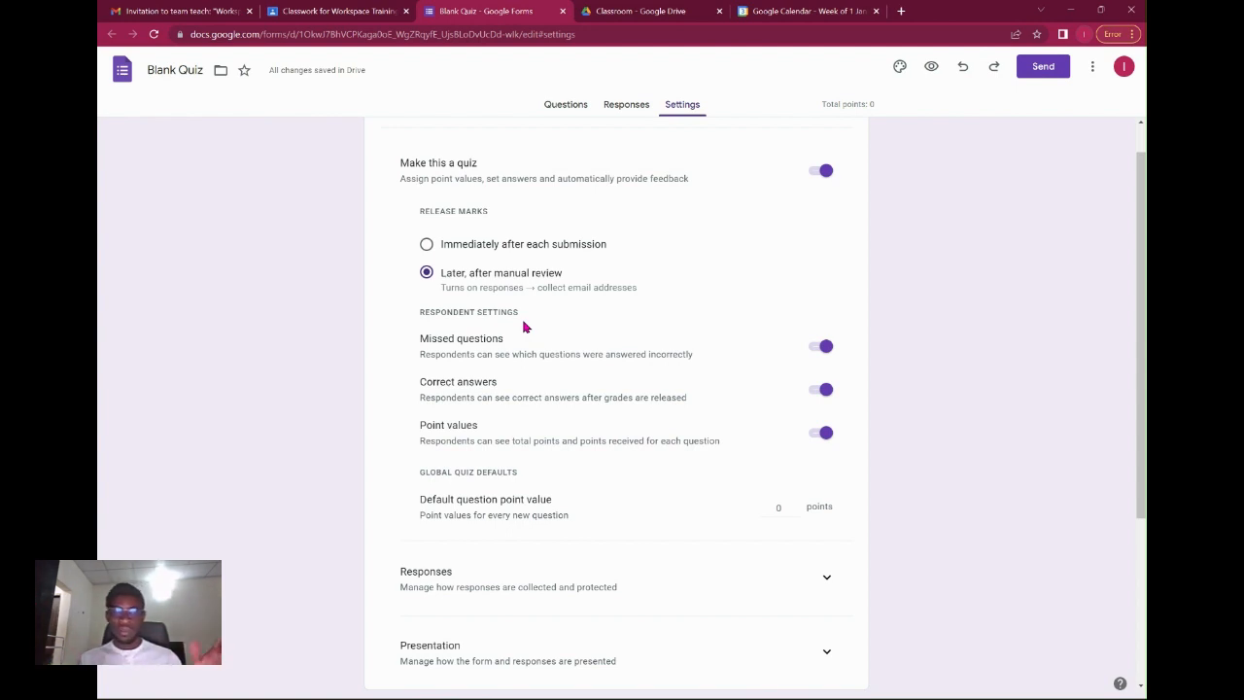
{"action": "left_click", "coordinate": [487, 248]}
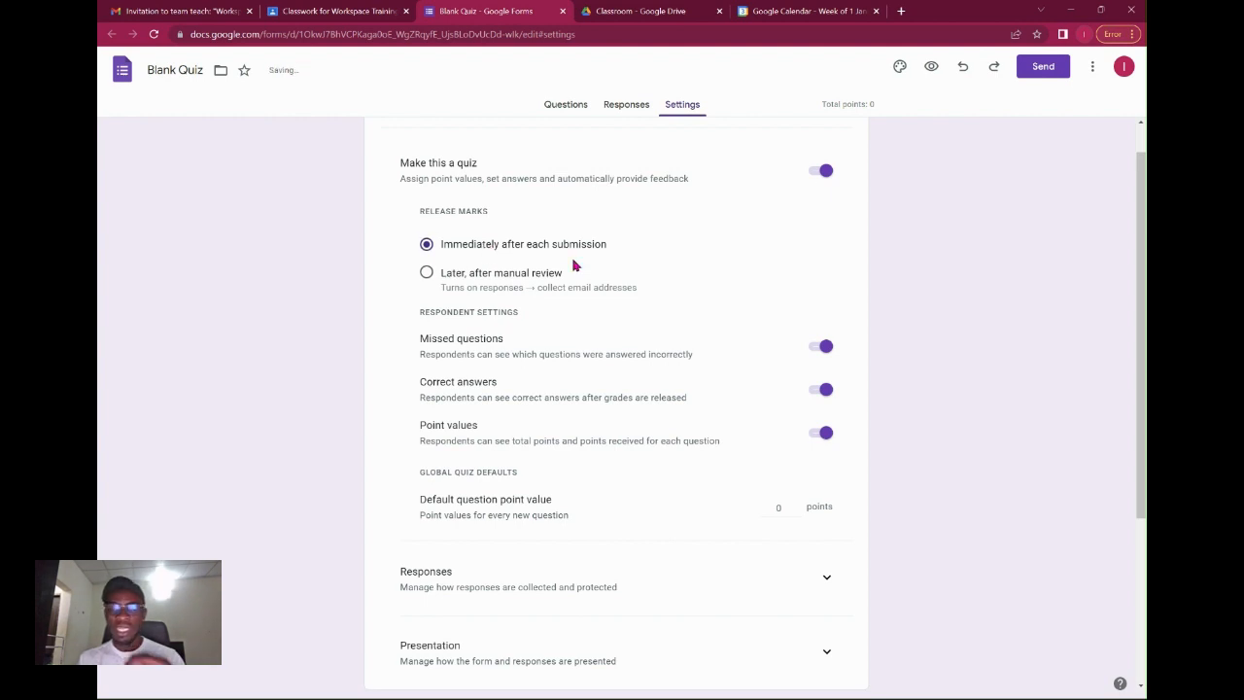
{"action": "scroll", "coordinate": [930, 353], "scroll_direction": "down", "scroll_amount": 1}
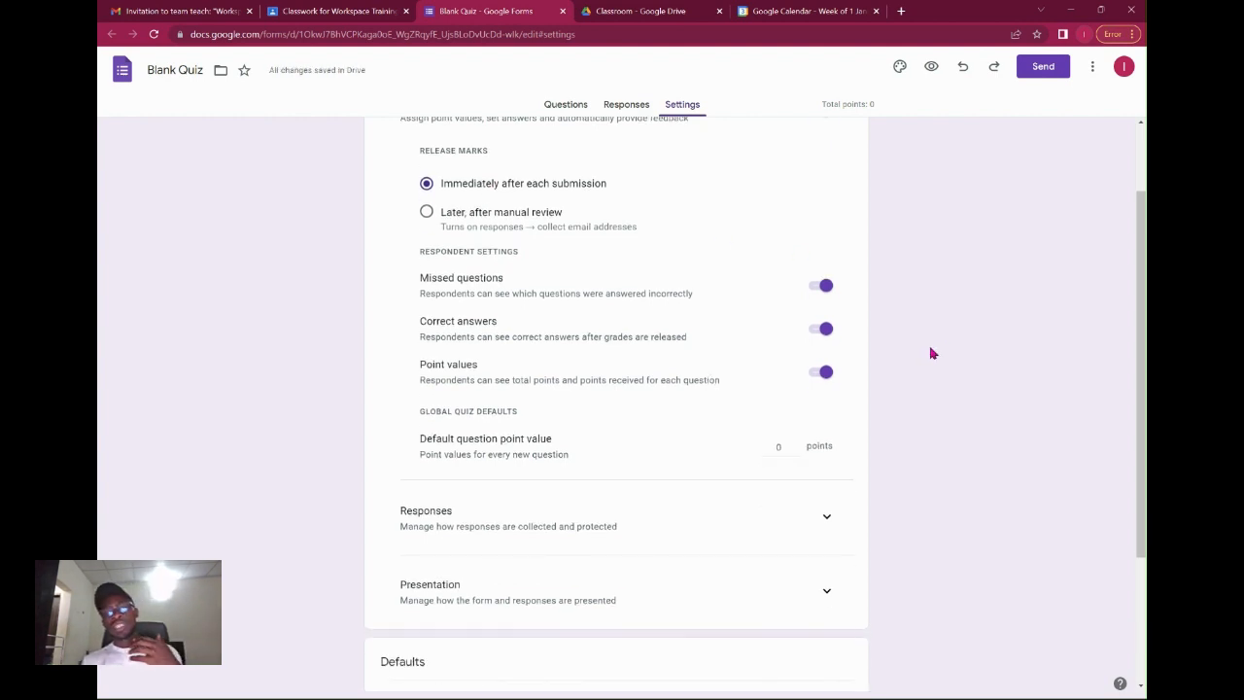
{"action": "scroll", "coordinate": [930, 353], "scroll_direction": "down", "scroll_amount": 1}
{"action": "scroll", "coordinate": [883, 451], "scroll_direction": "up", "scroll_amount": 2}
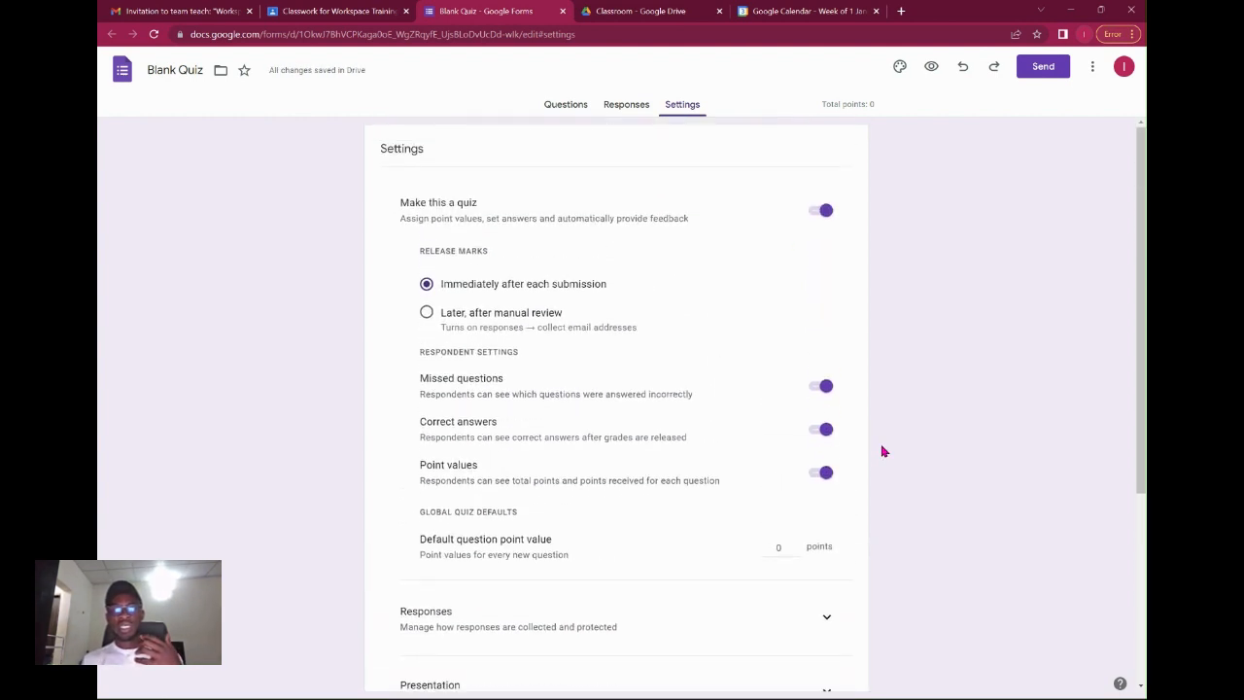
{"action": "scroll", "coordinate": [882, 451], "scroll_direction": "down", "scroll_amount": 1}
{"action": "scroll", "coordinate": [882, 451], "scroll_direction": "up", "scroll_amount": 1}
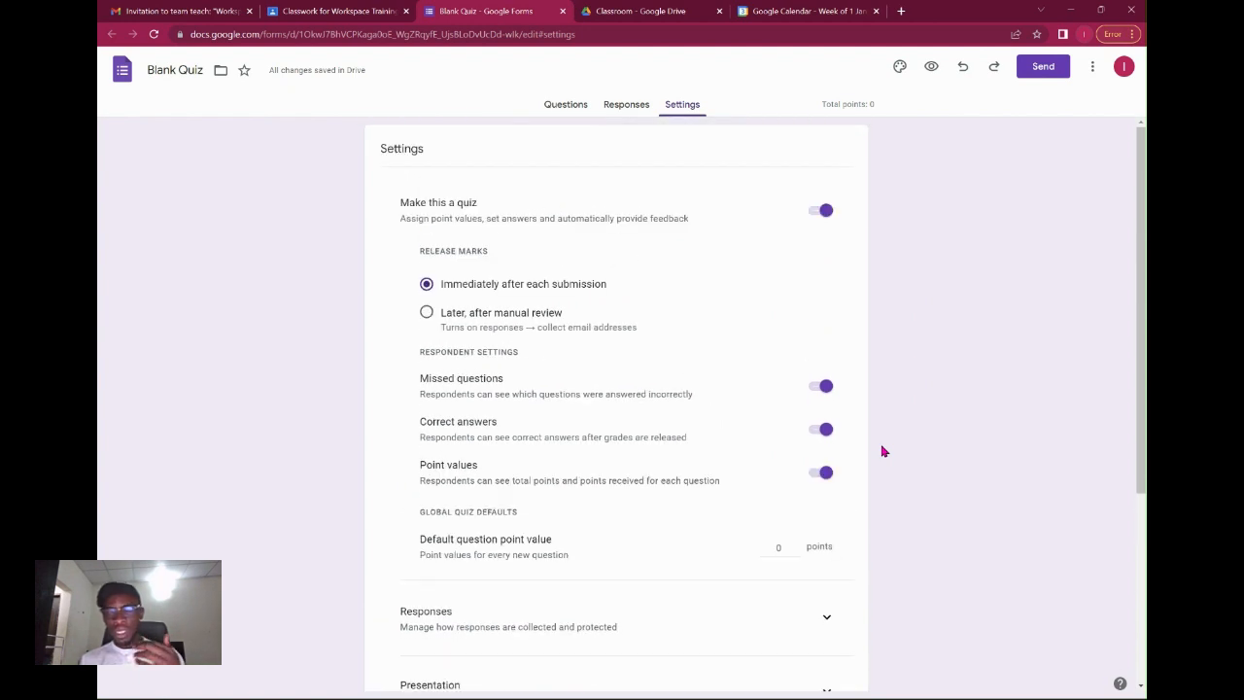
{"action": "scroll", "coordinate": [767, 406], "scroll_direction": "down", "scroll_amount": 1}
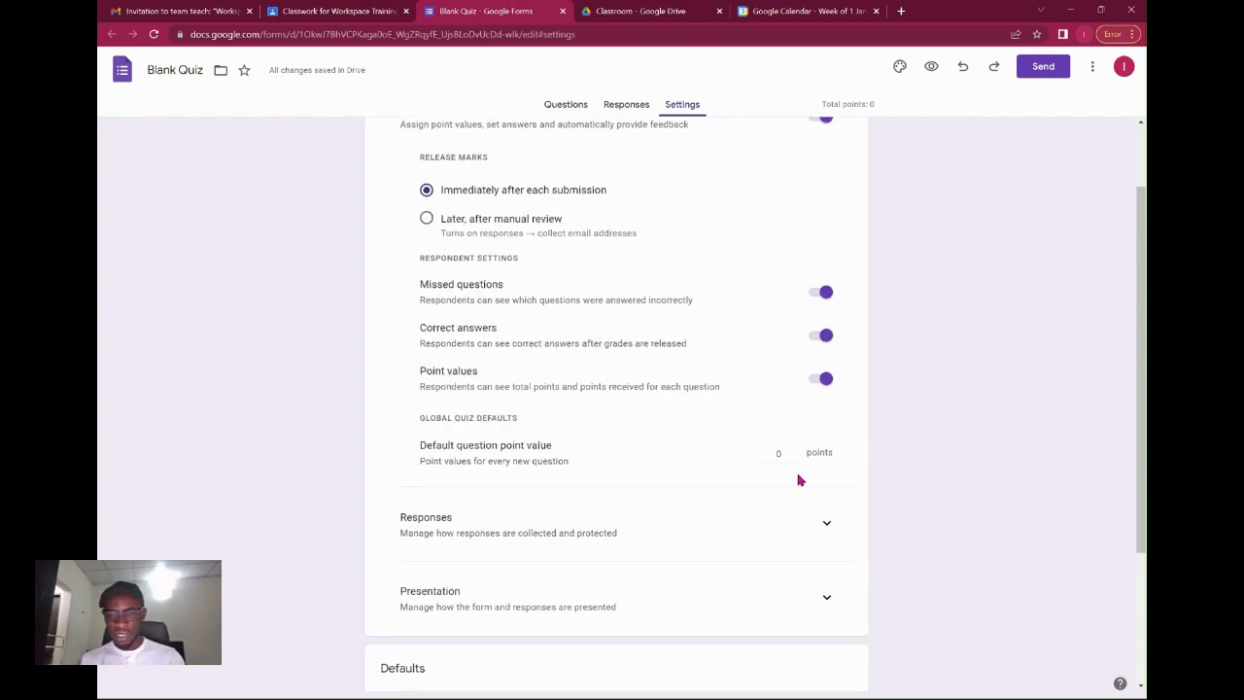
{"action": "left_click", "coordinate": [842, 539]}
Turn on 'Limit to 1 response' and go back to the quiz questions.
{"action": "scroll", "coordinate": [836, 535], "scroll_direction": "down", "scroll_amount": 3}
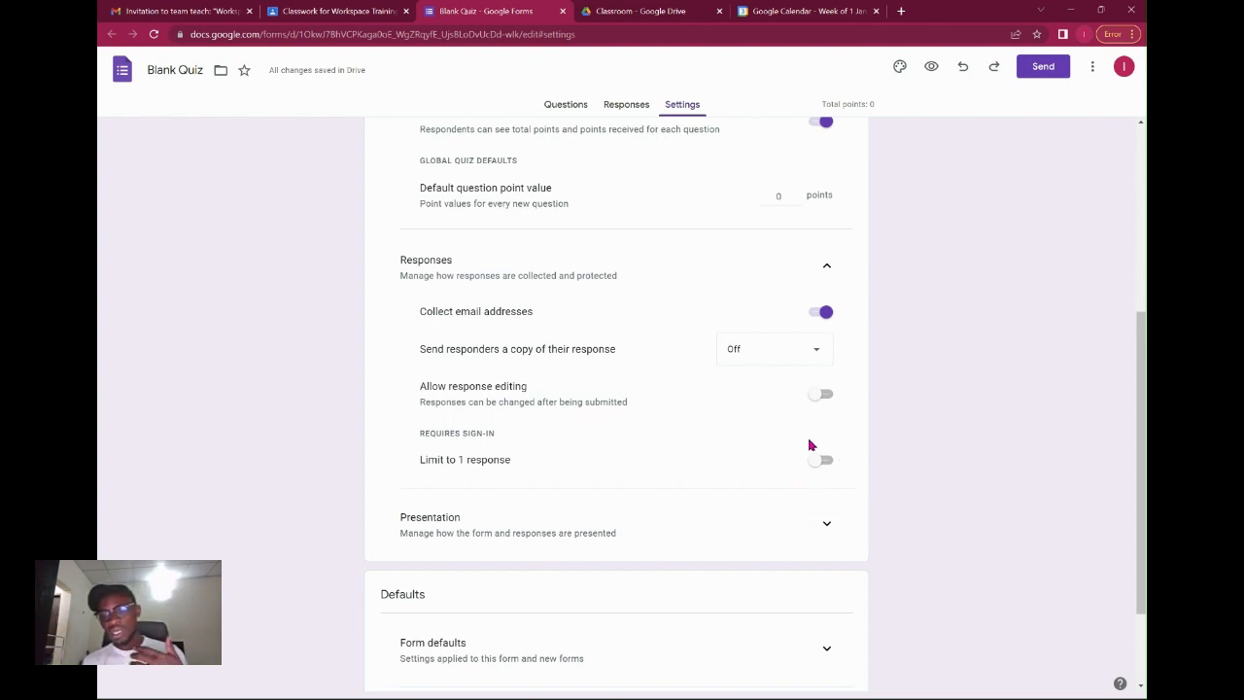
{"action": "left_click", "coordinate": [818, 463]}
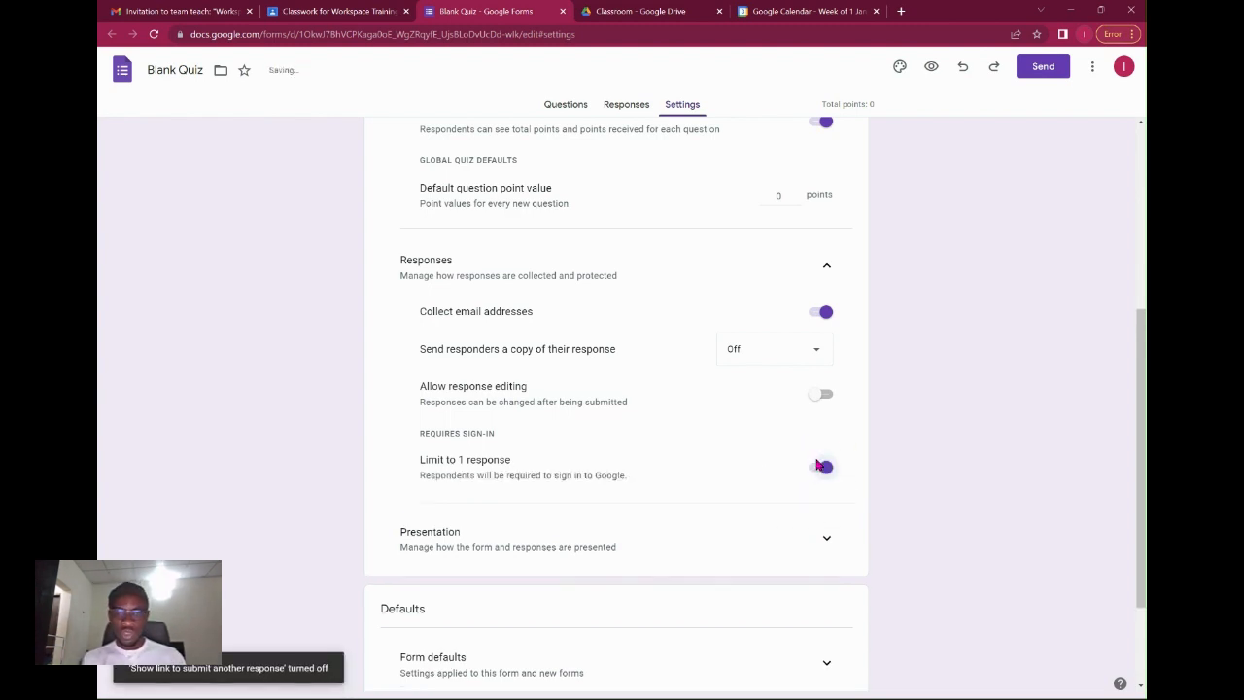
{"action": "scroll", "coordinate": [806, 386], "scroll_direction": "up", "scroll_amount": 5}
{"action": "left_click", "coordinate": [578, 105]}
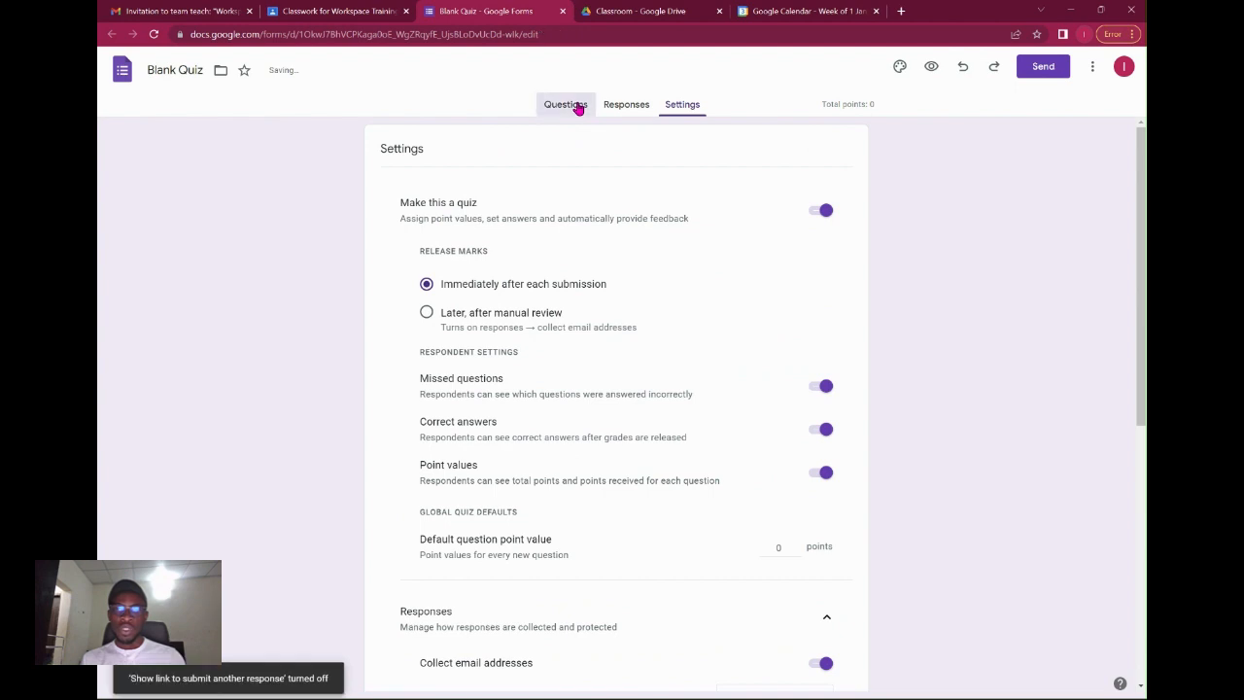
Title the first question 'Does google Workspace have a classroom'.
{"action": "left_click", "coordinate": [507, 347]}
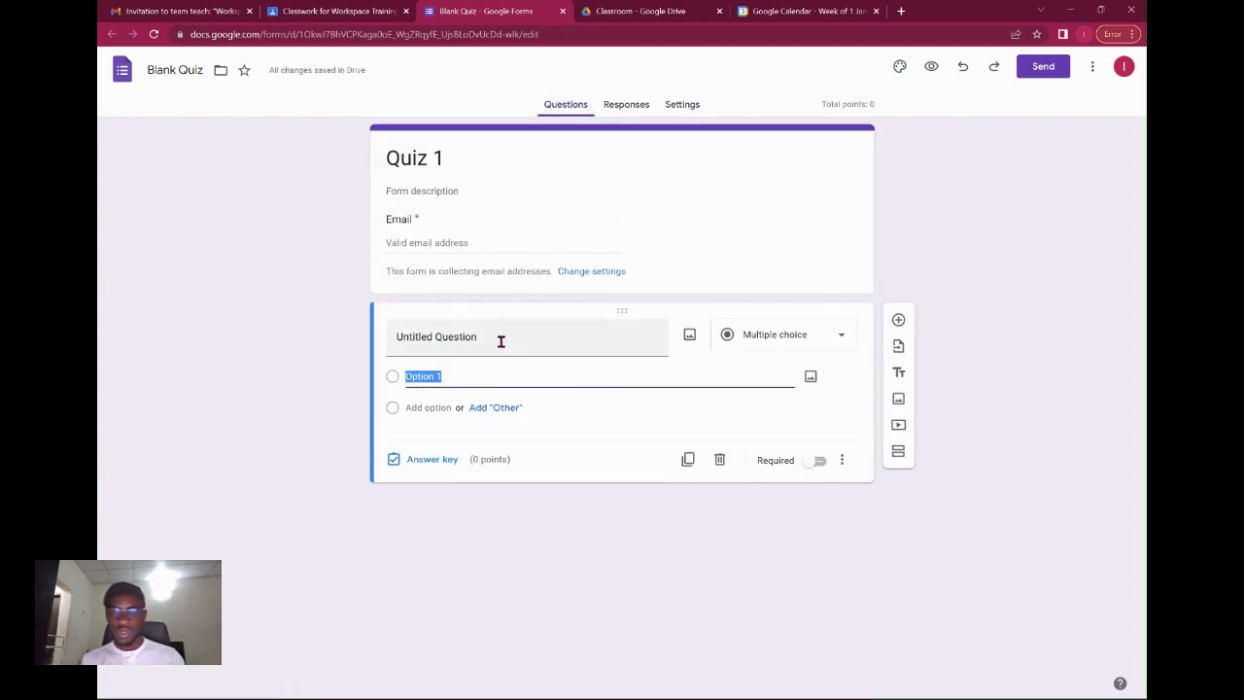
{"action": "left_click", "coordinate": [525, 339]}
{"action": "type", "text": "Questi"}
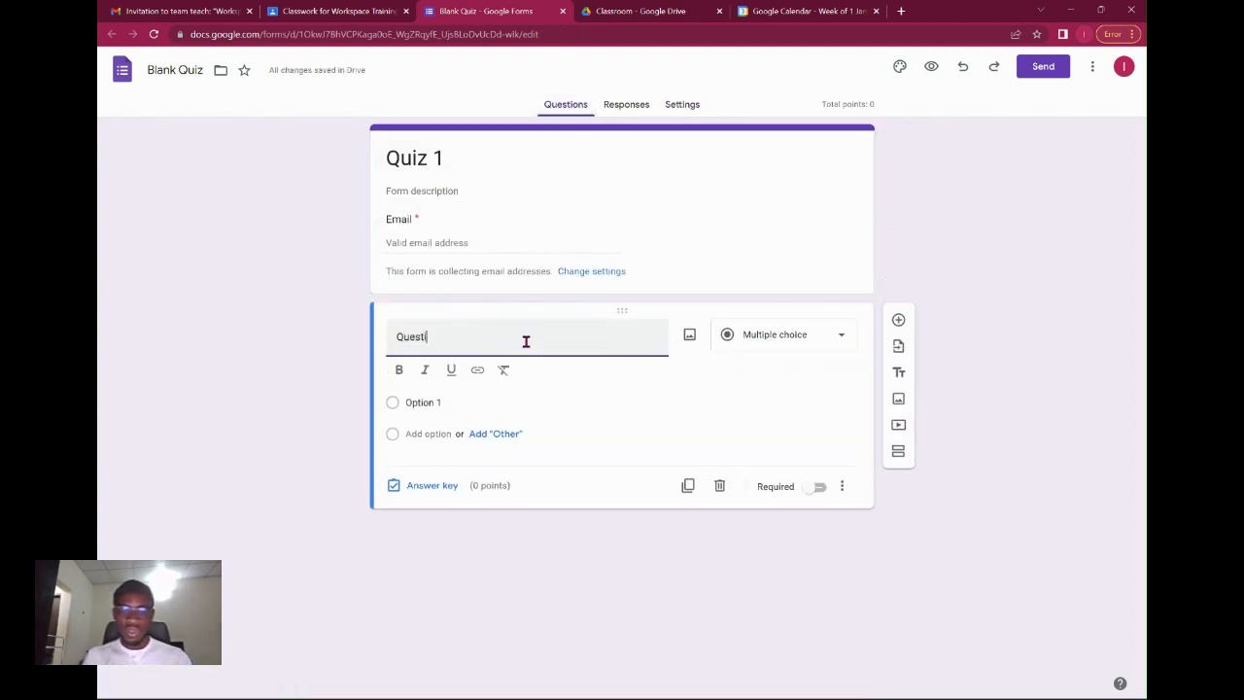
{"action": "type", "text": "ons"}
{"action": "key", "text": "BackSpace"}
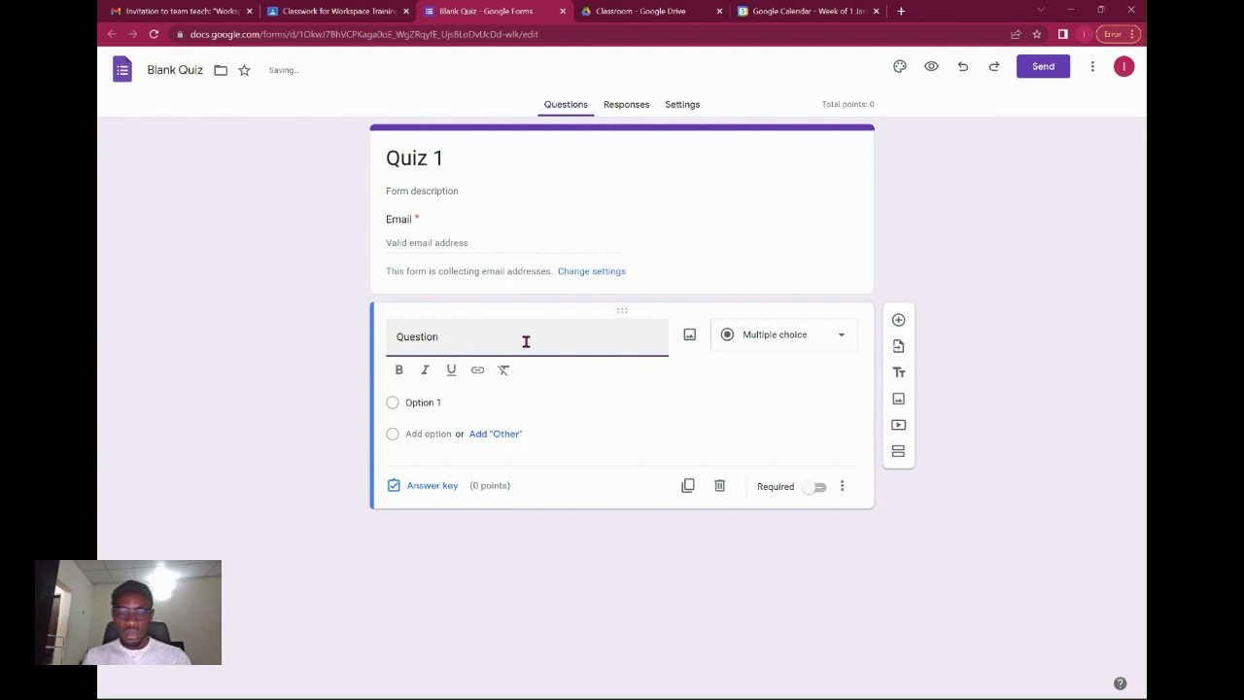
{"action": "key", "text": "ctrl+a"}
{"action": "type", "text": "Is"}
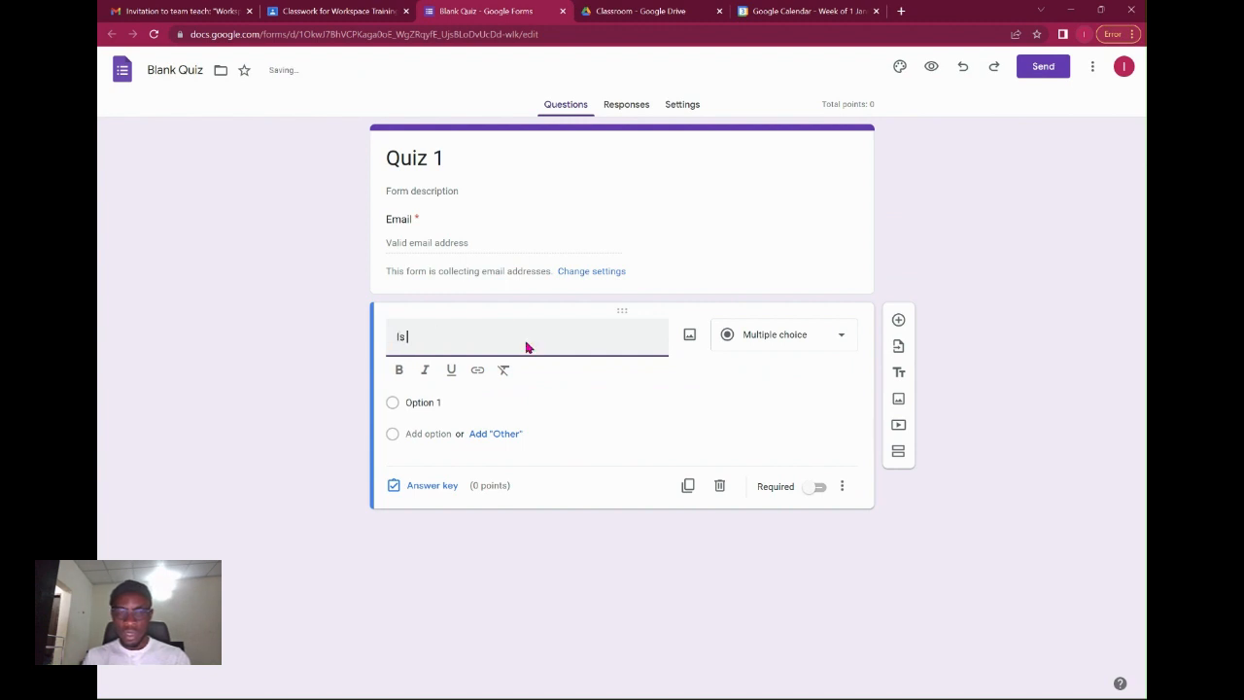
{"action": "type", "text": " Goo"}
{"action": "key", "text": "BackSpace"}
{"action": "key", "text": "BackSpace"}
{"action": "key", "text": "BackSpace"}
{"action": "key", "text": "BackSpace"}
{"action": "key", "text": "BackSpace"}
{"action": "key", "text": "BackSpace"}
{"action": "type", "text": "Does"}
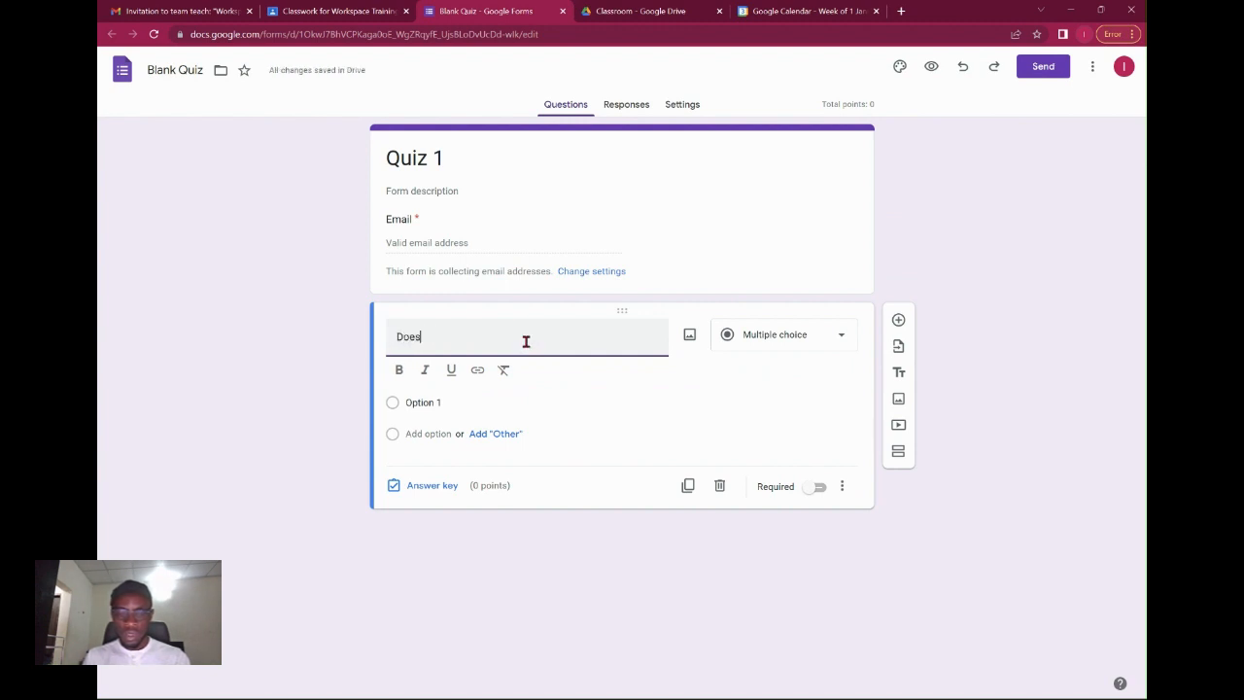
{"action": "type", "text": " google Work"}
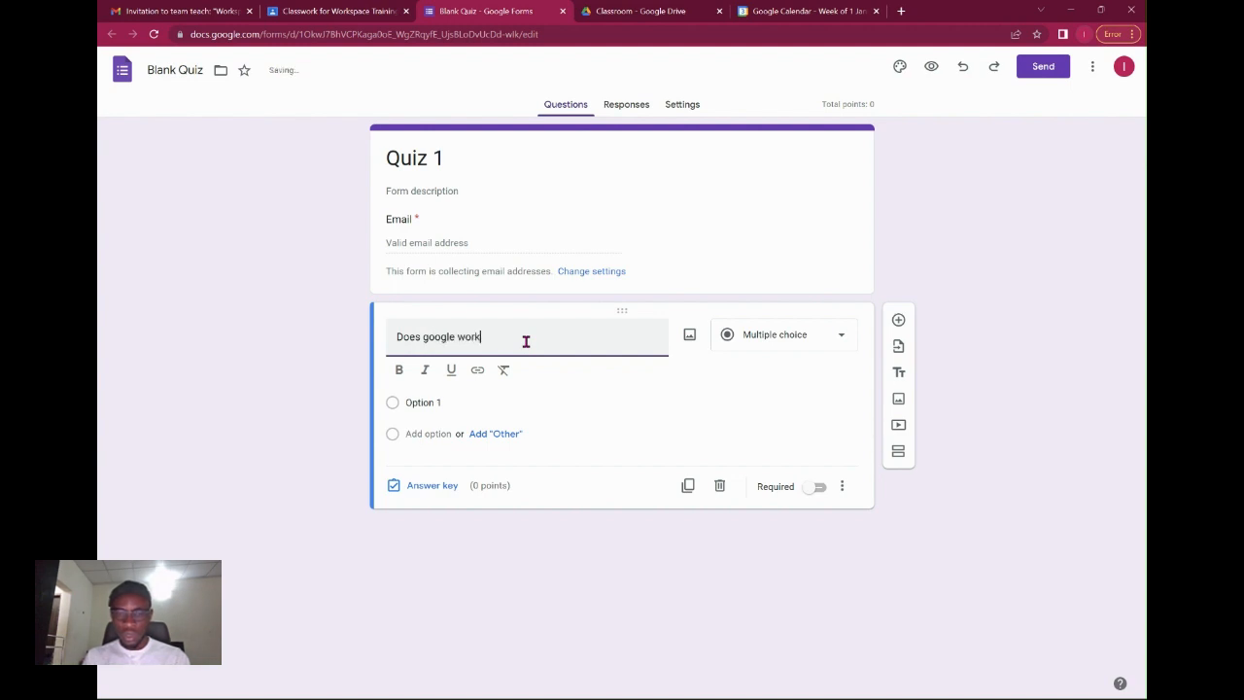
{"action": "type", "text": "space havea classroom?"}
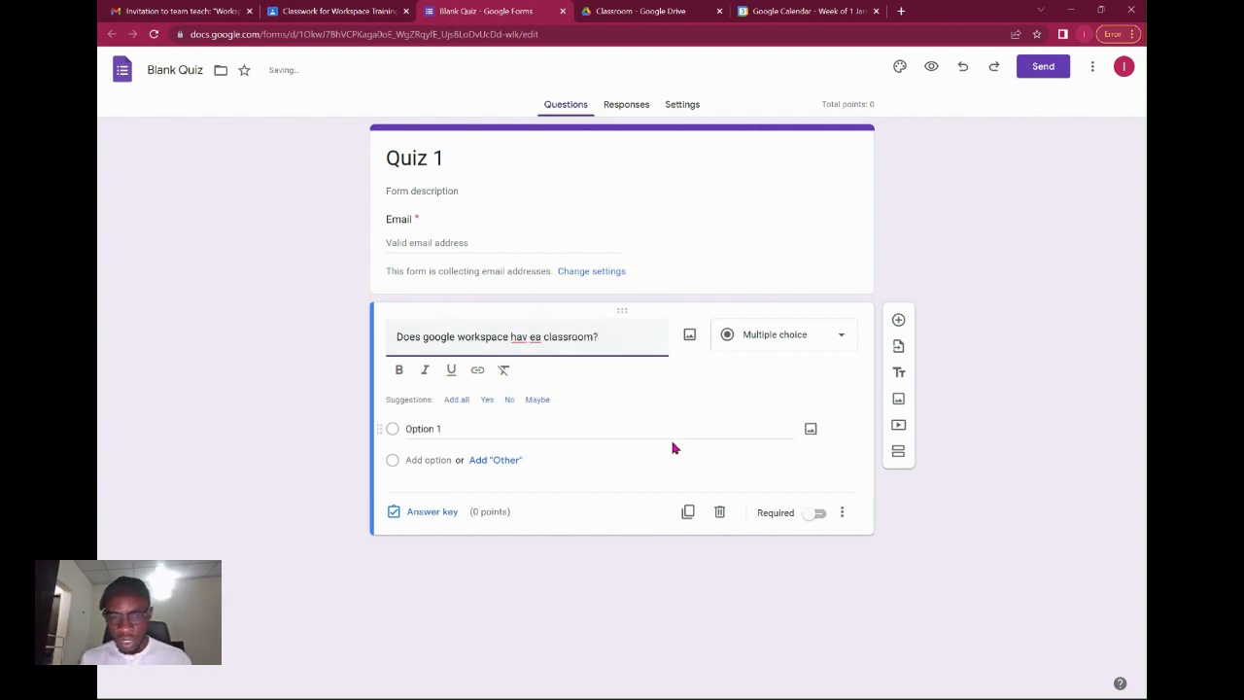
{"action": "left_click", "coordinate": [528, 340]}
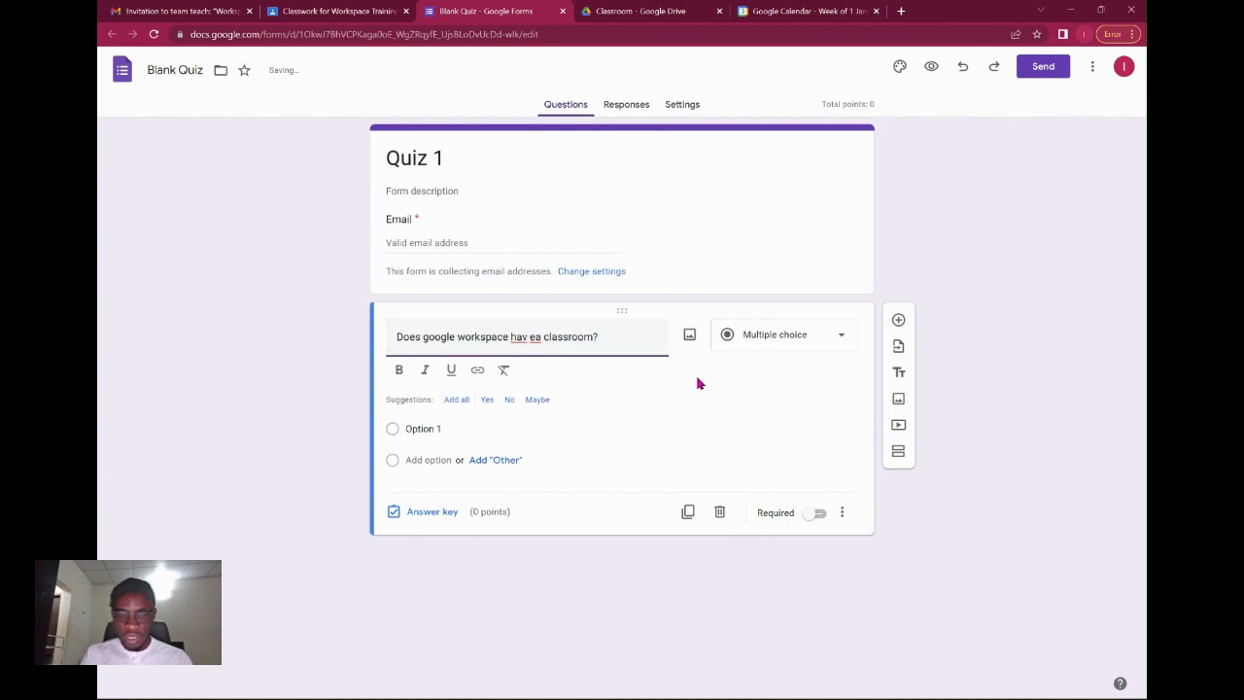
{"action": "key", "text": "BackSpace"}
{"action": "key", "text": "Right"}
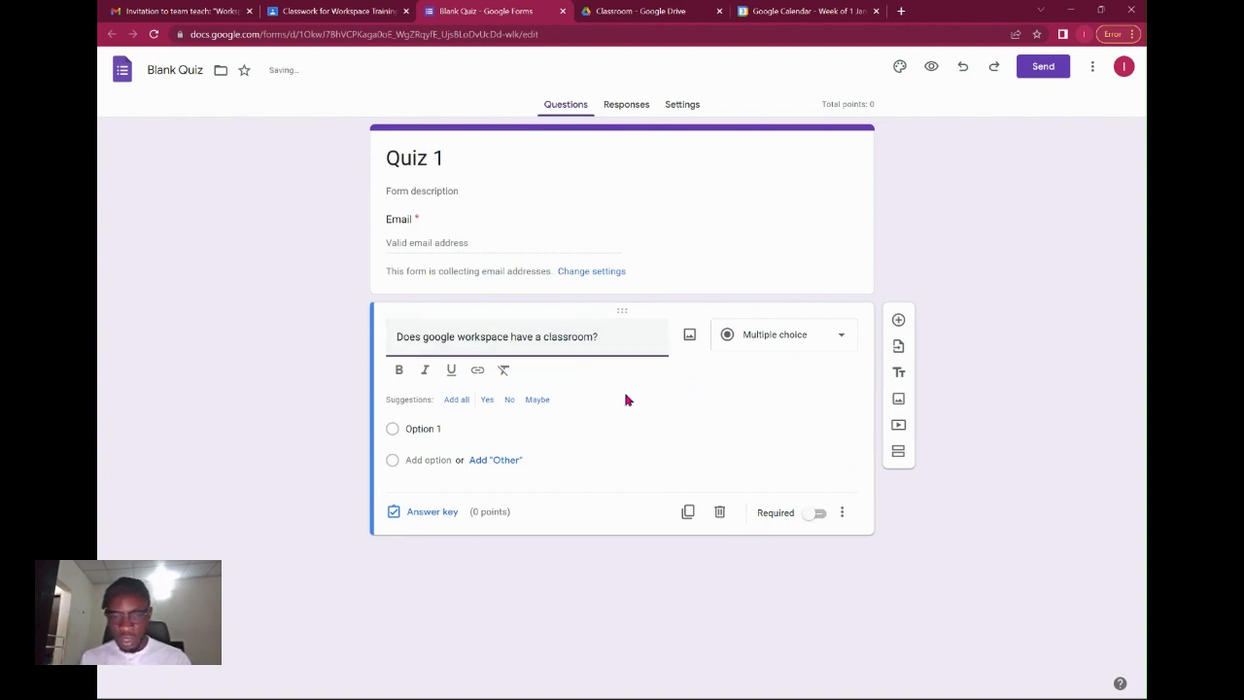
Add Yes and No answers, key Yes as correct for 10 points, then add a question.
{"action": "left_click", "coordinate": [487, 399]}
{"action": "left_click", "coordinate": [486, 374]}
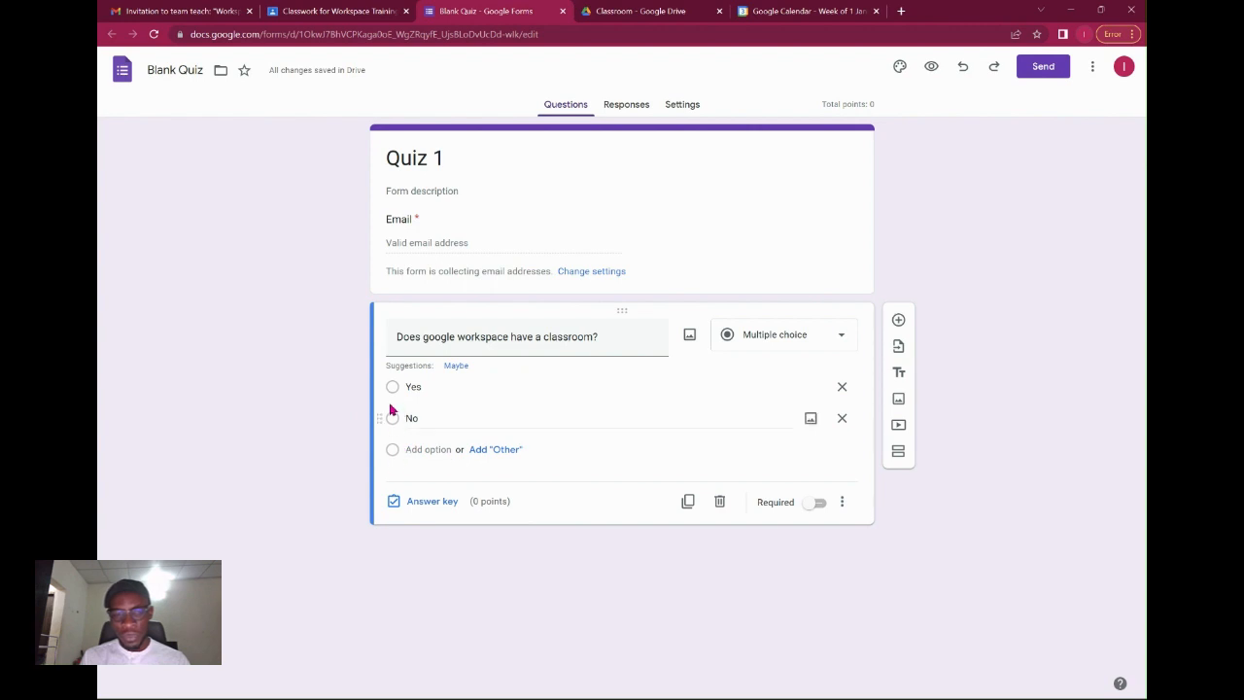
{"action": "left_click", "coordinate": [428, 505]}
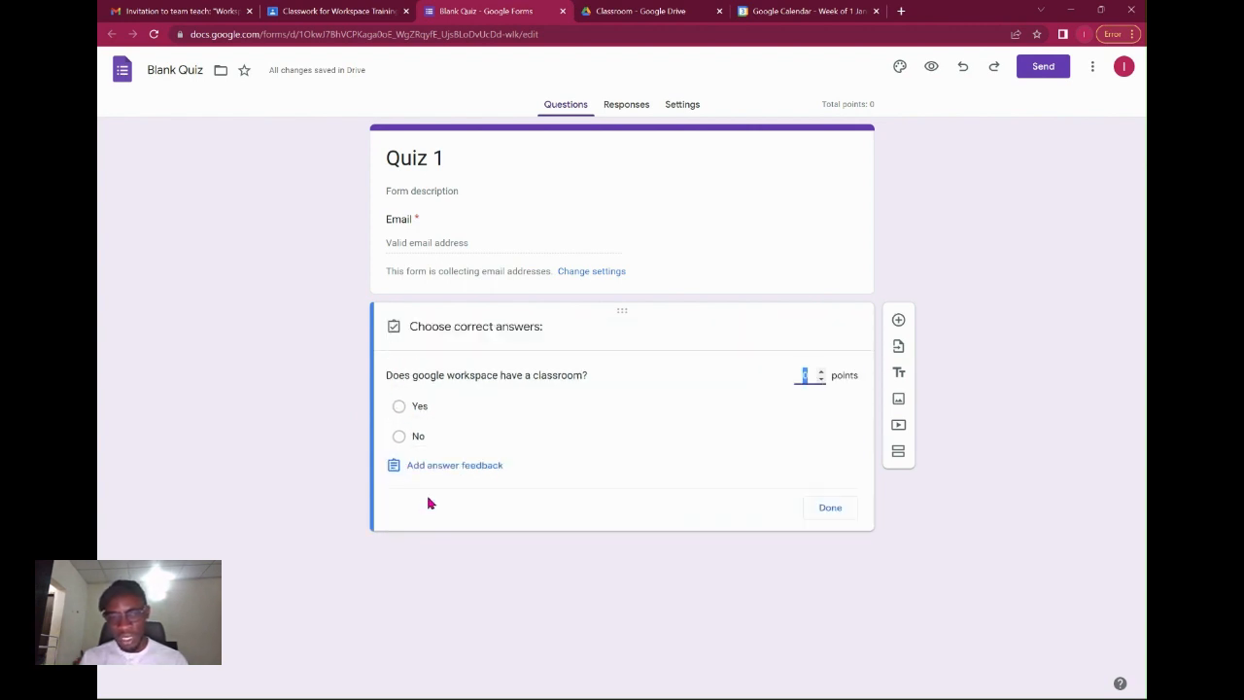
{"action": "left_click", "coordinate": [398, 409]}
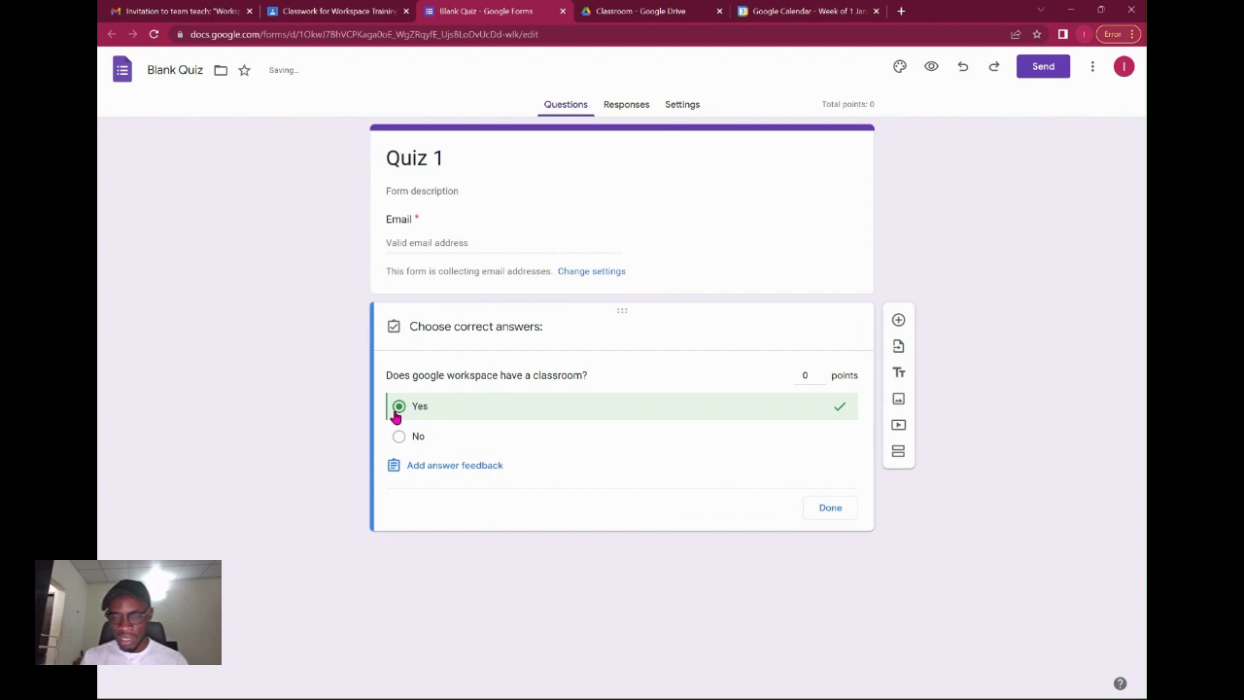
{"action": "left_click", "coordinate": [806, 377]}
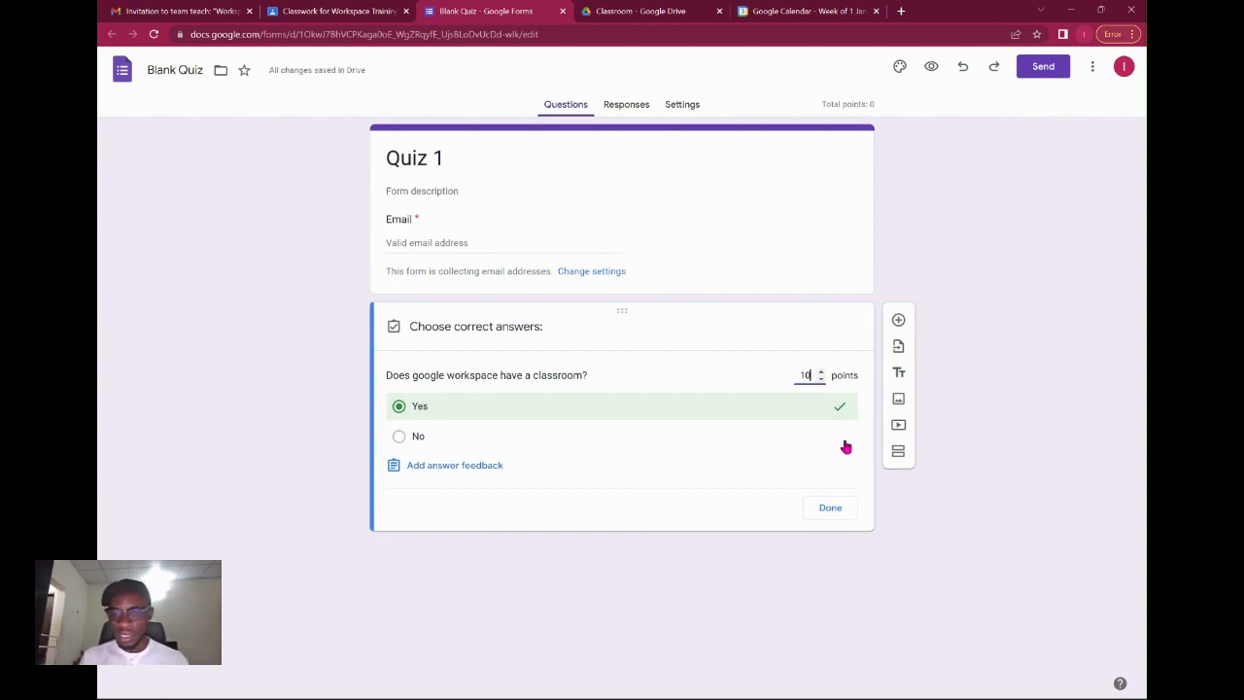
{"action": "left_click", "coordinate": [831, 508]}
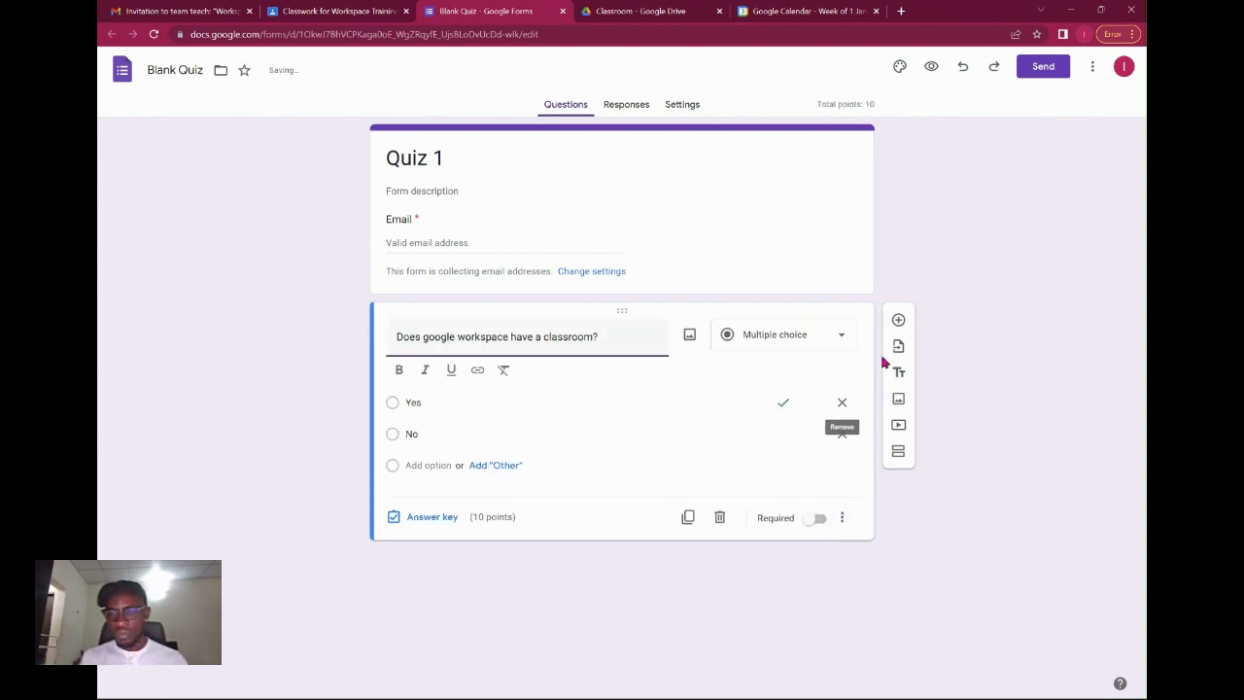
{"action": "left_click", "coordinate": [898, 320]}
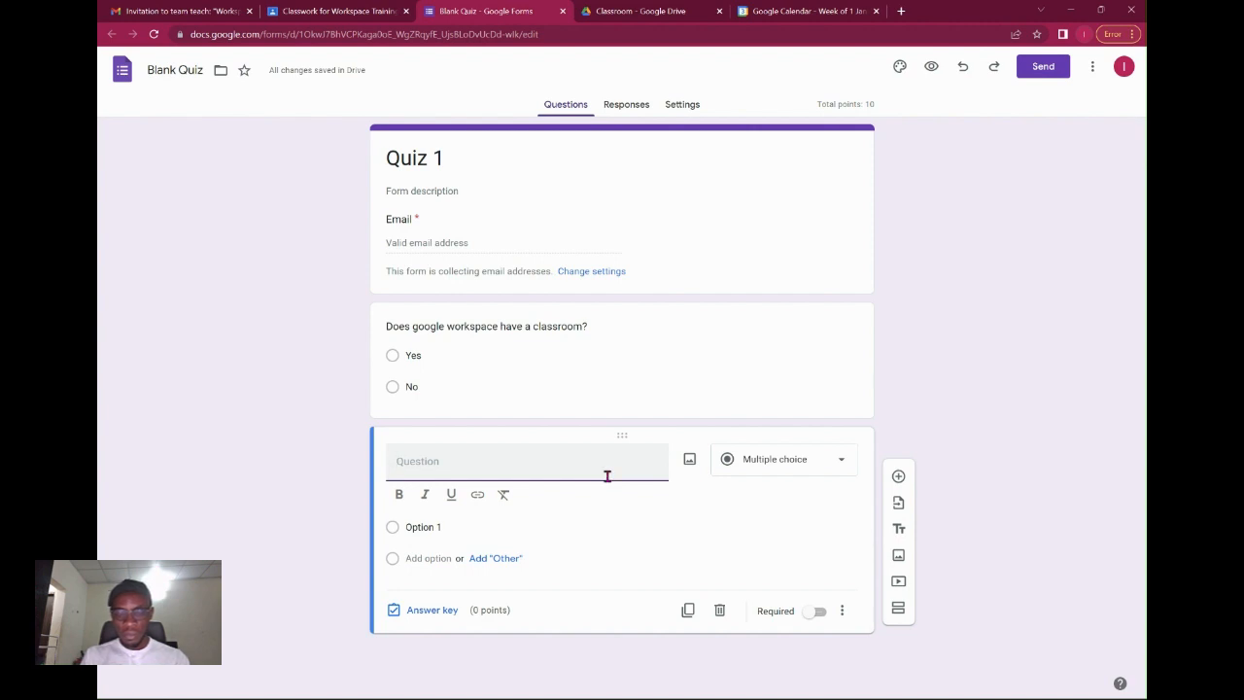
Word the second question 'Setting up a classroom is easy and smooth' with five agreement options.
{"action": "type", "text": "Setng u"}
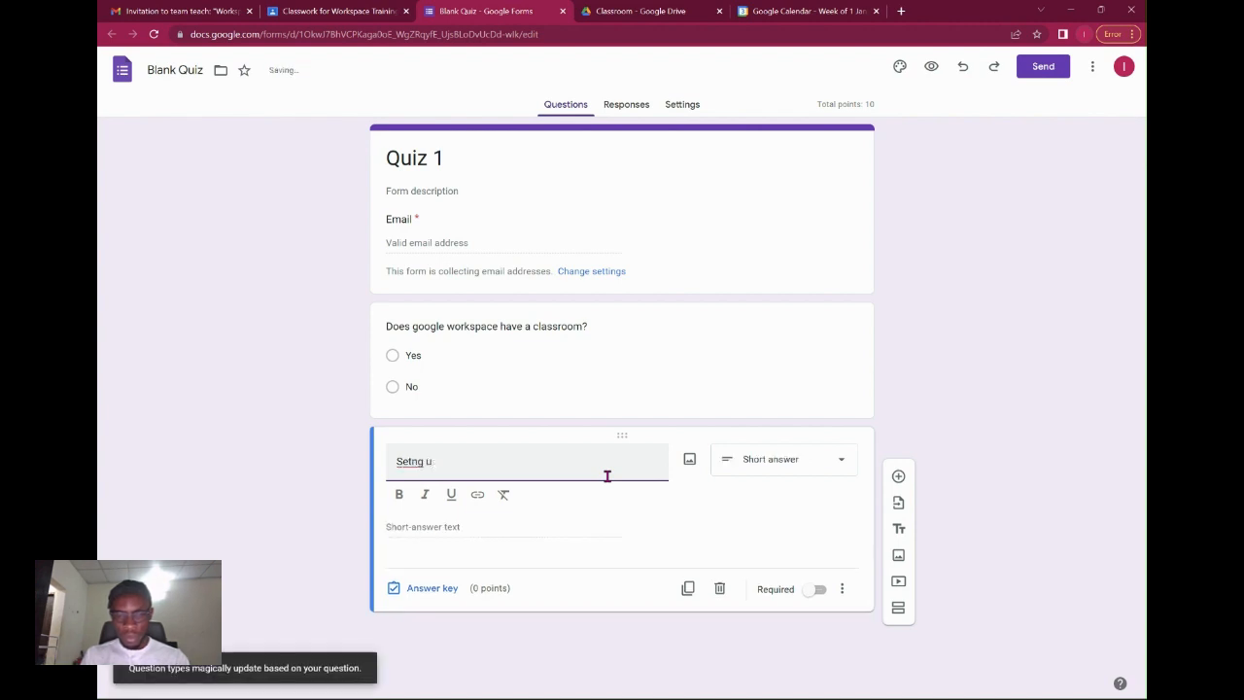
{"action": "key", "text": "BackSpace"}
{"action": "key", "text": "BackSpace"}
{"action": "key", "text": "BackSpace"}
{"action": "key", "text": "BackSpace"}
{"action": "key", "text": "BackSpace"}
{"action": "key", "text": "BackSpace"}
{"action": "type", "text": "Setting up a classroo"}
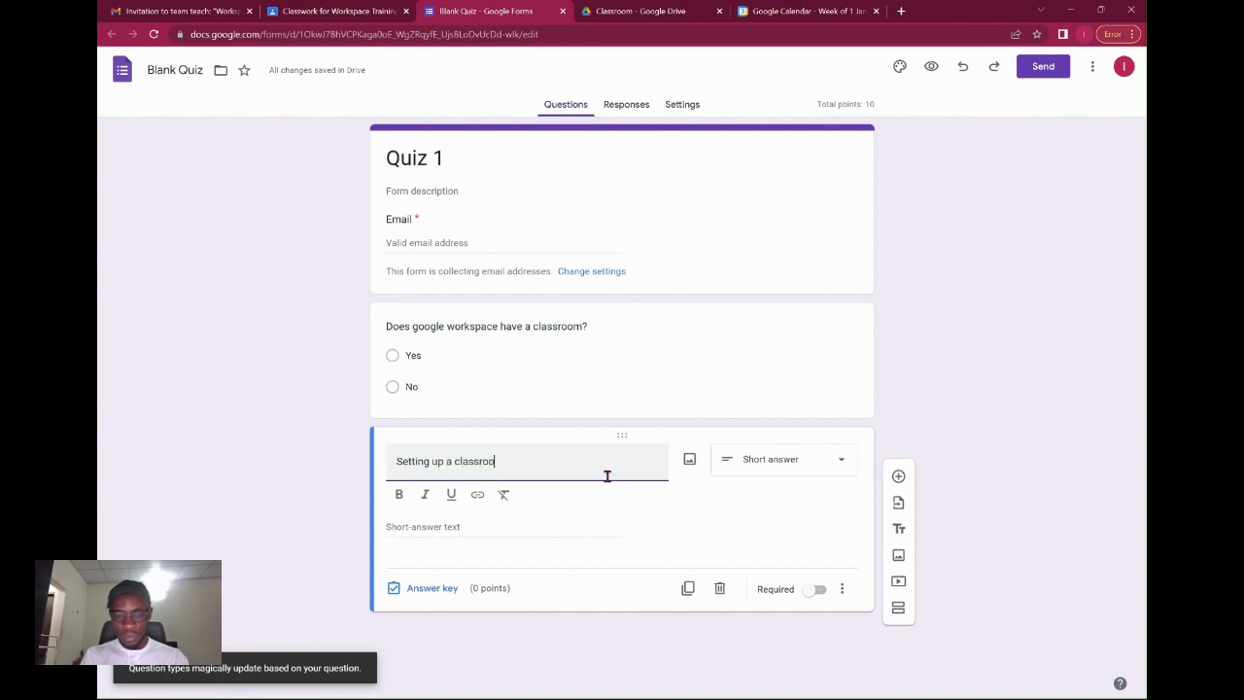
{"action": "type", "text": "m is easy and smooth"}
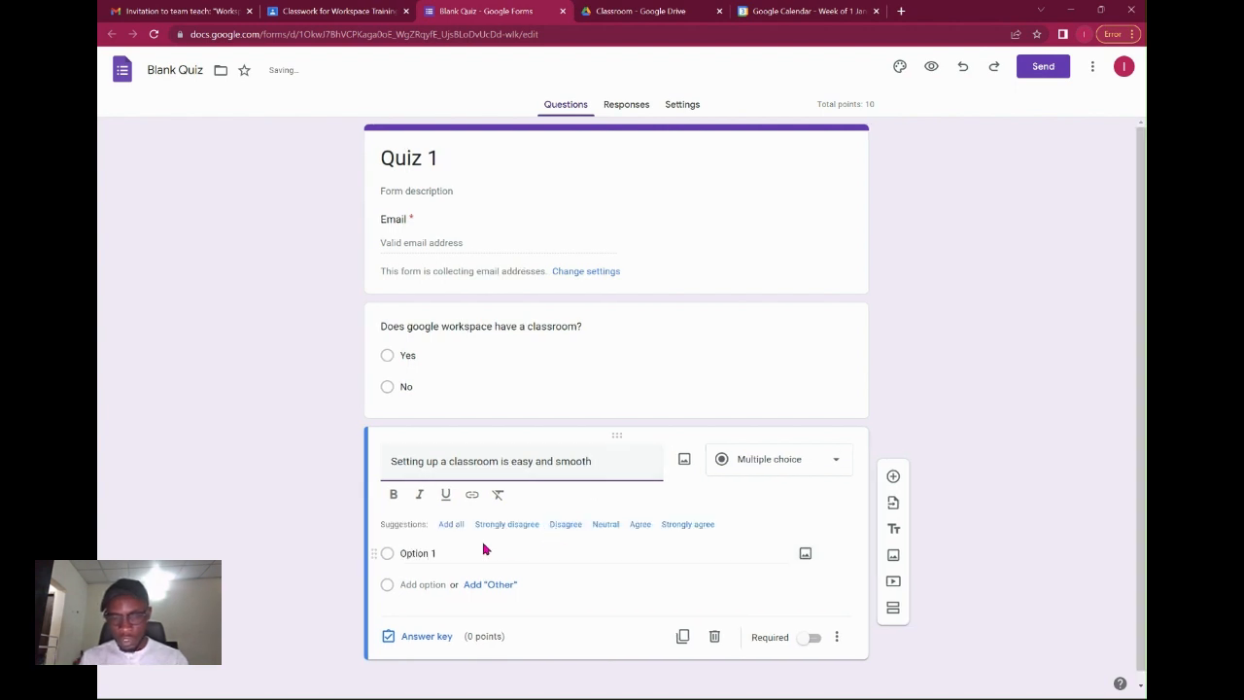
{"action": "scroll", "coordinate": [647, 496], "scroll_direction": "down", "scroll_amount": 1}
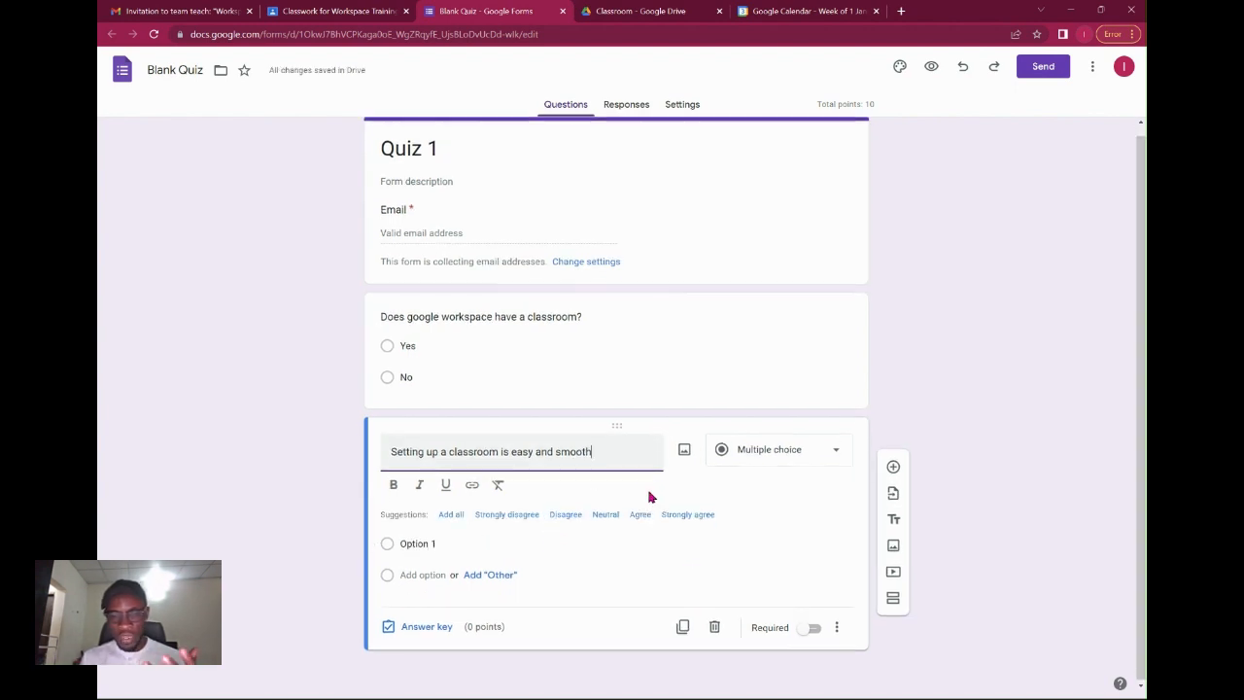
{"action": "left_click", "coordinate": [458, 517]}
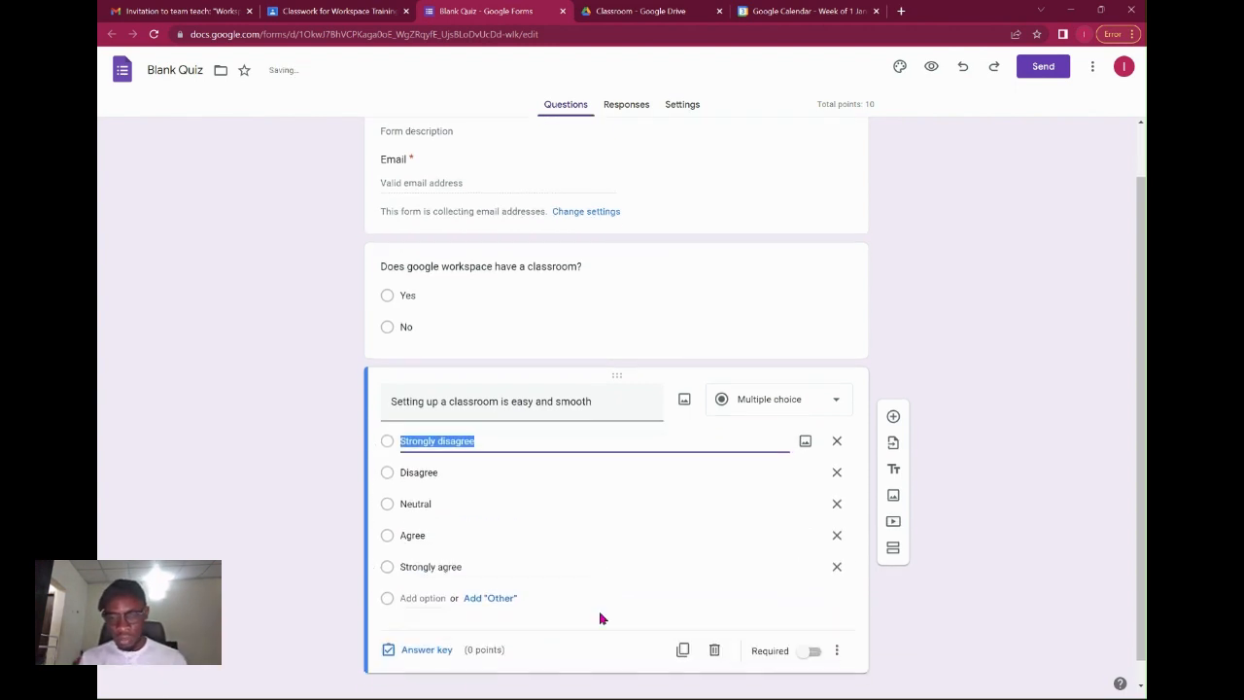
Mark Strongly disagree as the correct answer and close the quiz tab.
{"action": "left_click", "coordinate": [423, 650]}
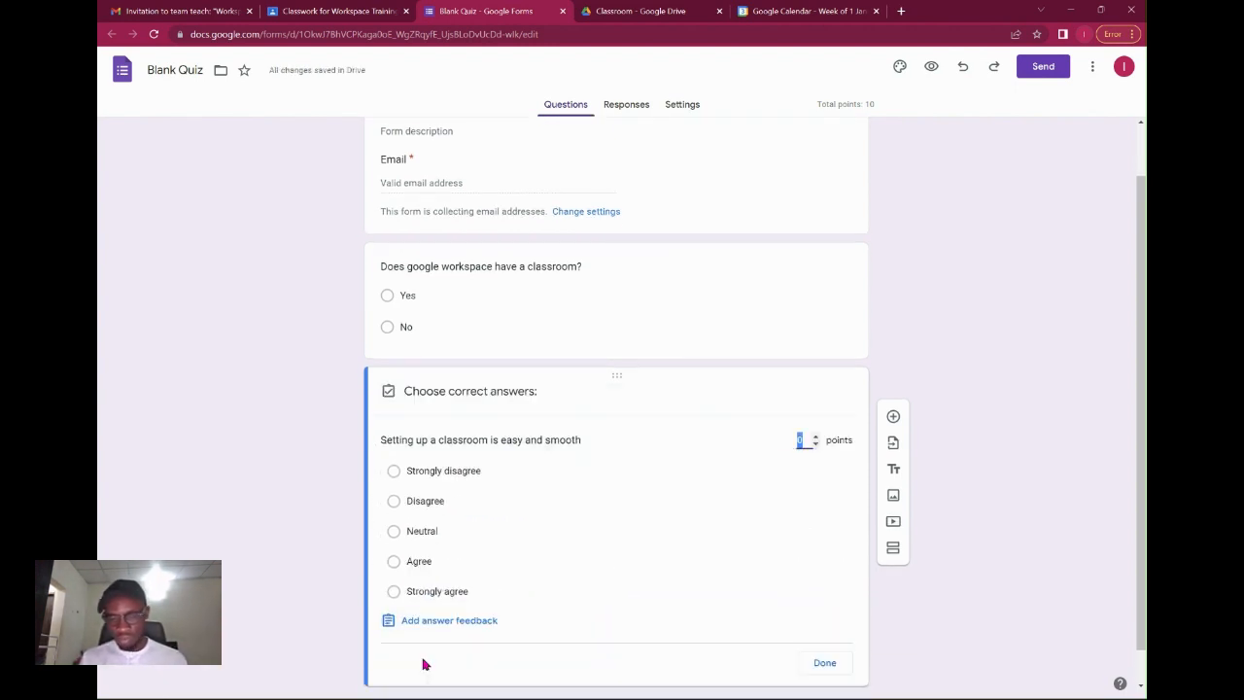
{"action": "left_click", "coordinate": [389, 470]}
{"action": "left_click", "coordinate": [823, 662]}
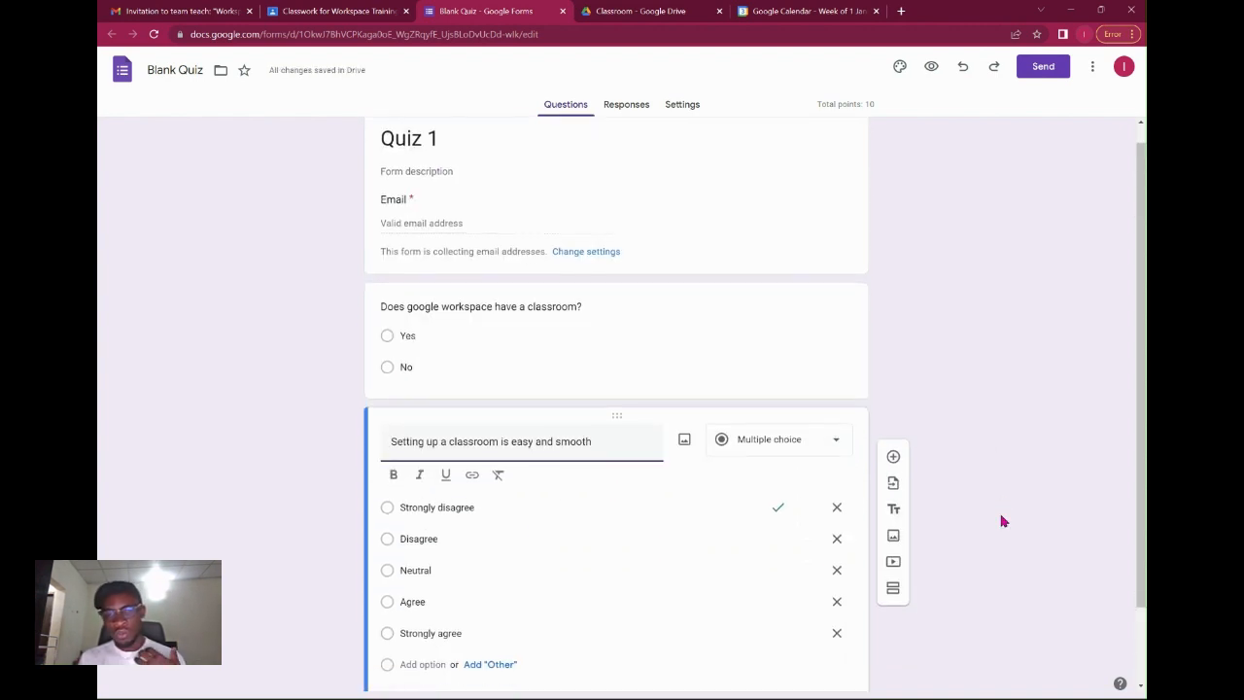
{"action": "left_click", "coordinate": [923, 366]}
{"action": "scroll", "coordinate": [933, 422], "scroll_direction": "down", "scroll_amount": 2}
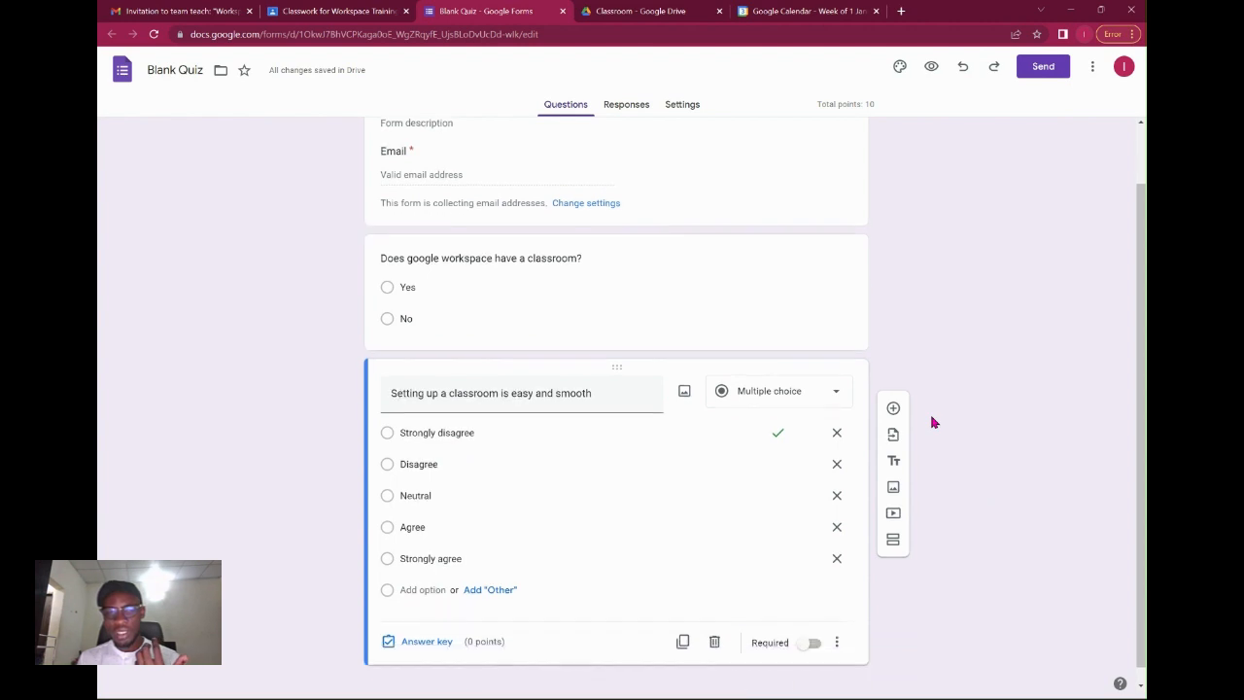
{"action": "scroll", "coordinate": [933, 422], "scroll_direction": "up", "scroll_amount": 2}
{"action": "left_click", "coordinate": [801, 289]}
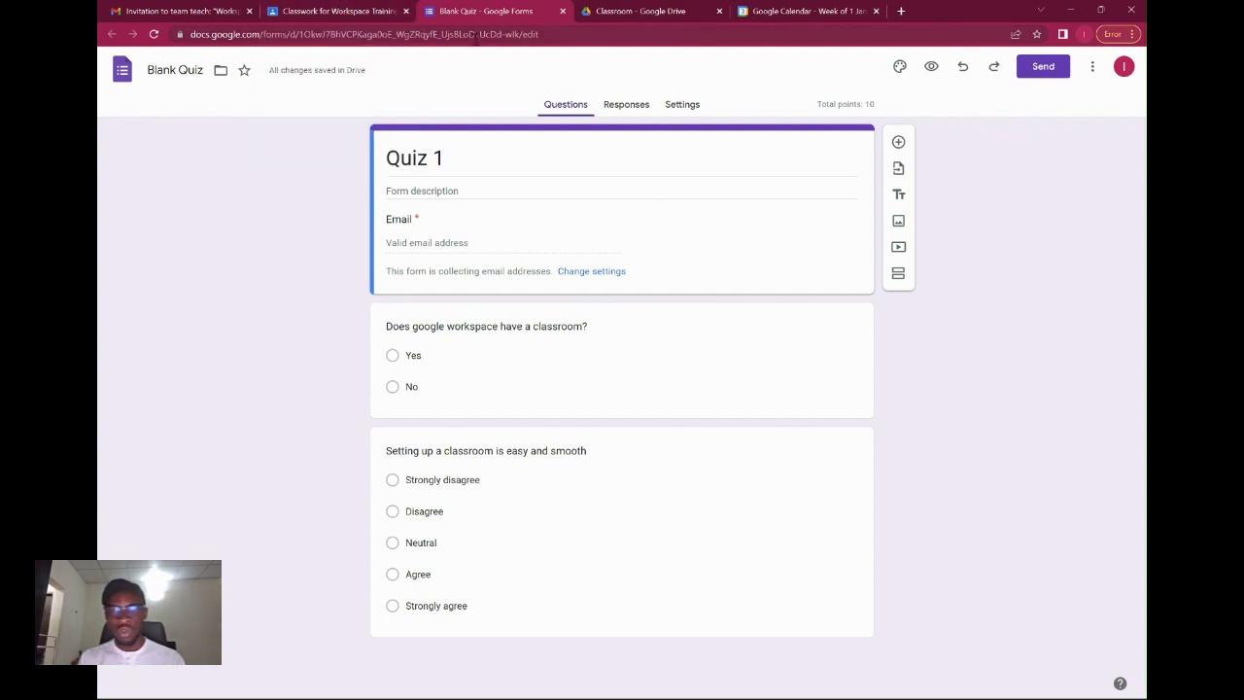
{"action": "left_click", "coordinate": [562, 10]}
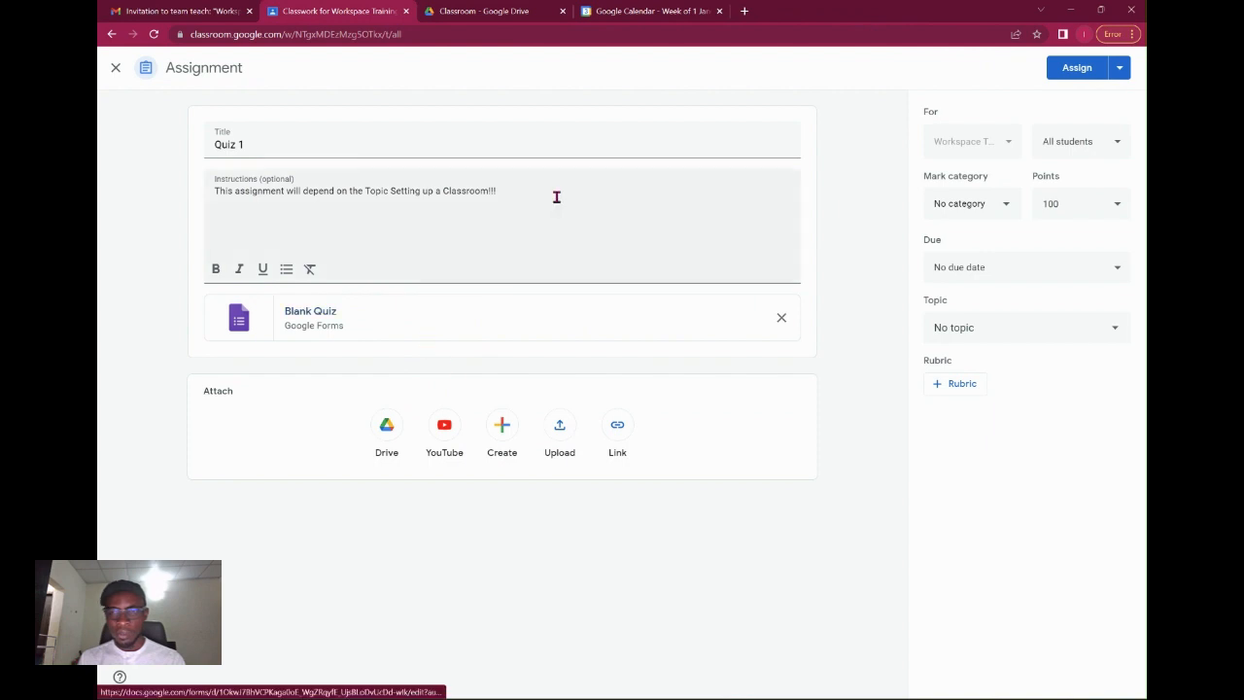
Set the Quiz 1 due date to Thursday 5 Jan 2023 at 23:59.
{"action": "left_click", "coordinate": [1028, 262]}
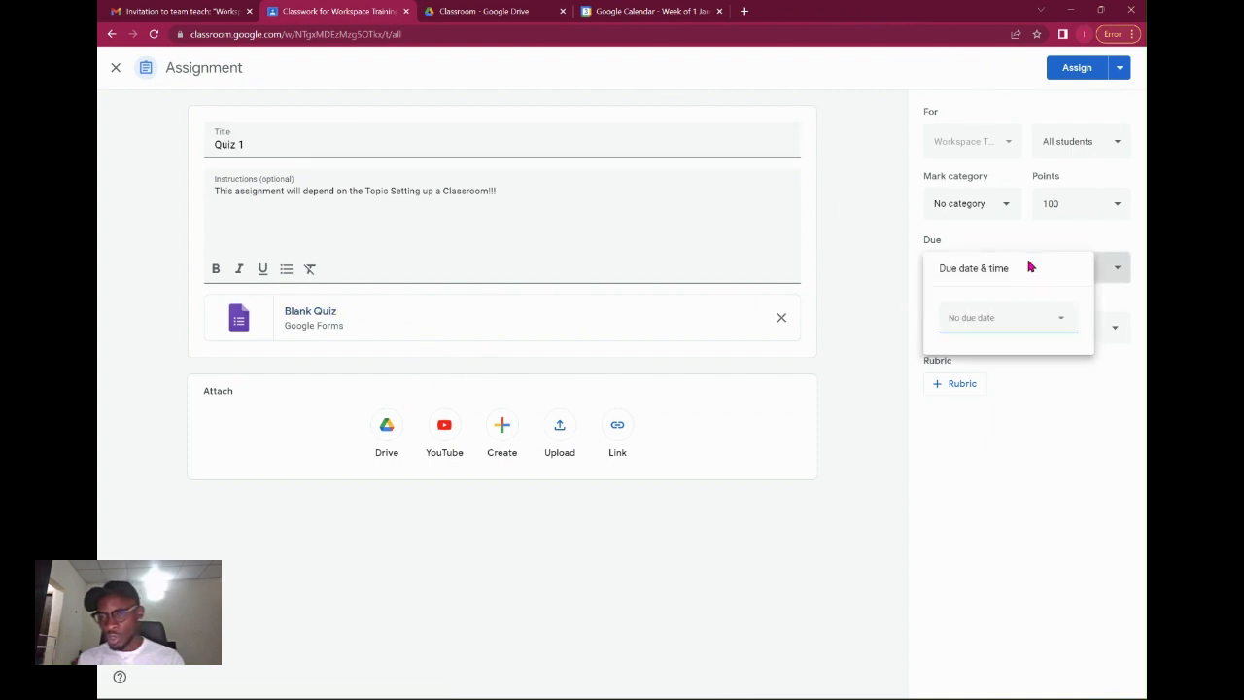
{"action": "left_click", "coordinate": [1014, 322]}
{"action": "left_click", "coordinate": [1017, 402]}
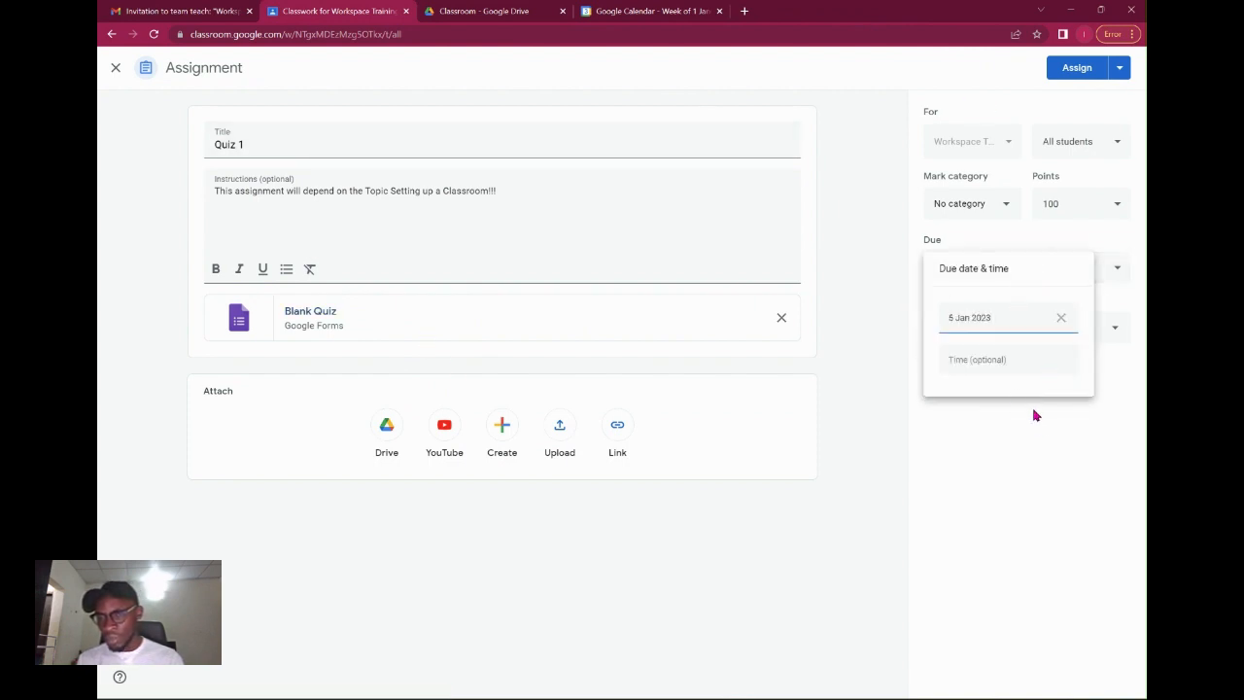
{"action": "left_click", "coordinate": [1051, 369]}
{"action": "left_click", "coordinate": [1089, 444]}
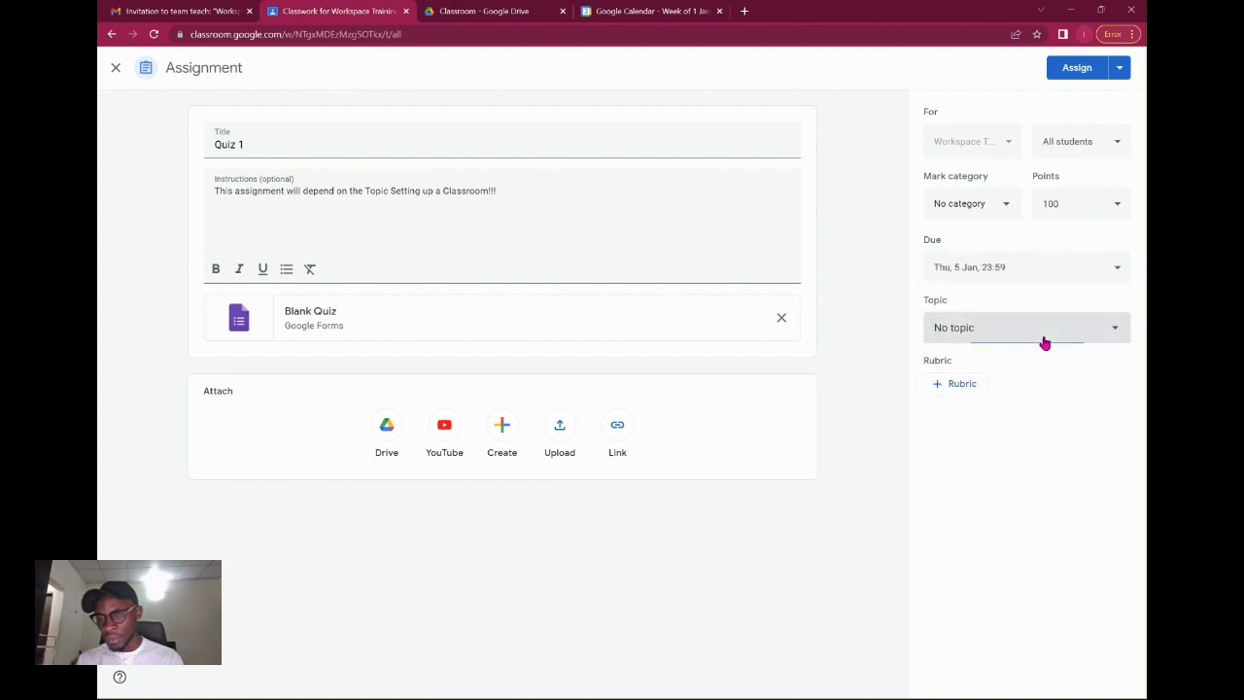
File Quiz 1 under Setting Up Google Classroom, with mark category Quiz 1, and assign it.
{"action": "left_click", "coordinate": [1044, 338]}
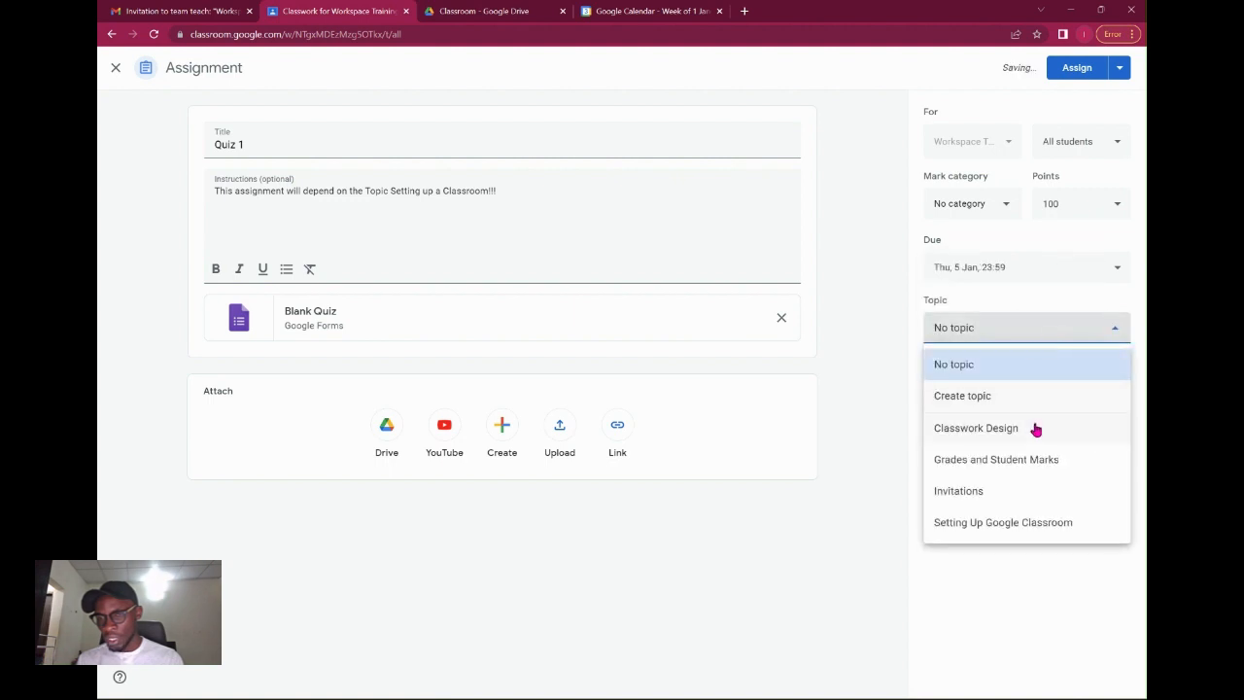
{"action": "left_click", "coordinate": [1025, 525]}
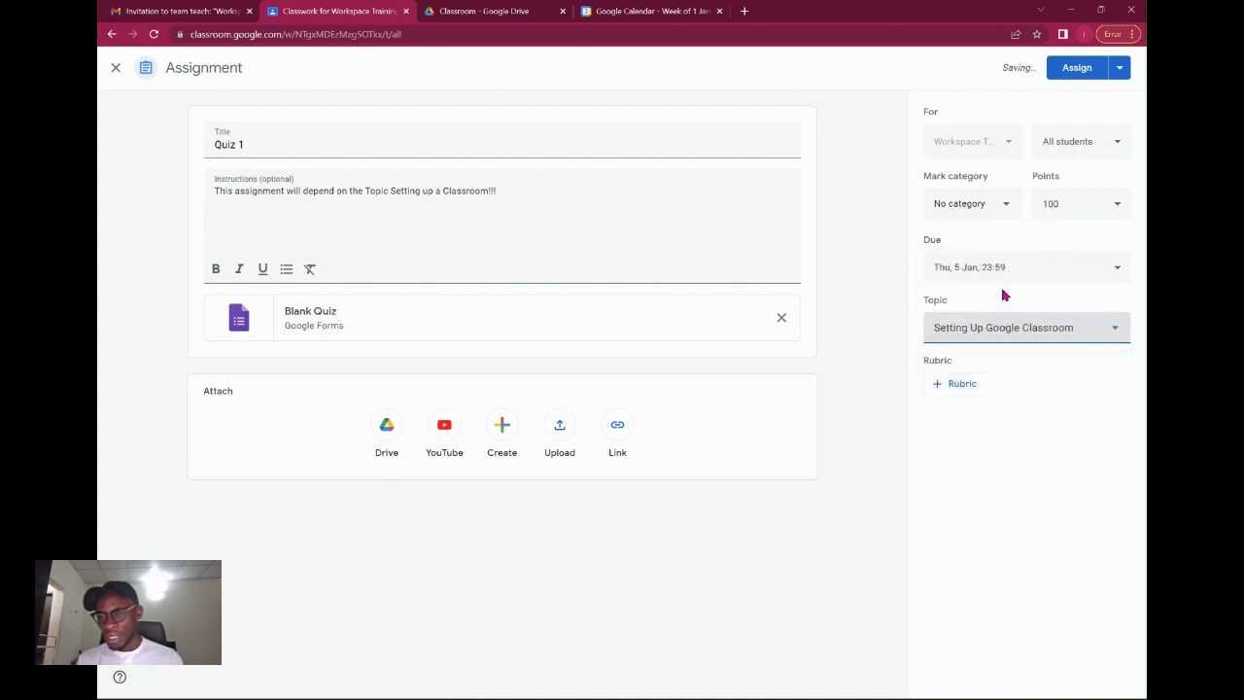
{"action": "left_click", "coordinate": [1002, 212]}
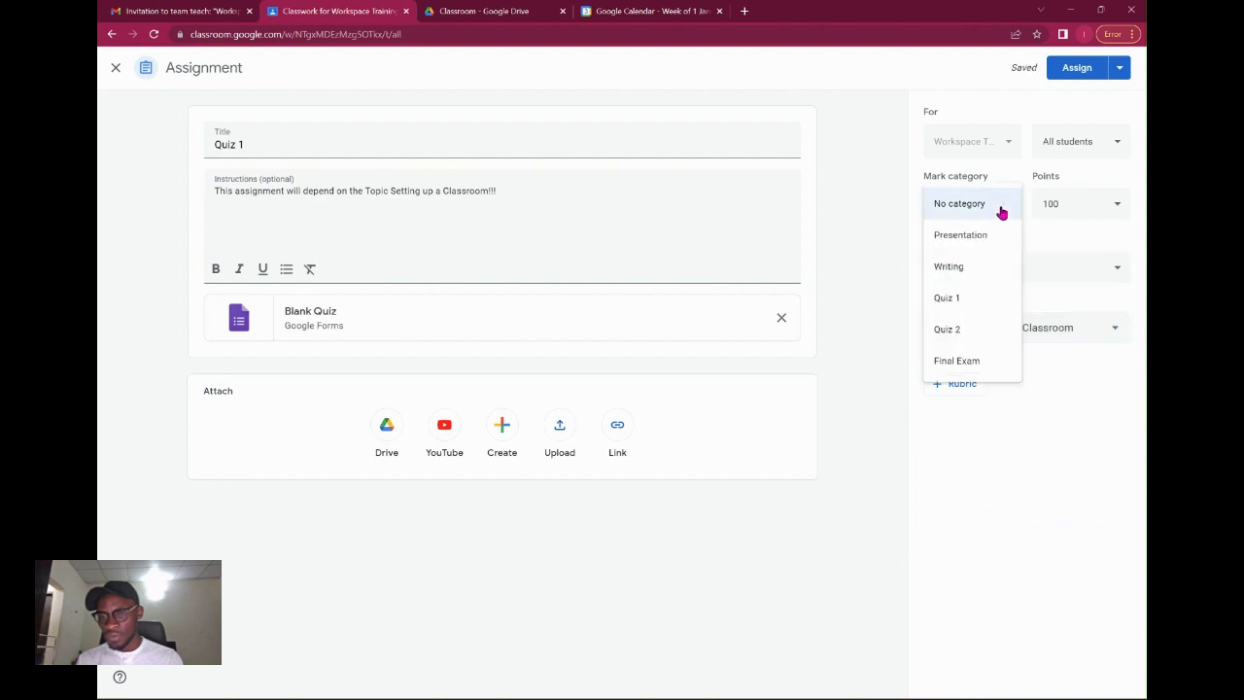
{"action": "left_click", "coordinate": [994, 288]}
{"action": "left_click", "coordinate": [1069, 75]}
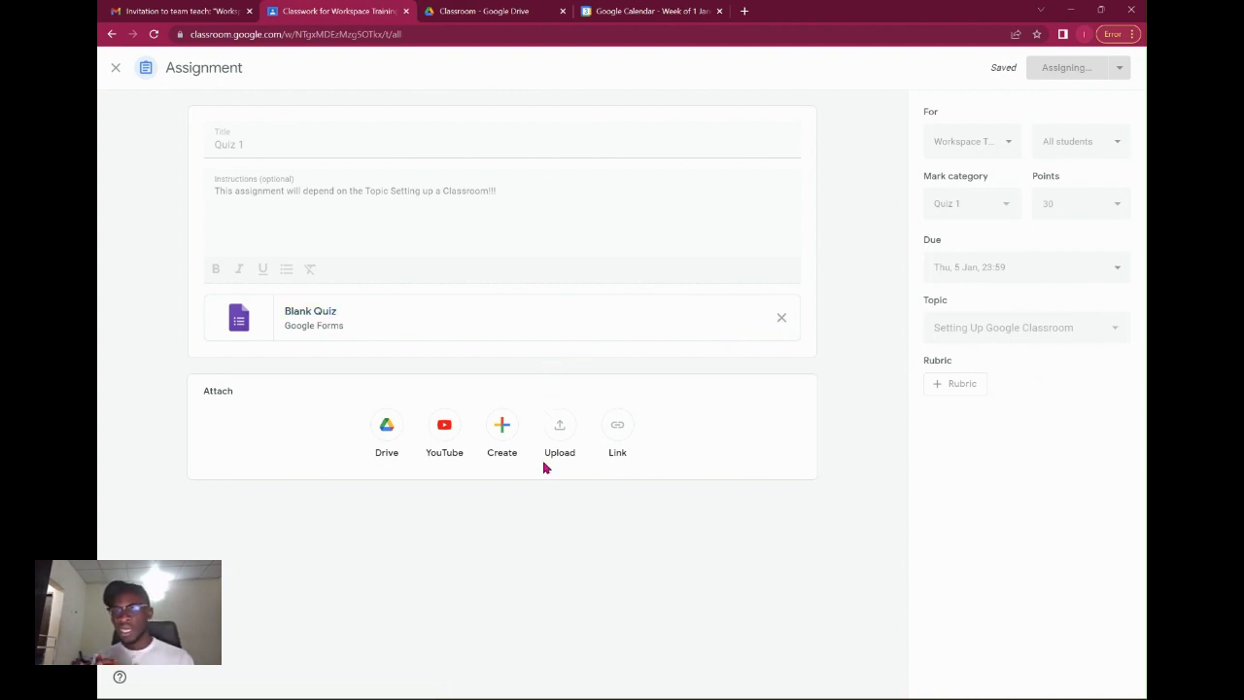
{"action": "key", "text": "alt+Tab"}
{"action": "key", "text": "alt+Tab"}
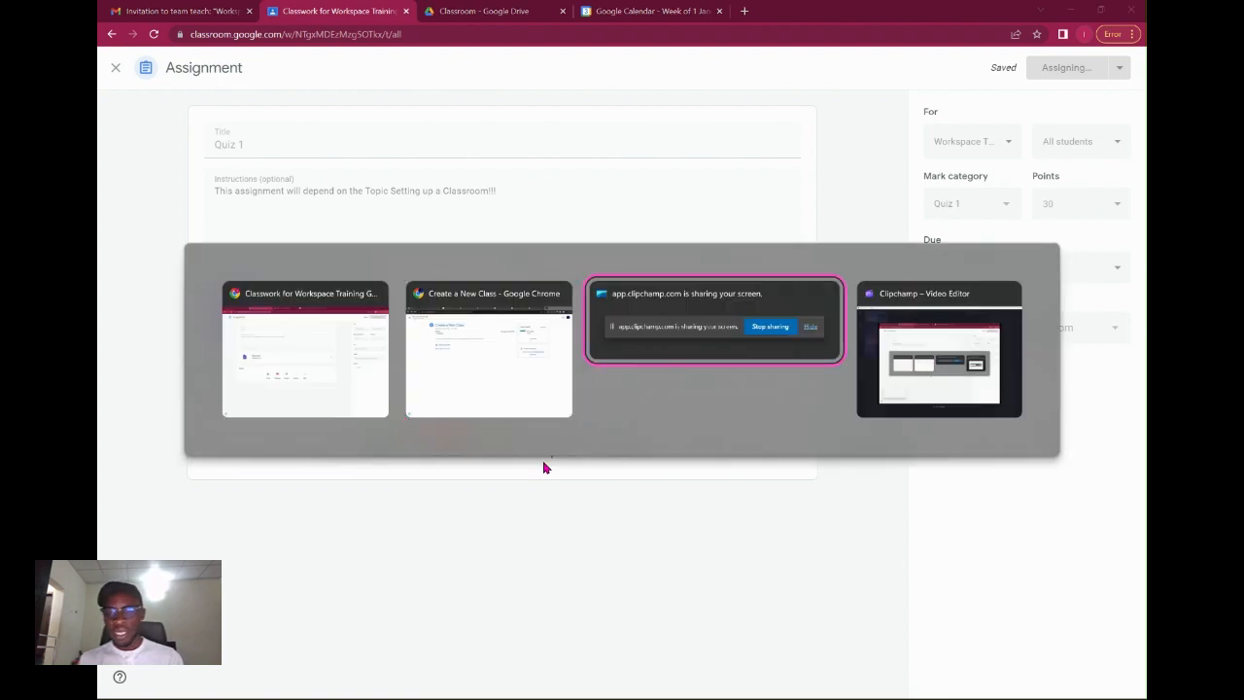
In the student's window, open the Quiz 1 post from the Stream and launch its attached form.
{"action": "key", "text": "alt+shift+Tab"}
{"action": "left_click", "coordinate": [528, 380]}
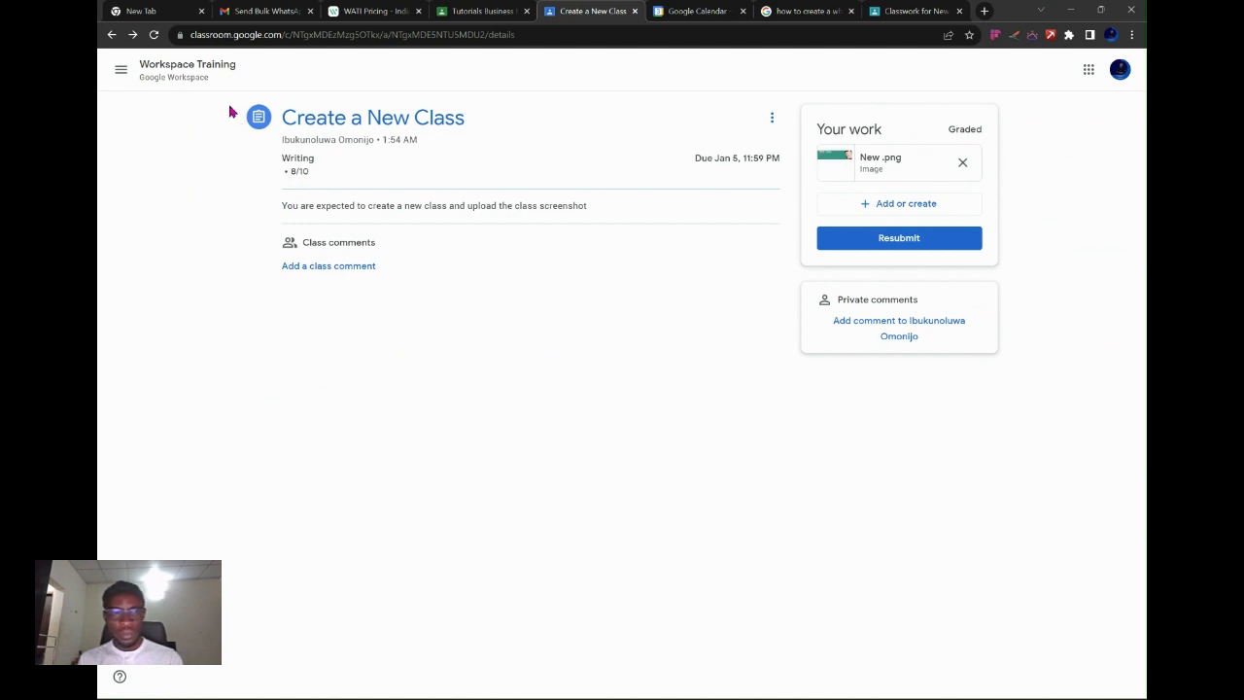
{"action": "left_click", "coordinate": [194, 68]}
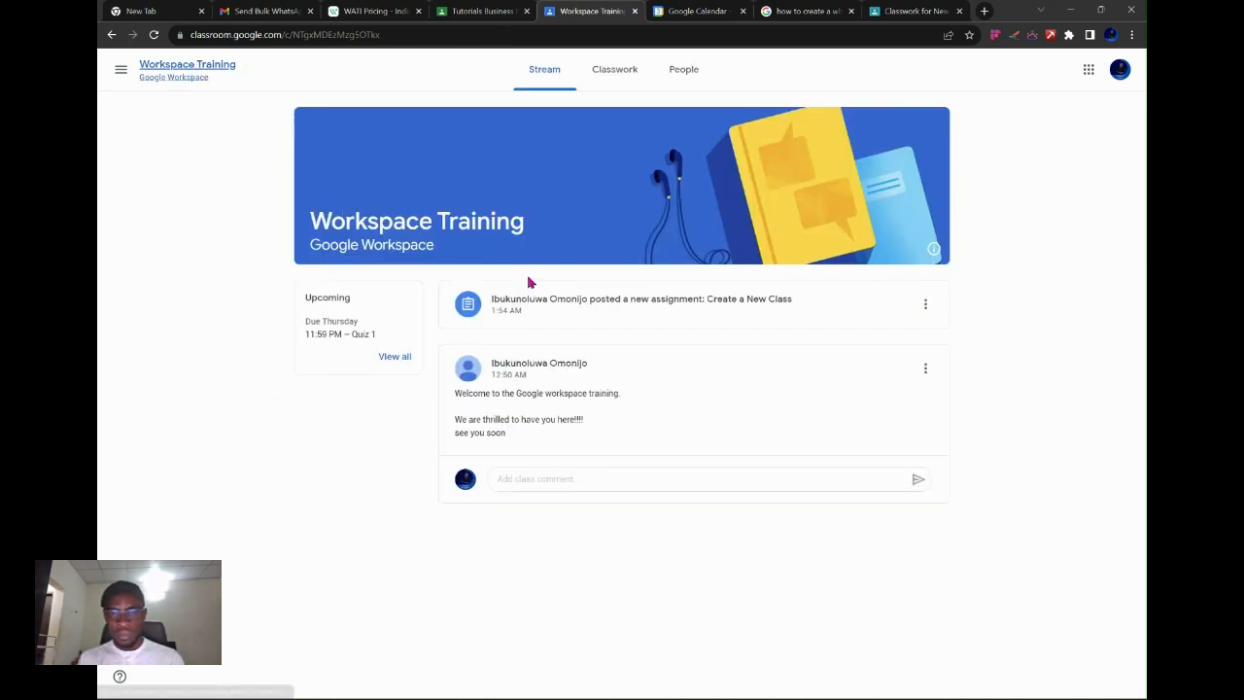
{"action": "left_click", "coordinate": [603, 74]}
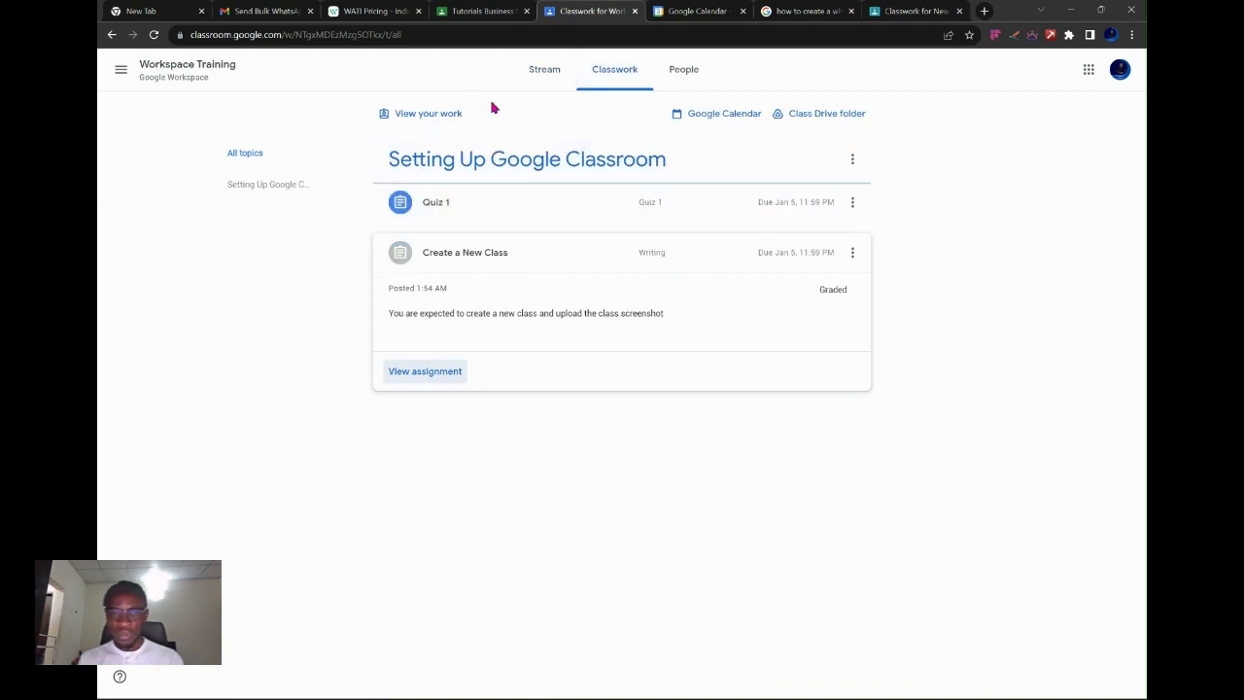
{"action": "left_click", "coordinate": [531, 71]}
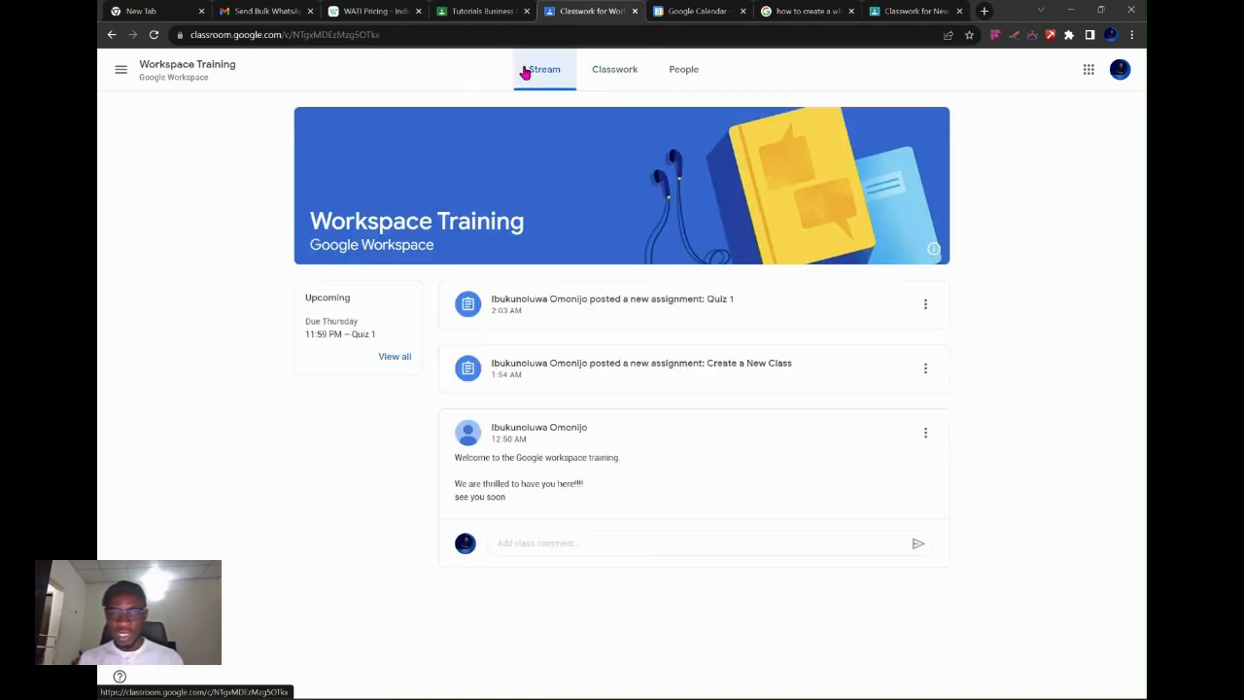
{"action": "left_click", "coordinate": [538, 310]}
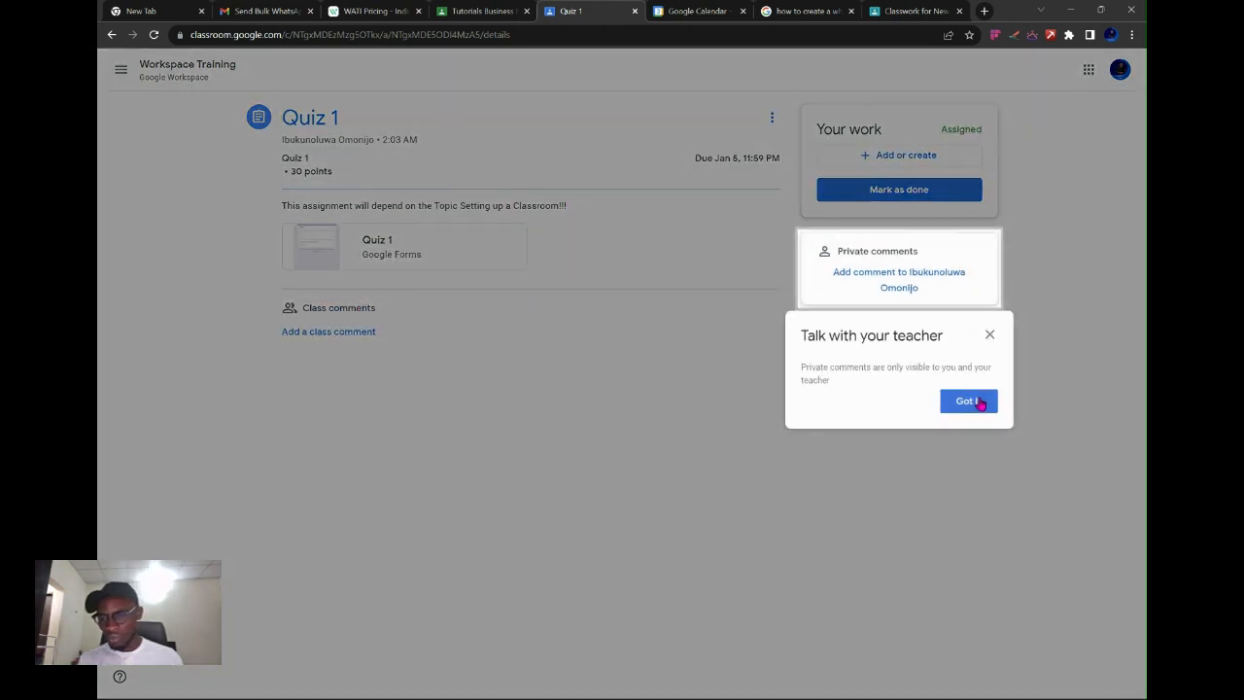
{"action": "left_click", "coordinate": [972, 401]}
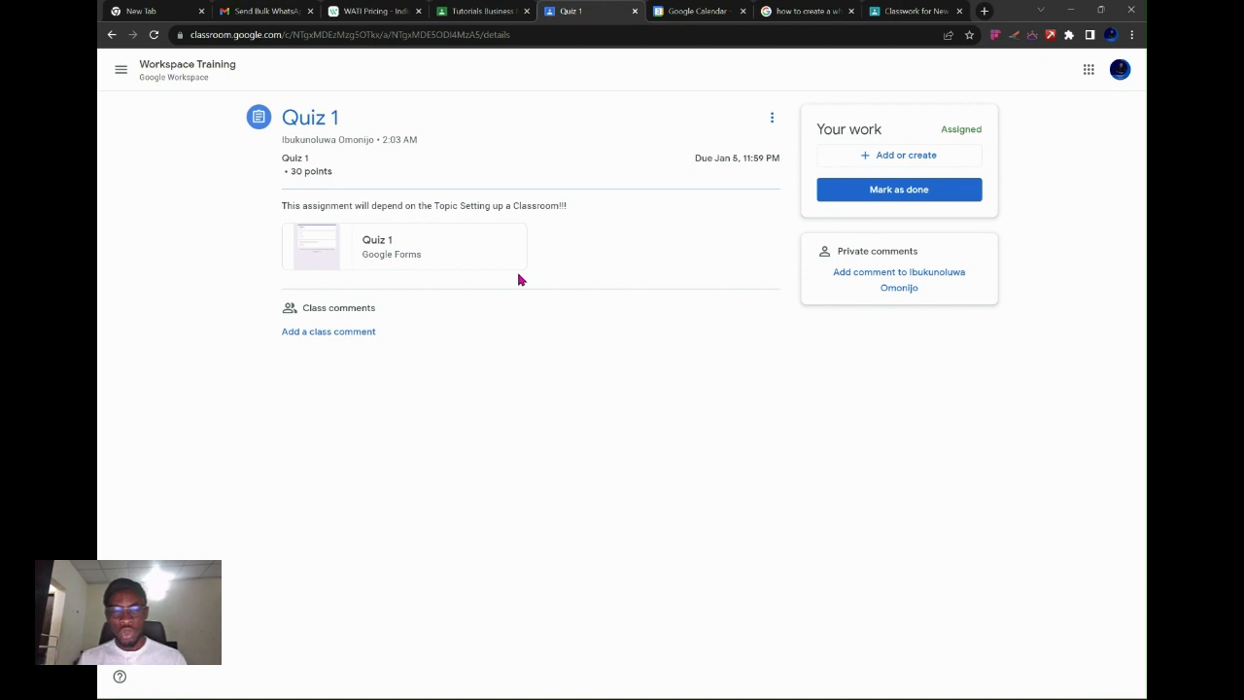
{"action": "left_click", "coordinate": [428, 254]}
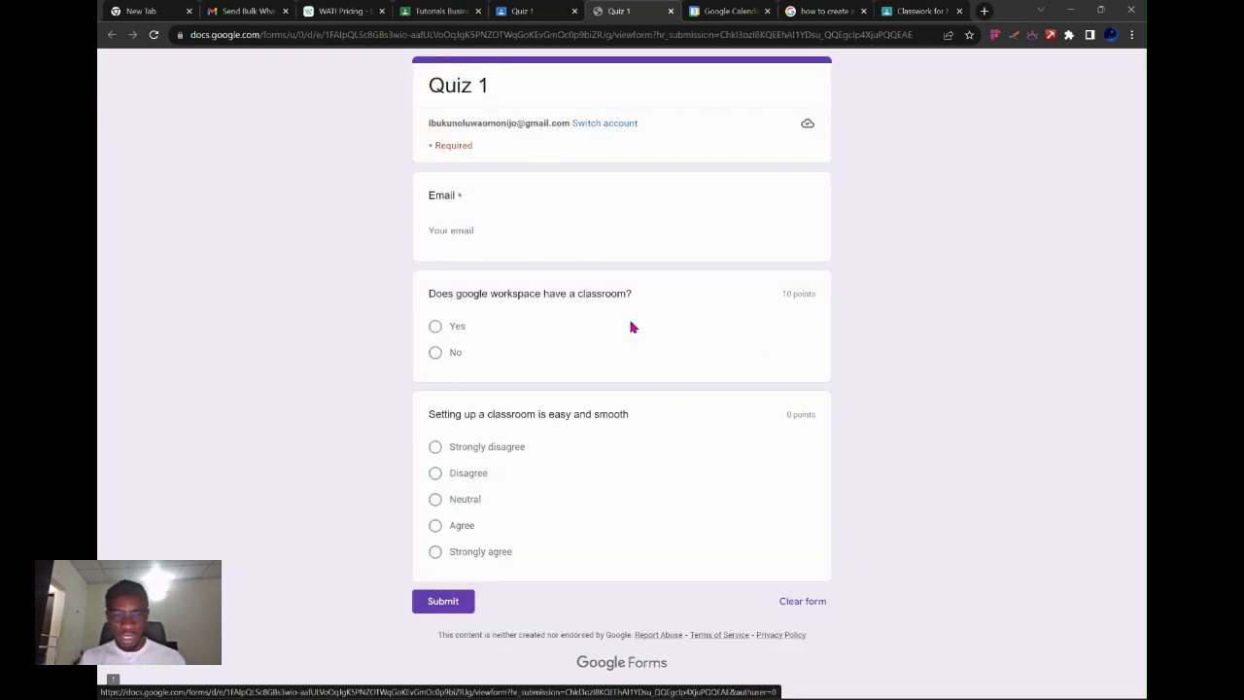
Answer Yes to the first question and Disagree to the rating question.
{"action": "left_click", "coordinate": [434, 325]}
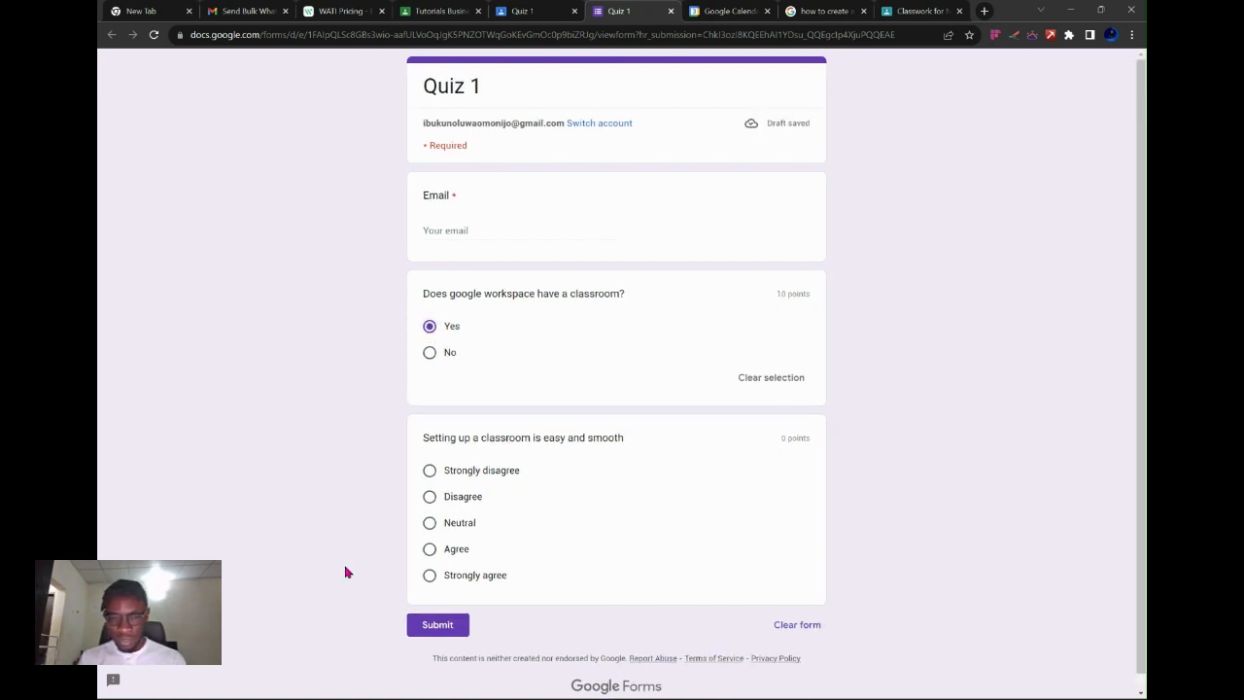
{"action": "left_click", "coordinate": [429, 497]}
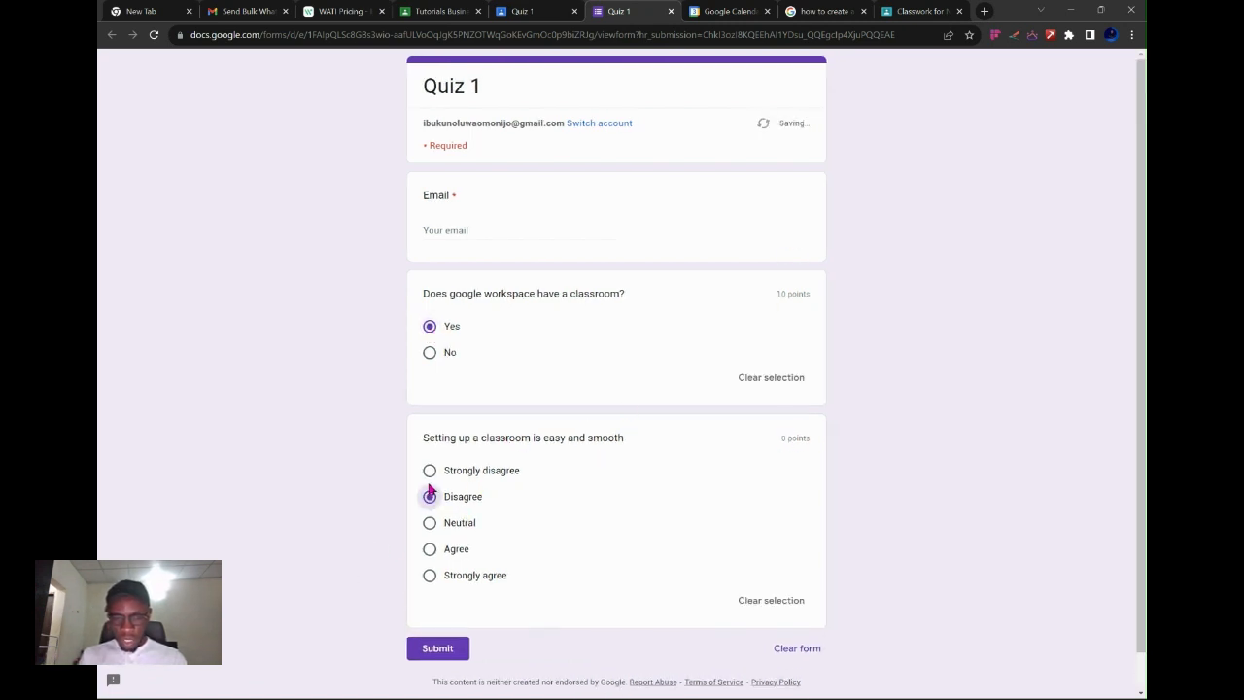
{"action": "left_click", "coordinate": [436, 650]}
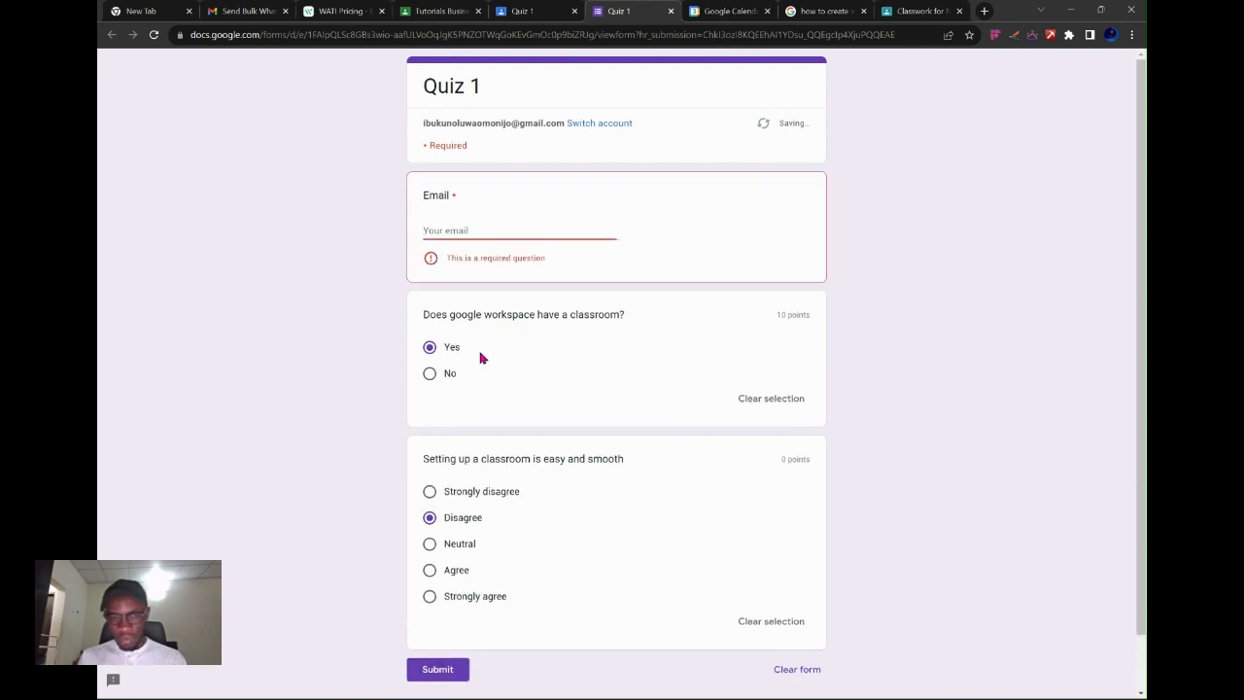
Enter the student's email address, submit the quiz, and view the 10/10 score.
{"action": "left_click", "coordinate": [468, 230]}
{"action": "type", "text": "billibuk"}
{"action": "key", "text": "BackSpace"}
{"action": "key", "text": "BackSpace"}
{"action": "key", "text": "BackSpace"}
{"action": "key", "text": "BackSpace"}
{"action": "key", "text": "BackSpace"}
{"action": "key", "text": "BackSpace"}
{"action": "key", "text": "BackSpace"}
{"action": "key", "text": "BackSpace"}
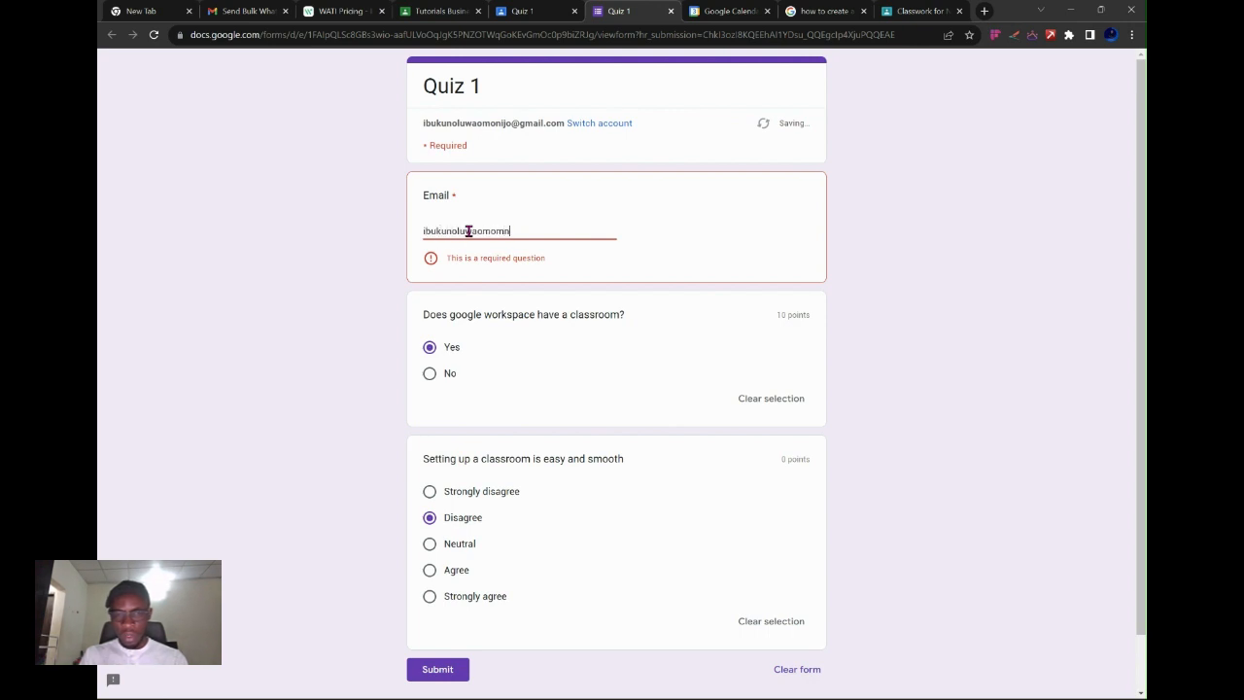
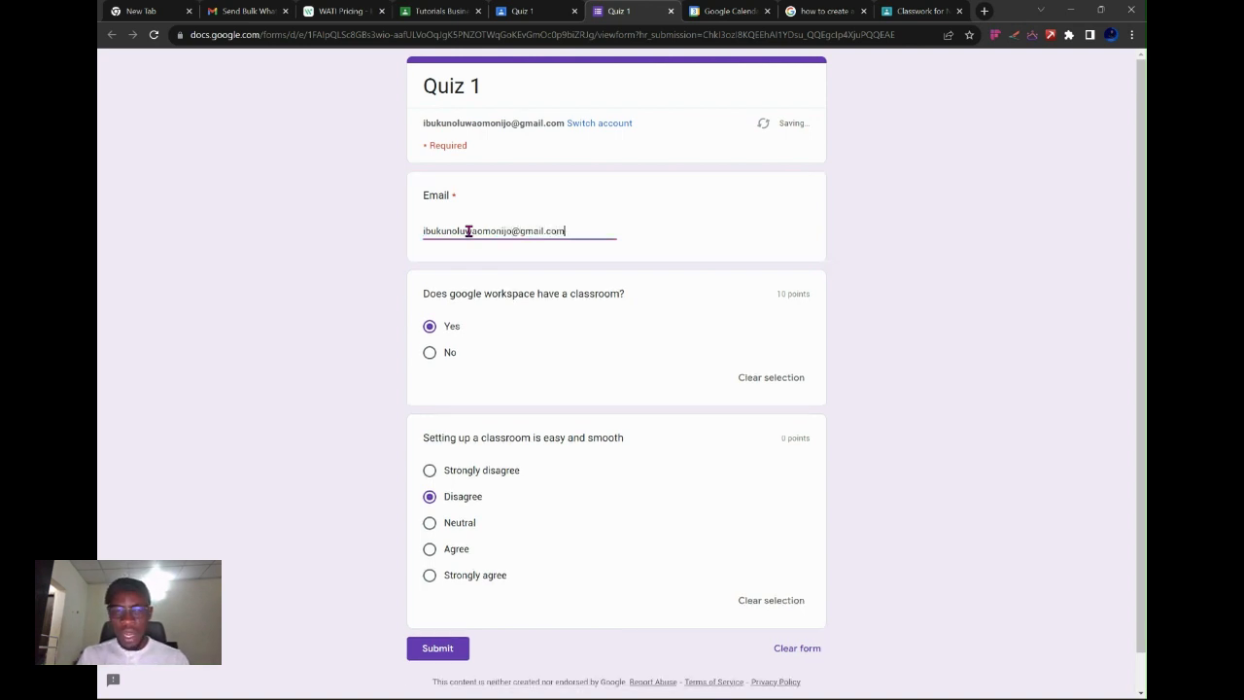
{"action": "left_click", "coordinate": [457, 648]}
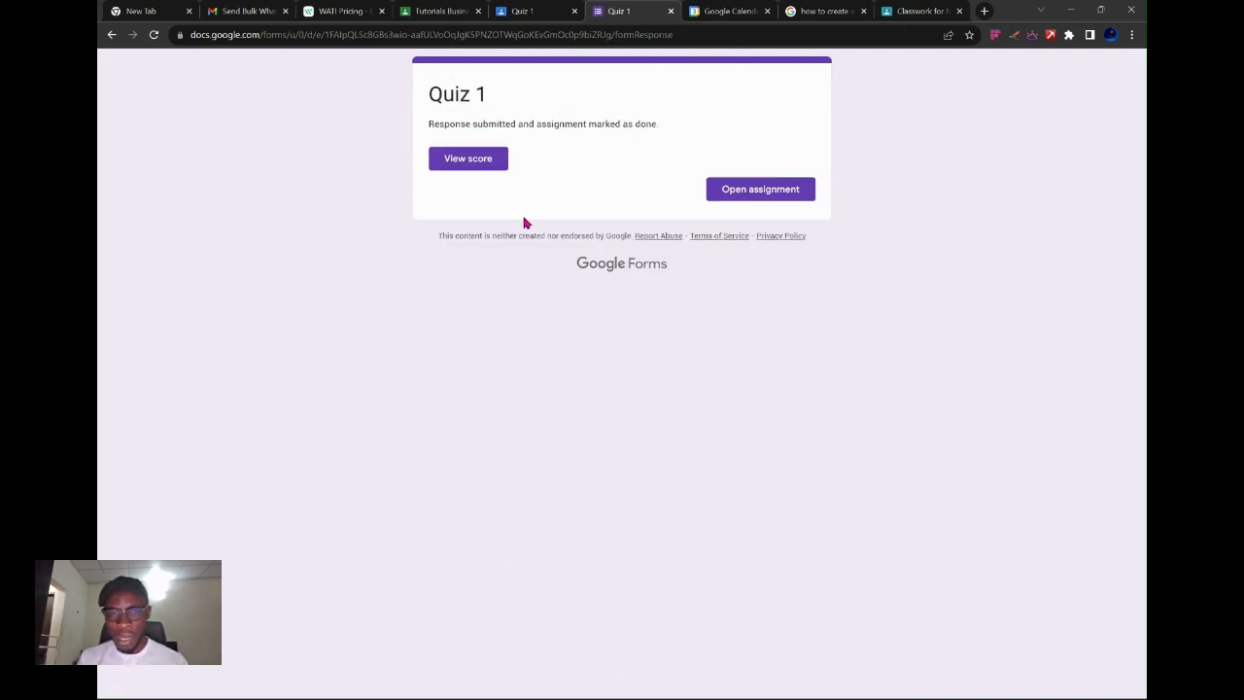
{"action": "left_click", "coordinate": [476, 160]}
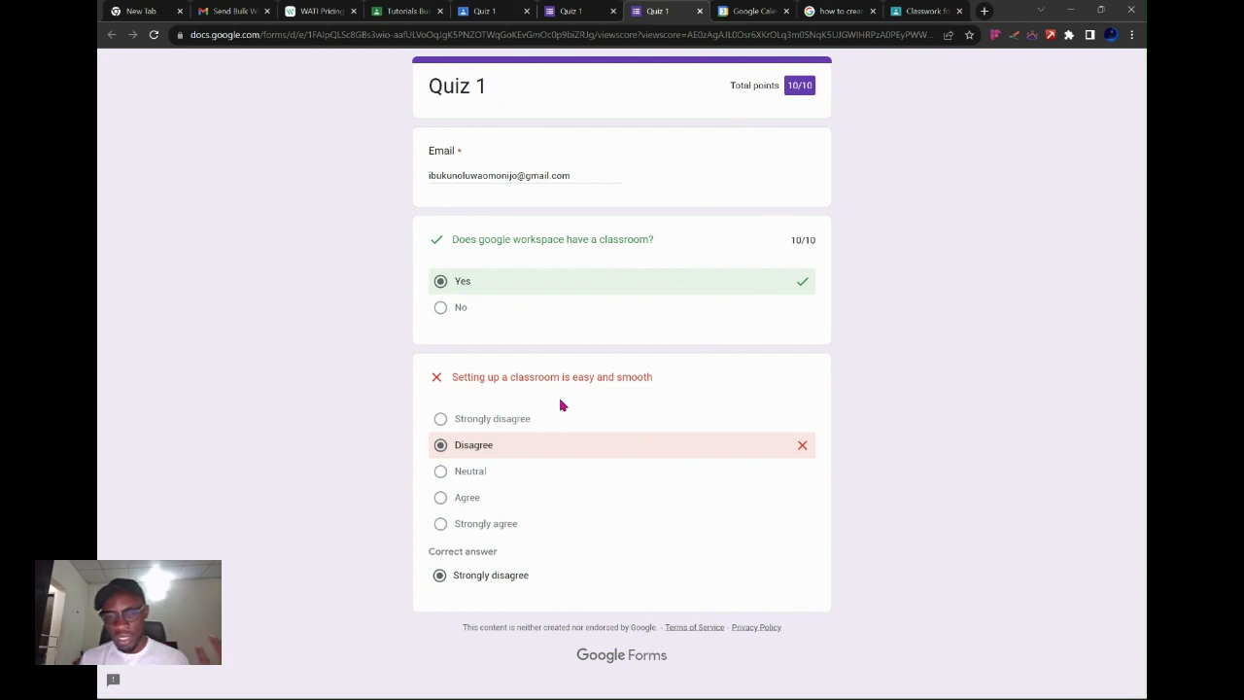
{"action": "left_click", "coordinate": [571, 11]}
Confirm the student's Quiz 1 shows Turned in, then return to the teacher's window.
{"action": "left_click", "coordinate": [486, 9]}
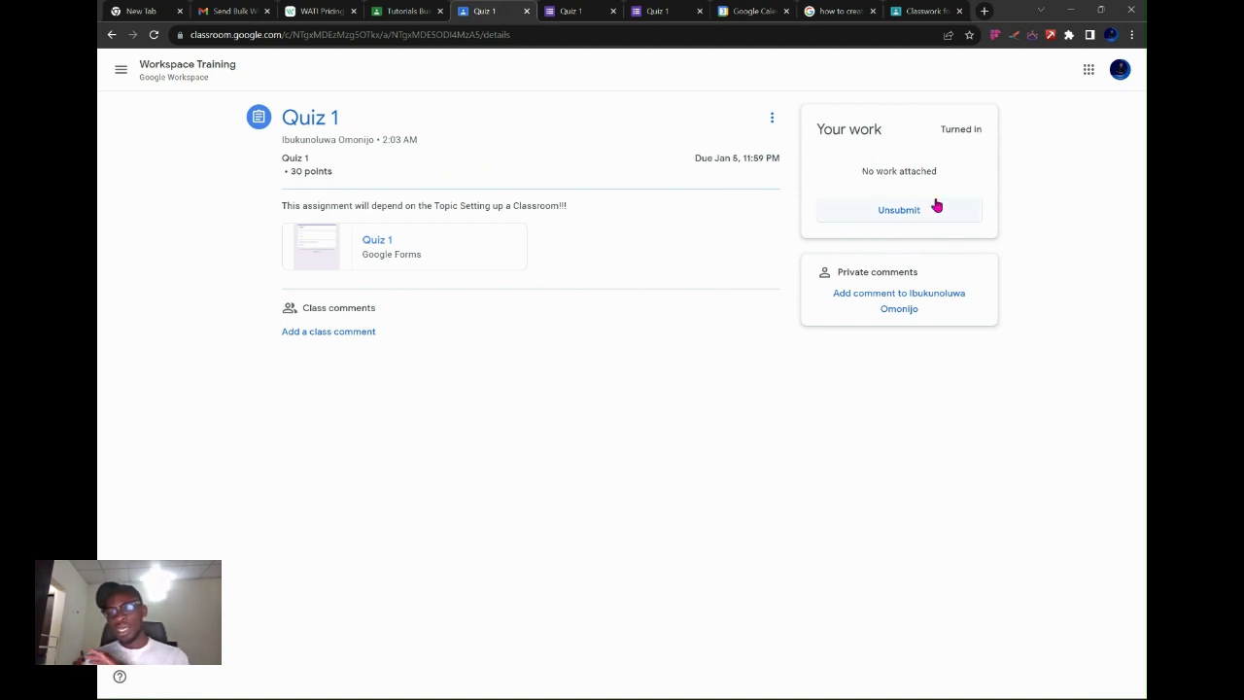
{"action": "key", "text": "alt+Tab"}
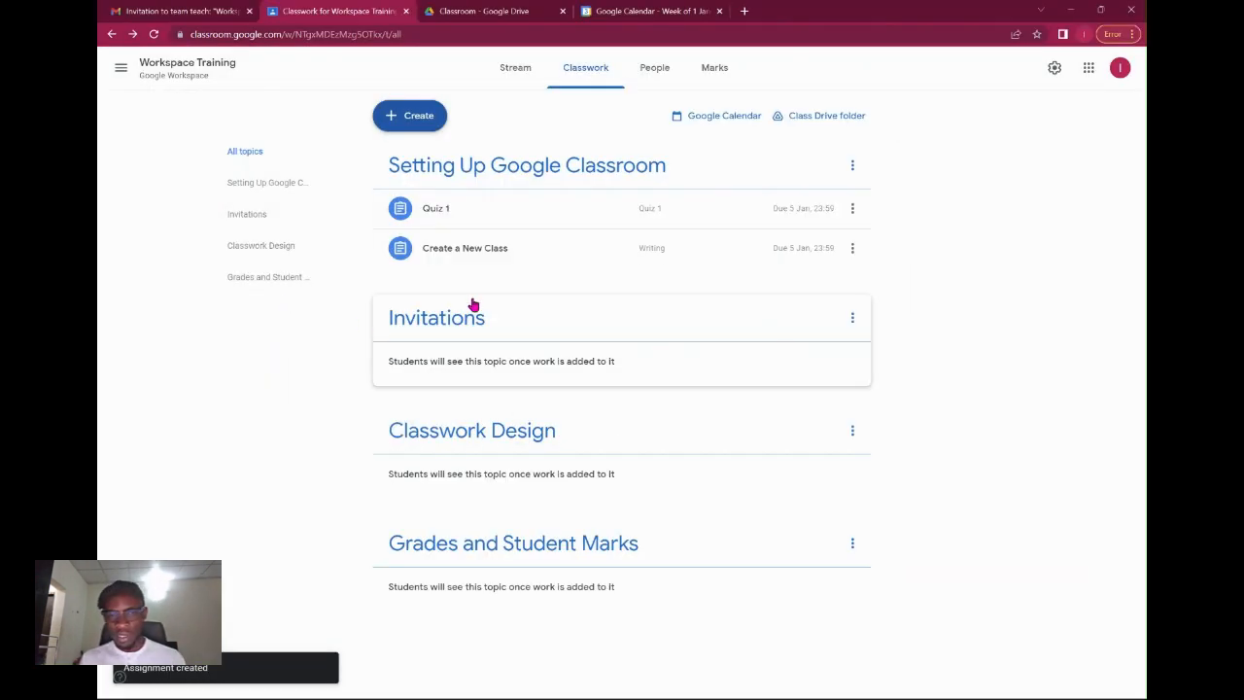
Review the student's Quiz 1 submission and its hand-in history.
{"action": "left_click", "coordinate": [601, 210]}
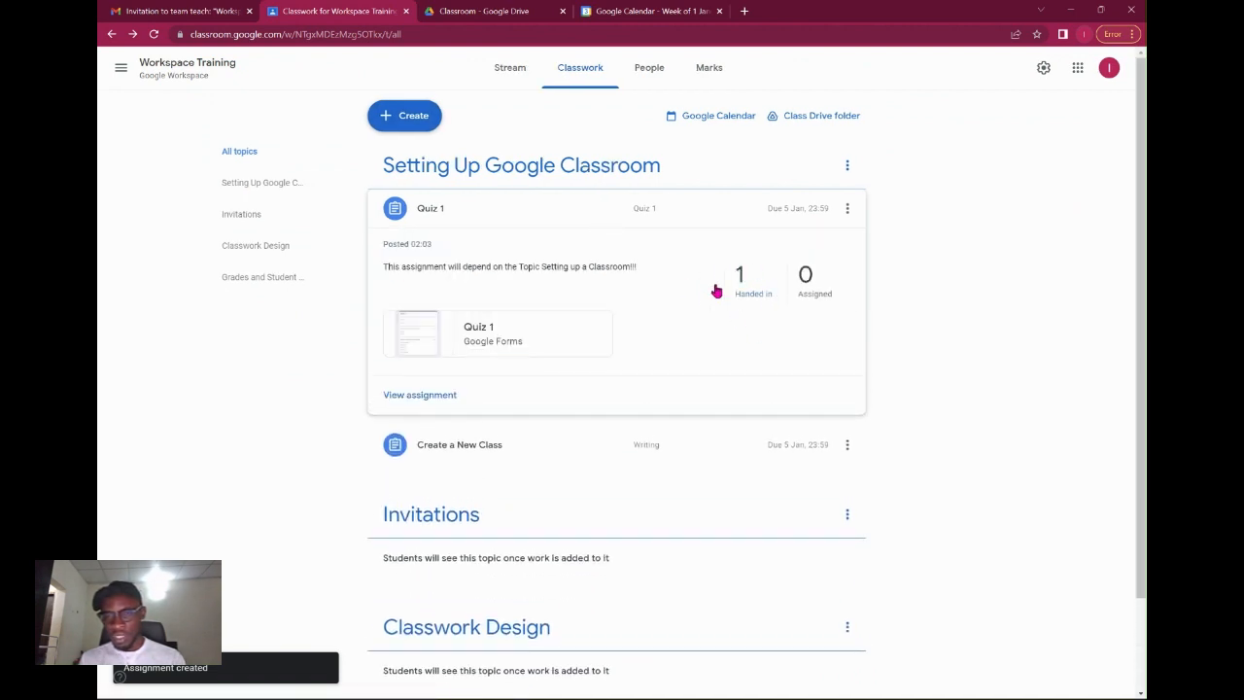
{"action": "left_click", "coordinate": [434, 398]}
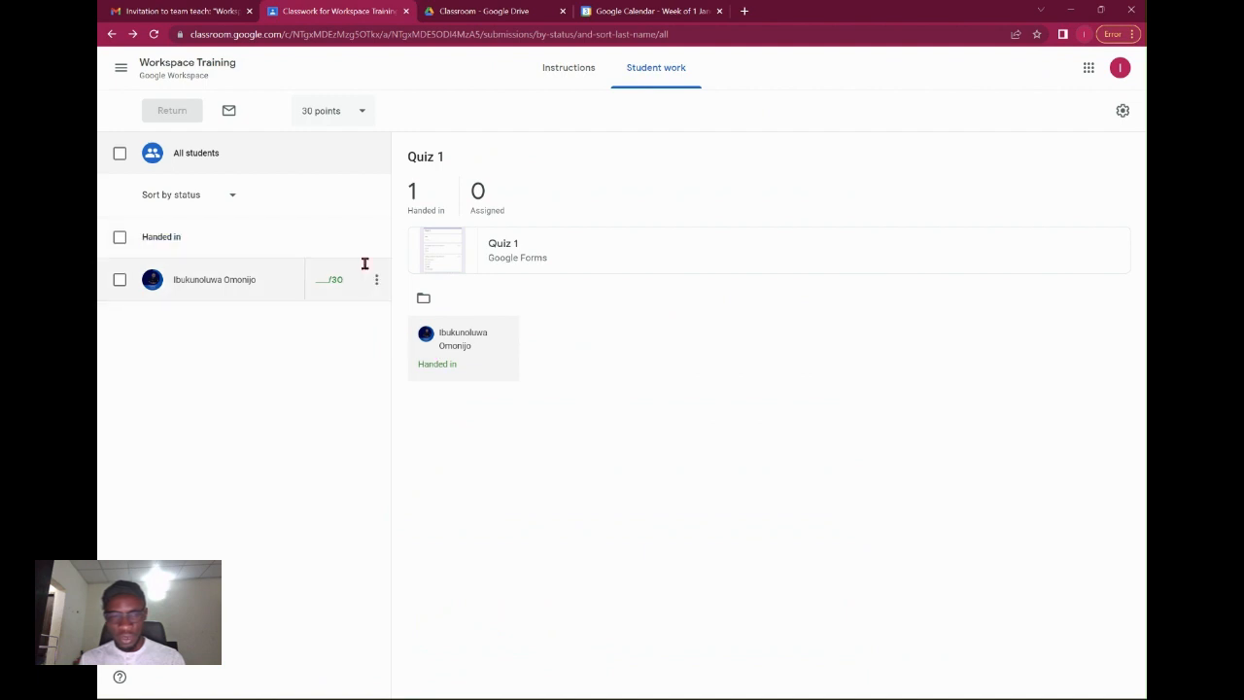
{"action": "left_click", "coordinate": [315, 282]}
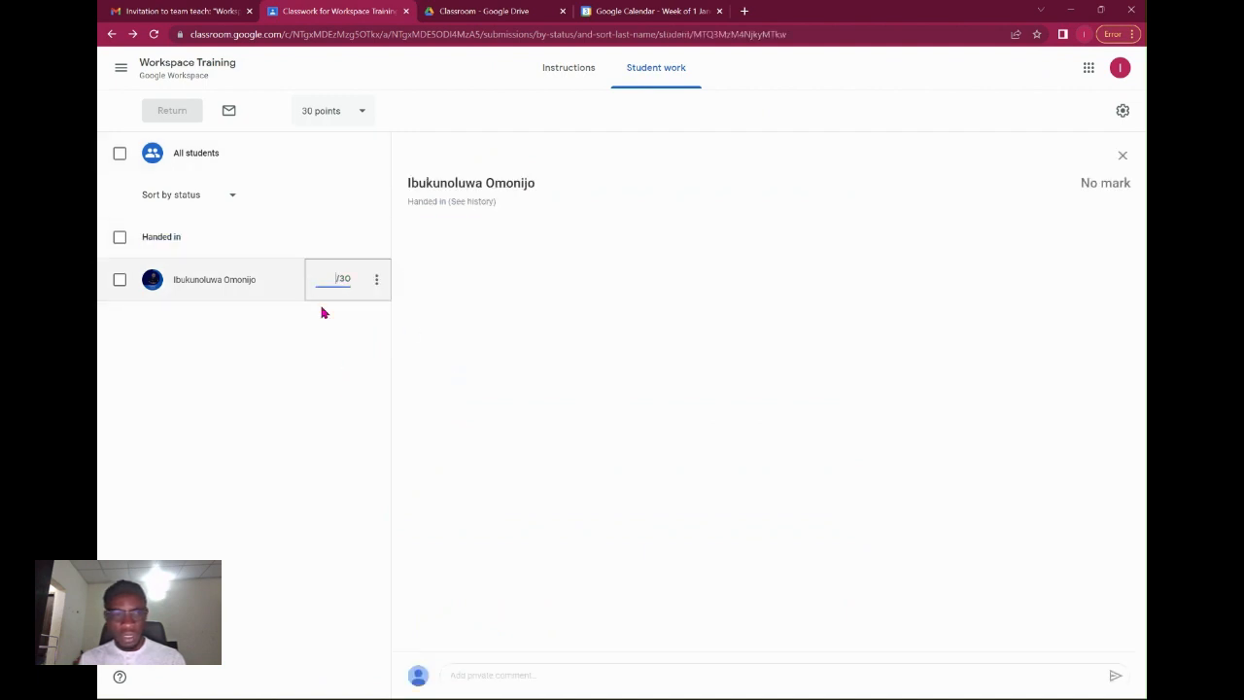
{"action": "left_click", "coordinate": [457, 202]}
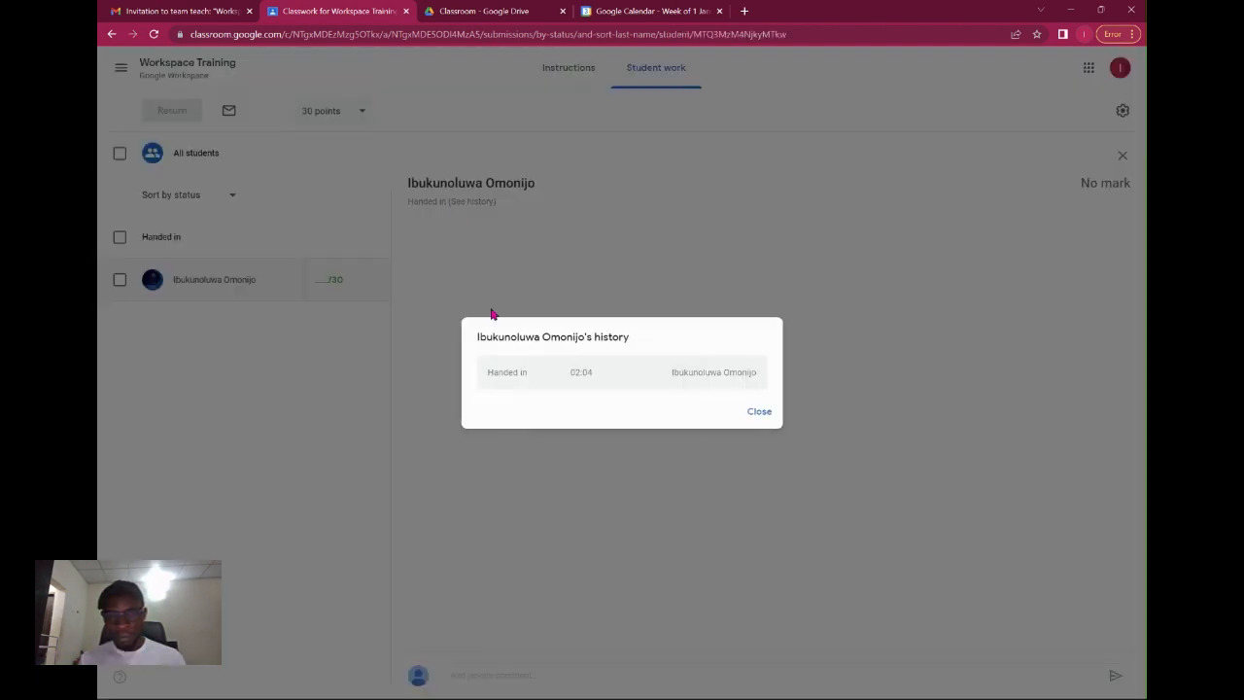
{"action": "left_click", "coordinate": [757, 411]}
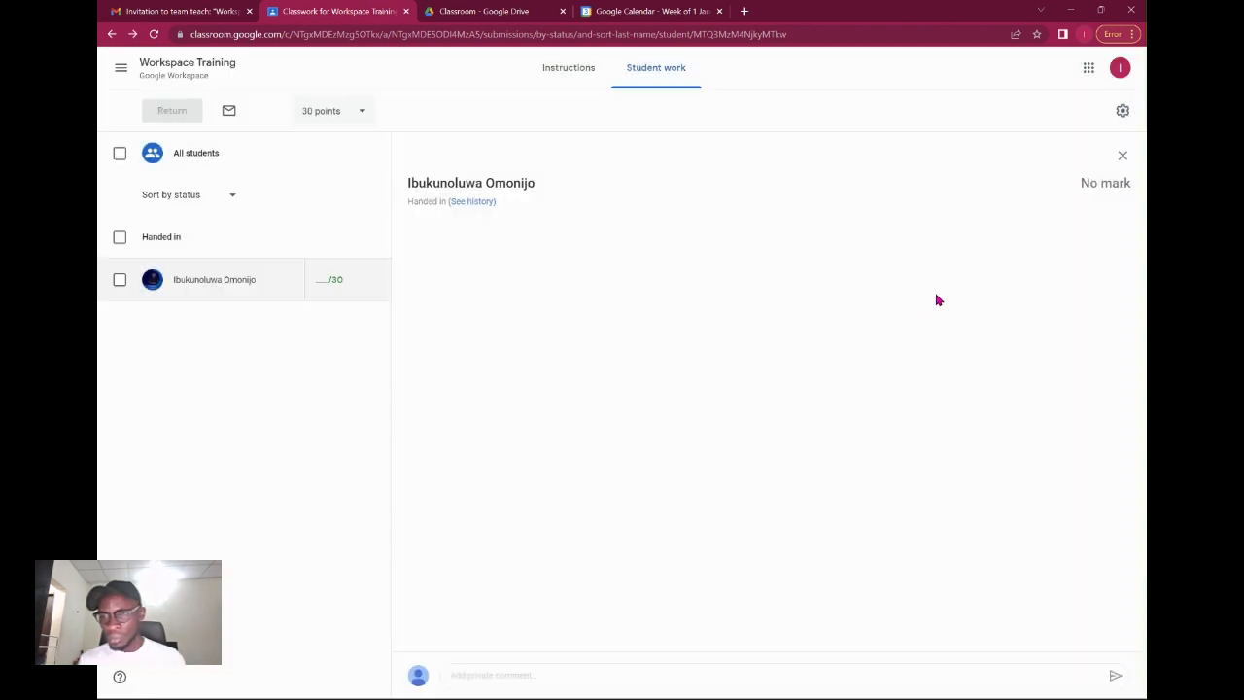
{"action": "left_click", "coordinate": [1122, 158]}
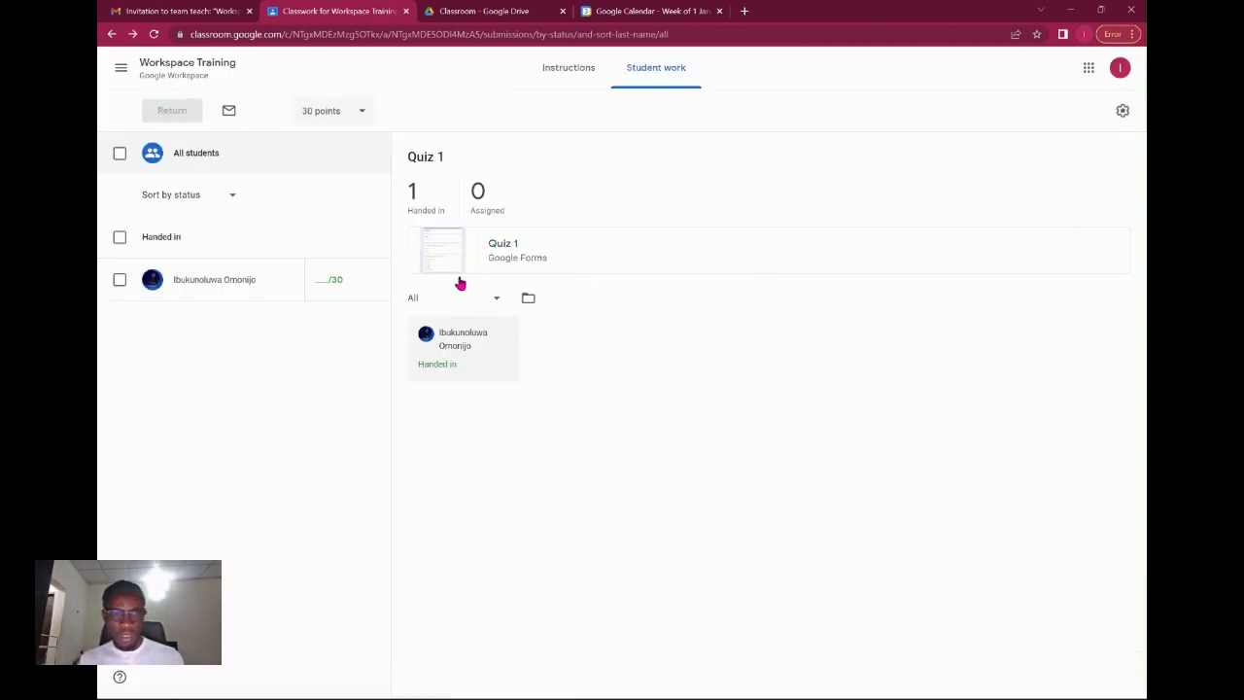
Return to the Workspace Training class's Classwork page.
{"action": "left_click", "coordinate": [569, 65]}
{"action": "left_click", "coordinate": [169, 64]}
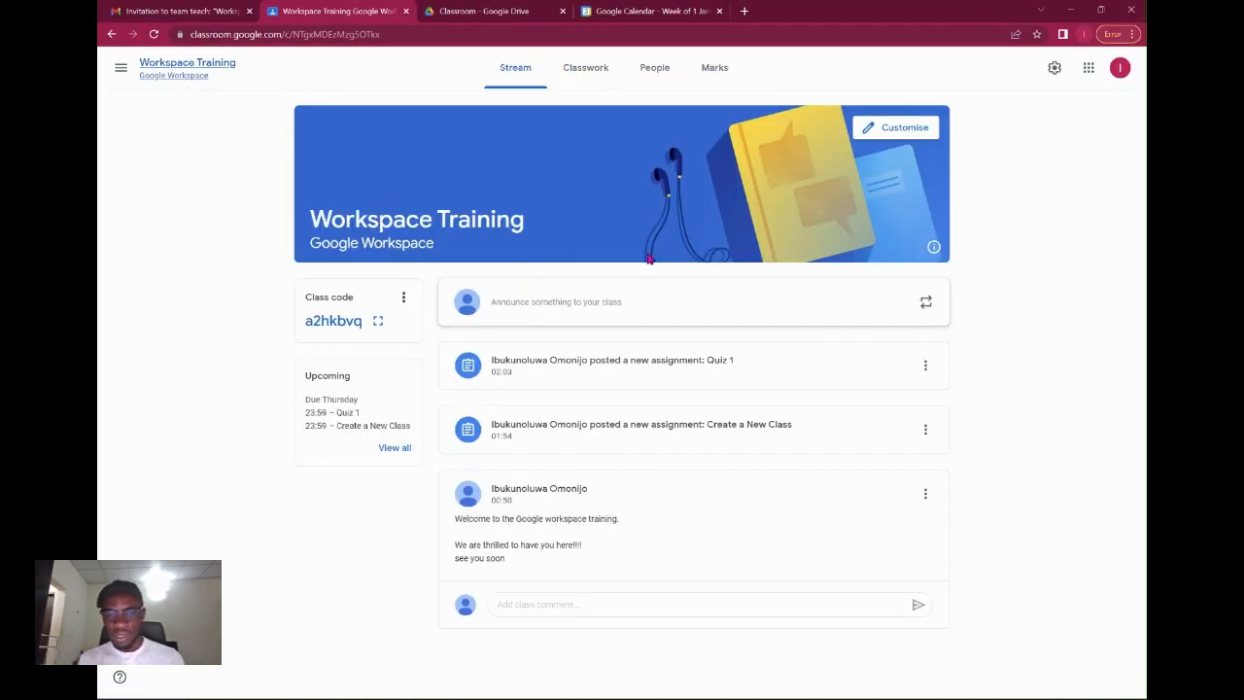
{"action": "left_click", "coordinate": [593, 71]}
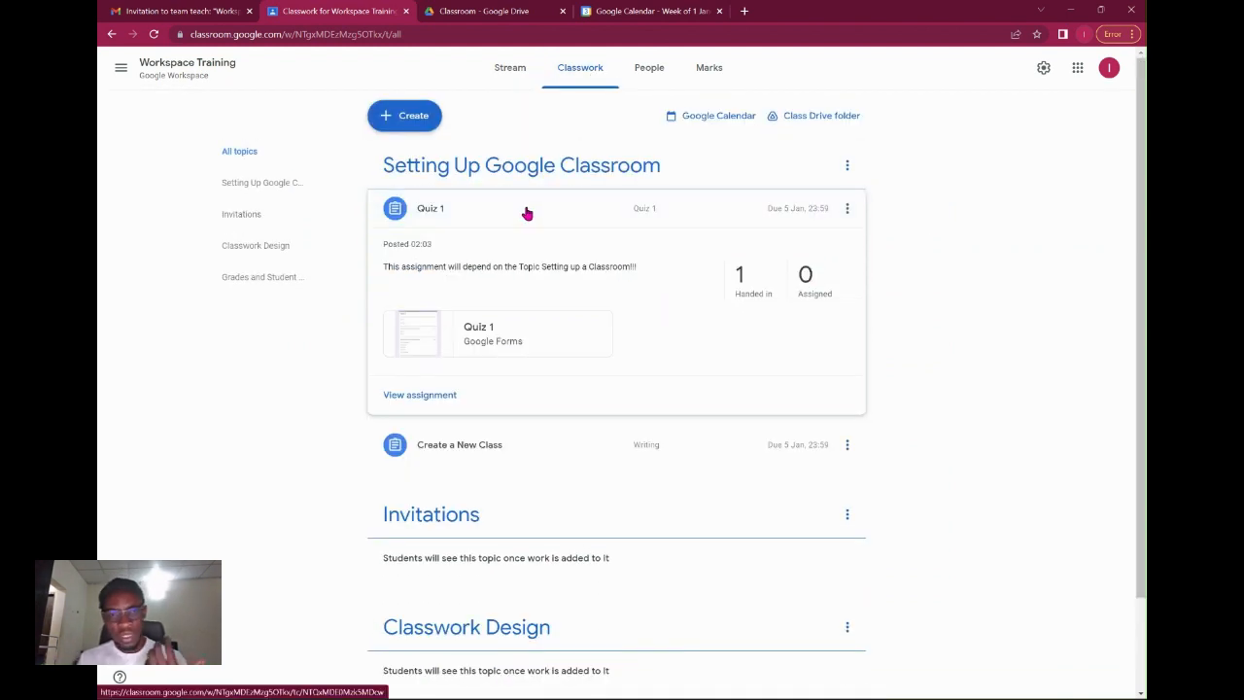
{"action": "left_click", "coordinate": [590, 207]}
Start a new Question post with the Short answer type.
{"action": "left_click", "coordinate": [409, 120]}
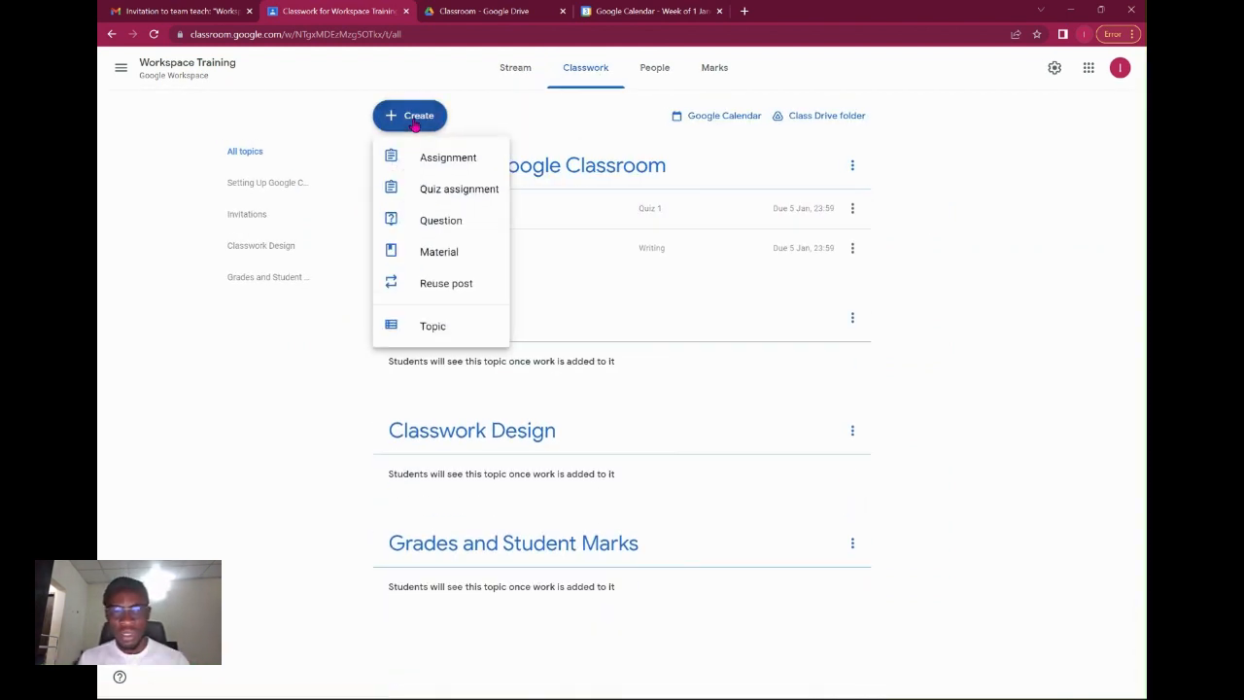
{"action": "left_click", "coordinate": [472, 221]}
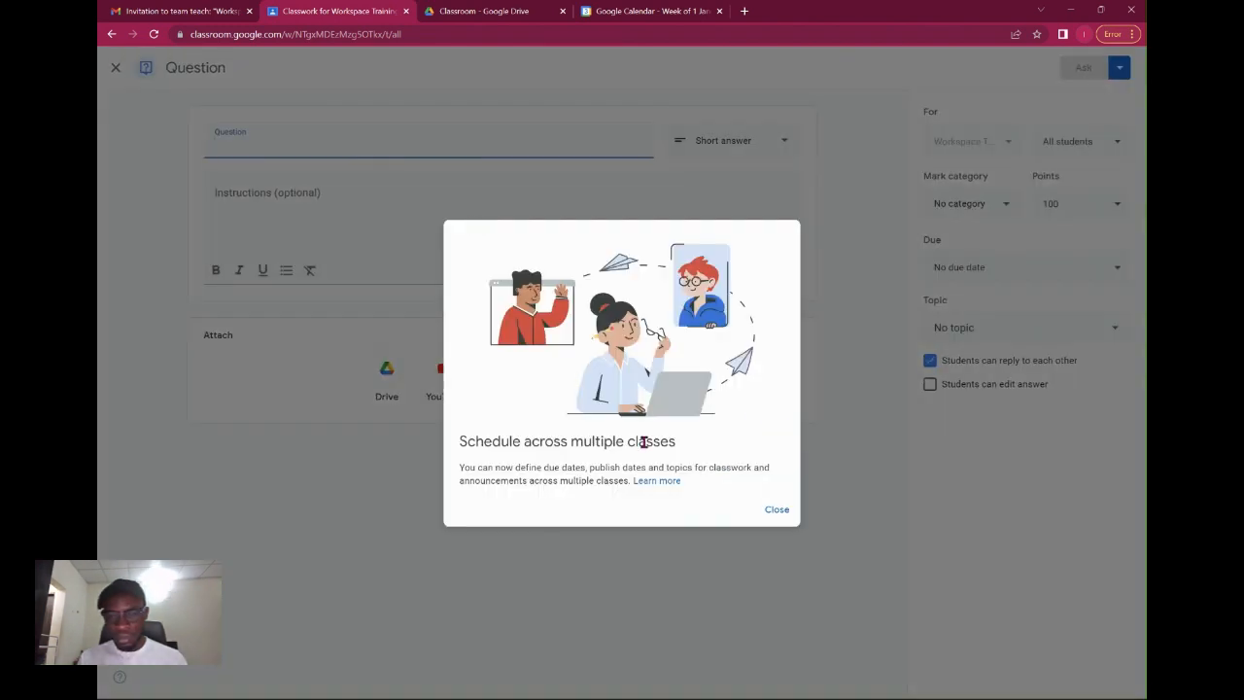
{"action": "left_click", "coordinate": [777, 510]}
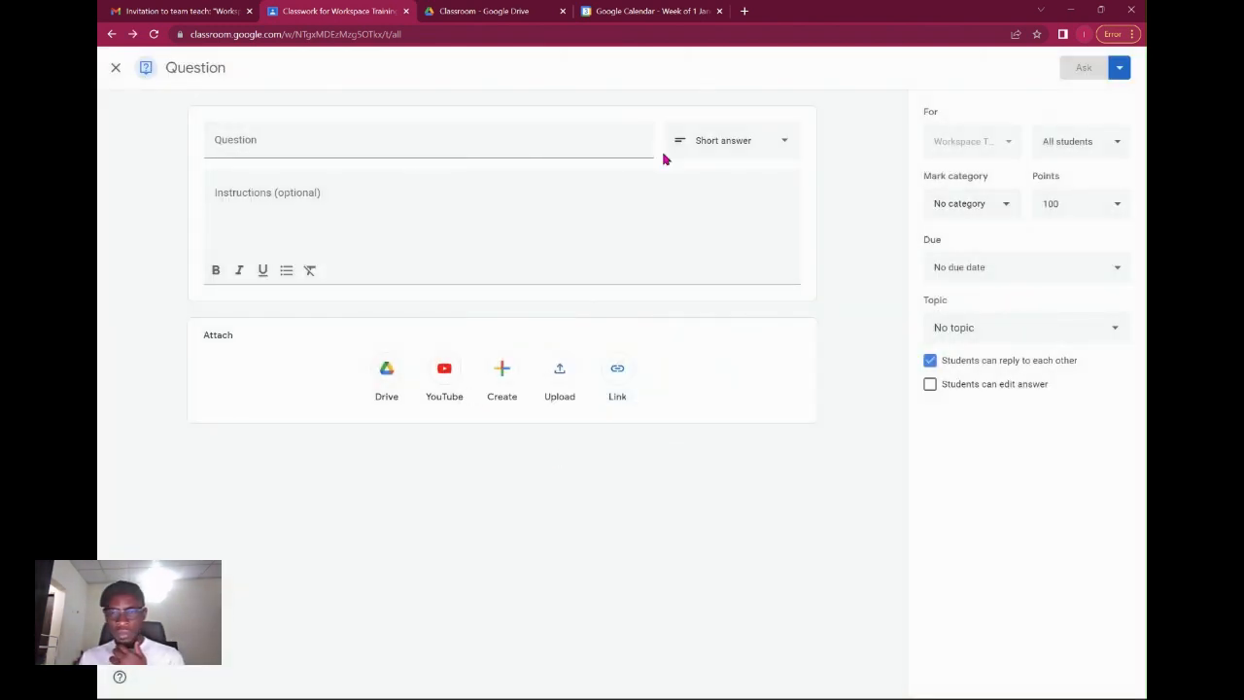
{"action": "left_click", "coordinate": [716, 153]}
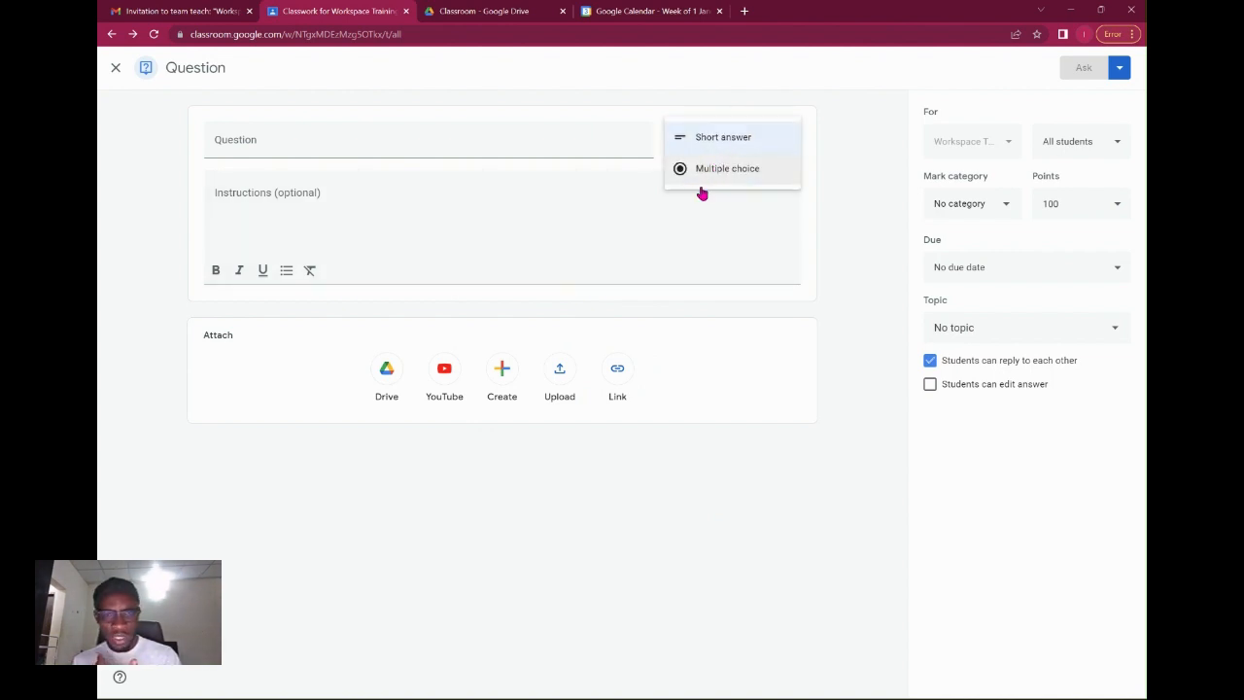
{"action": "left_click", "coordinate": [710, 170]}
{"action": "left_click", "coordinate": [716, 145]}
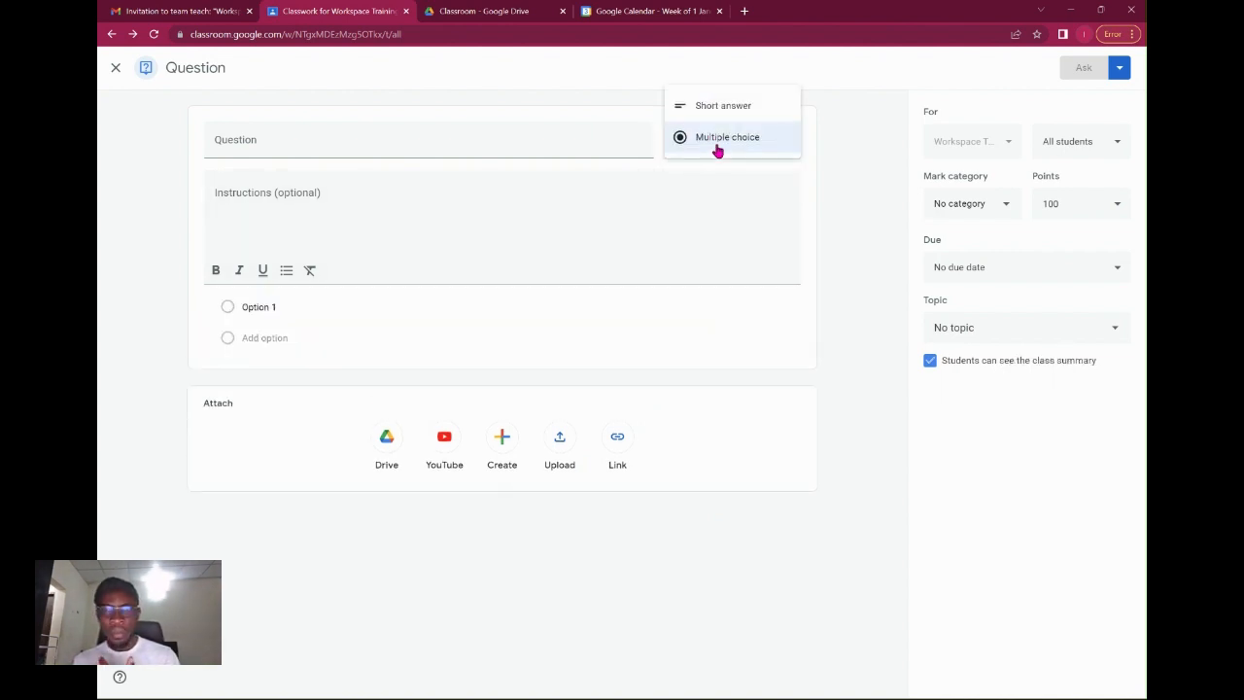
{"action": "left_click", "coordinate": [717, 117]}
Enter the question 'How is it wesy to coordinate in Google workspace?'.
{"action": "left_click", "coordinate": [535, 144]}
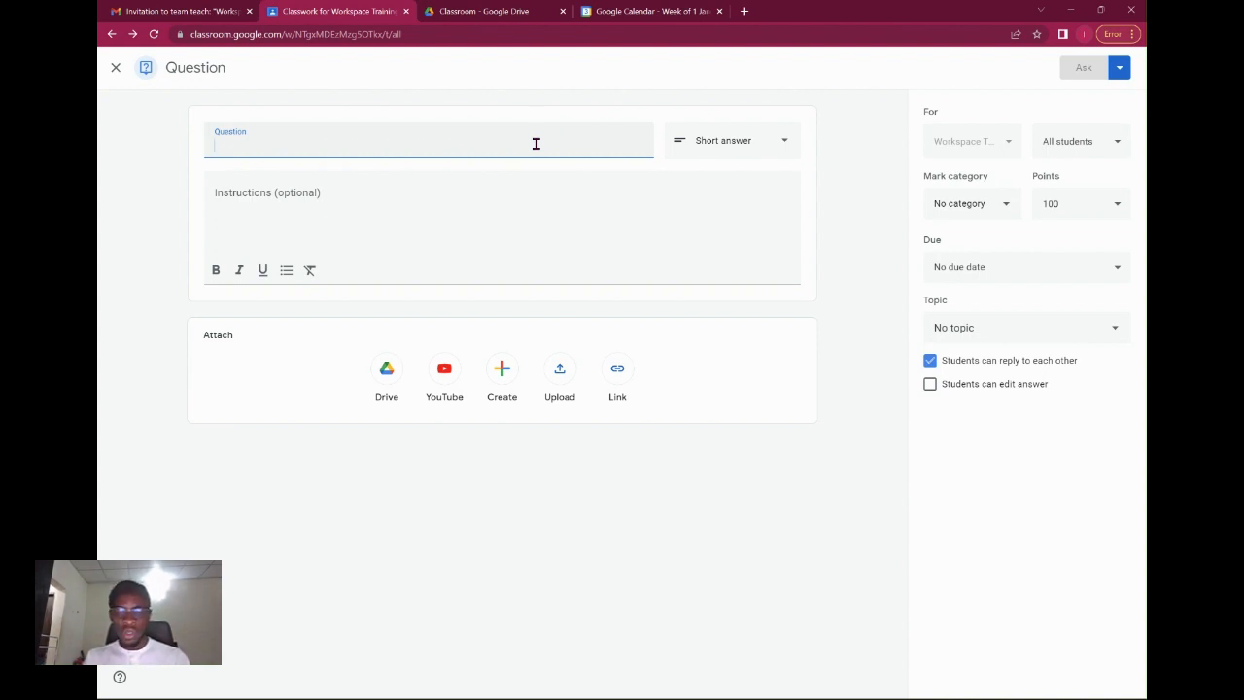
{"action": "type", "text": "Coordination"}
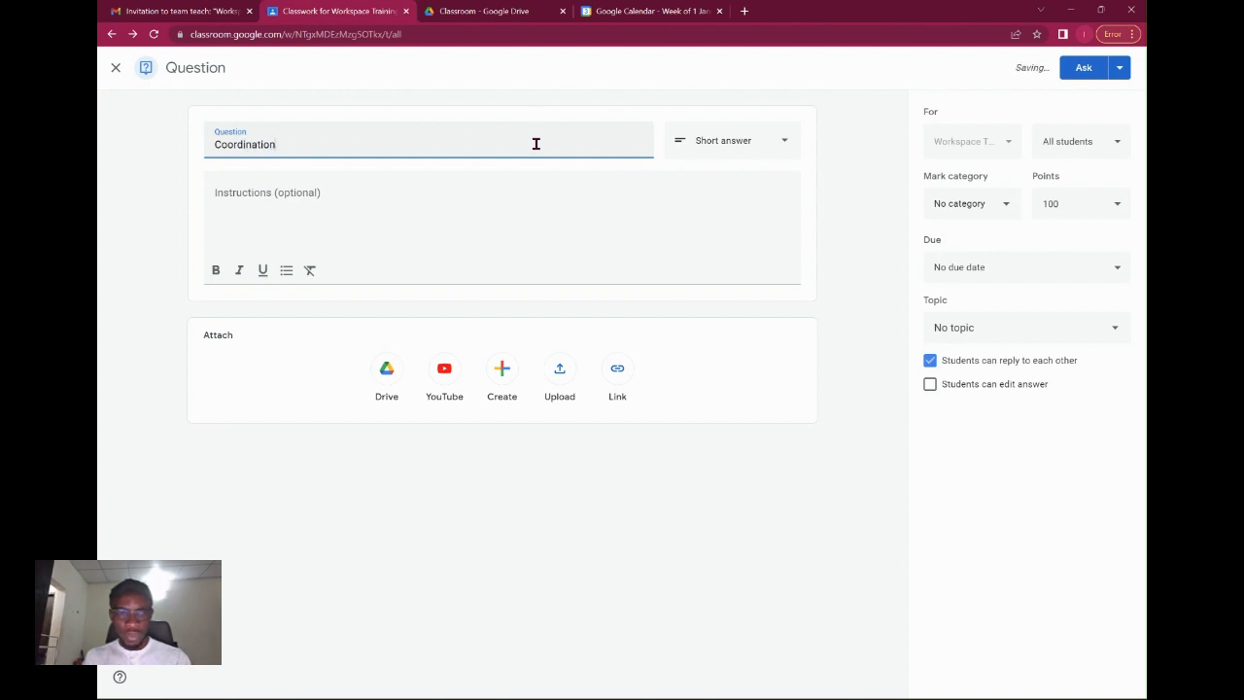
{"action": "key", "text": "ctrl+a"}
{"action": "type", "text": "Ho"}
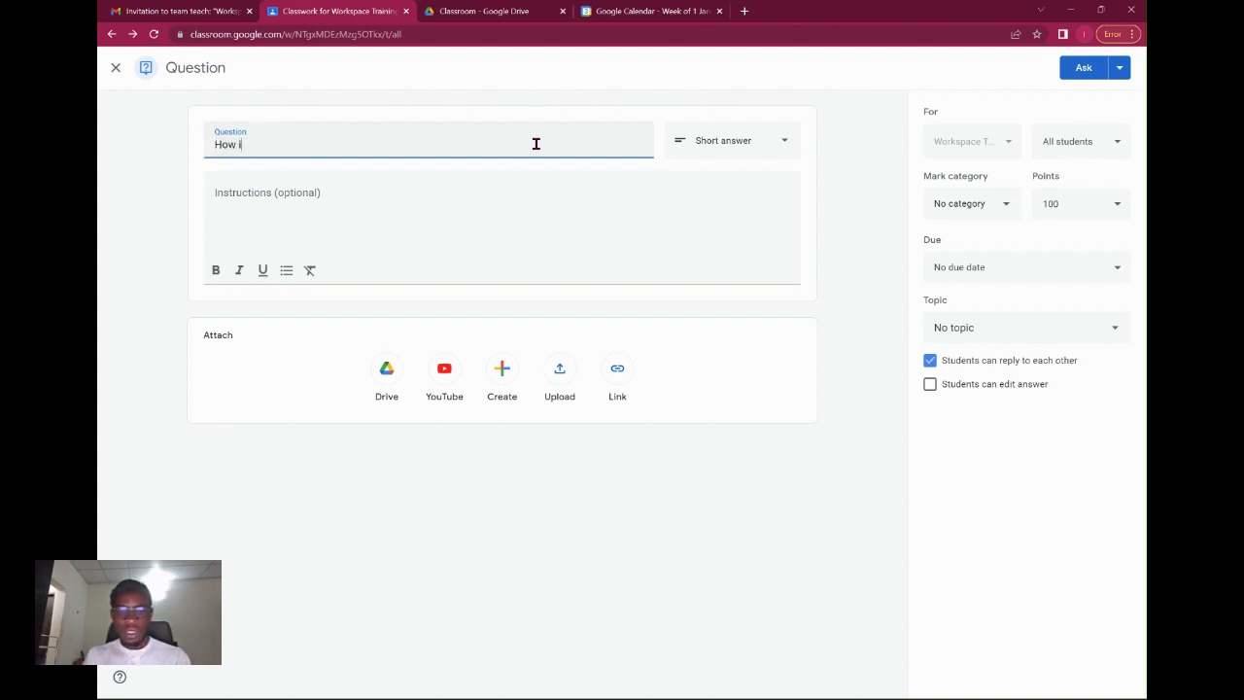
{"action": "type", "text": "w is it wasy to coordinate in Google workspcae?"}
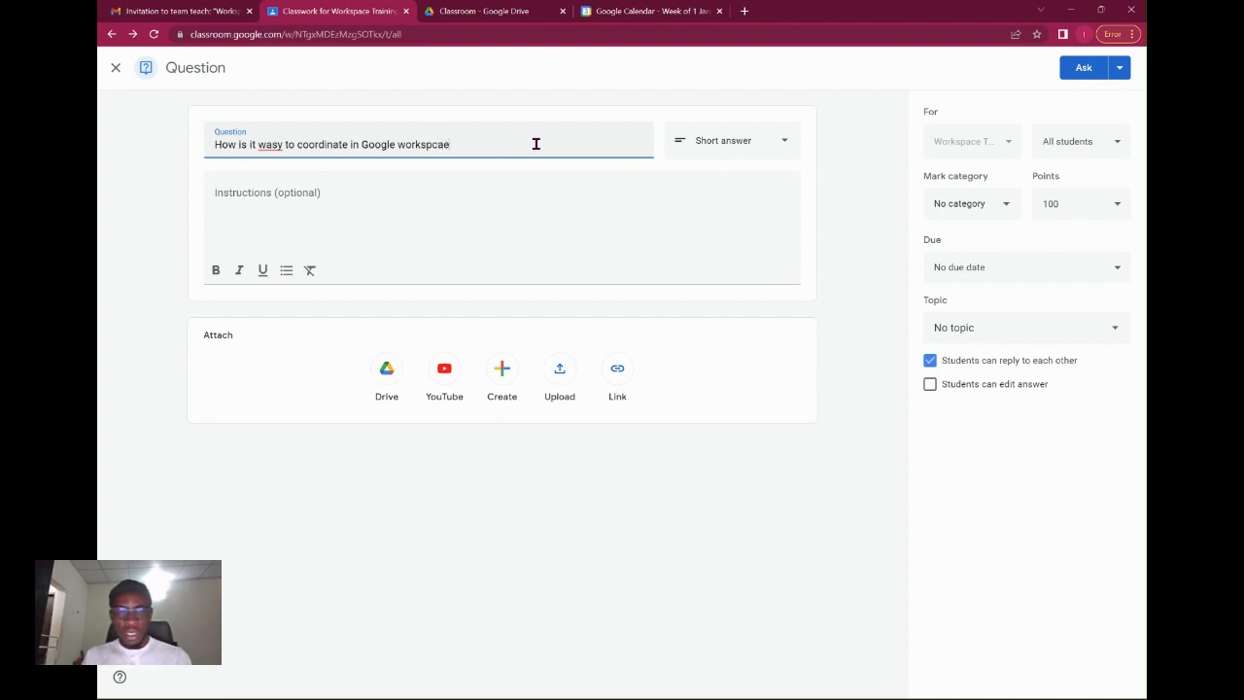
{"action": "right_click", "coordinate": [277, 144]}
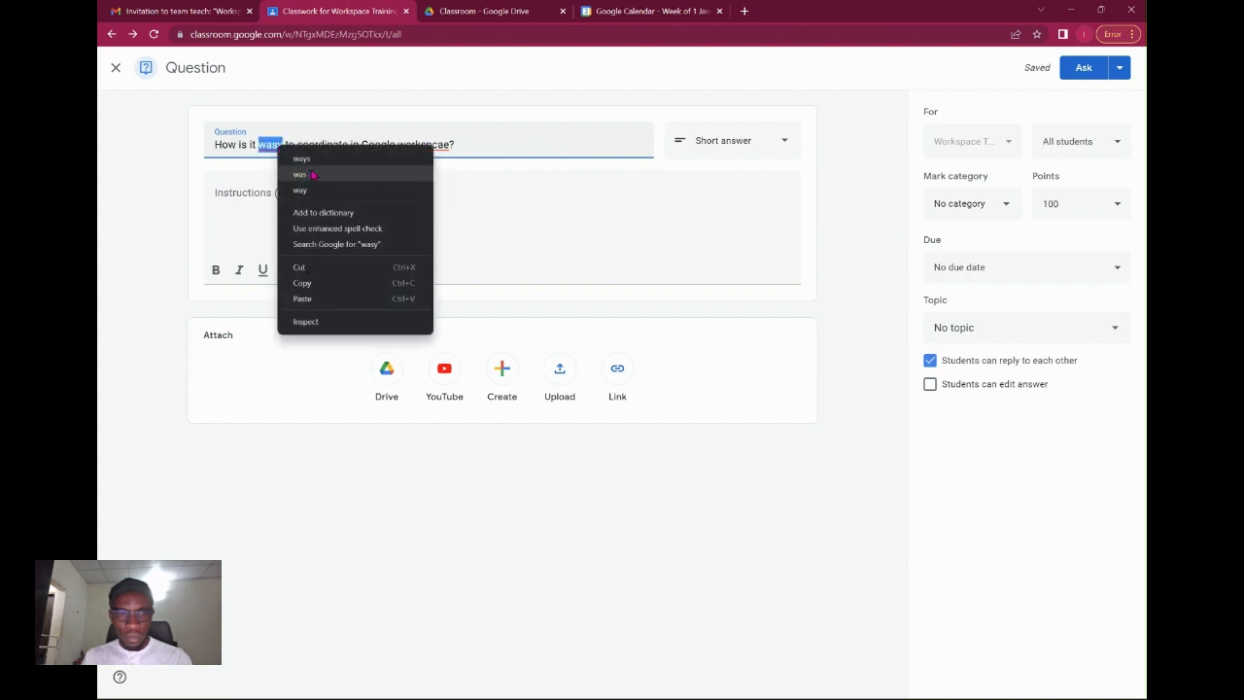
{"action": "left_click", "coordinate": [340, 224]}
{"action": "key", "text": "Left"}
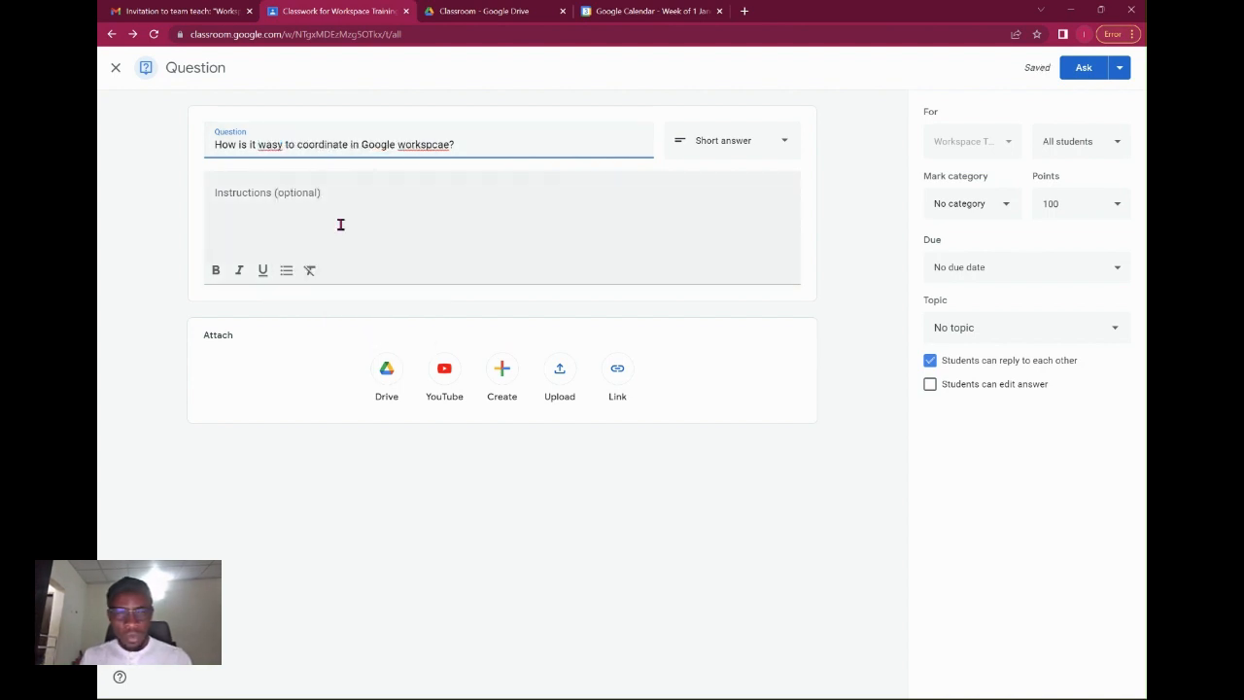
{"action": "key", "text": "Delete"}
{"action": "type", "text": "e"}
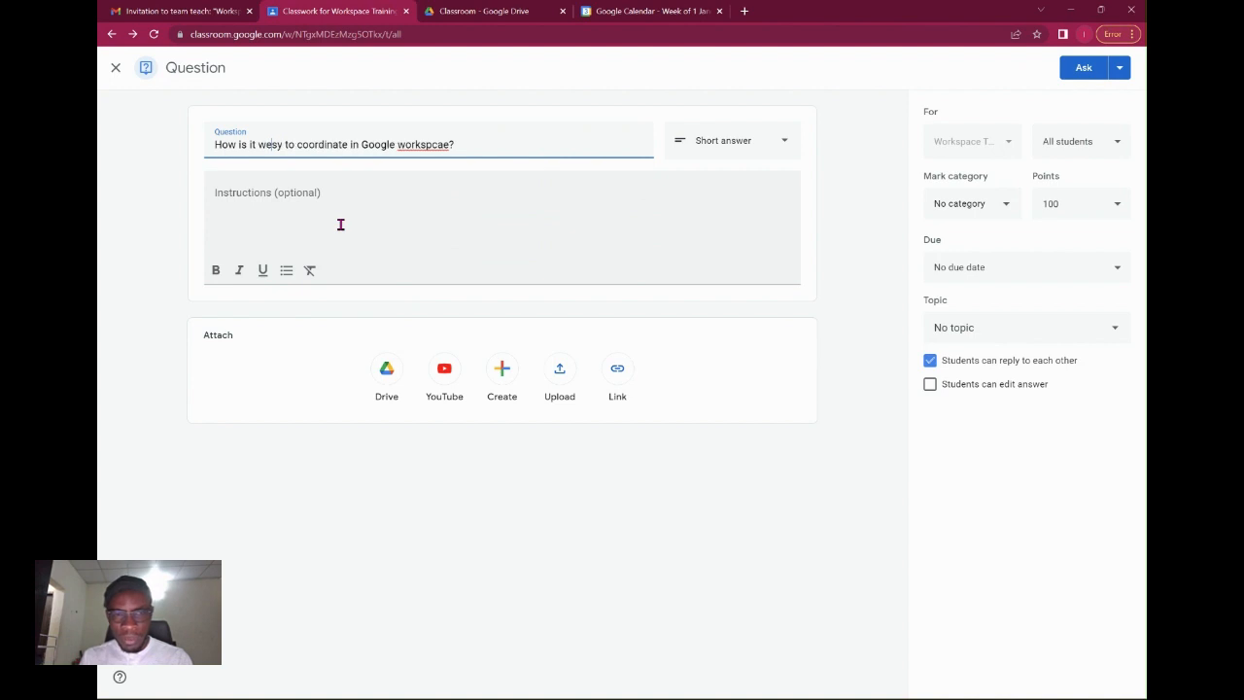
{"action": "left_click", "coordinate": [435, 143]}
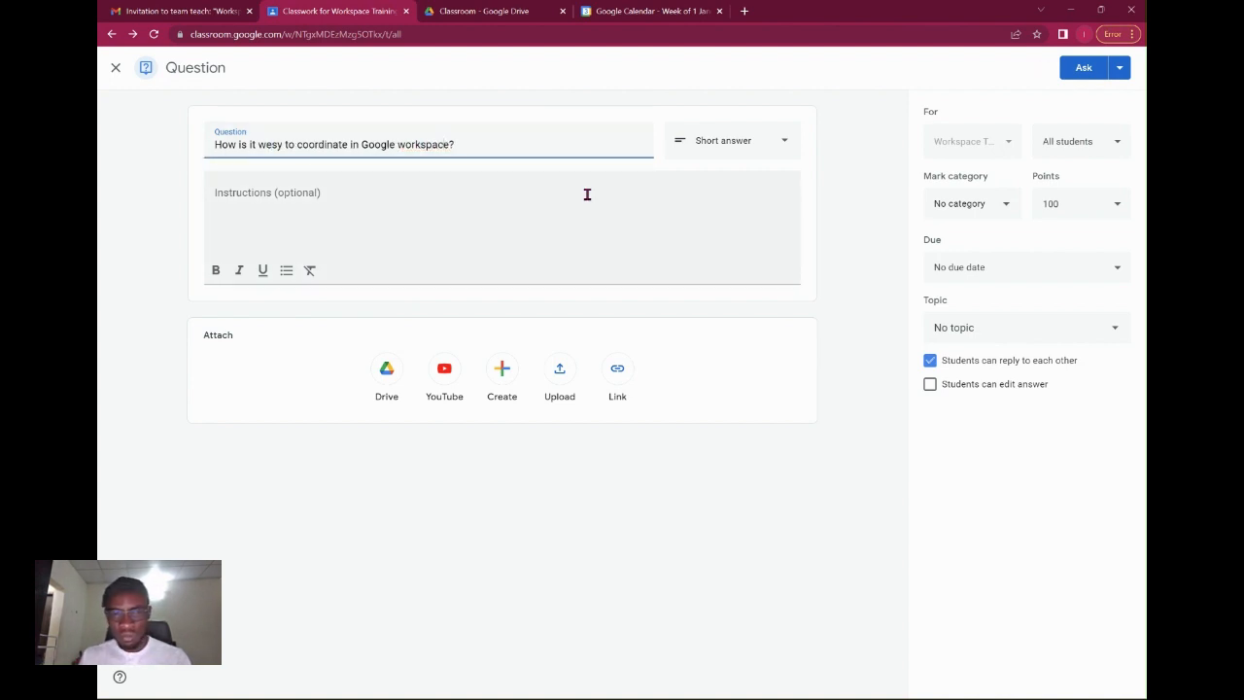
Keep the question as Short answer and set its mark category to Writing.
{"action": "left_click", "coordinate": [412, 199]}
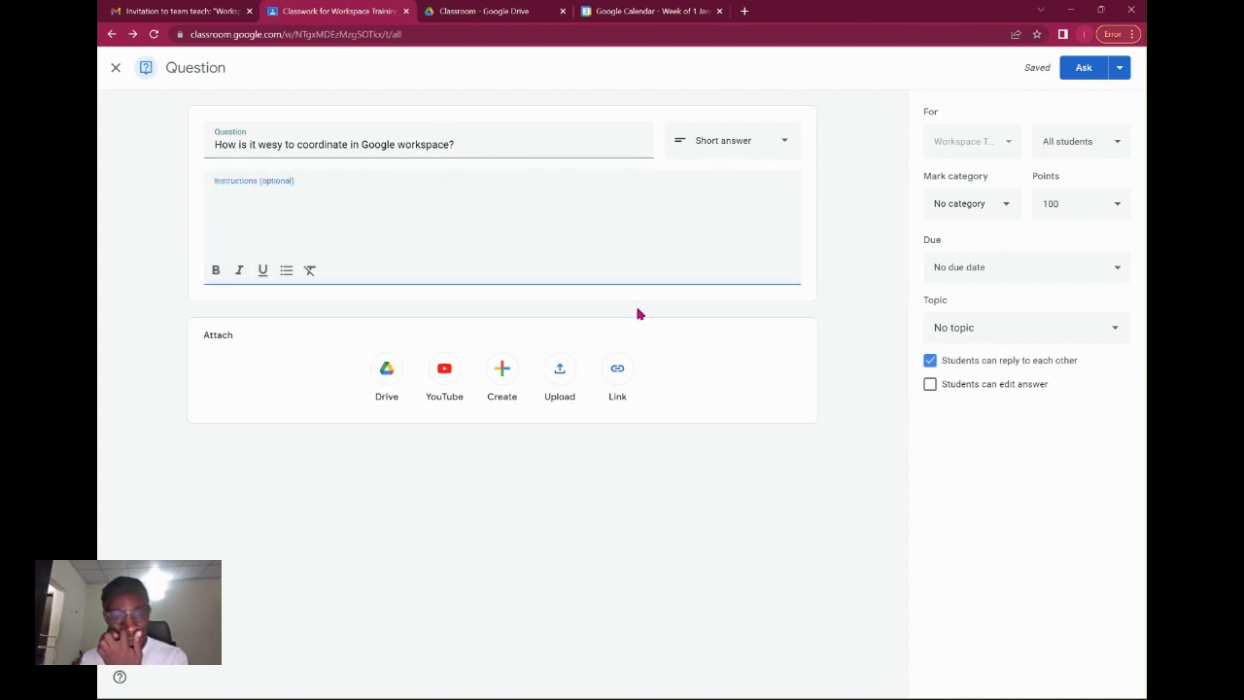
{"action": "left_click", "coordinate": [747, 142]}
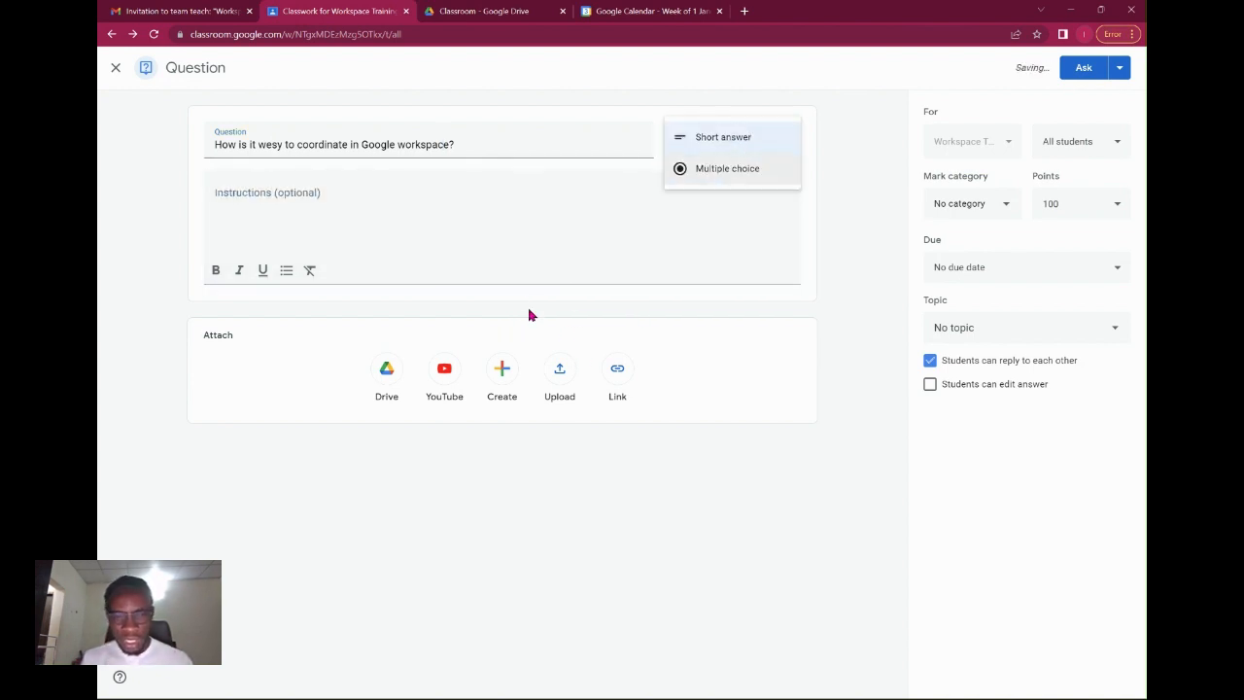
{"action": "left_click", "coordinate": [835, 175]}
{"action": "left_click", "coordinate": [972, 220]}
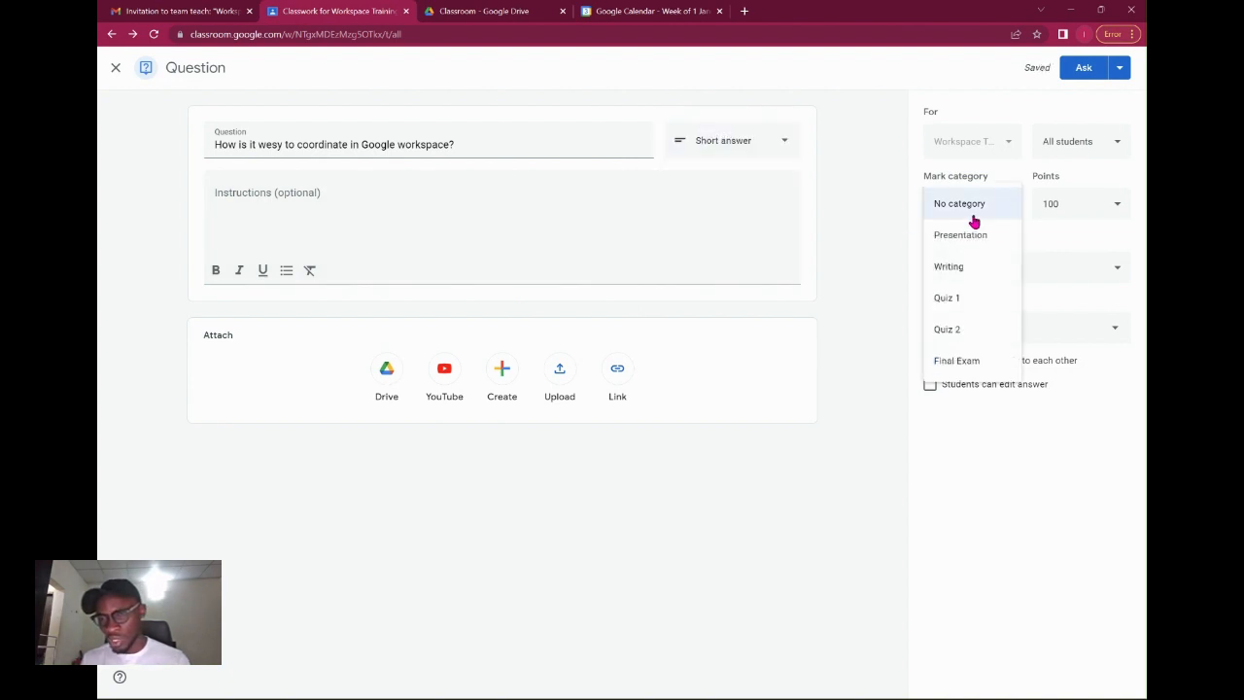
{"action": "left_click", "coordinate": [983, 269]}
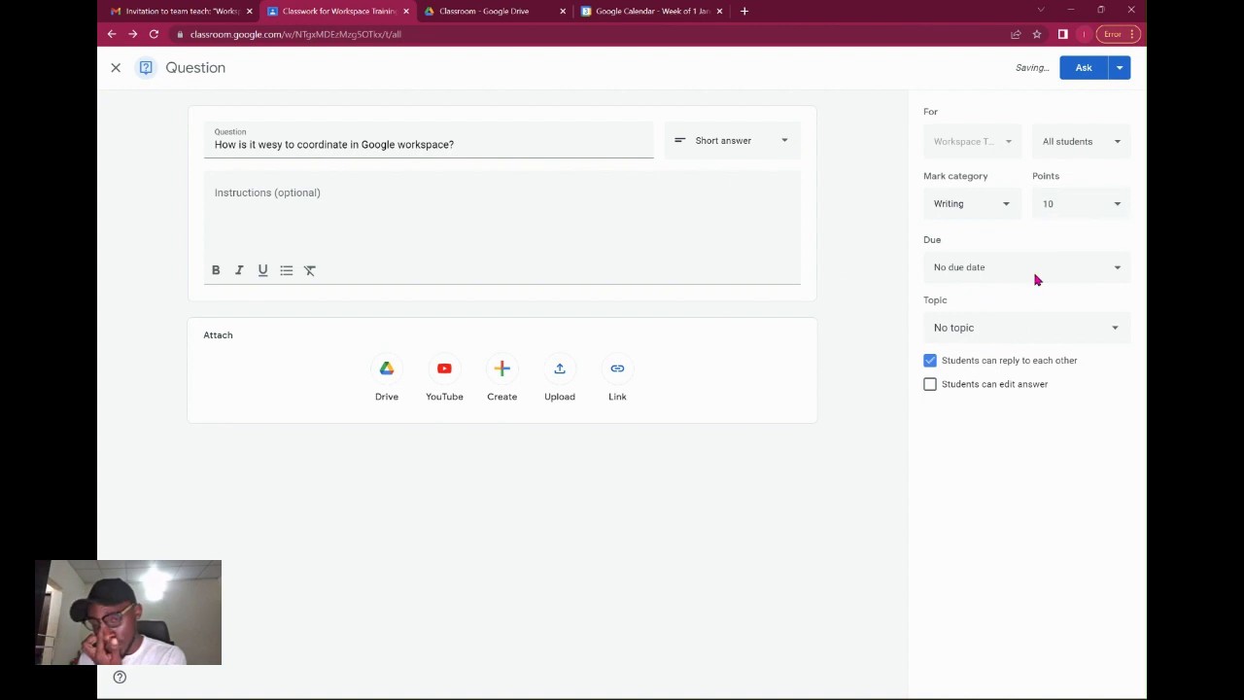
Try the Classwork Design topic, remove it, and begin creating a new topic.
{"action": "left_click", "coordinate": [969, 332]}
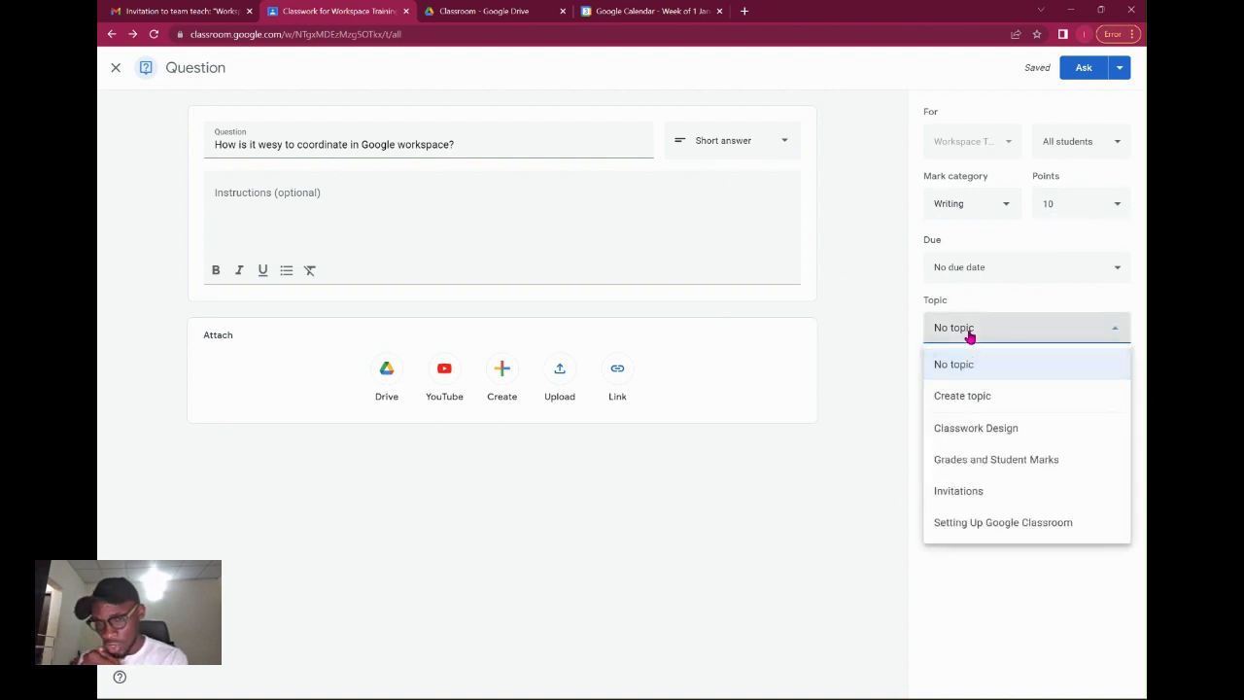
{"action": "left_click", "coordinate": [982, 432]}
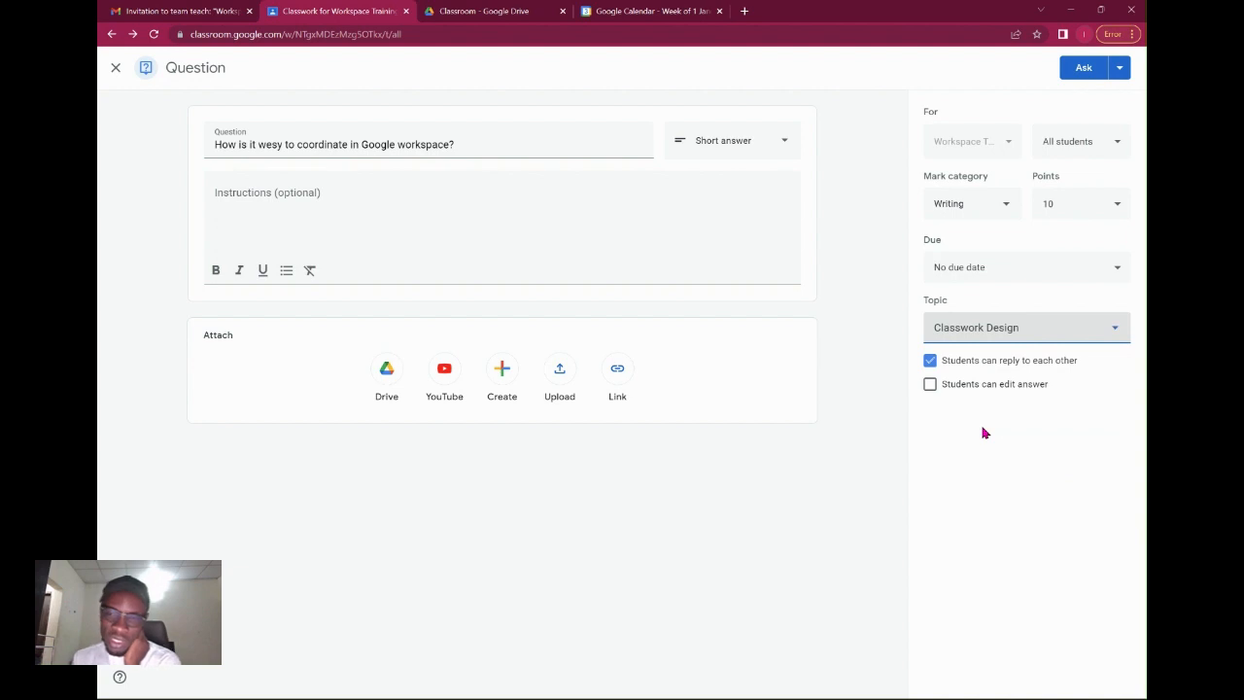
{"action": "left_click", "coordinate": [995, 330]}
{"action": "left_click", "coordinate": [996, 375]}
{"action": "left_click", "coordinate": [983, 327]}
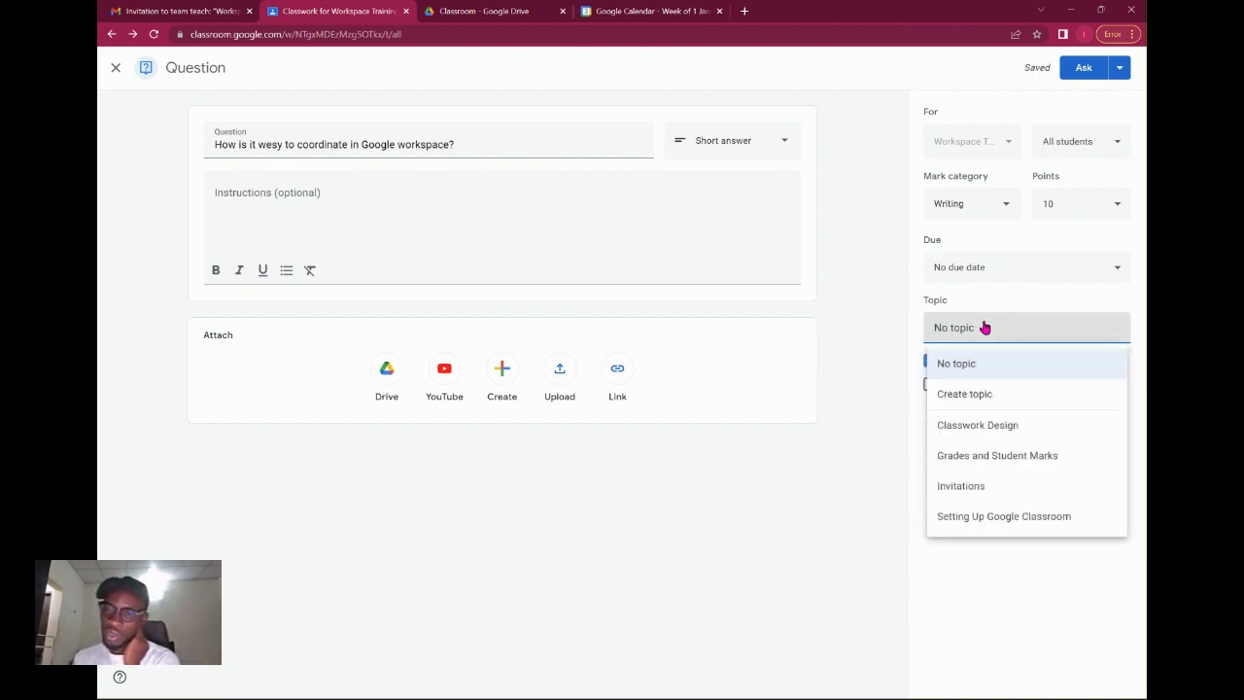
{"action": "left_click", "coordinate": [989, 394]}
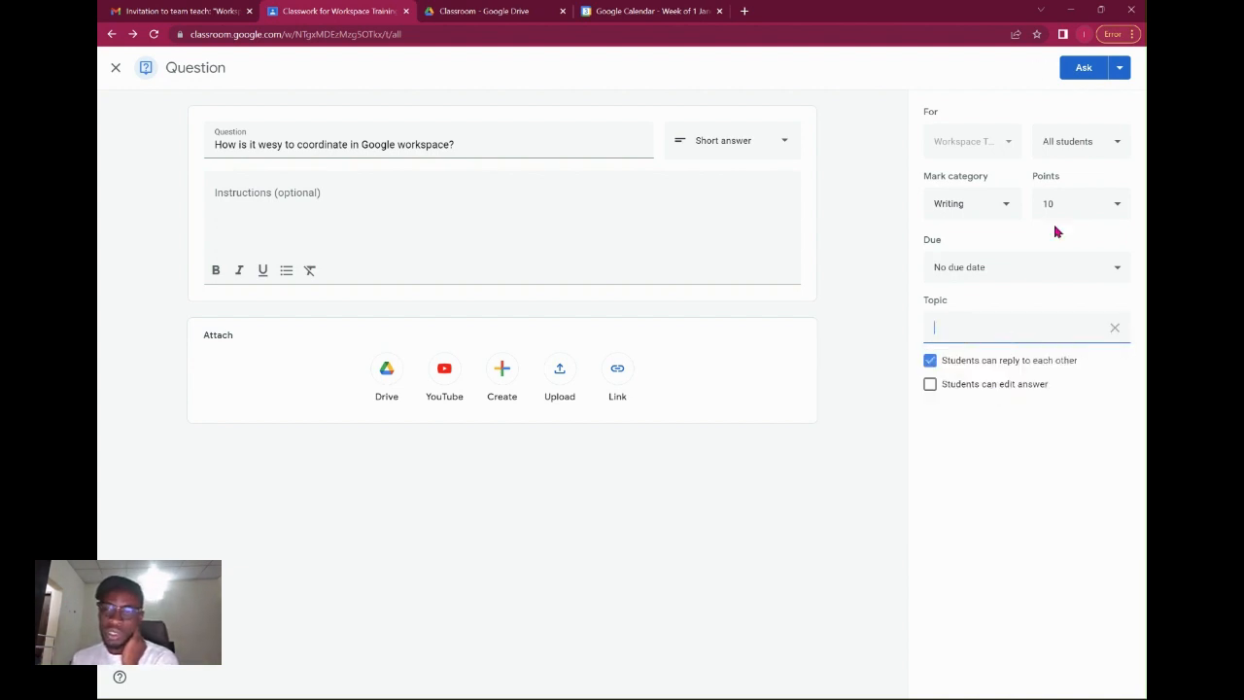
Post the short-answer question and reopen it for editing.
{"action": "left_click", "coordinate": [1081, 70]}
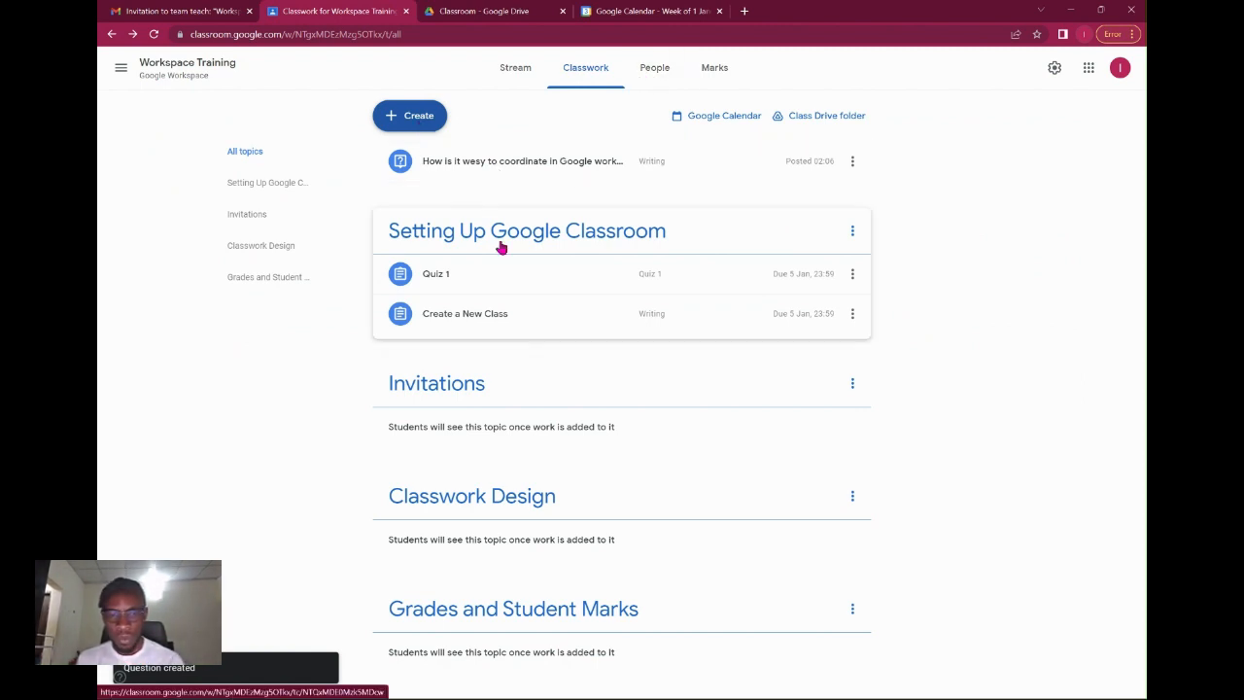
{"action": "left_click", "coordinate": [533, 172]}
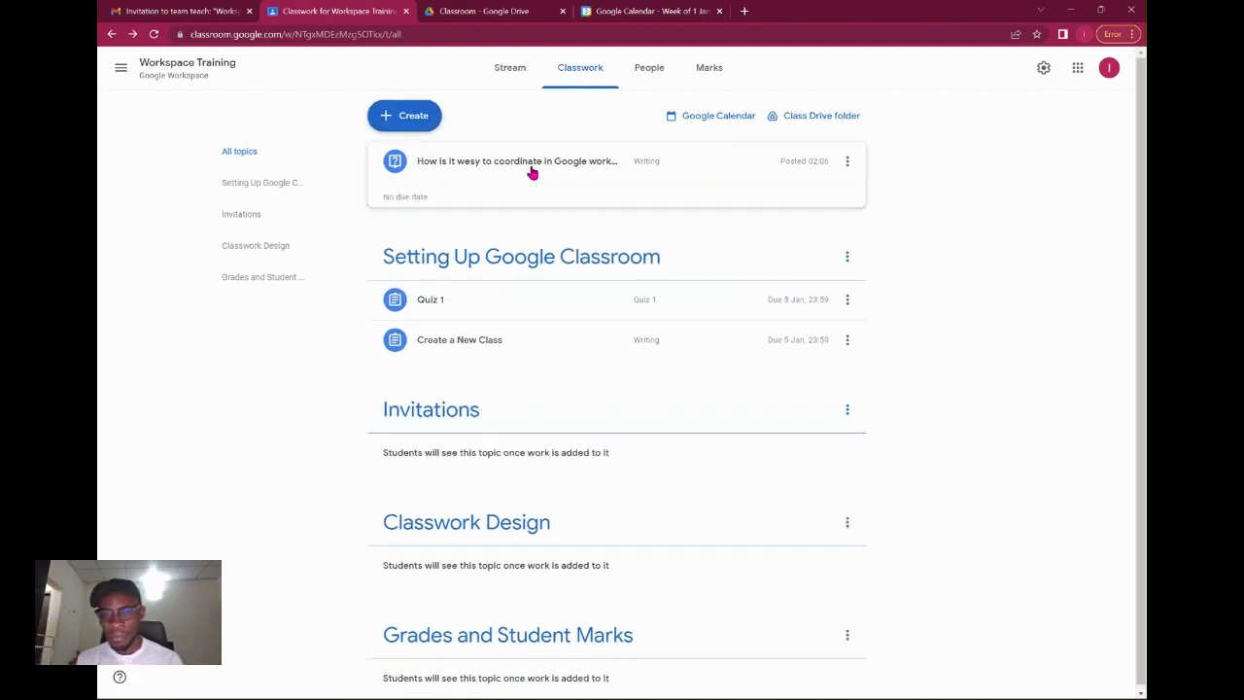
{"action": "left_click", "coordinate": [846, 163]}
{"action": "left_click", "coordinate": [836, 192]}
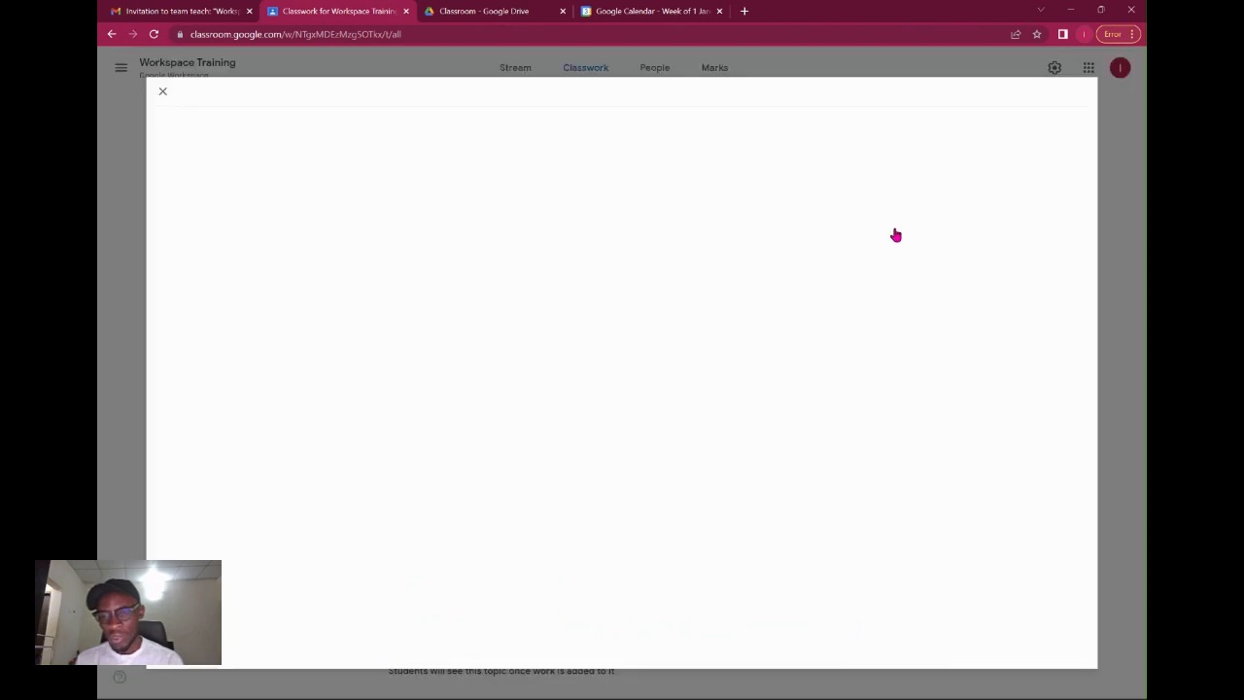
Set the question's topic to Setting Up Google Classroom and save.
{"action": "left_click", "coordinate": [997, 328]}
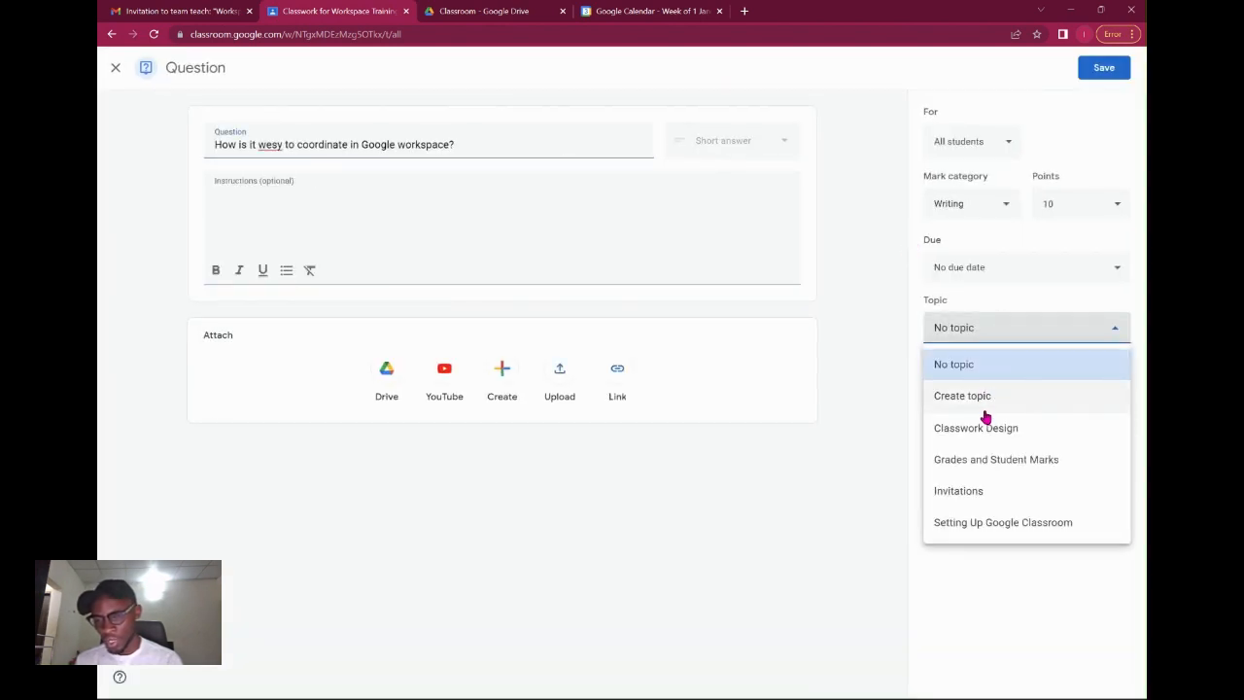
{"action": "left_click", "coordinate": [984, 401]}
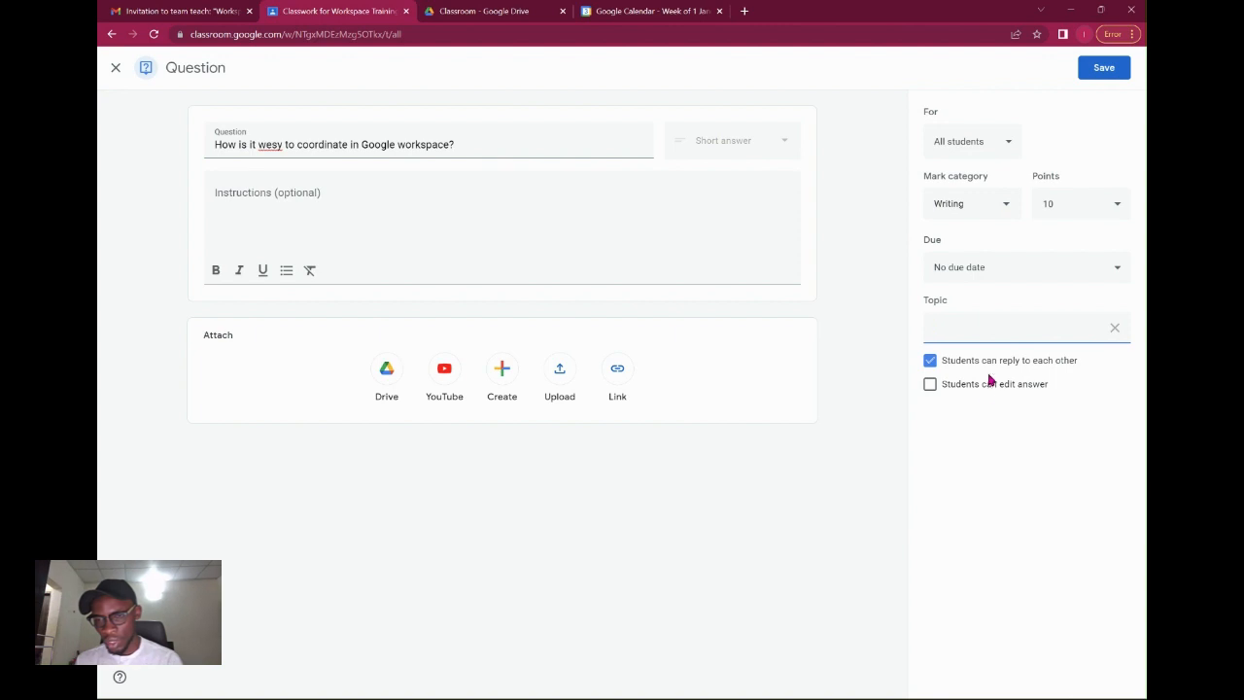
{"action": "left_click", "coordinate": [1114, 328]}
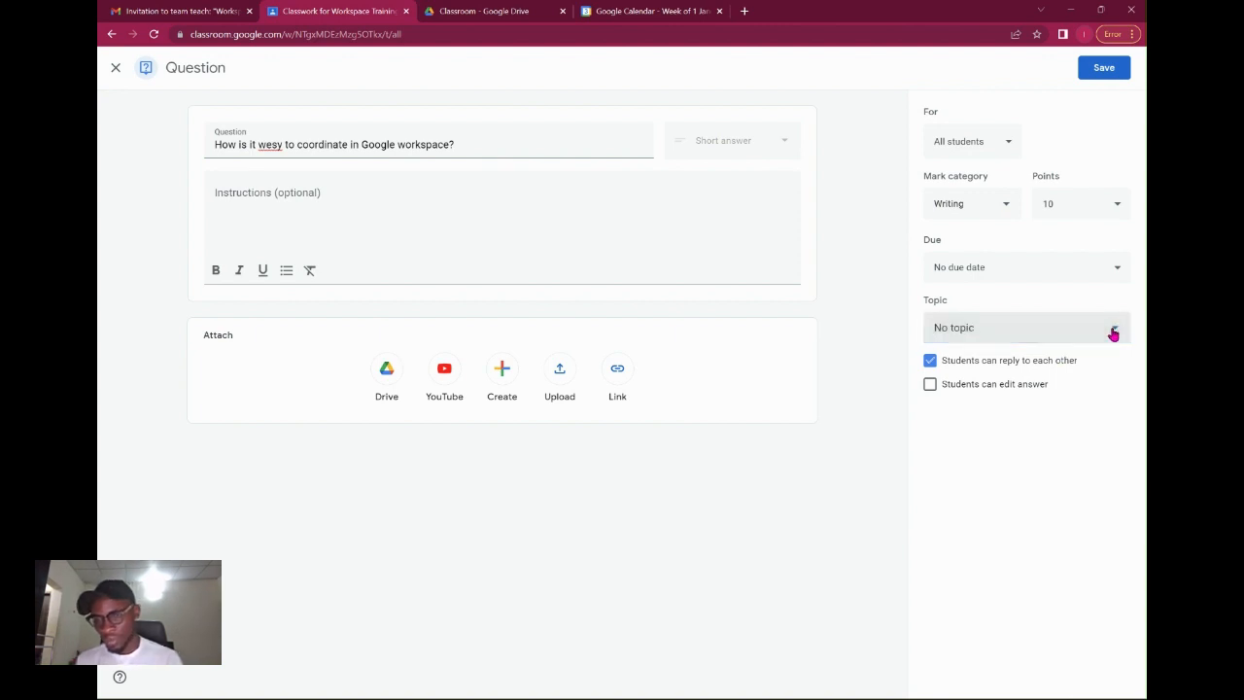
{"action": "left_click", "coordinate": [982, 336]}
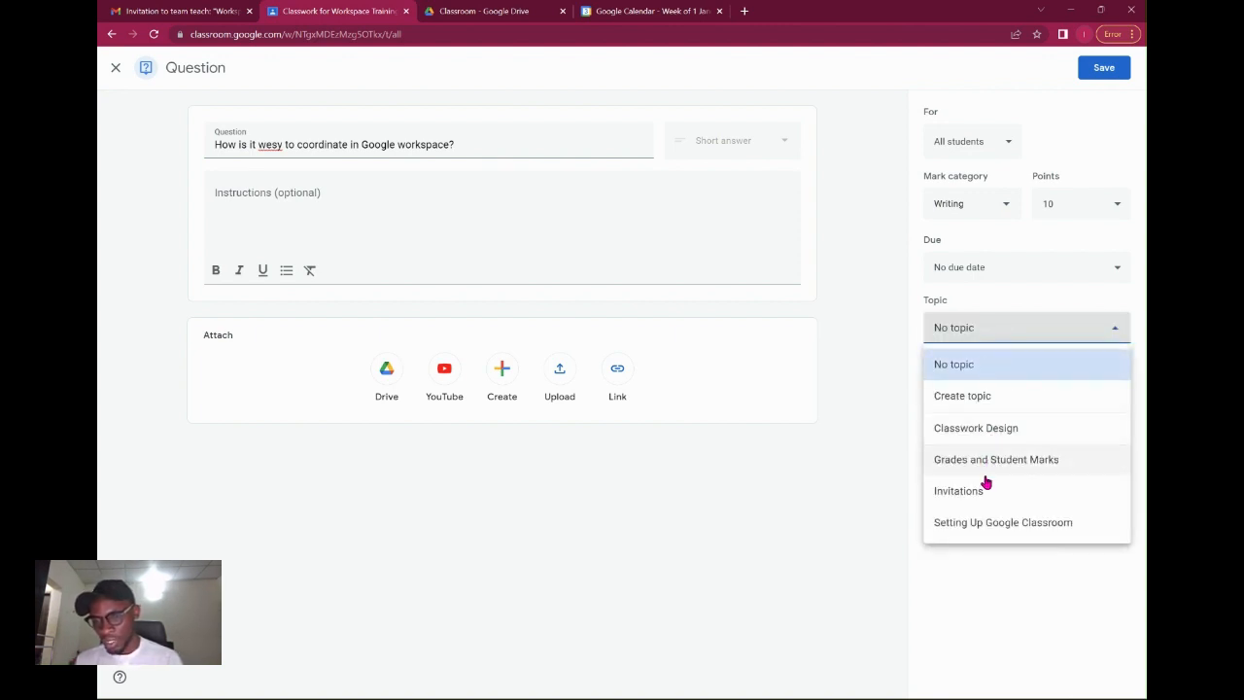
{"action": "left_click", "coordinate": [987, 523]}
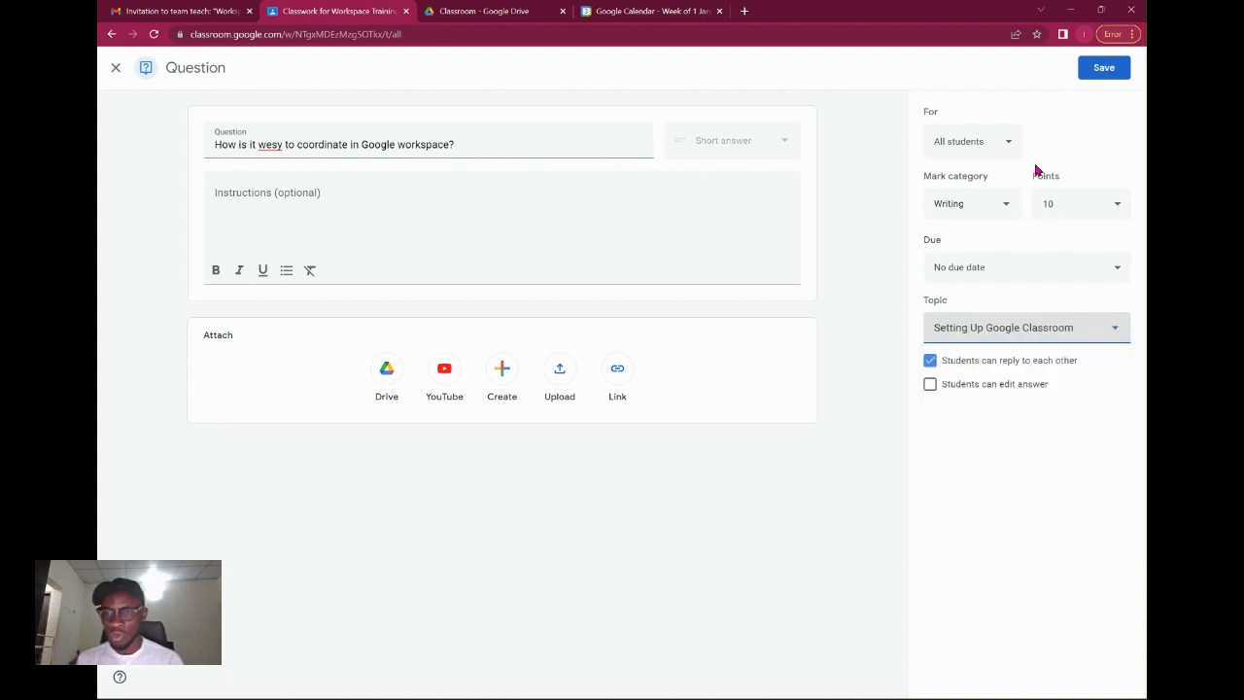
{"action": "left_click", "coordinate": [1103, 70]}
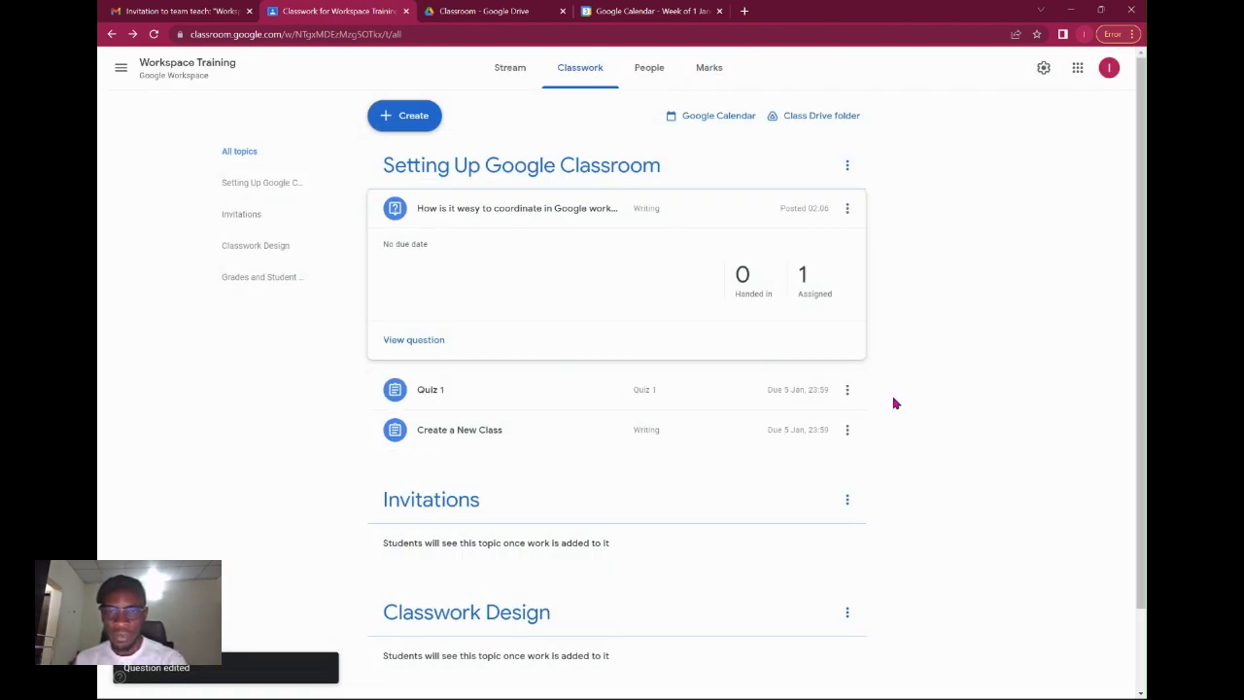
Start a new class material titled 'Documents'.
{"action": "left_click", "coordinate": [717, 214]}
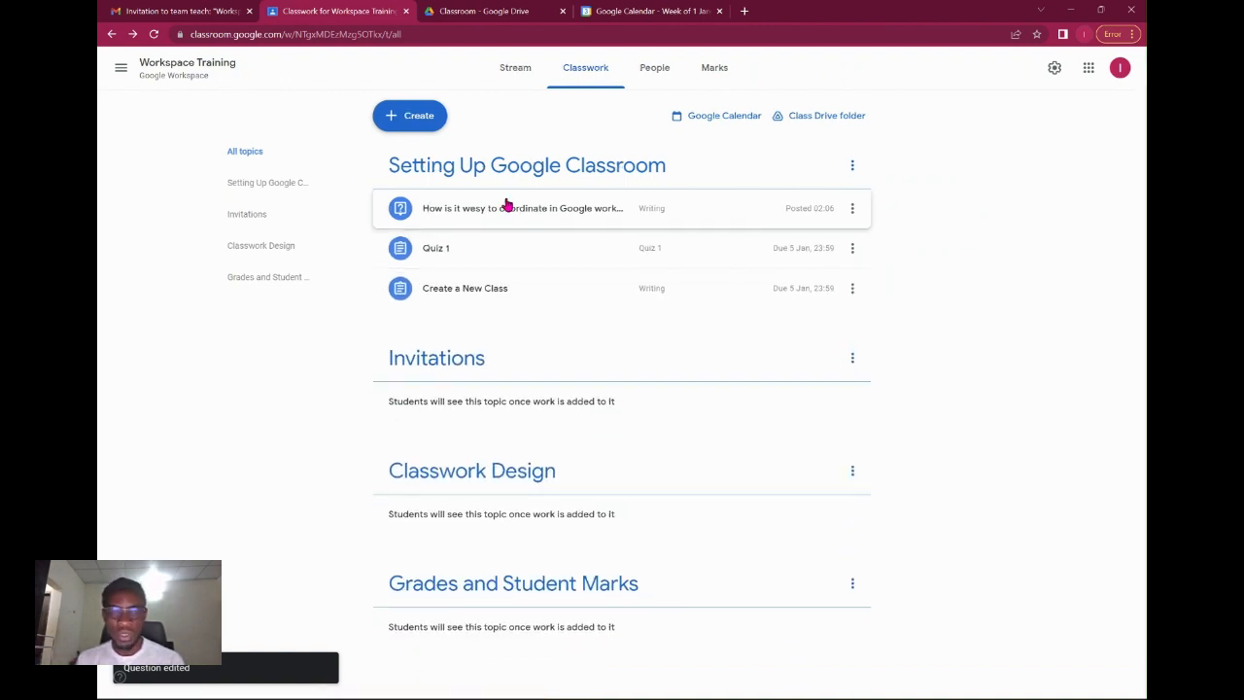
{"action": "left_click", "coordinate": [416, 116]}
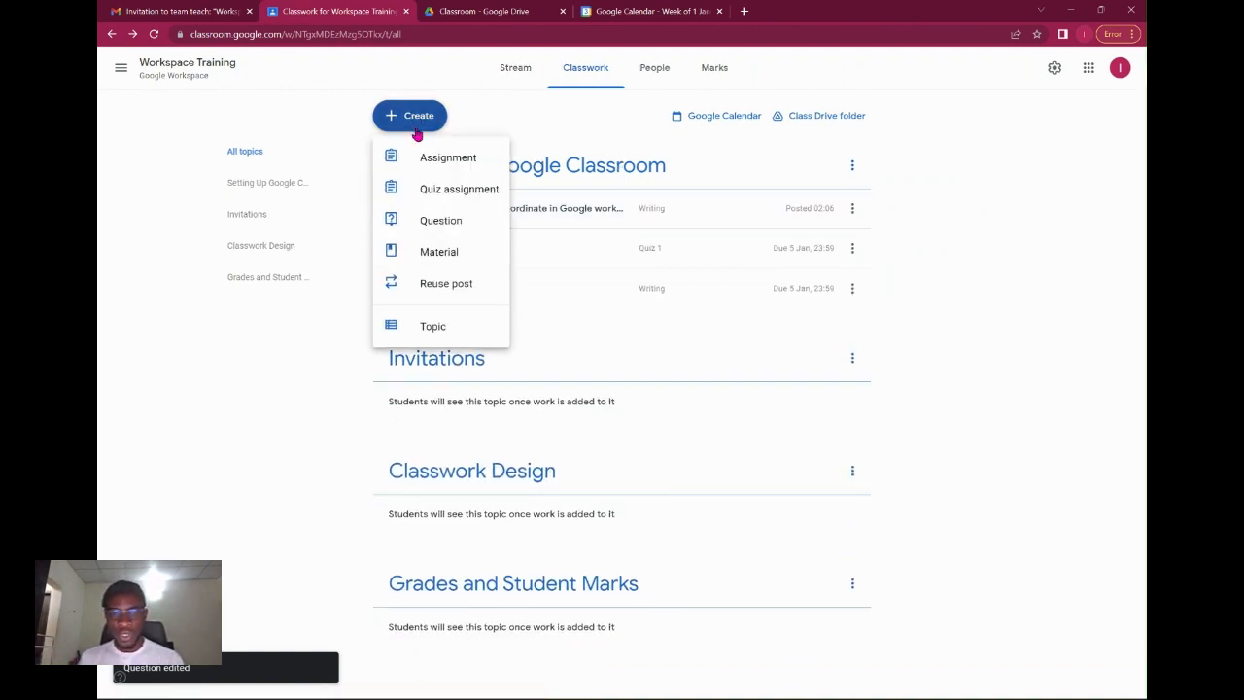
{"action": "left_click", "coordinate": [453, 260]}
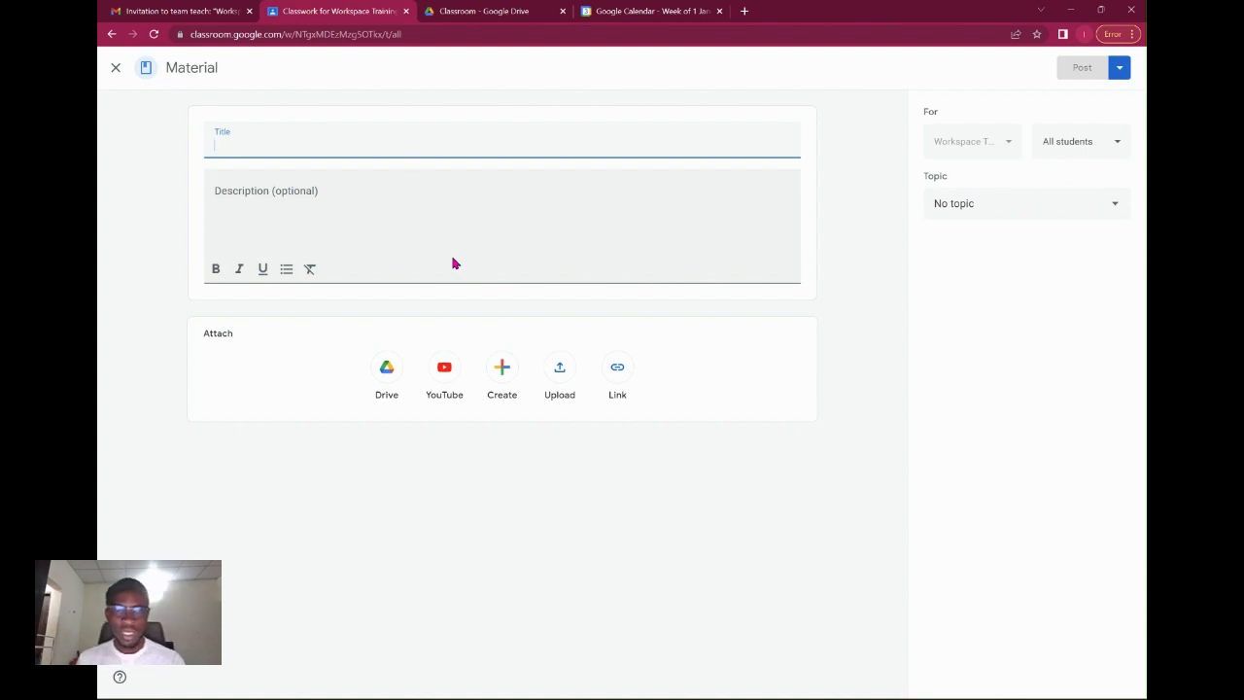
{"action": "left_click", "coordinate": [377, 146]}
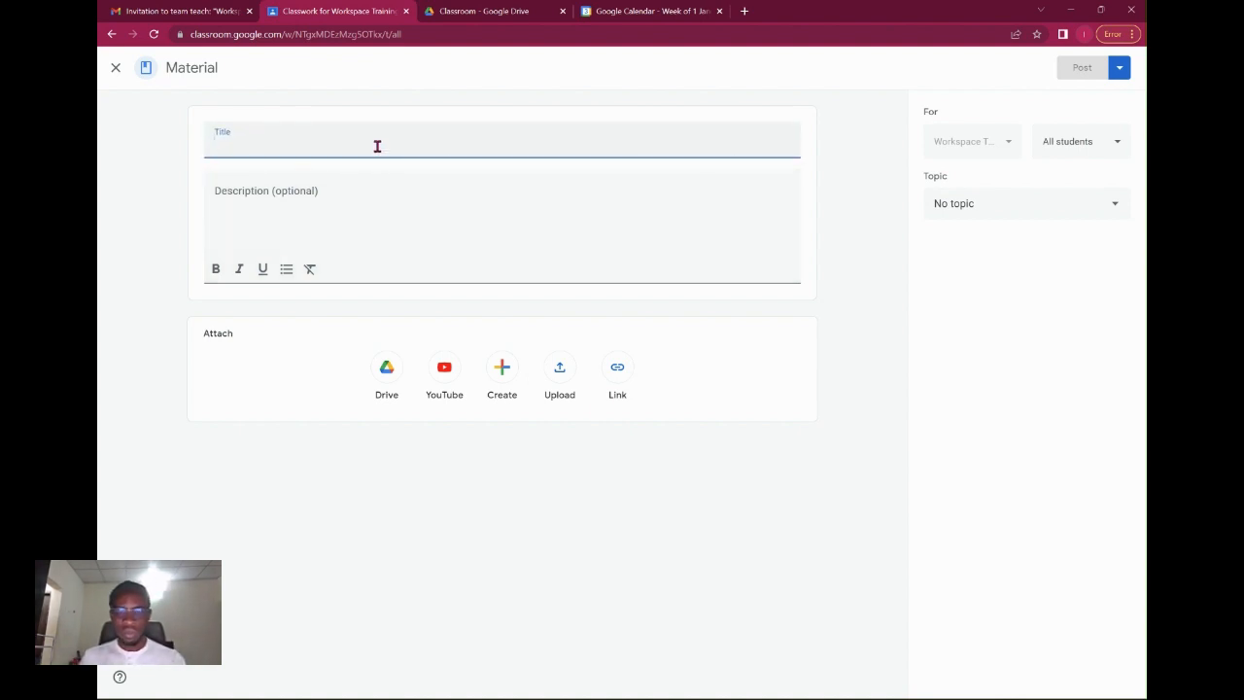
{"action": "type", "text": "Documents"}
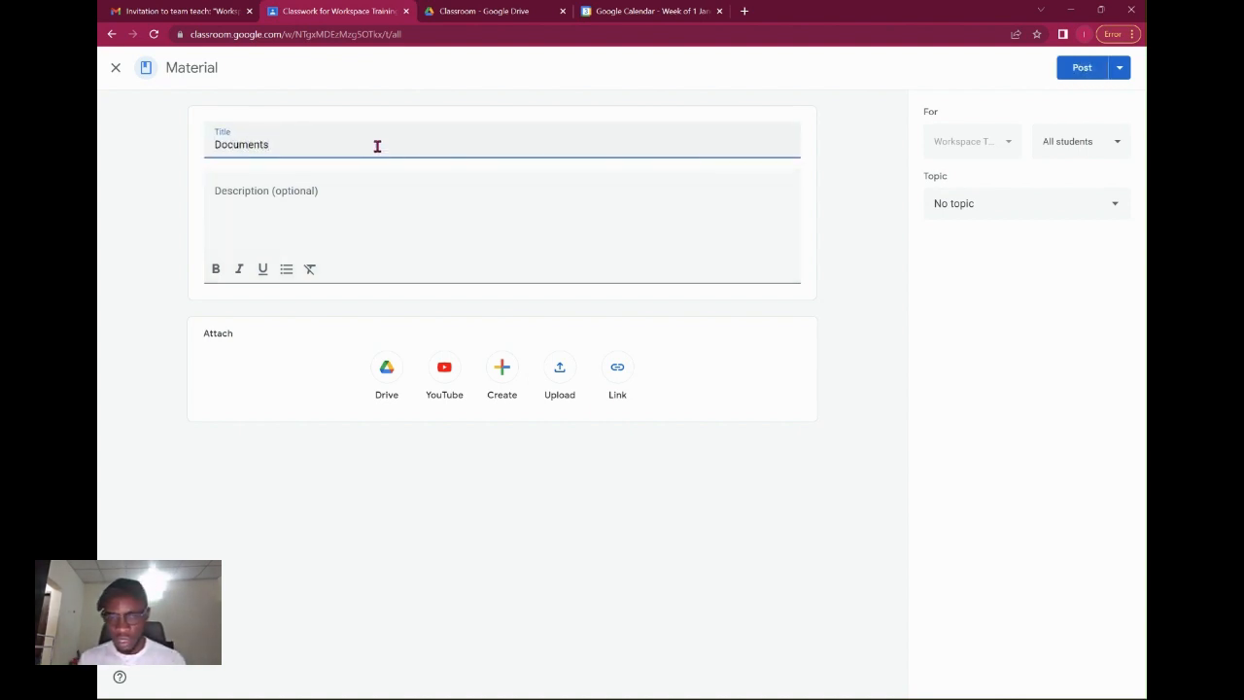
Attach join class steps.zip, file the material under Classwork Design, and post it.
{"action": "left_click", "coordinate": [561, 371]}
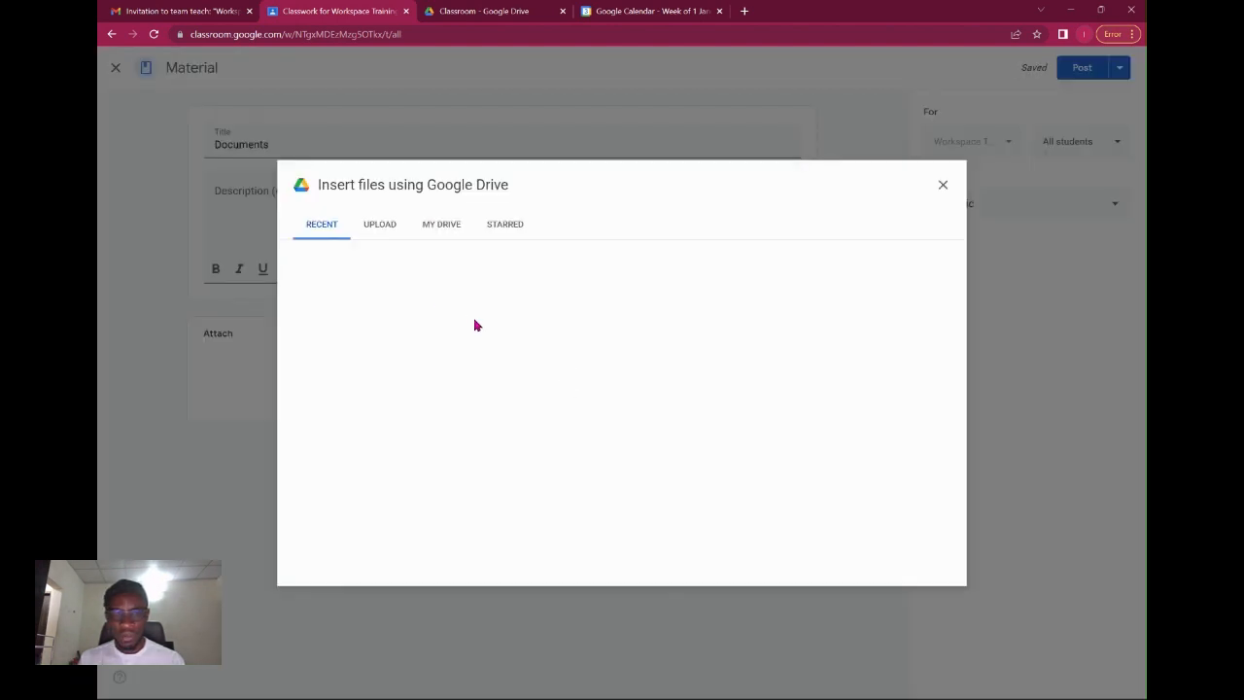
{"action": "left_click", "coordinate": [606, 453]}
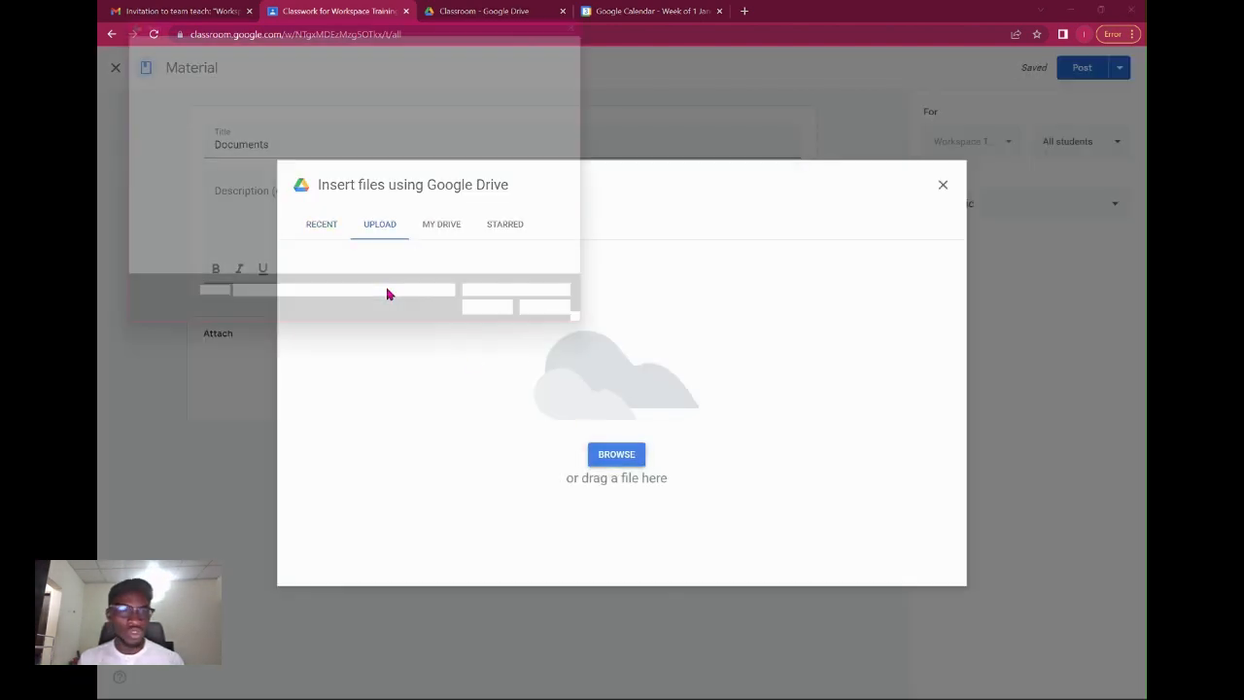
{"action": "left_click_drag", "start_coordinate": [198, 166], "coordinate": [198, 237]}
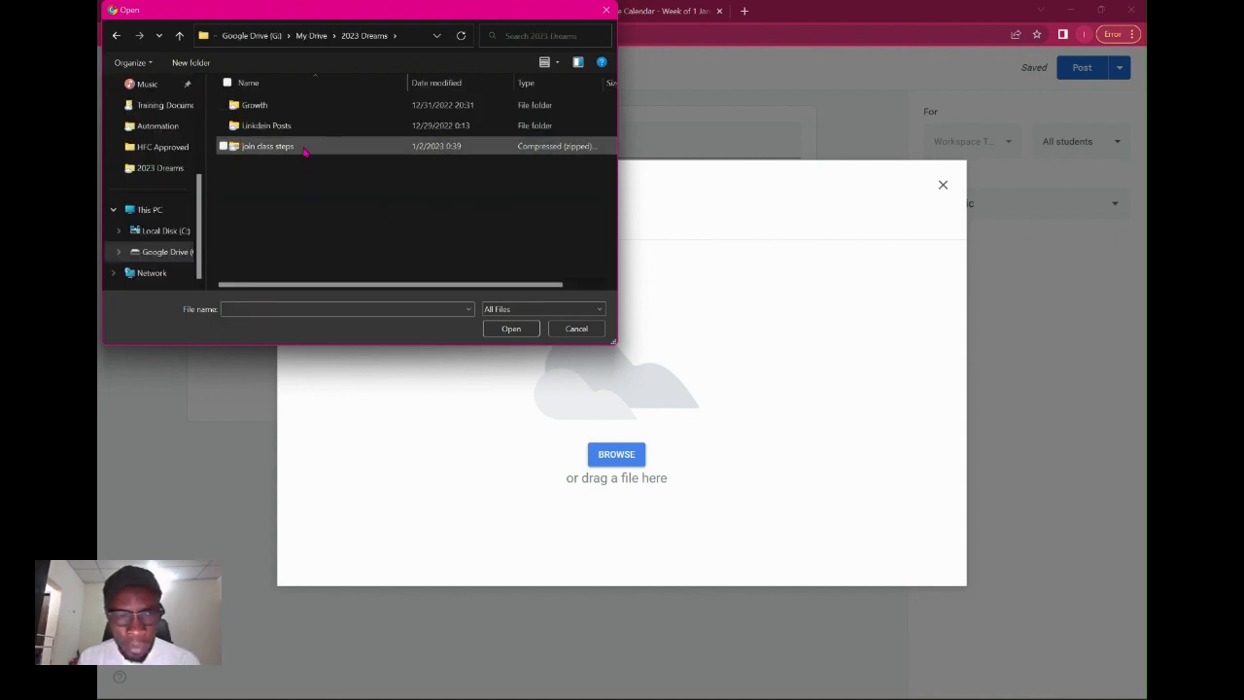
{"action": "double_click", "coordinate": [304, 148]}
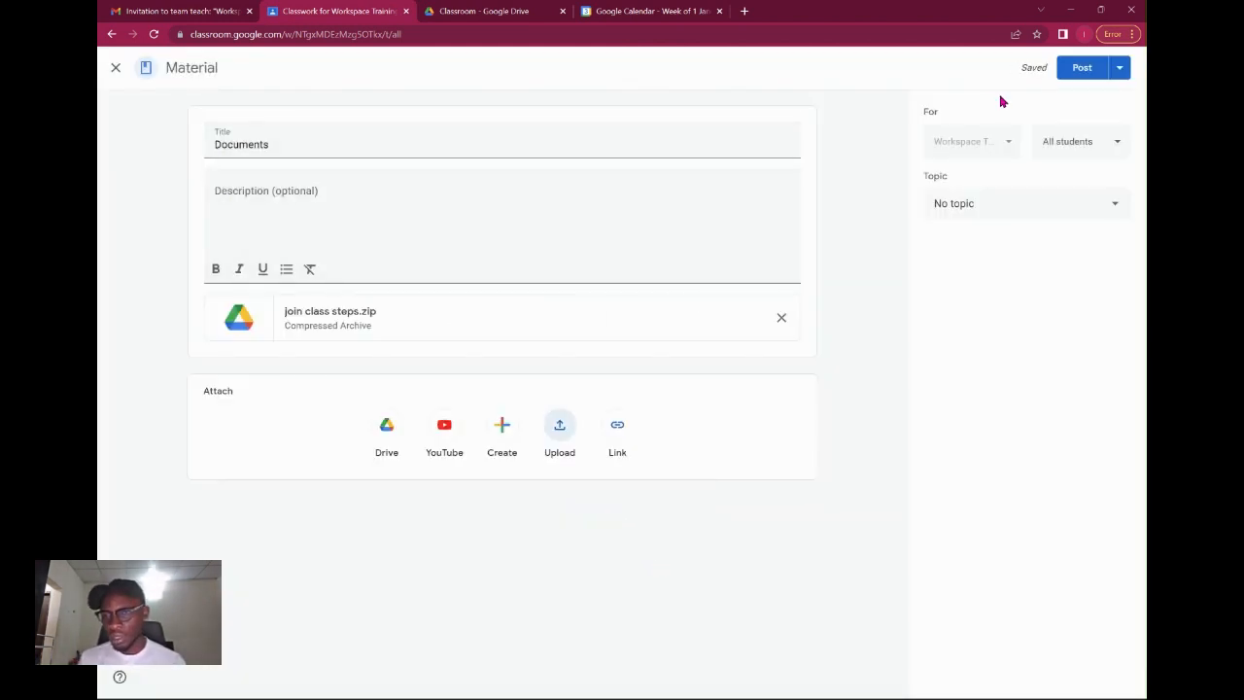
{"action": "left_click", "coordinate": [1011, 205]}
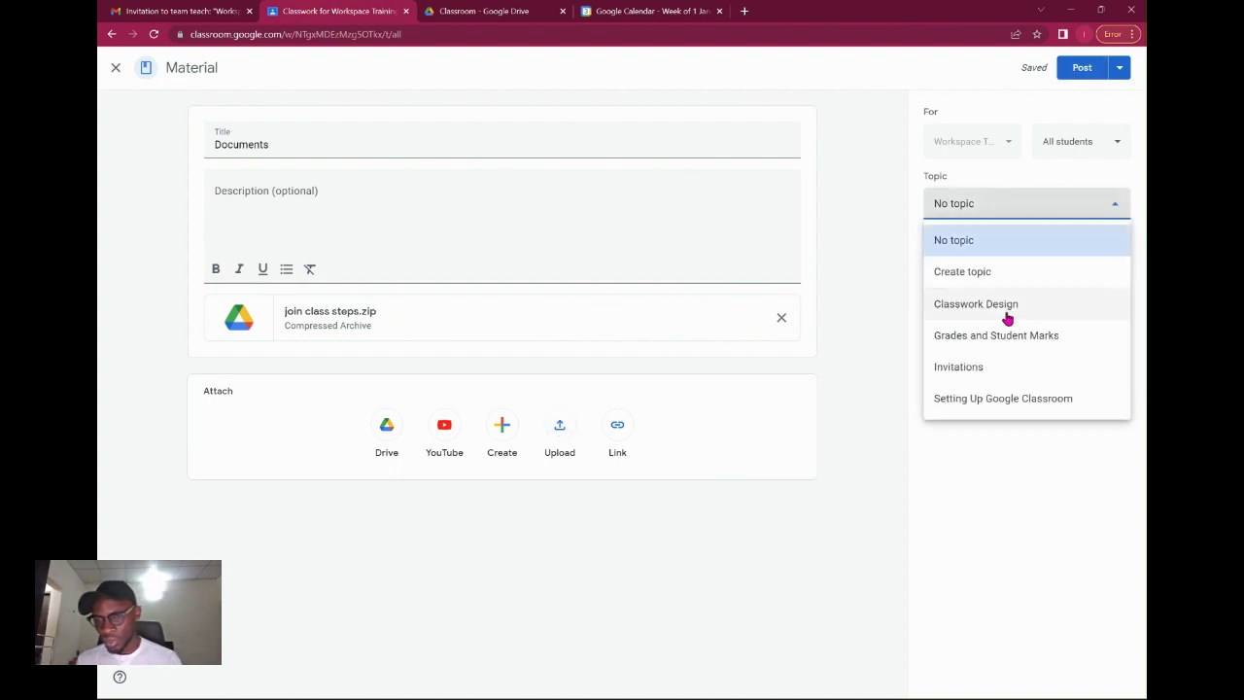
{"action": "left_click", "coordinate": [1008, 317]}
{"action": "left_click", "coordinate": [1075, 75]}
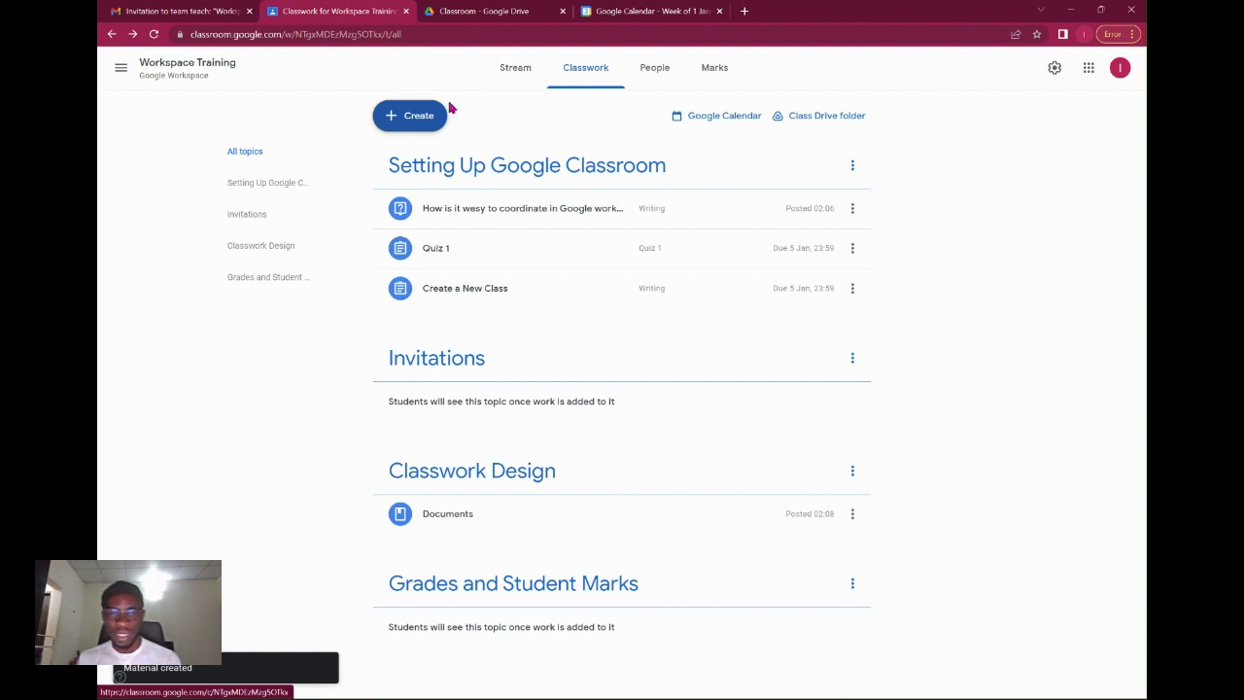
Reuse the Create a New Class post from Workspace Training and assign the copy.
{"action": "left_click", "coordinate": [416, 116]}
{"action": "left_click", "coordinate": [452, 289]}
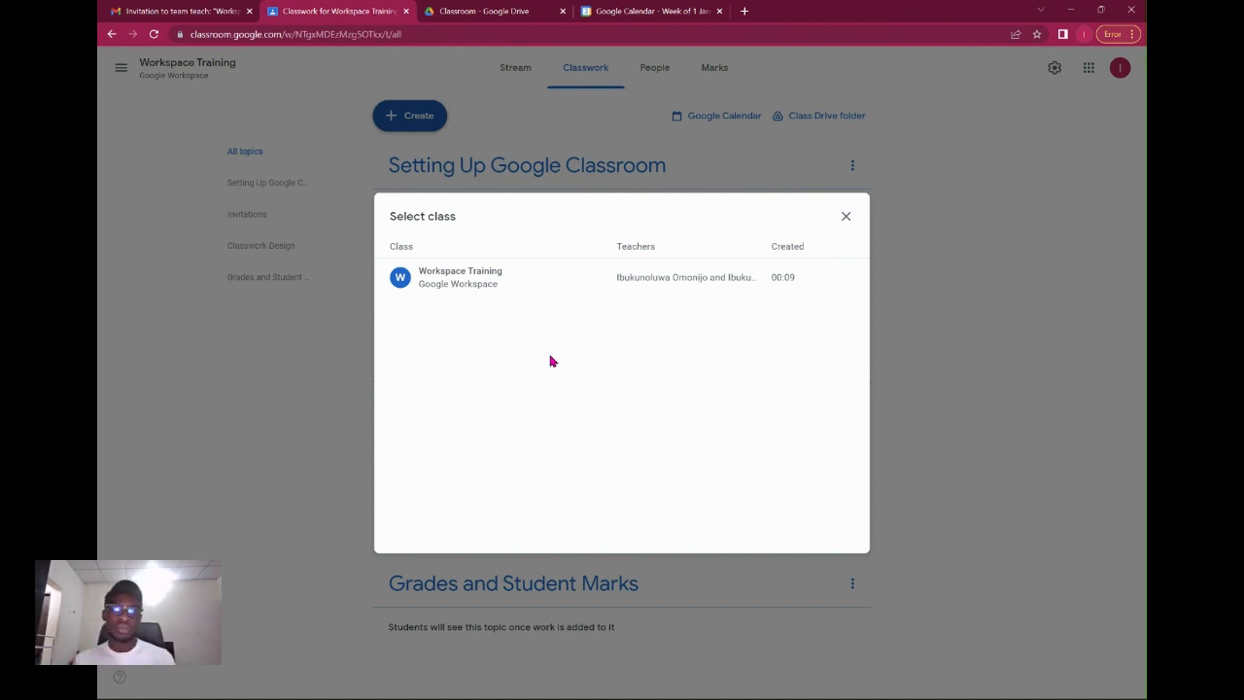
{"action": "left_click", "coordinate": [486, 285]}
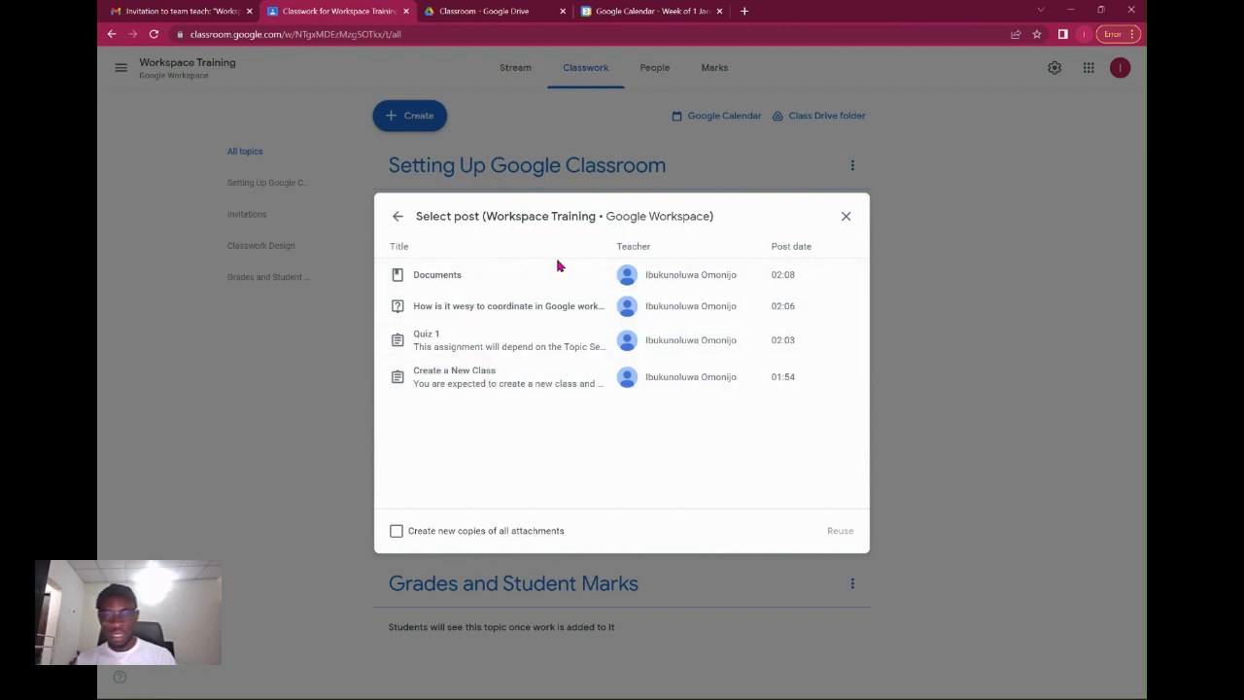
{"action": "left_click", "coordinate": [478, 355]}
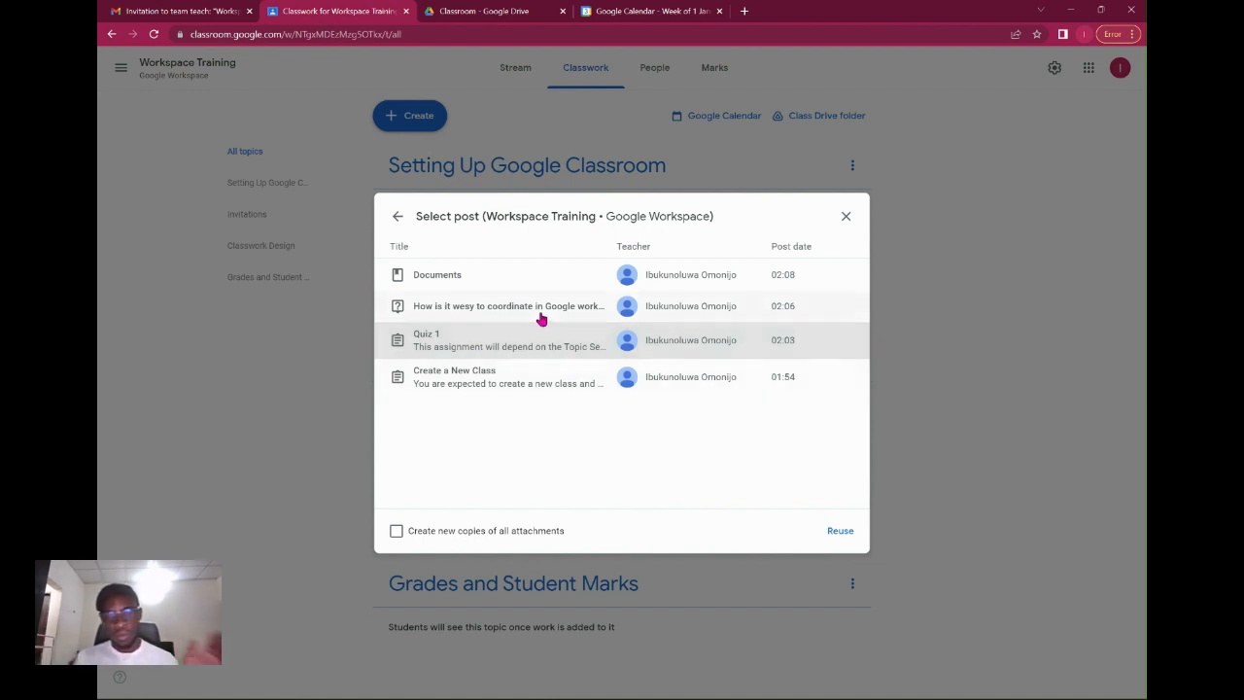
{"action": "left_click", "coordinate": [398, 221]}
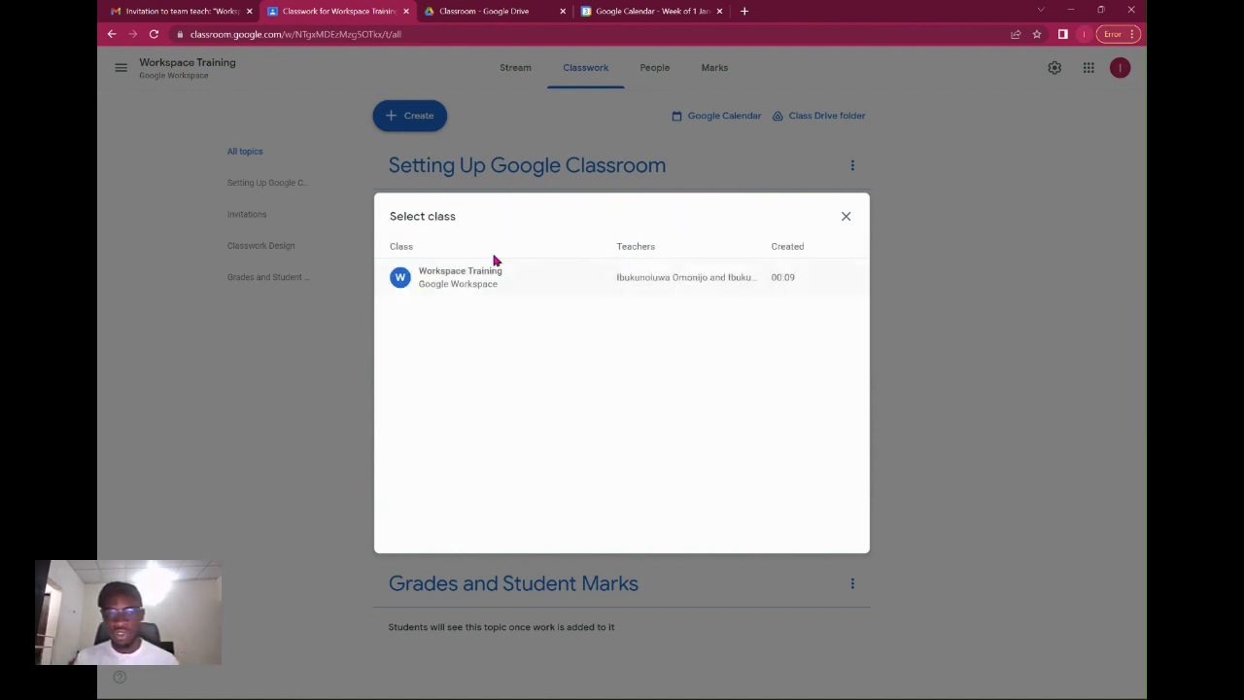
{"action": "left_click", "coordinate": [438, 280]}
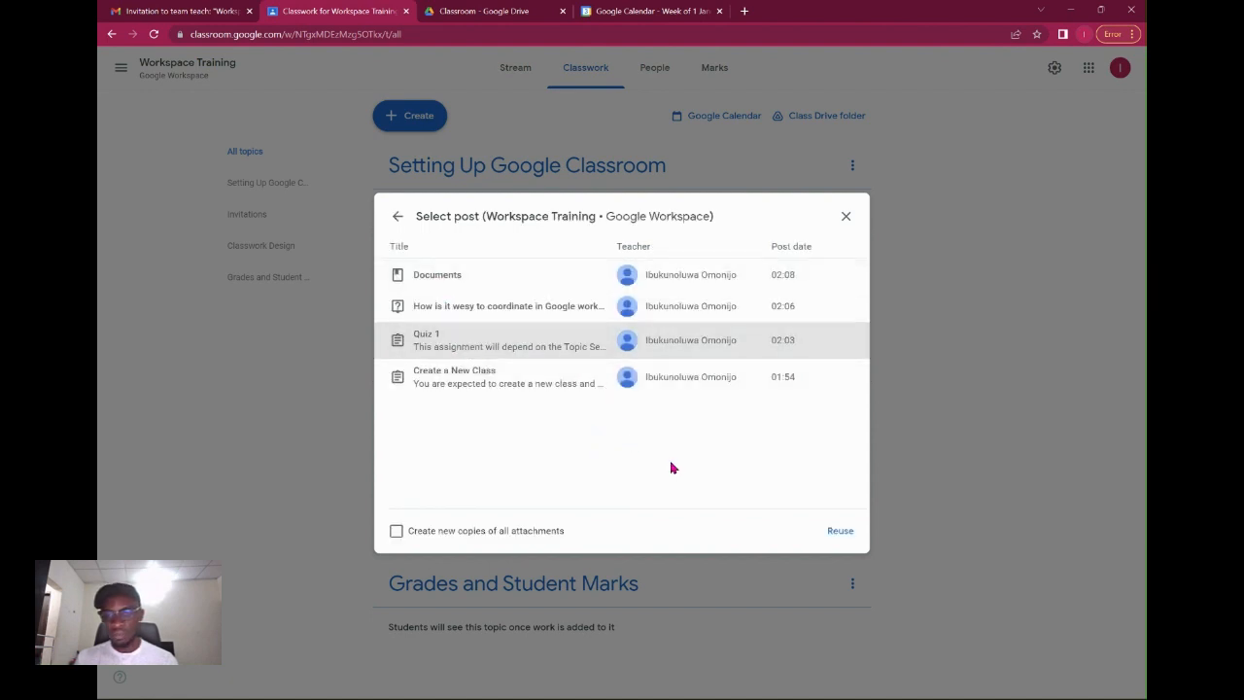
{"action": "left_click", "coordinate": [525, 385]}
{"action": "left_click", "coordinate": [855, 541]}
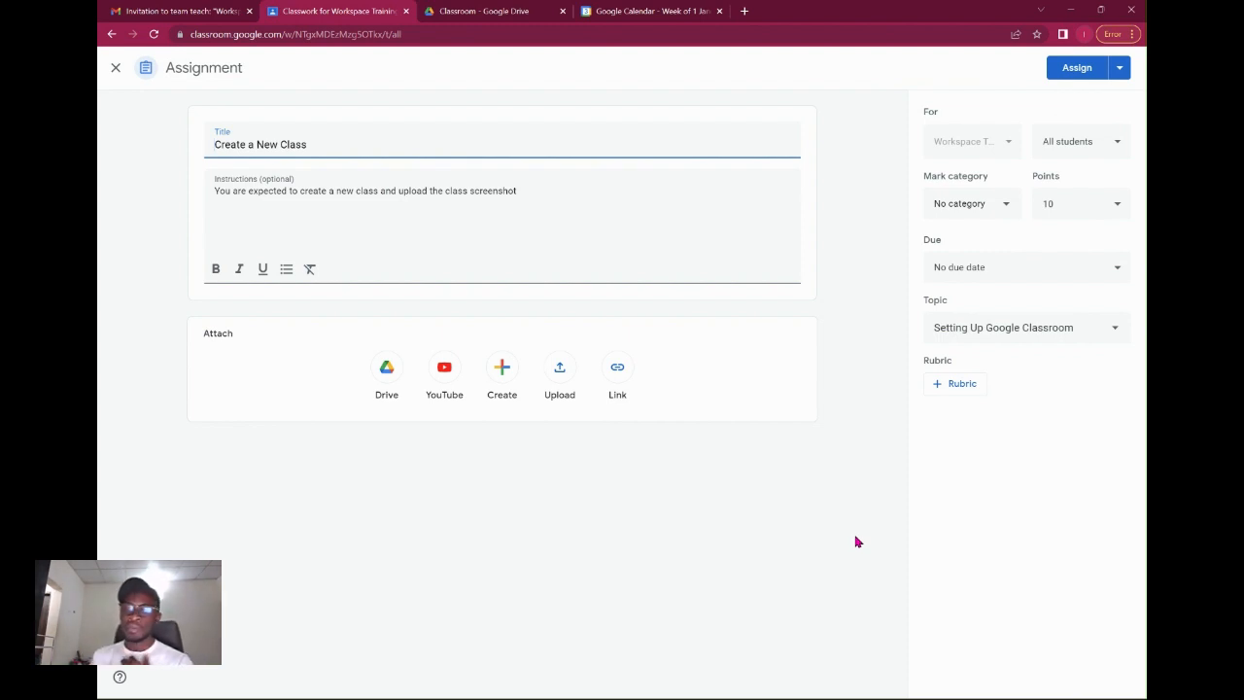
{"action": "left_click", "coordinate": [1077, 68]}
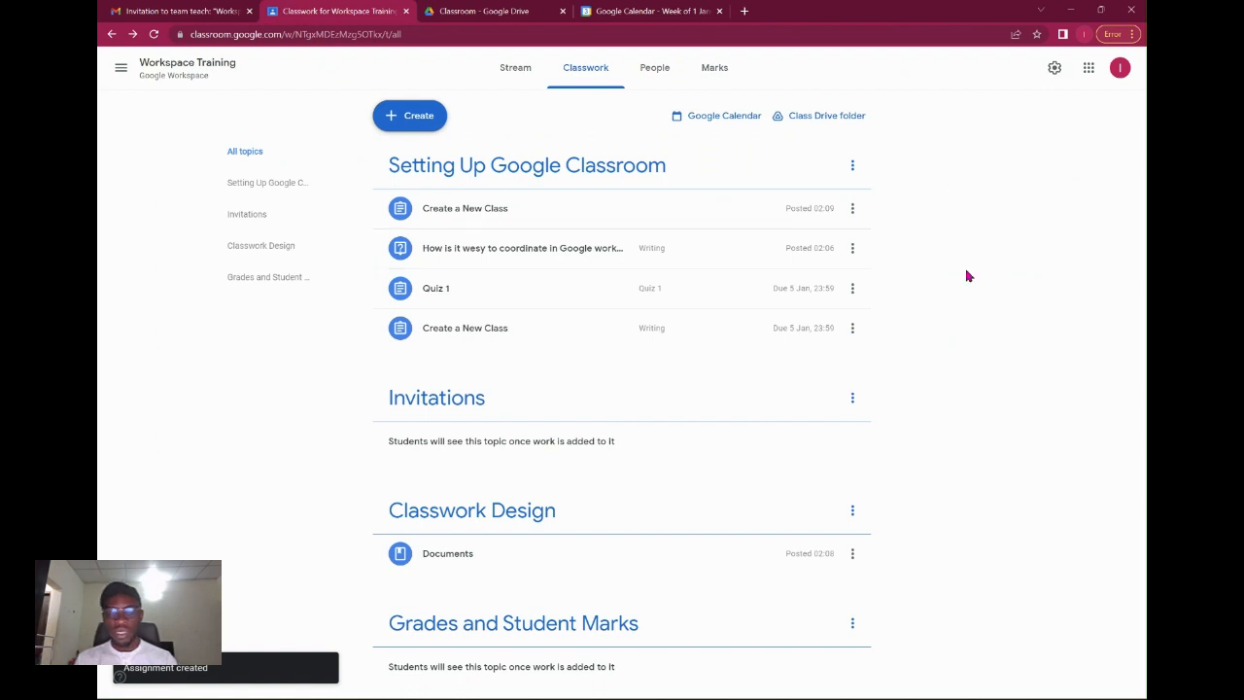
Open the class Drive folder, dismiss its tips, and look inside the Create a New Class folder.
{"action": "left_click", "coordinate": [827, 116]}
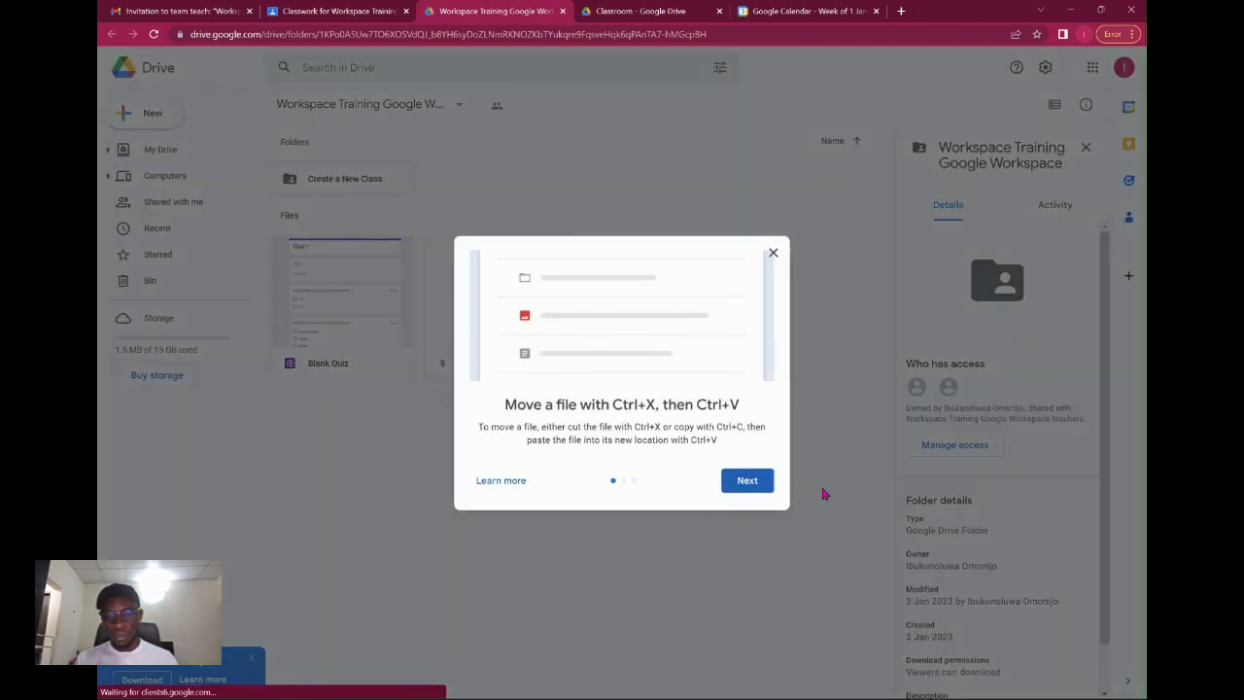
{"action": "left_click", "coordinate": [763, 492]}
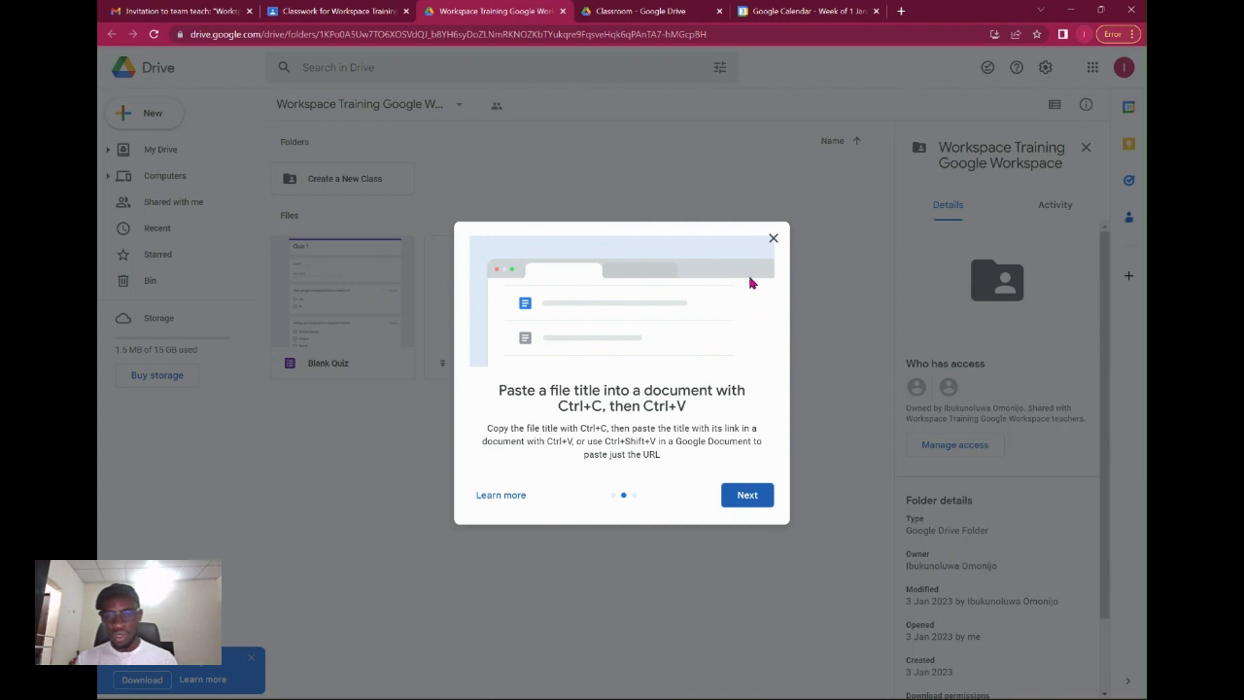
{"action": "left_click", "coordinate": [772, 238]}
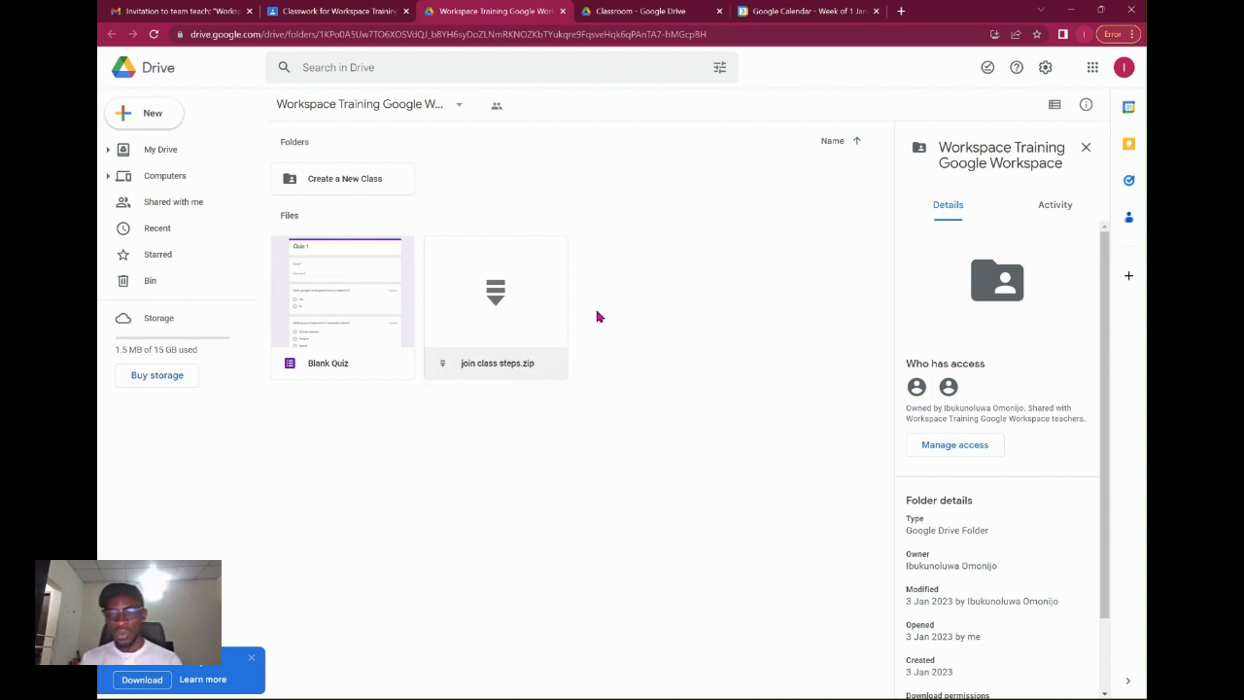
{"action": "double_click", "coordinate": [355, 193]}
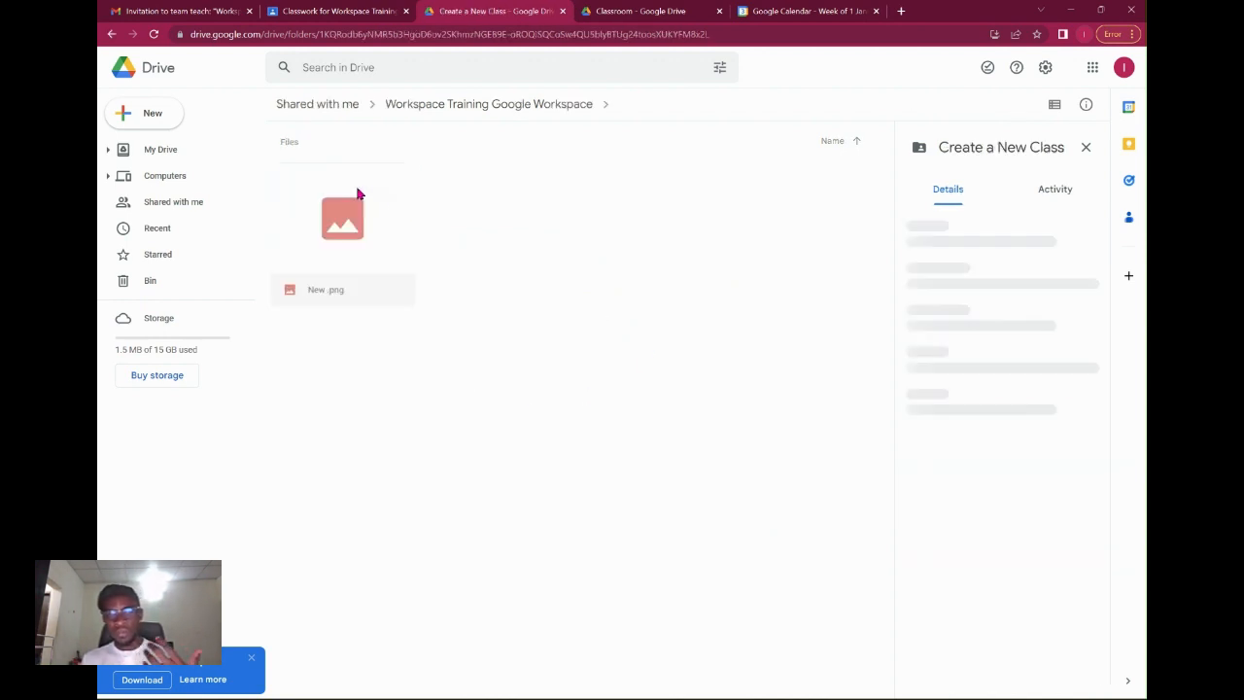
{"action": "left_click", "coordinate": [540, 108]}
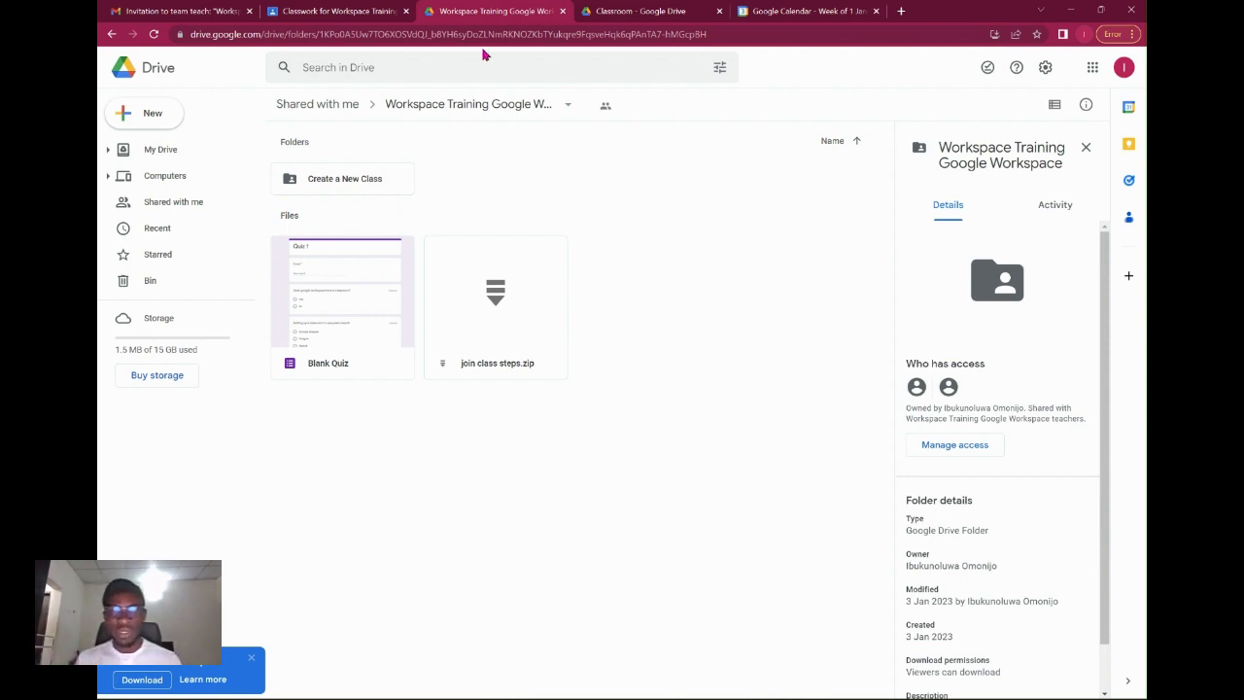
{"action": "left_click", "coordinate": [352, 13]}
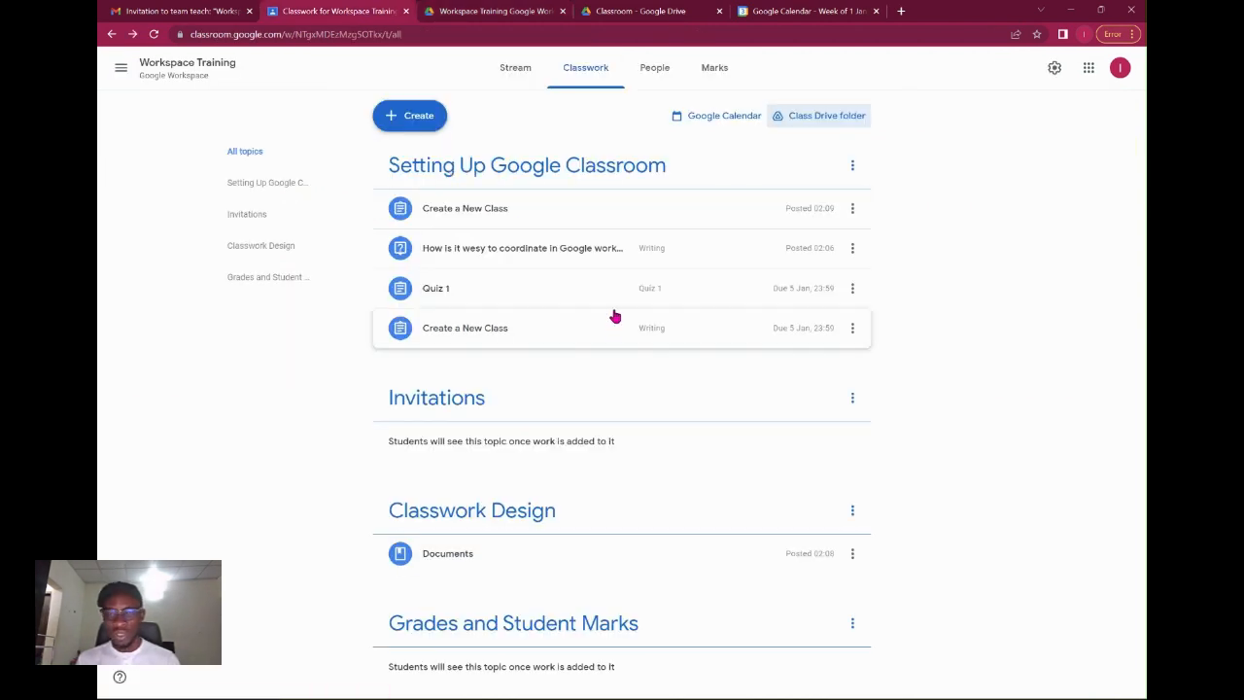
{"action": "key", "text": "alt+Tab"}
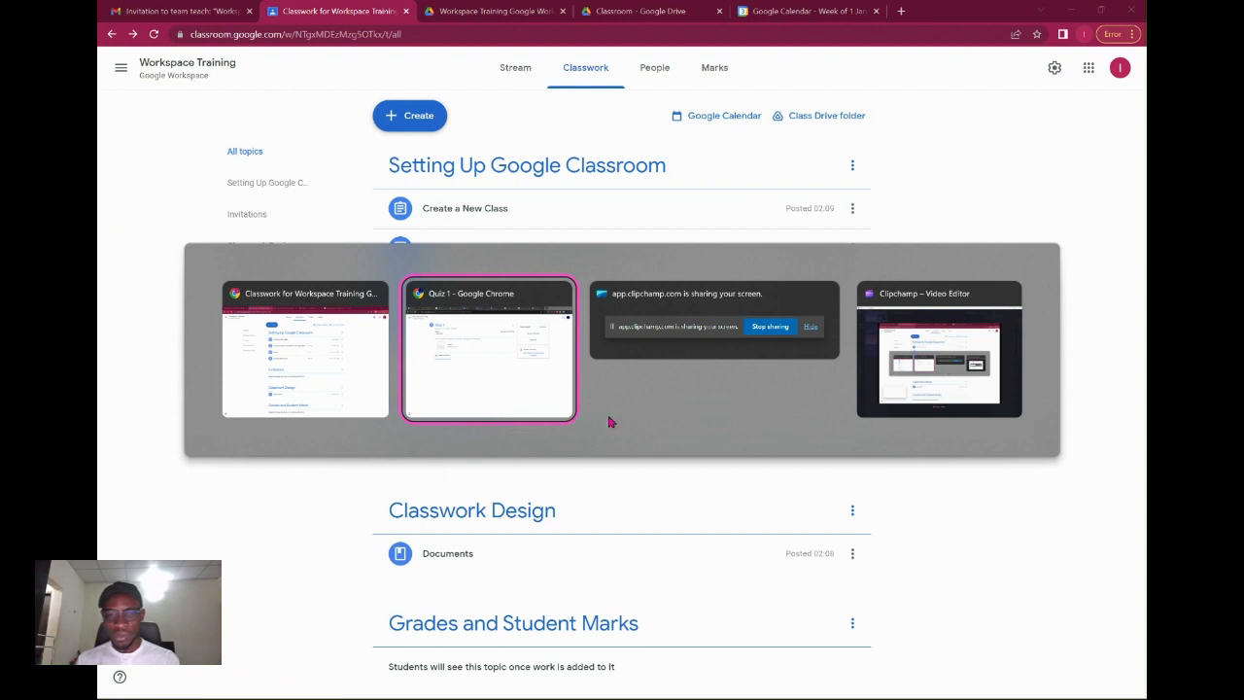